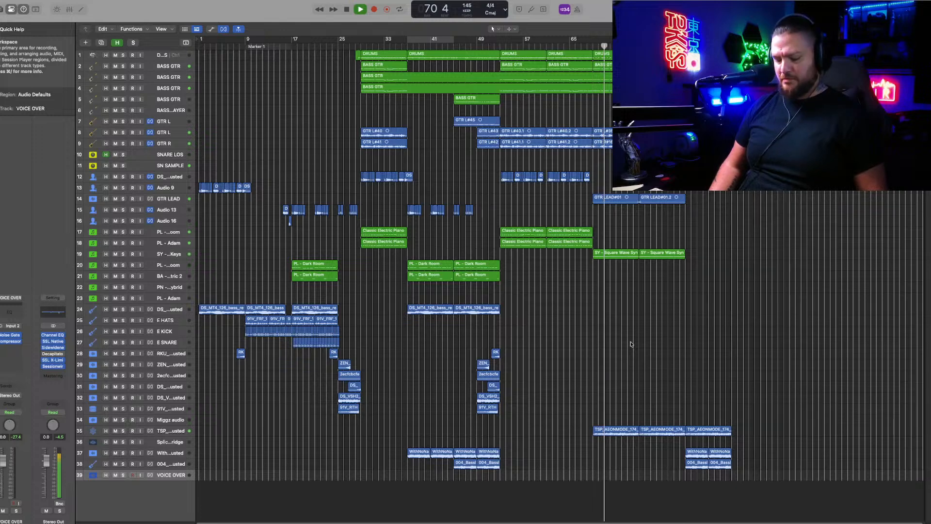
# Step: Turn on input monitoring for the VOICE OVER track and stop playback
pyautogui.scroll(5, 631, 343)
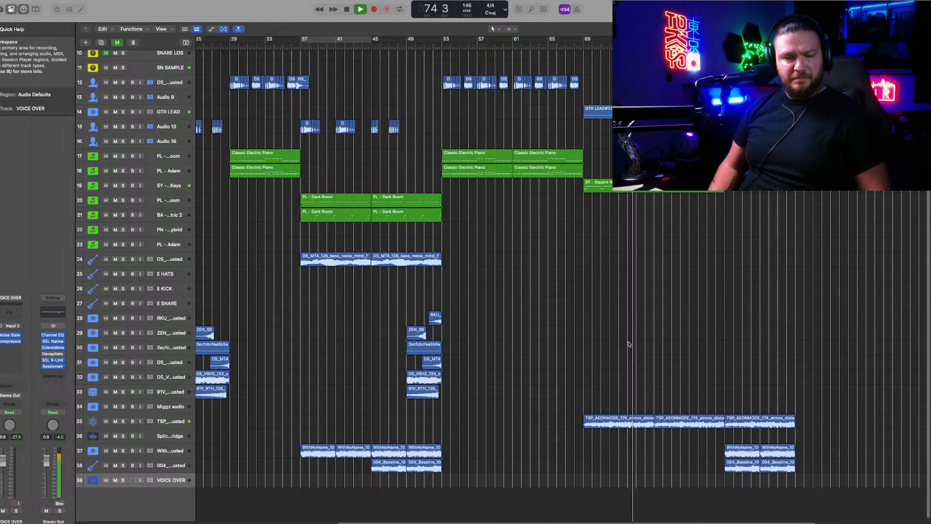
pyautogui.scroll(5, 489, 349)
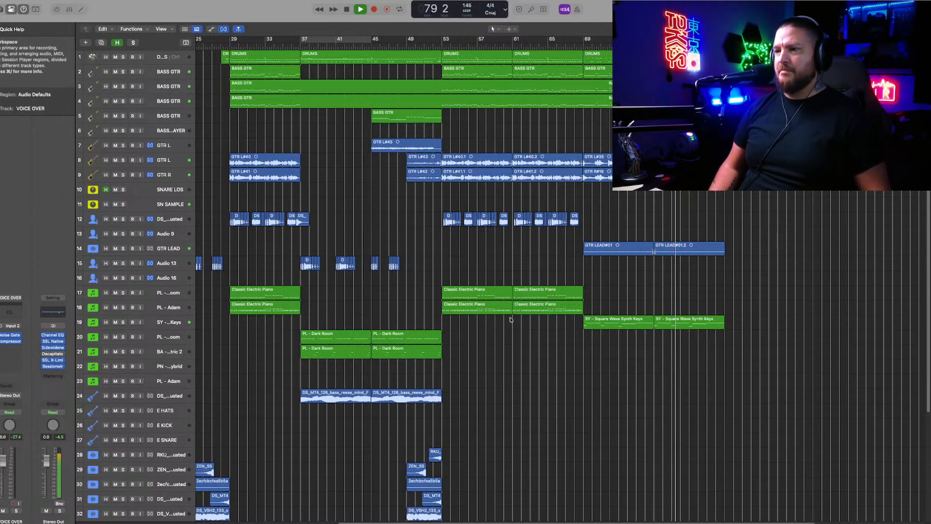
pyautogui.press('super+Left')
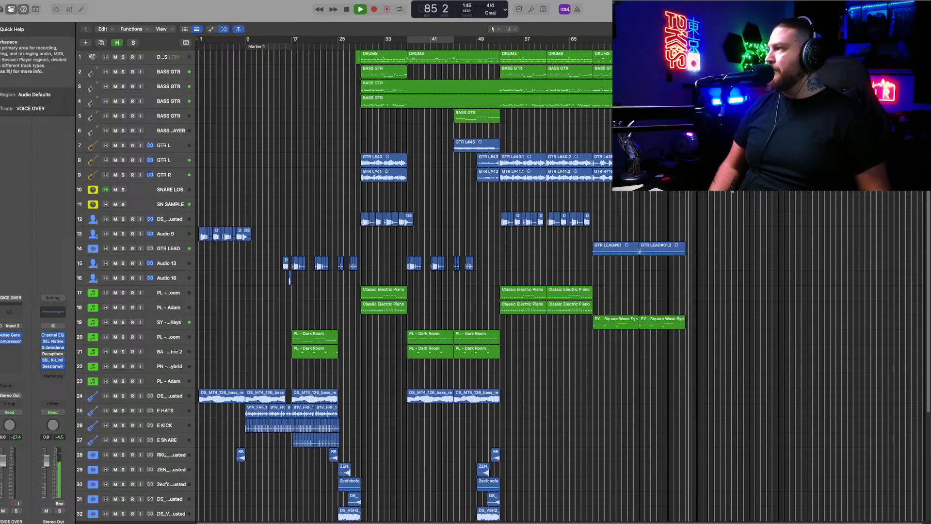
pyautogui.click(821, 29)
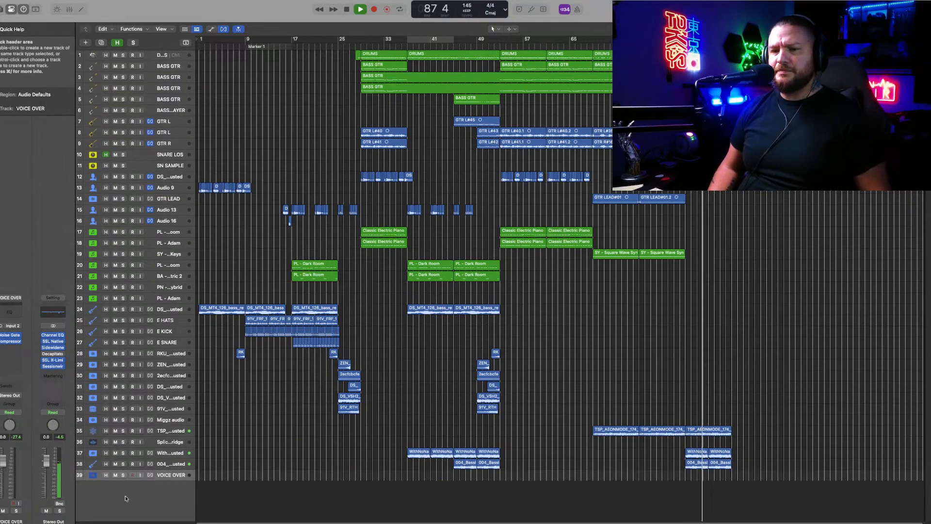
pyautogui.click(140, 474)
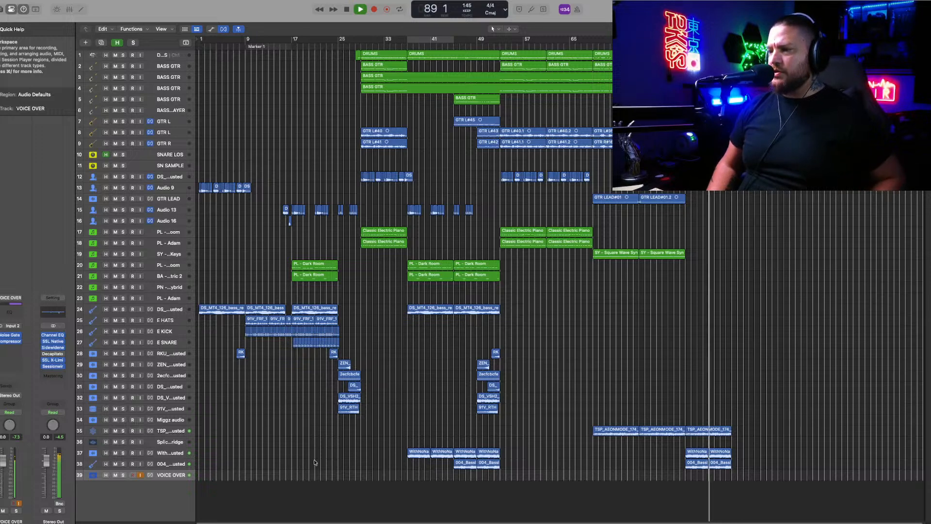
pyautogui.press('space')
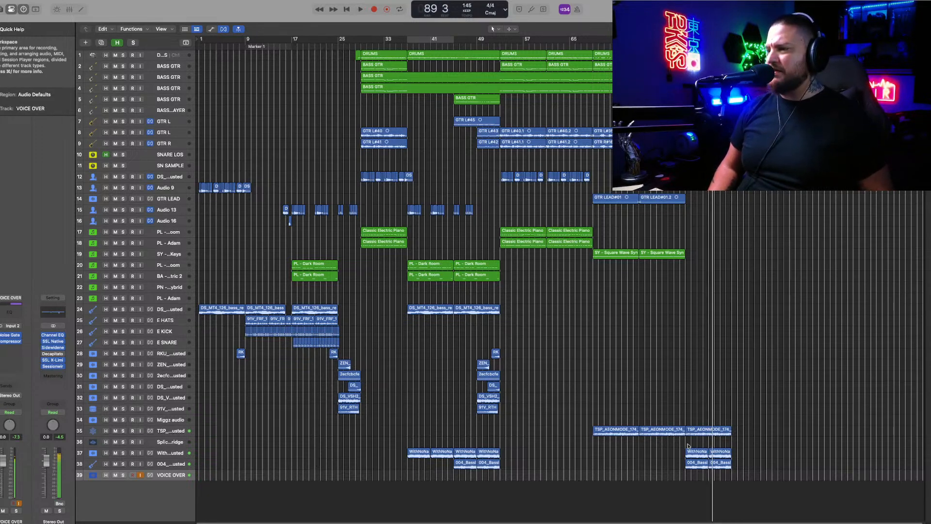
# Step: Solo the 004_Bassline and VOICE OVER tracks and play back the song's ending
pyautogui.click(123, 464)
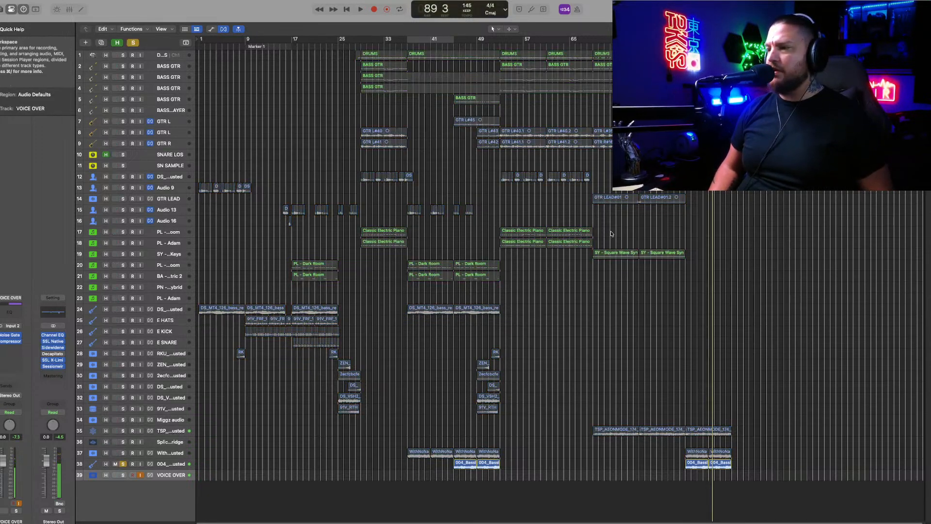
pyautogui.click(123, 475)
pyautogui.press('space')
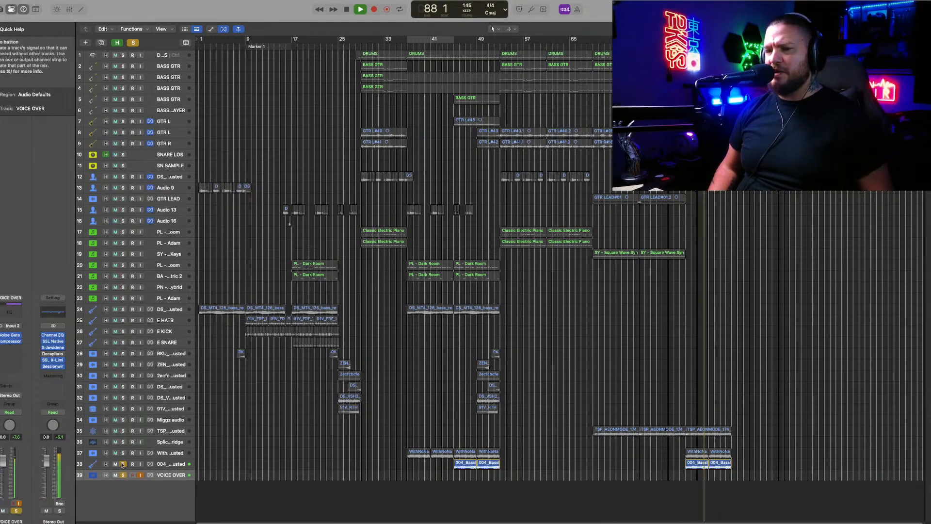
# Step: Listen to the WithNoName track soloed in place of the bassline, clear all solos and stop playback
pyautogui.click(123, 464)
pyautogui.click(124, 453)
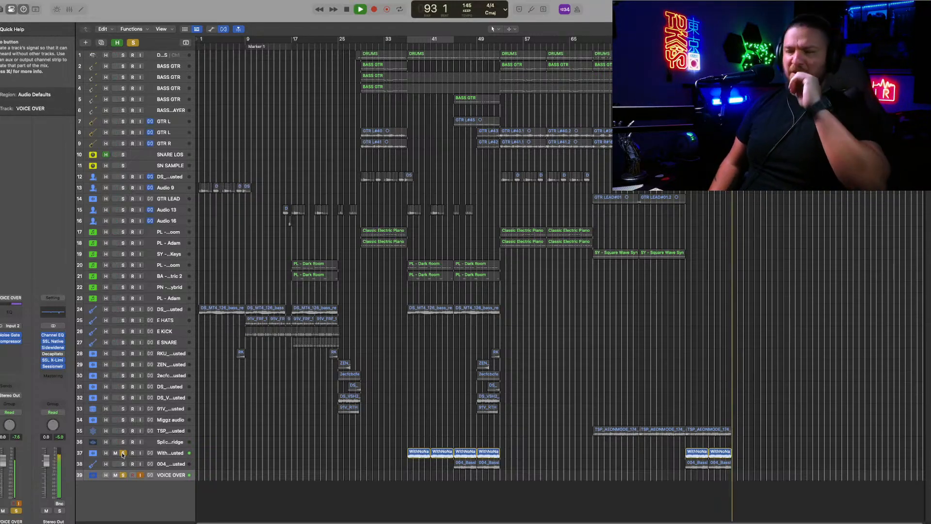
pyautogui.click(122, 453)
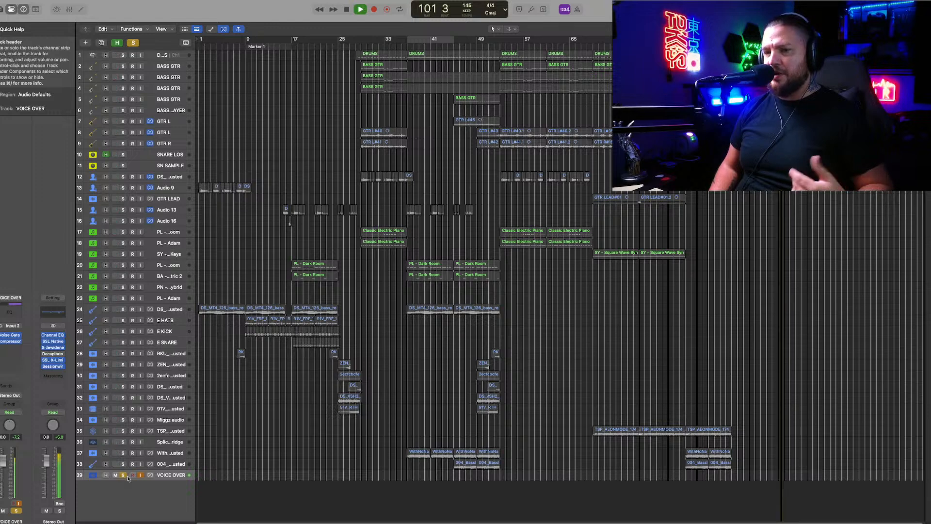
pyautogui.click(123, 475)
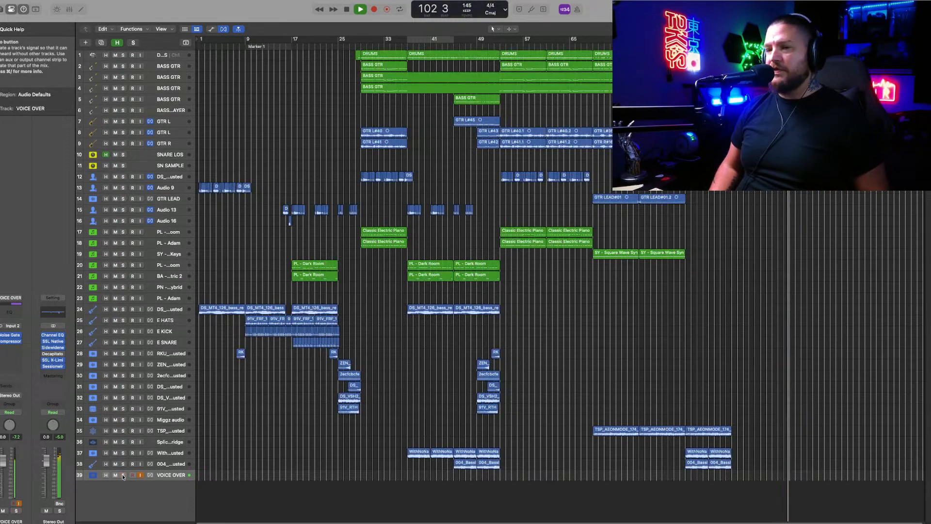
pyautogui.press('space')
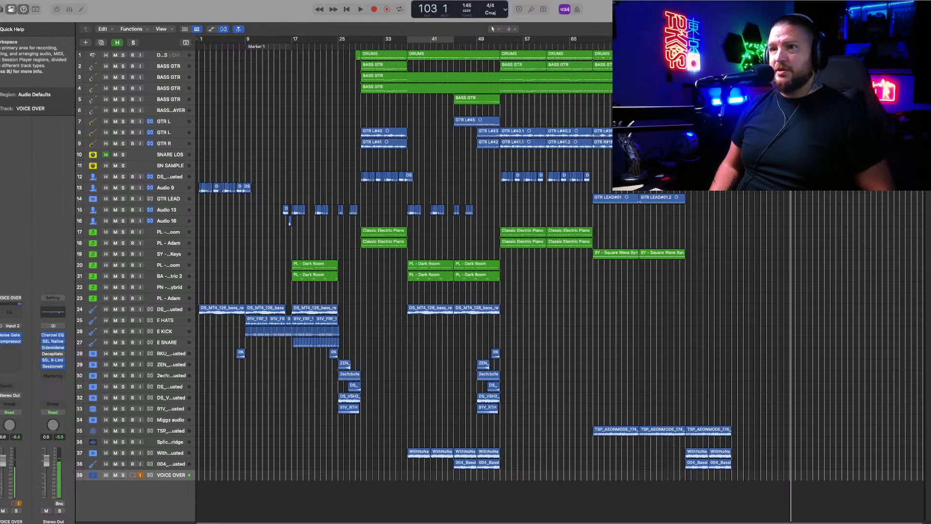
# Step: Examine the drum, bass and guitar tracks of the arrangement at a larger zoom
pyautogui.press('super+Down')
pyautogui.press('super+Down')
pyautogui.press('super+Down')
pyautogui.press('super+Down')
pyautogui.press('super+Down')
pyautogui.press('super+Down')
pyautogui.press('super+Down')
pyautogui.press('super+Down')
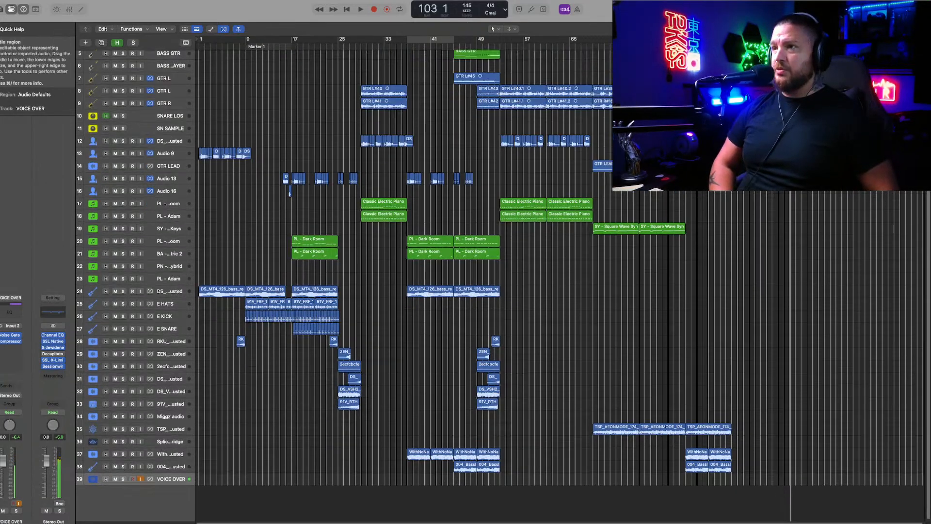
pyautogui.press('super+Right')
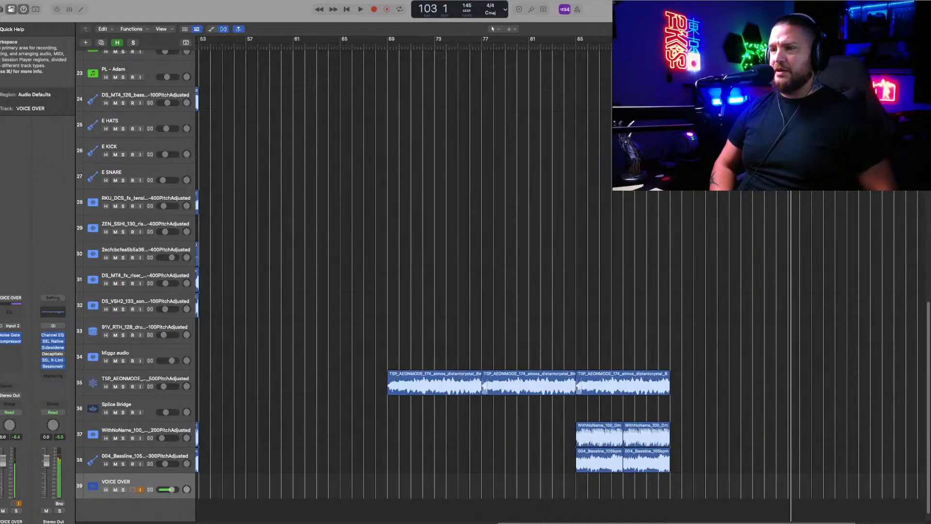
pyautogui.hscroll(-10, 428, 391)
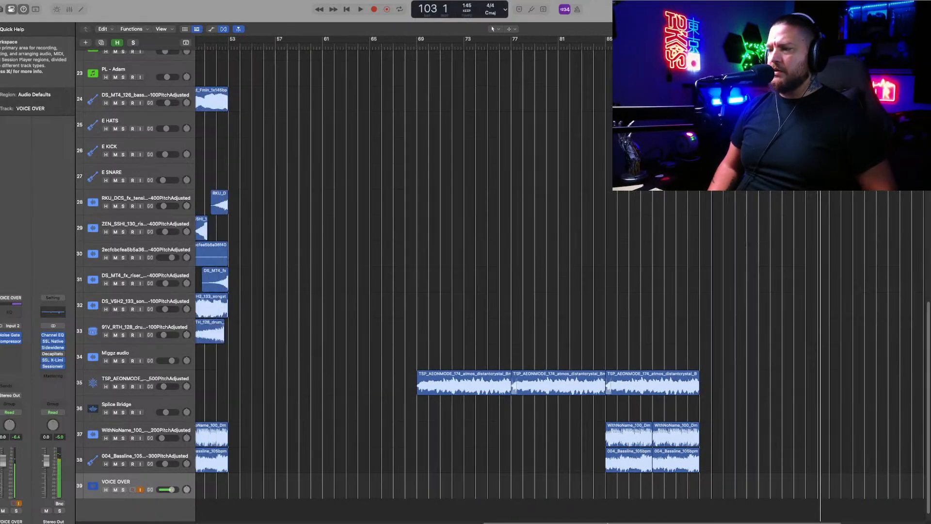
pyautogui.scroll(15, 428, 391)
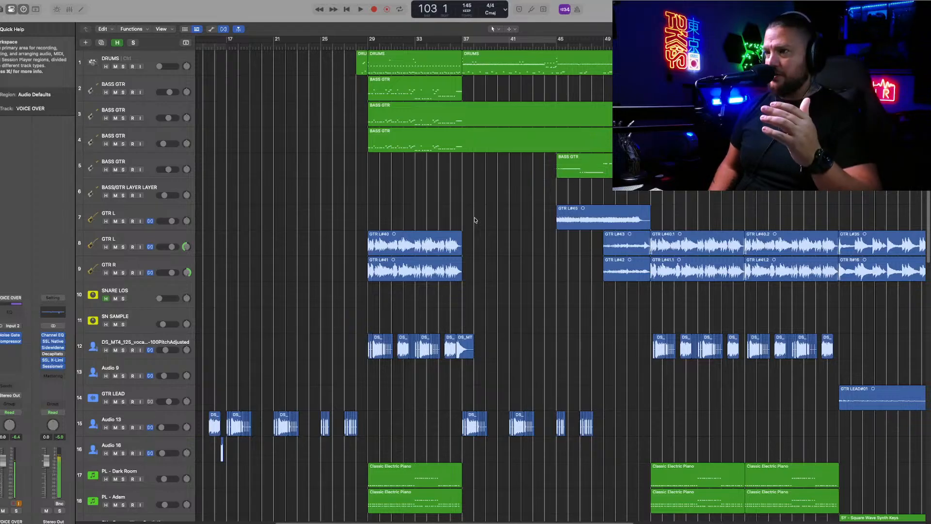
# Step: Examine the GTR R track's routing and the guitar bus effects in the mixer, up to the DCT GTR bus
pyautogui.click(155, 263)
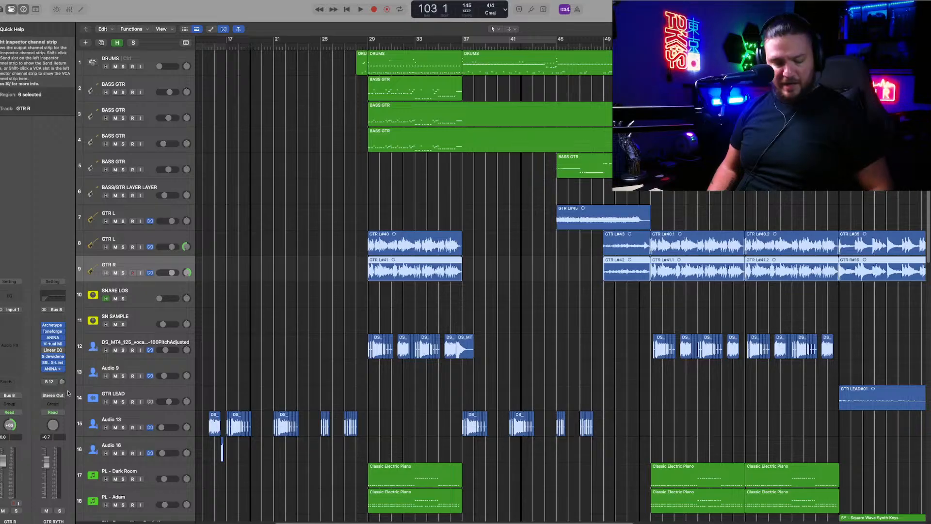
pyautogui.press('x')
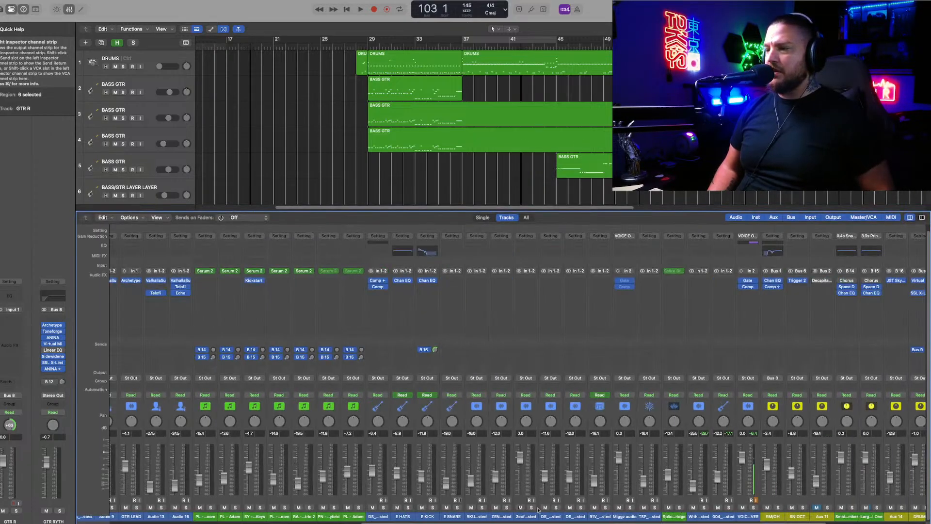
pyautogui.hscroll(5, 537, 509)
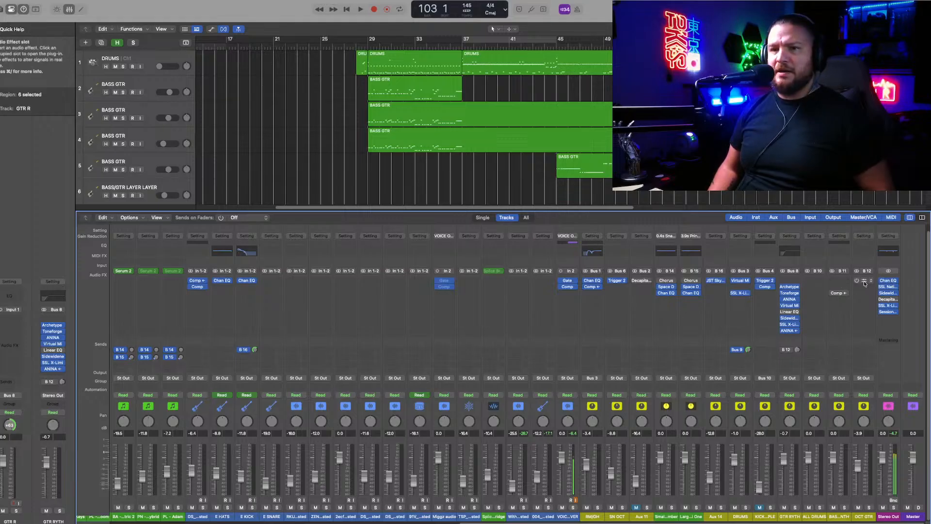
pyautogui.click(871, 281)
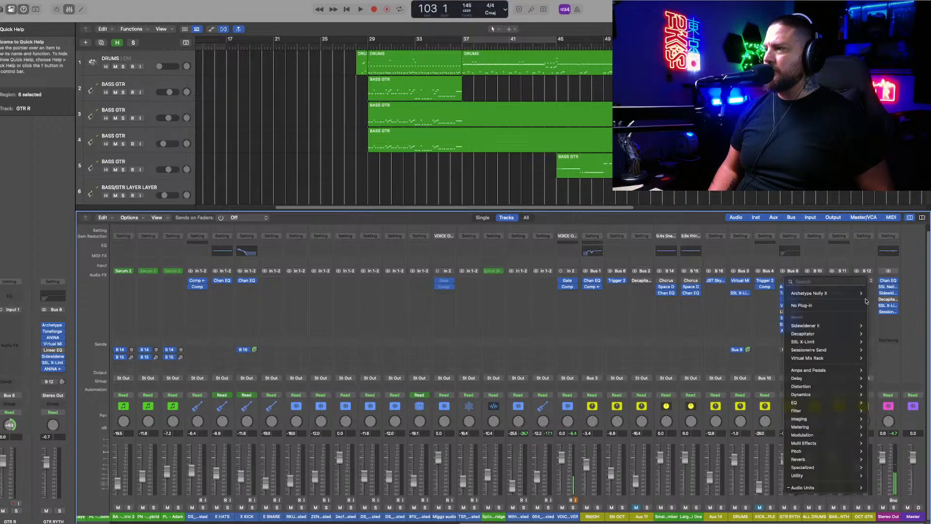
pyautogui.press('Escape')
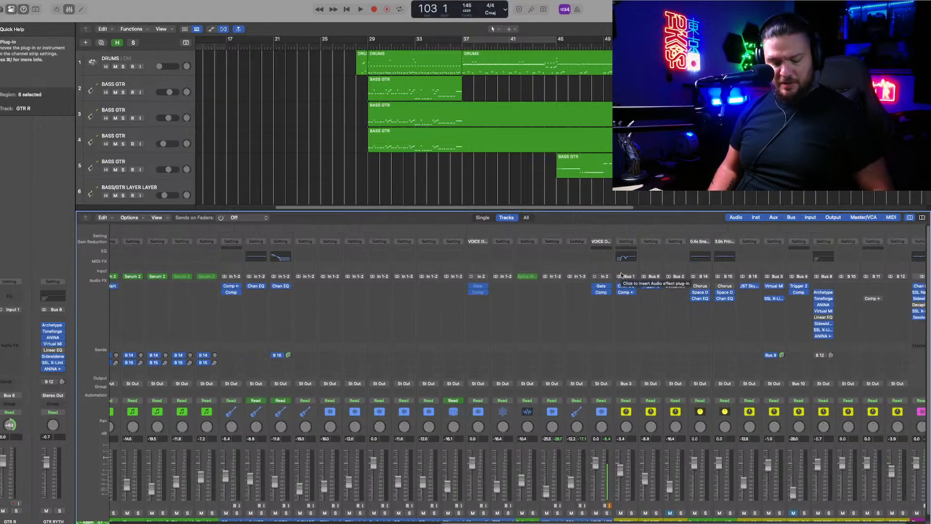
pyautogui.hscroll(-2, 621, 274)
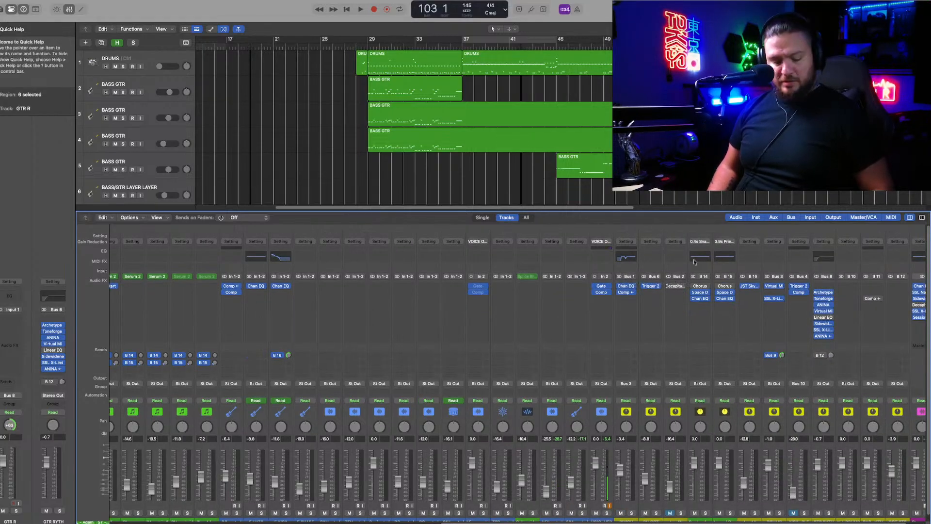
pyautogui.press('x')
# Step: Duplicate the GTR R and panned GTR L tracks, keeping the empty GTR L copy directly below its original
pyautogui.click(320, 264)
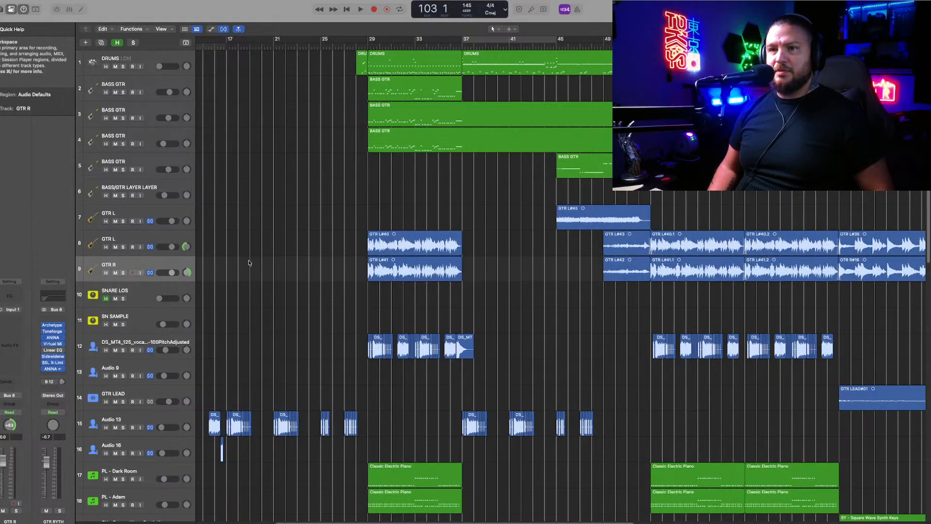
pyautogui.click(175, 262)
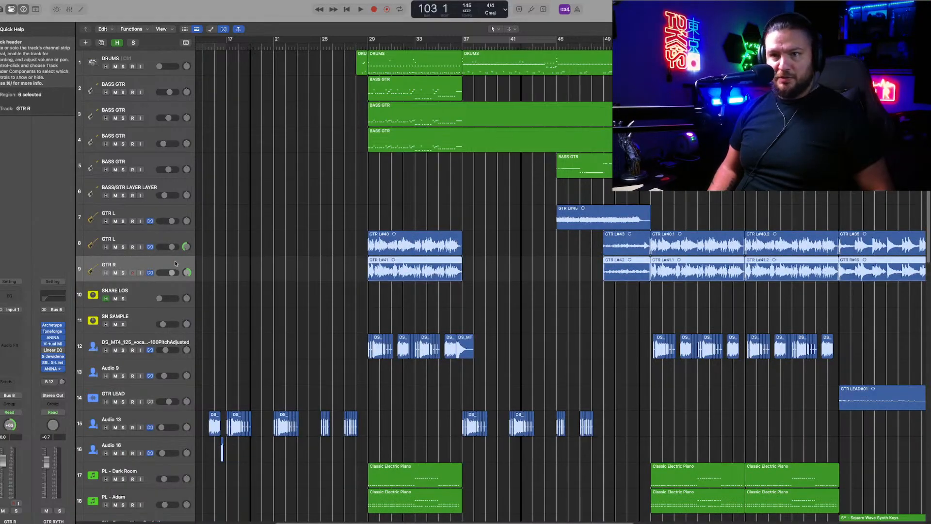
pyautogui.press('super+d')
pyautogui.click(167, 240)
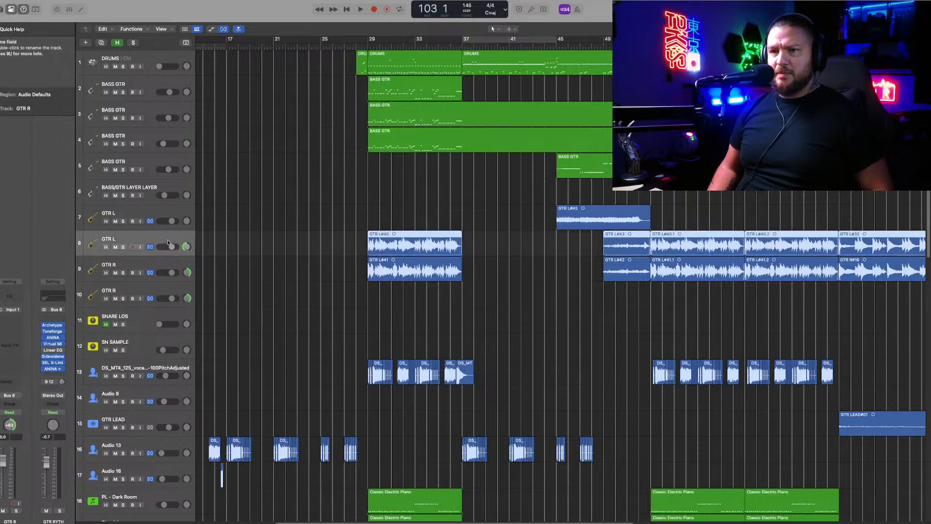
pyautogui.press('super+d')
pyautogui.moveTo(173, 244); pyautogui.dragTo(178, 285)
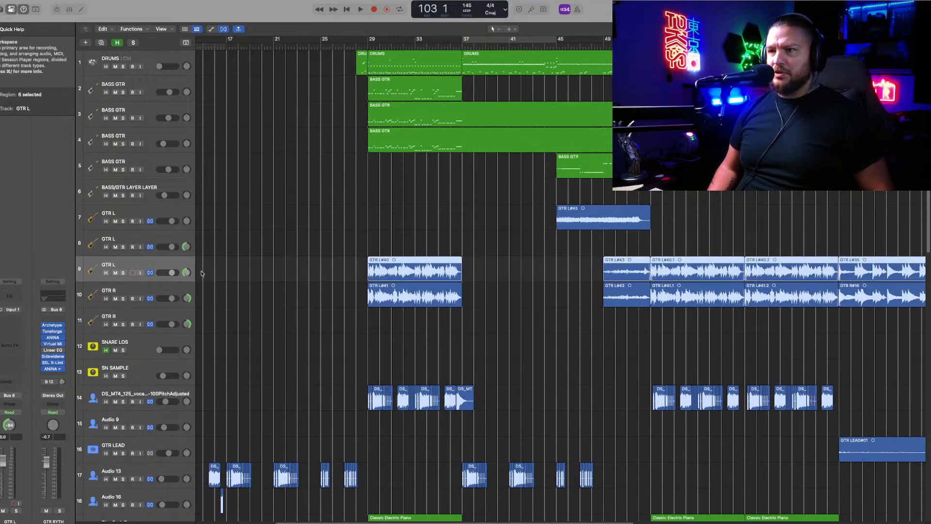
pyautogui.moveTo(174, 242); pyautogui.dragTo(175, 284)
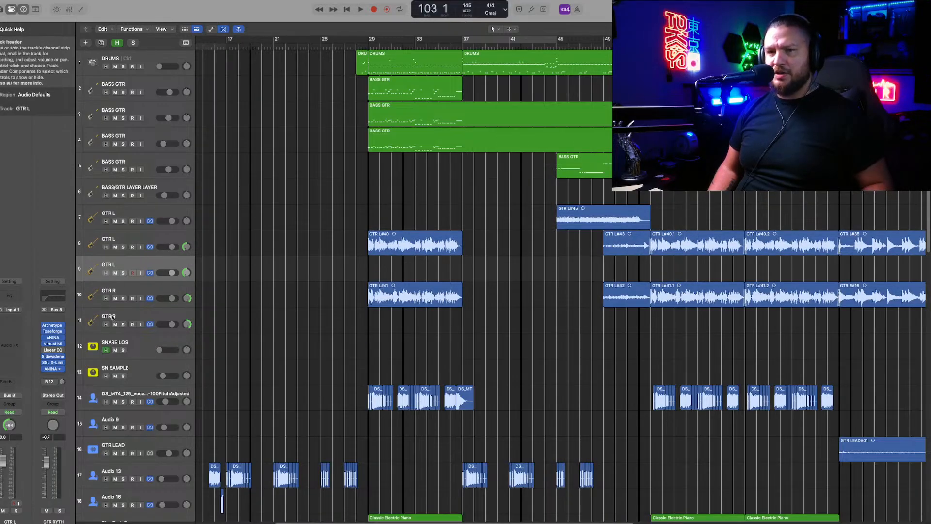
# Step: Inspect the amp, cabinet, parametric EQ and overdrive settings of Toneforge Menace on the GTR RYTH bus, and close the plug-in
pyautogui.click(58, 333)
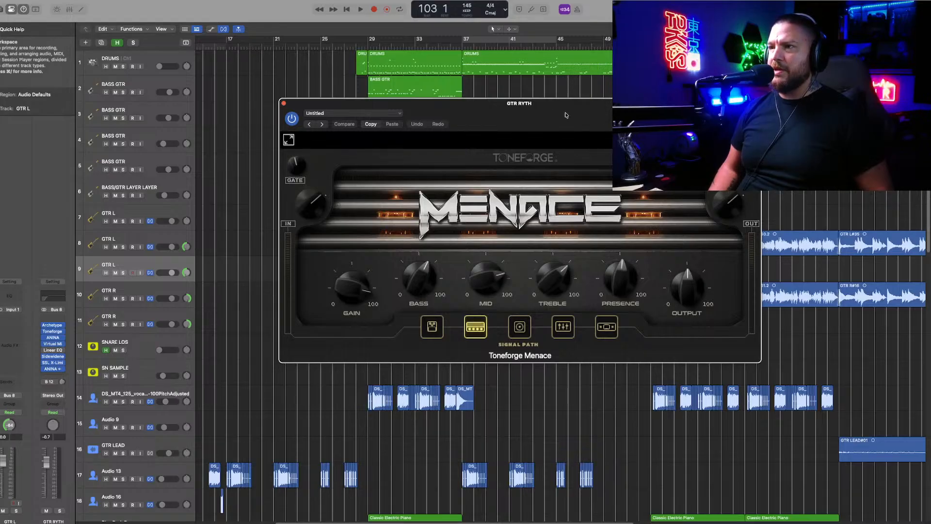
pyautogui.moveTo(565, 113); pyautogui.dragTo(504, 161)
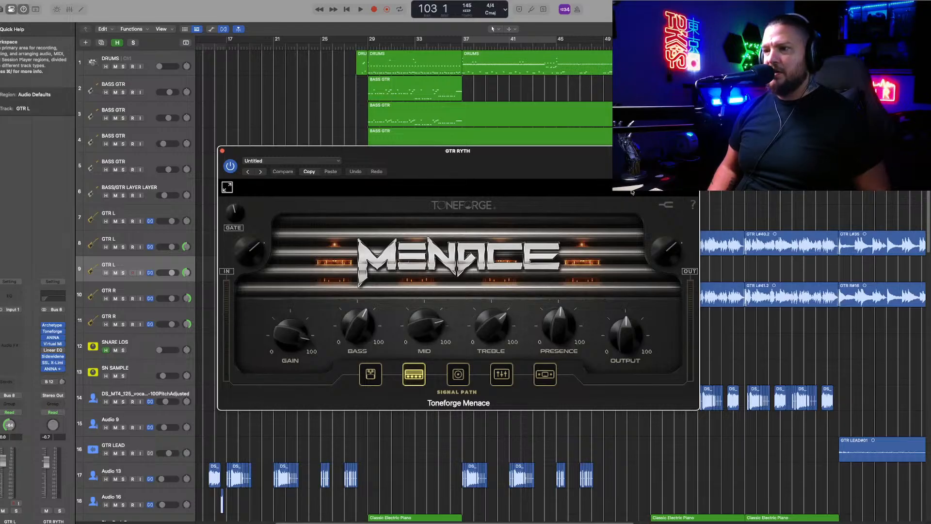
pyautogui.click(458, 375)
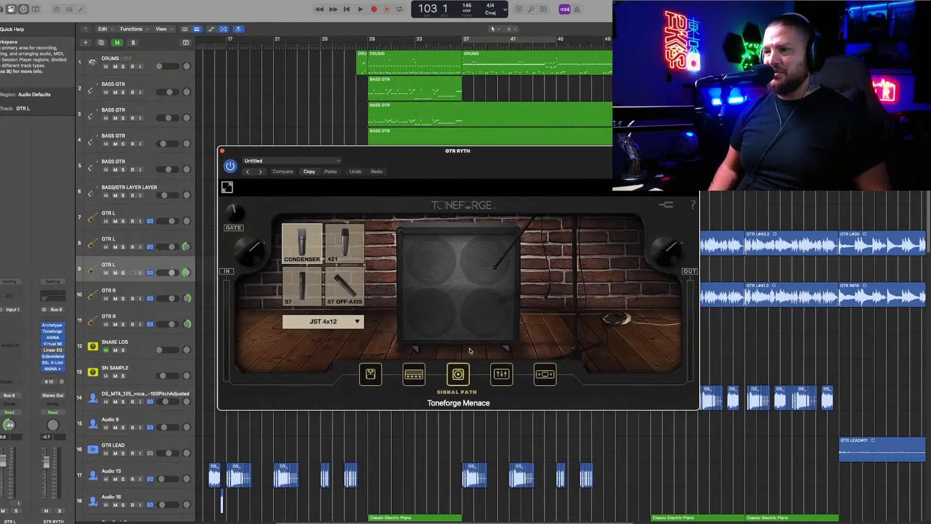
pyautogui.click(500, 374)
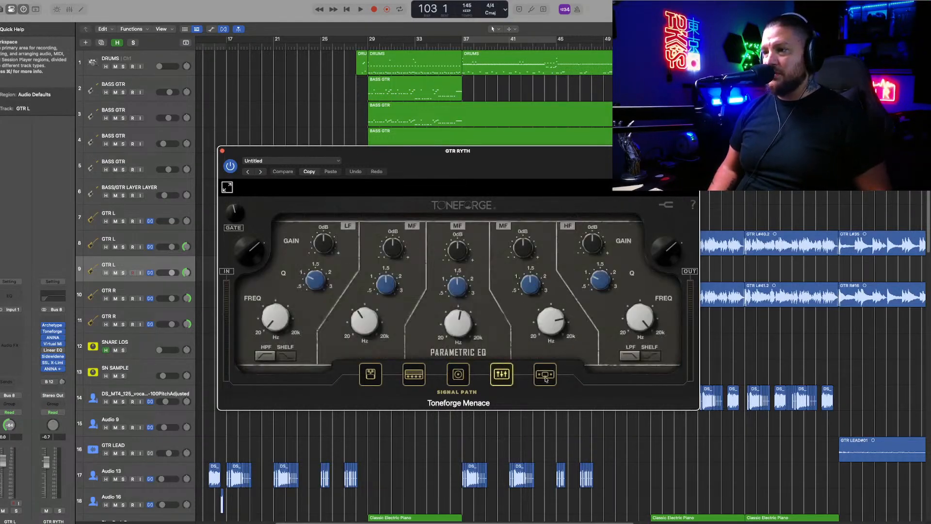
pyautogui.click(545, 375)
pyautogui.click(371, 376)
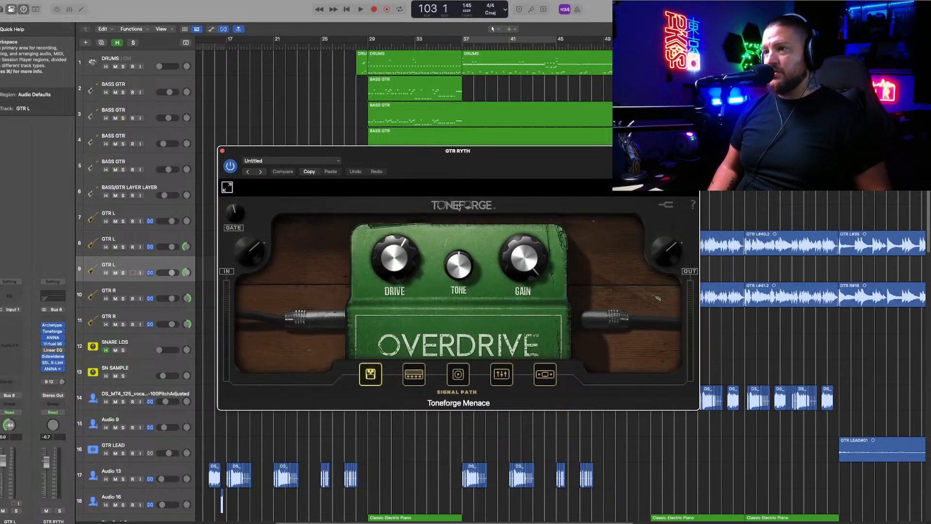
pyautogui.click(458, 207)
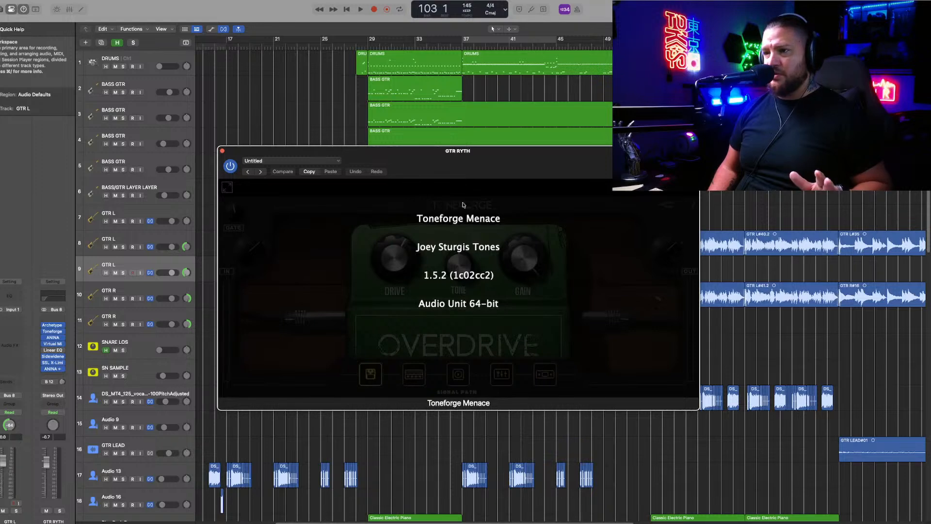
pyautogui.click(486, 205)
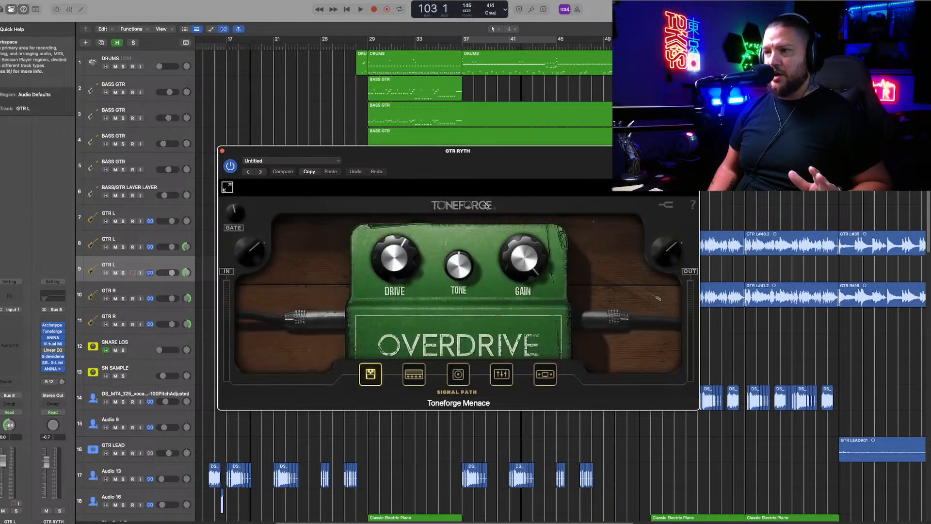
pyautogui.click(222, 152)
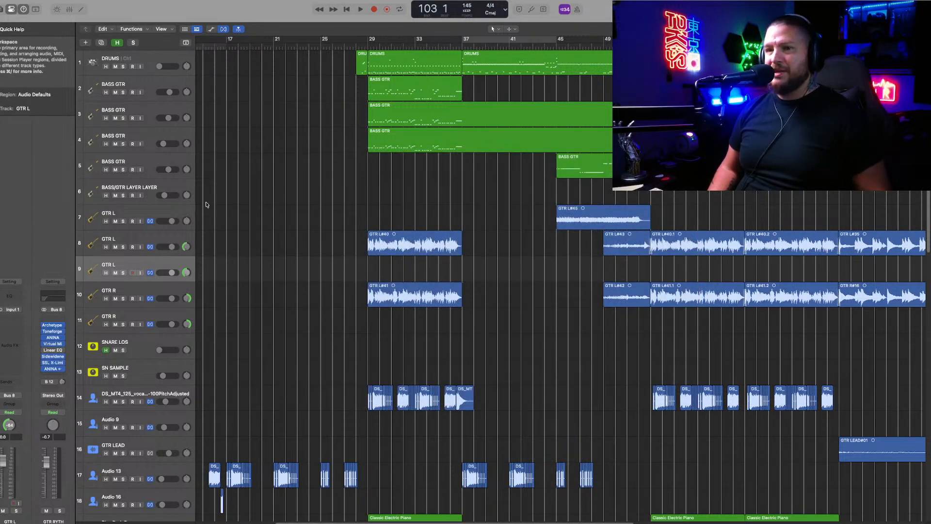
# Step: Check the Archetype settings on the GTR RYTH bus, and move the empty GTR L track directly below the original GTR R track
pyautogui.click(52, 324)
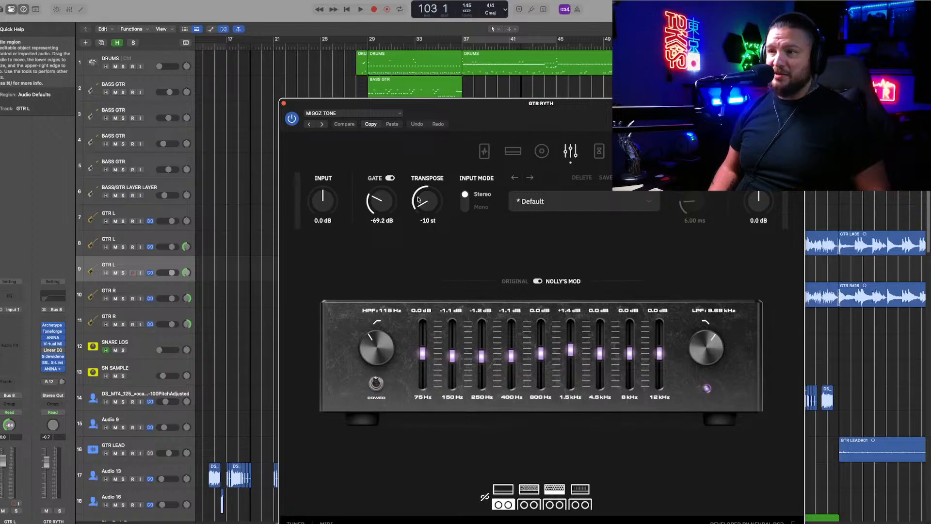
pyautogui.click(284, 103)
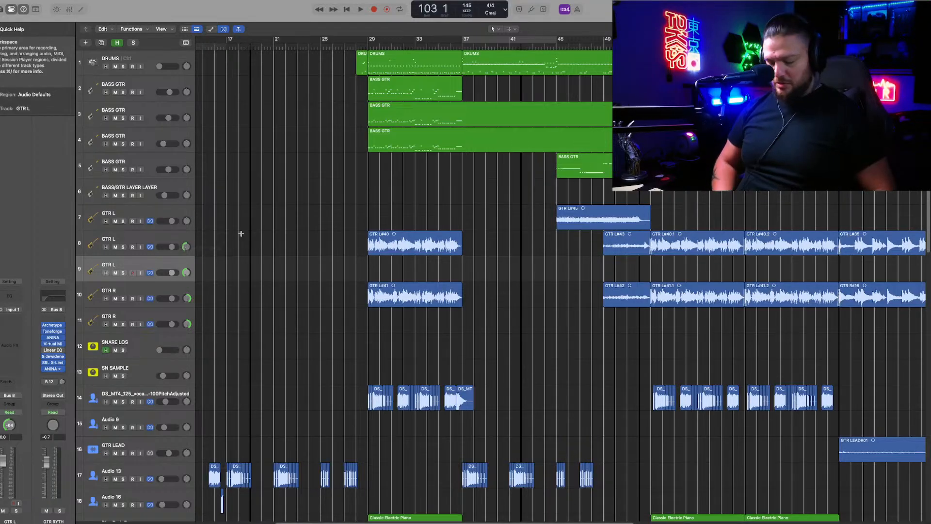
pyautogui.press('super+Left')
pyautogui.press('super+Left')
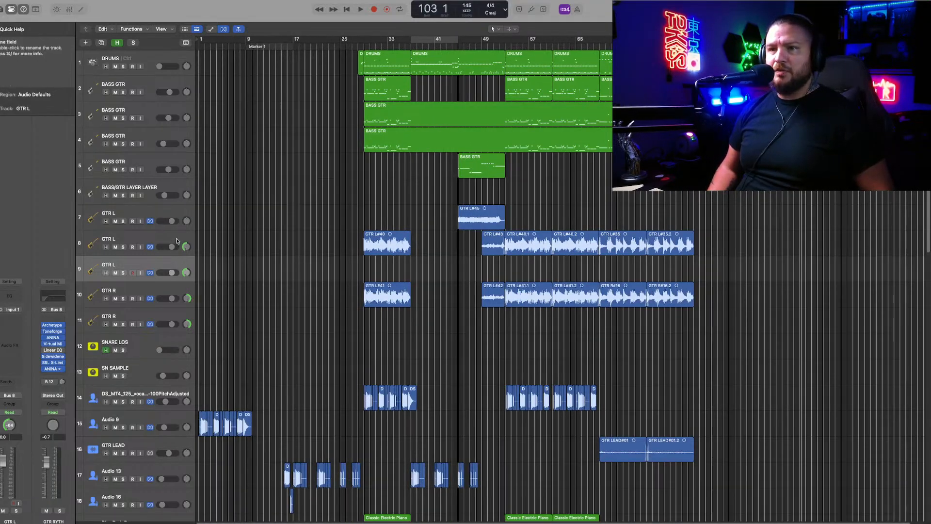
pyautogui.moveTo(175, 267); pyautogui.dragTo(176, 290)
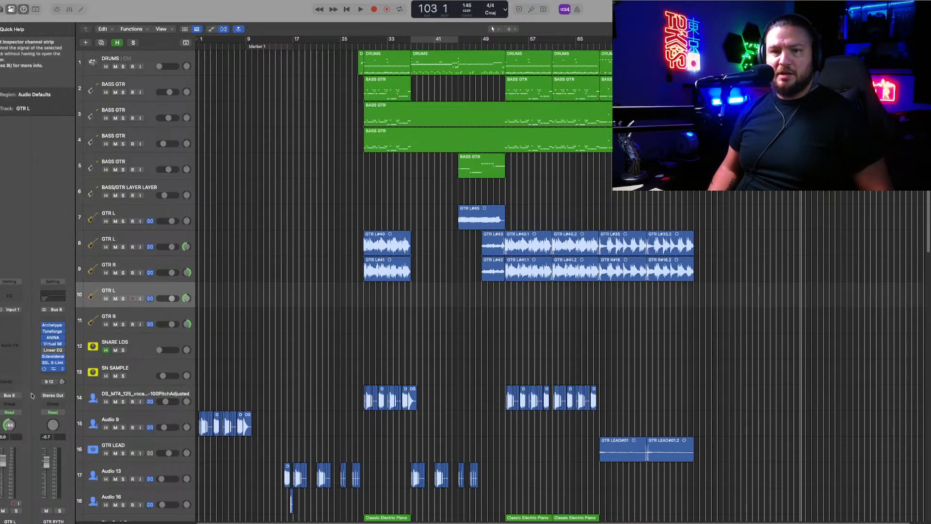
# Step: Route the empty GTR L track's output to Bus 17 and rename the bus channel OCT GTR
pyautogui.click(13, 395)
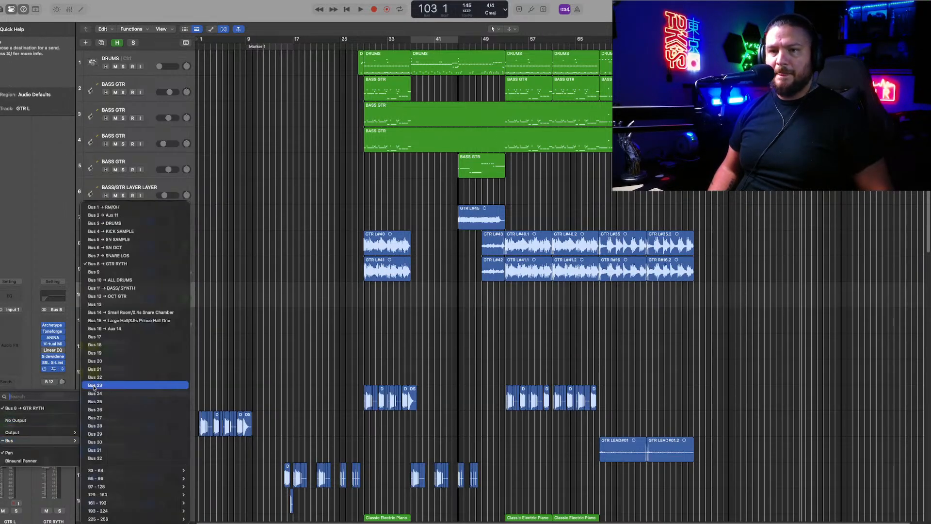
pyautogui.moveTo(65, 450)
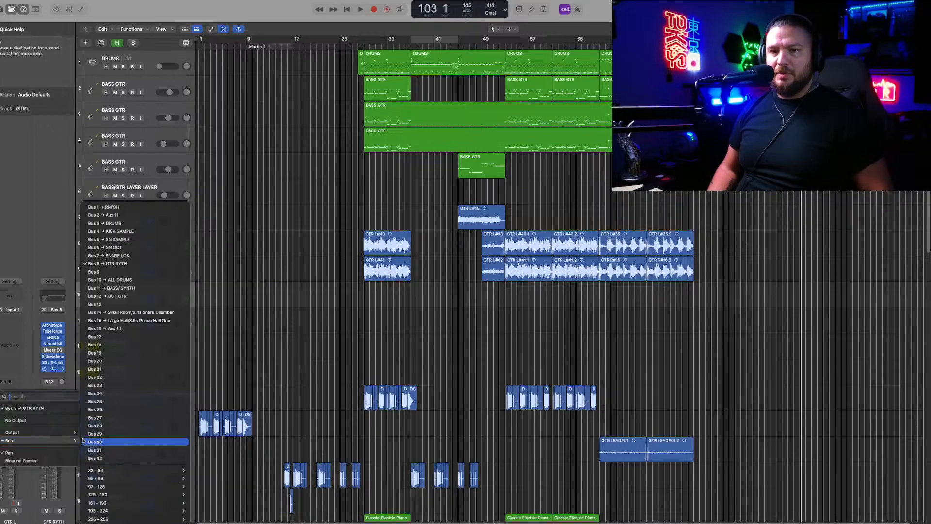
pyautogui.click(116, 341)
pyautogui.doubleClick(59, 522)
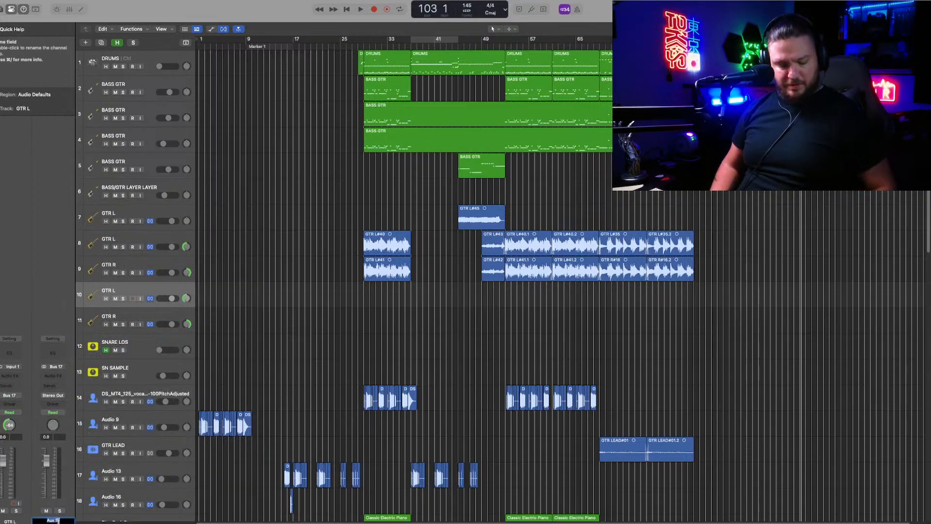
pyautogui.write('oc')
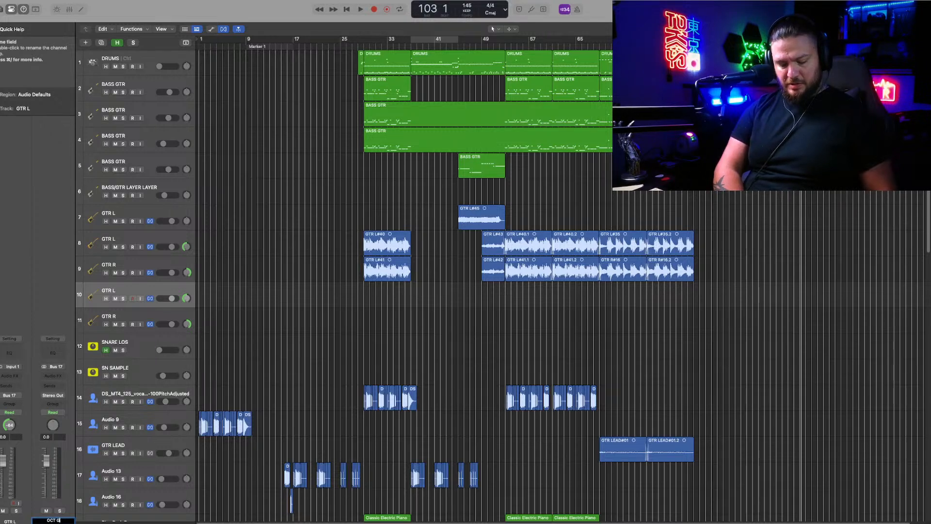
pyautogui.write('T GTR')
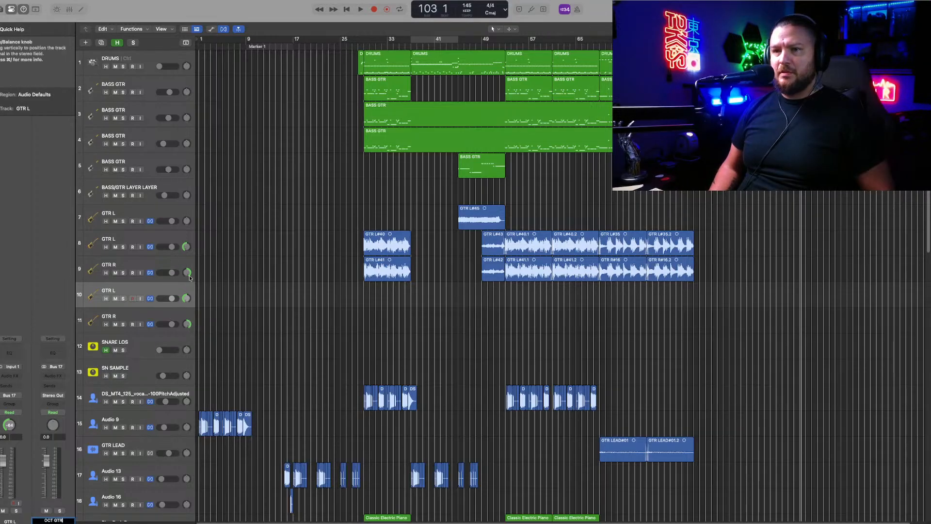
# Step: Route the empty GTR R track's output to Bus 17, the OCT GTR bus
pyautogui.click(165, 267)
pyautogui.click(169, 287)
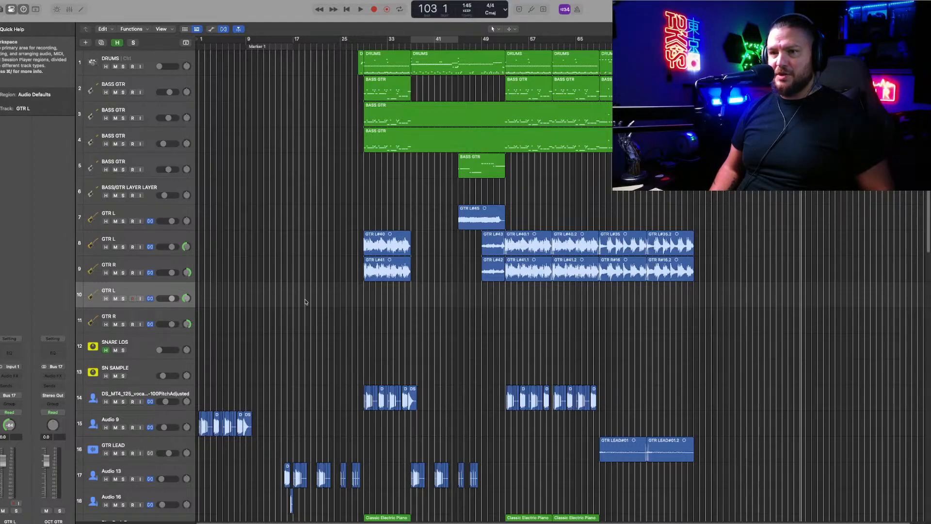
pyautogui.click(166, 318)
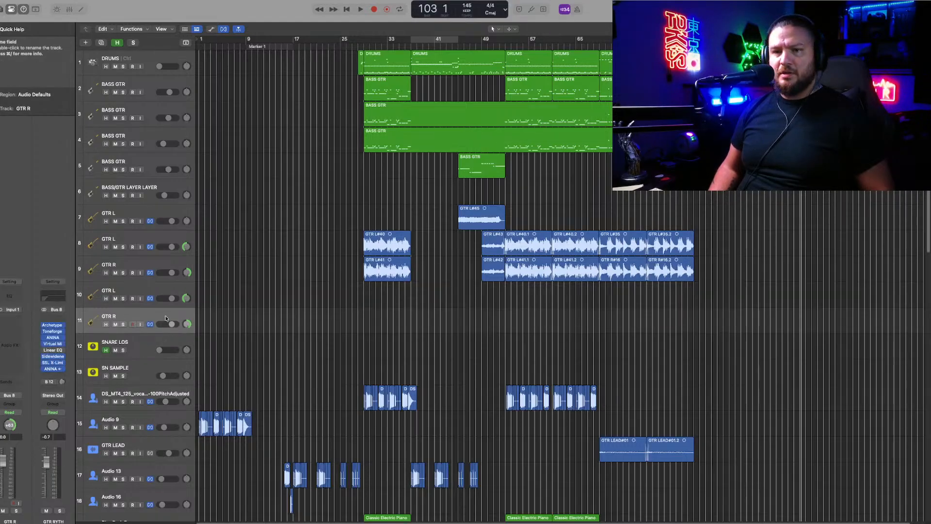
pyautogui.click(167, 291)
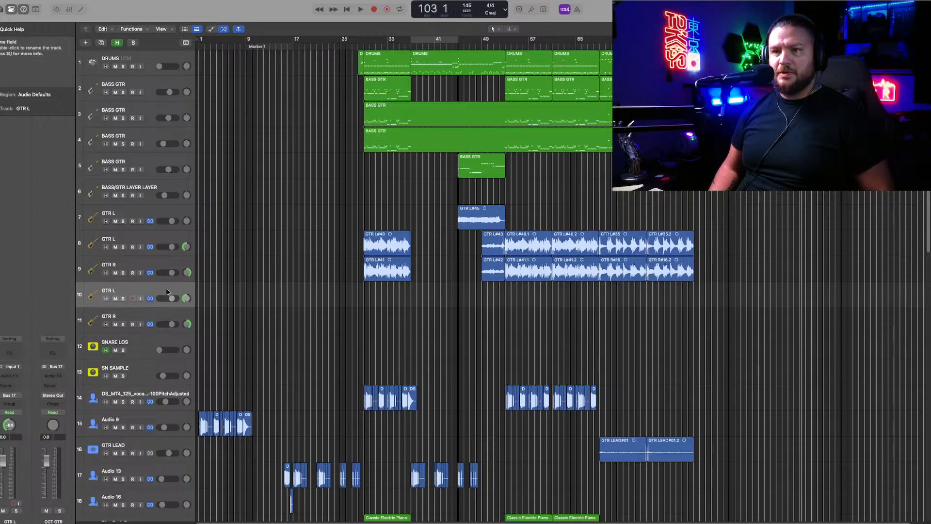
pyautogui.click(167, 316)
pyautogui.click(13, 396)
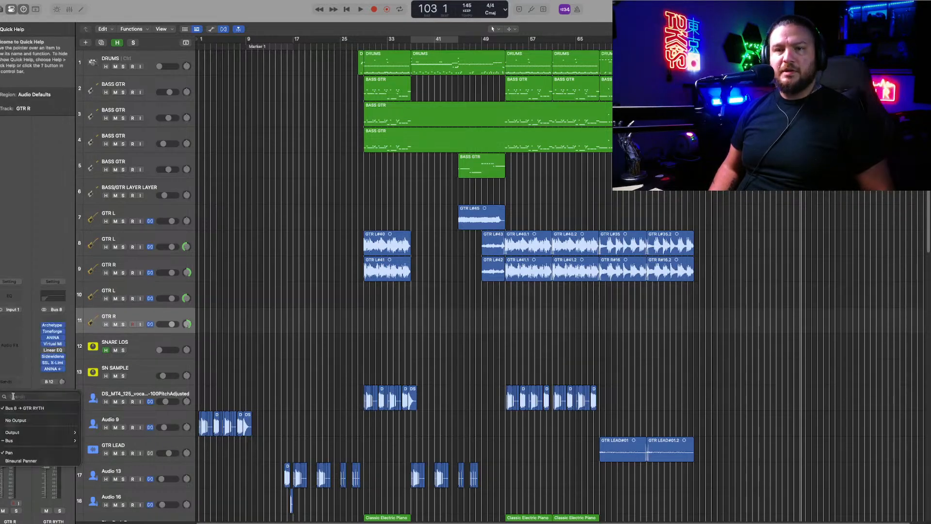
pyautogui.moveTo(39, 440)
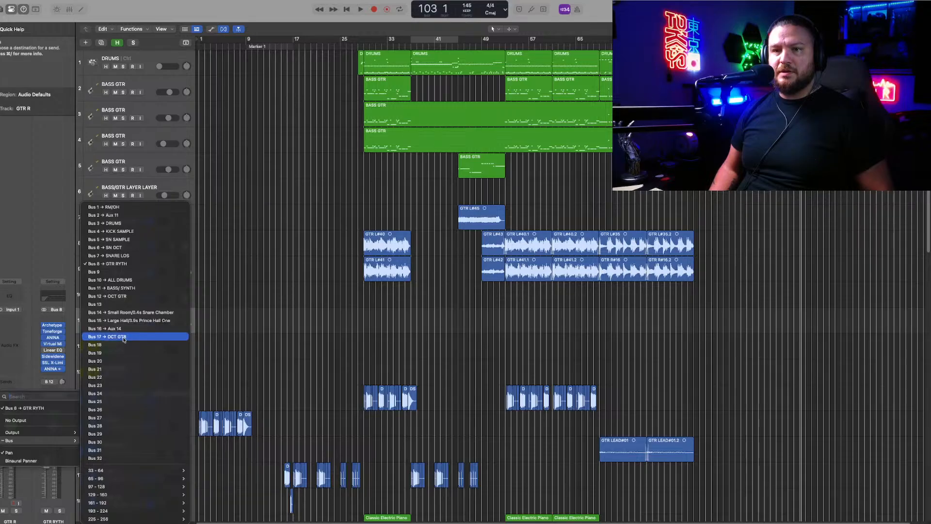
pyautogui.click(188, 350)
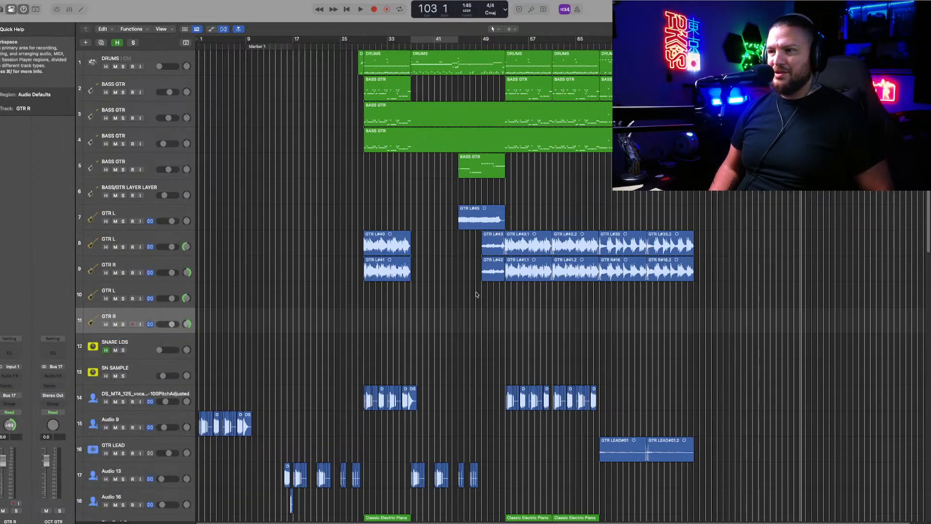
# Step: Insert Neural DSP's Archetype Nolly X in stereo as an audio effect on the OCT GTR bus
pyautogui.click(56, 375)
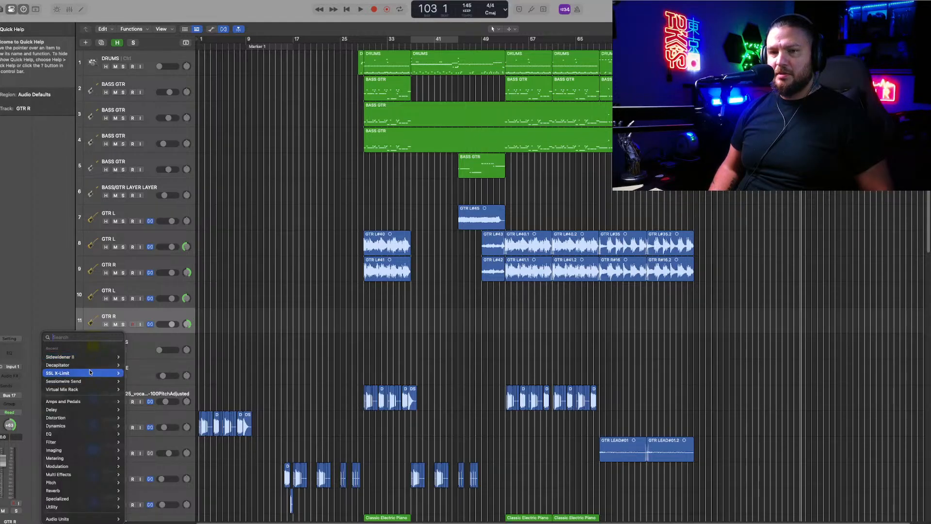
pyautogui.moveTo(72, 519)
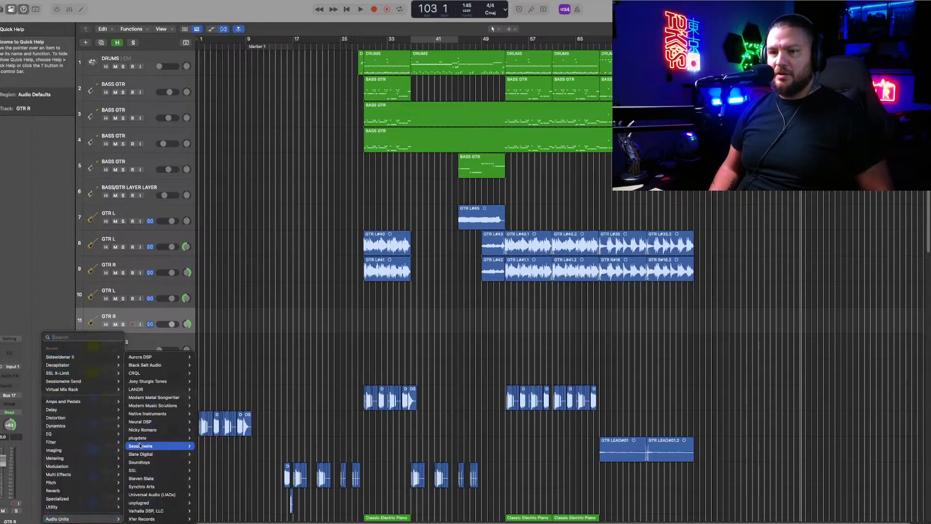
pyautogui.moveTo(151, 400)
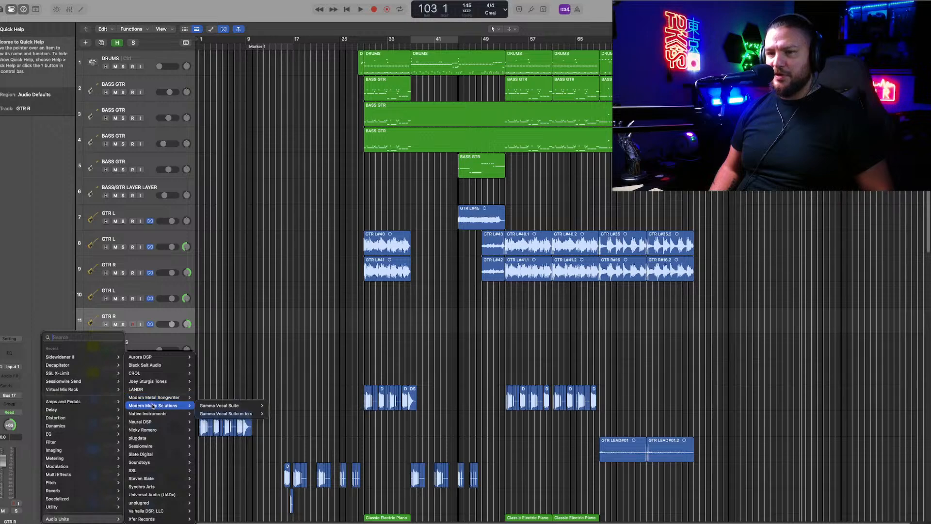
pyautogui.moveTo(161, 442)
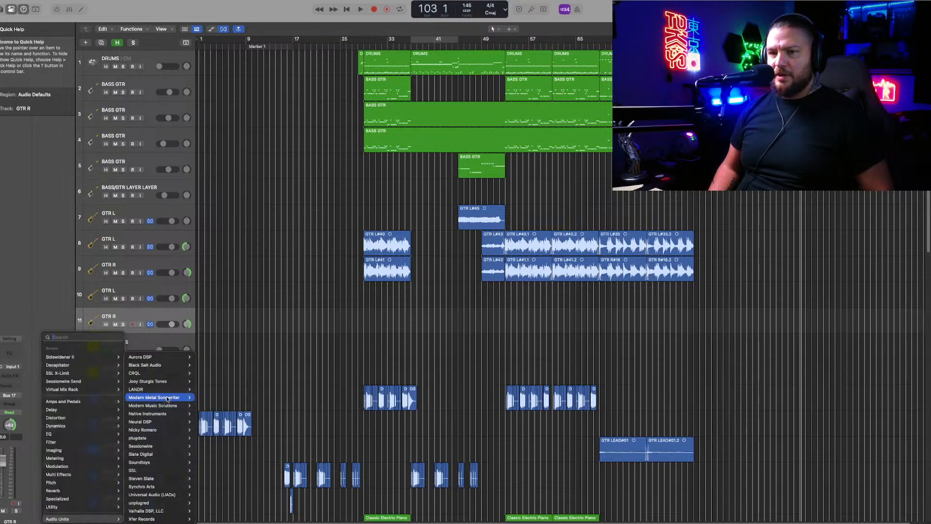
pyautogui.moveTo(163, 422)
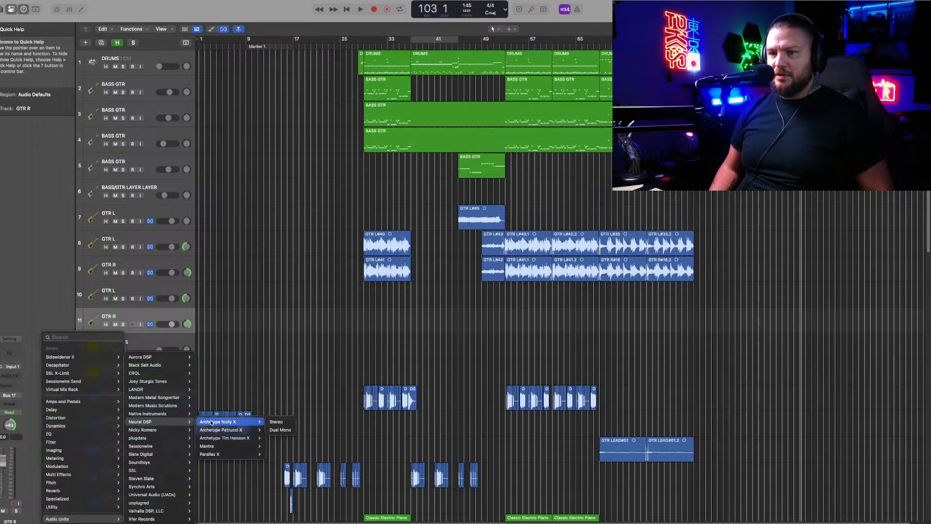
pyautogui.moveTo(230, 426)
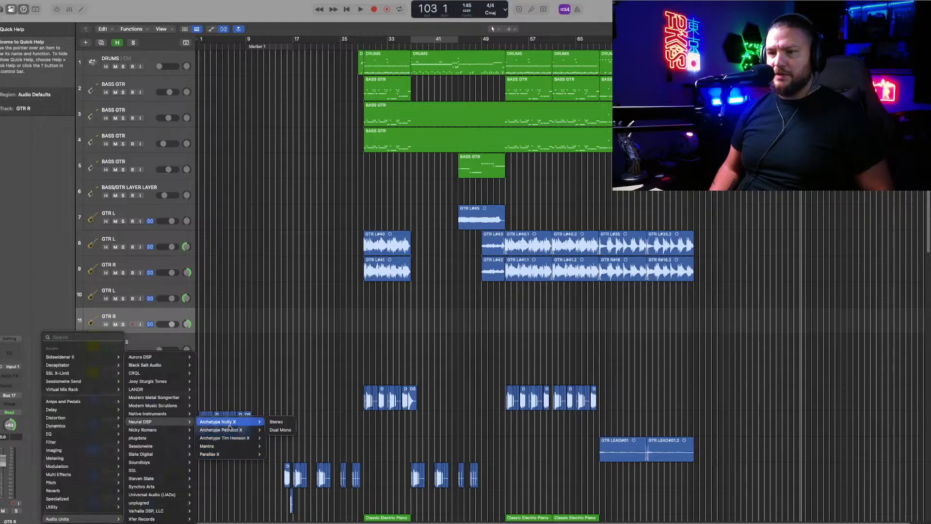
pyautogui.click(274, 423)
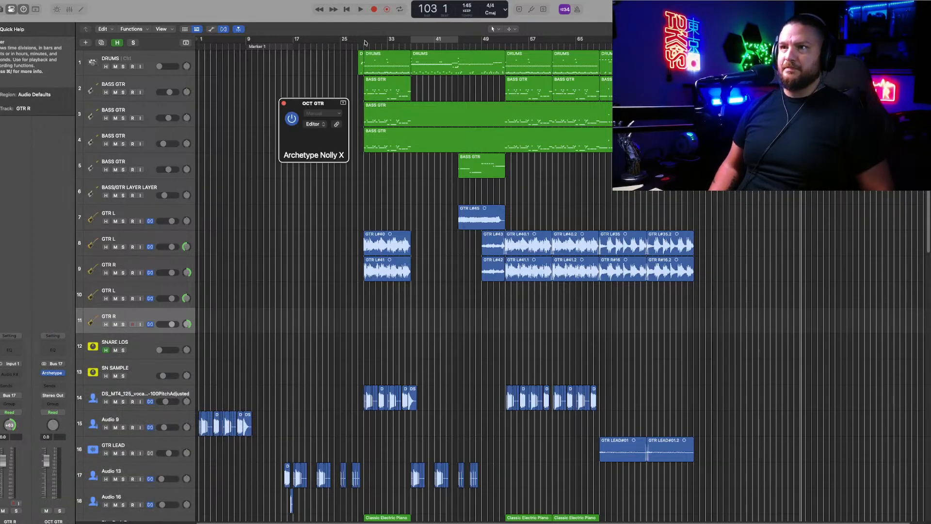
# Step: Set the cycle range to bars 29 to 37 and the OCT GTR amp plug-in's transpose to -10 st
pyautogui.moveTo(363, 42); pyautogui.dragTo(411, 42)
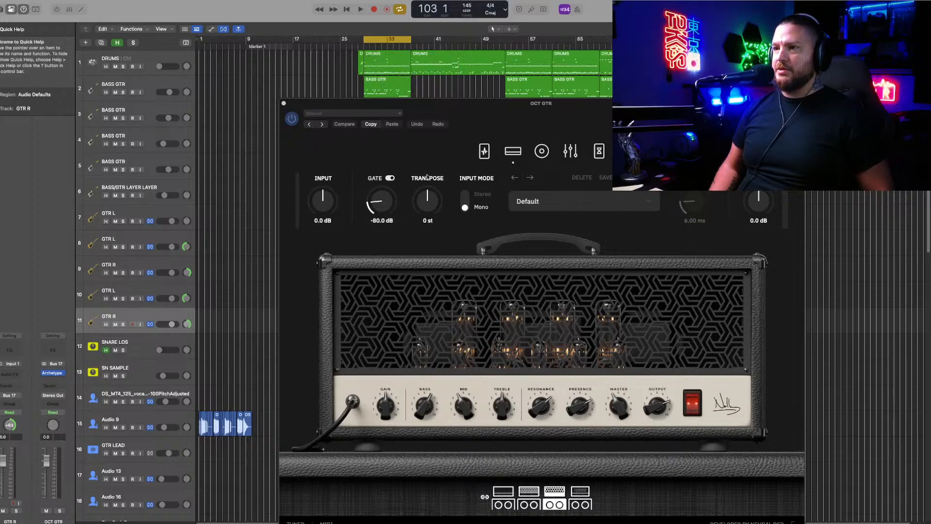
pyautogui.click(428, 202)
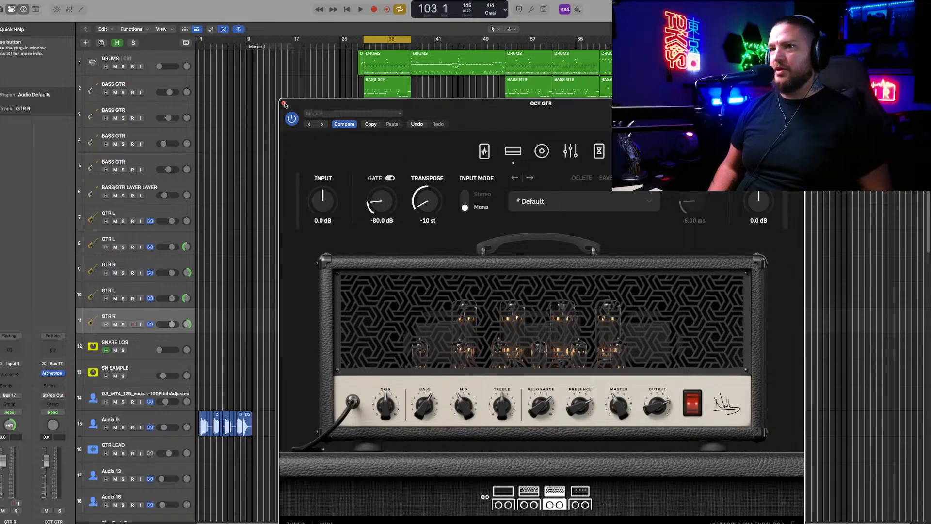
pyautogui.click(284, 103)
# Step: Try to paste copies of the GTR L and GTR R regions at bar 29, and undo the paste
pyautogui.moveTo(319, 235); pyautogui.dragTo(700, 311)
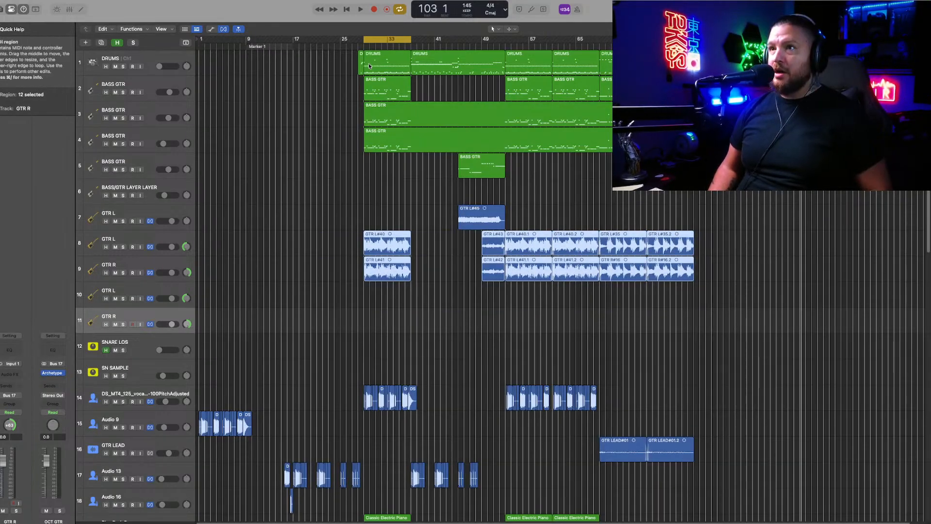
pyautogui.press('Return')
pyautogui.press('super+Right')
pyautogui.press('super+Right')
pyautogui.press('super+Right')
pyautogui.press('super+Right')
pyautogui.press('super+Right')
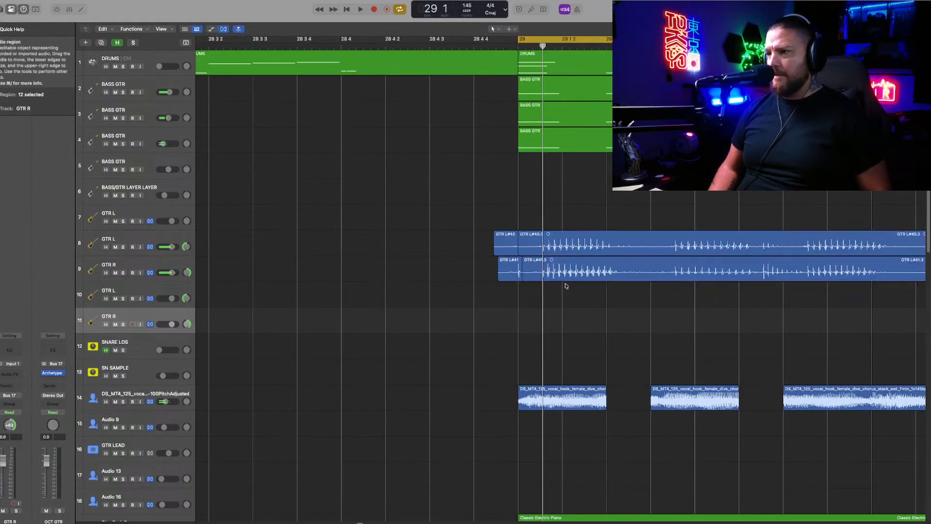
pyautogui.click(567, 313)
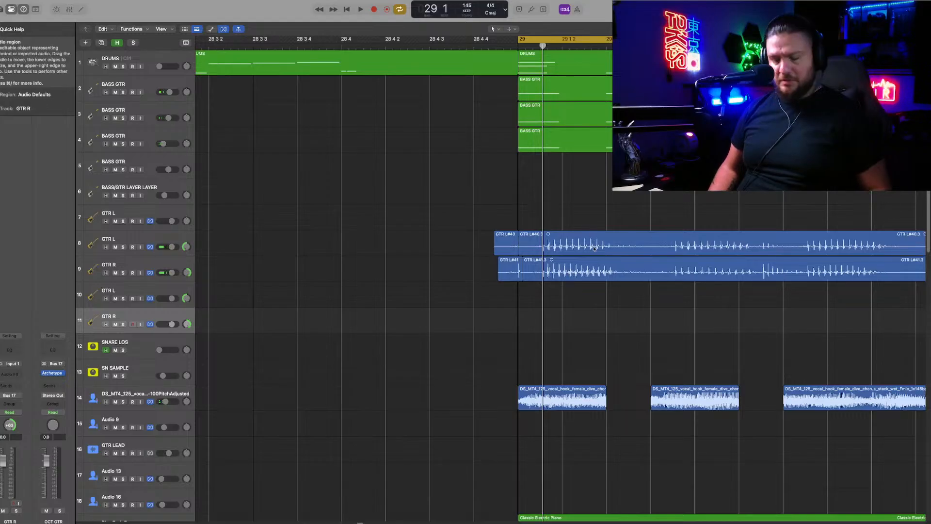
pyautogui.press('super+z')
# Step: Move the bar 29 guitar regions to the empty GTR L and GTR R tracks, and paste aligned copies onto the original tracks
pyautogui.moveTo(593, 271); pyautogui.dragTo(581, 315)
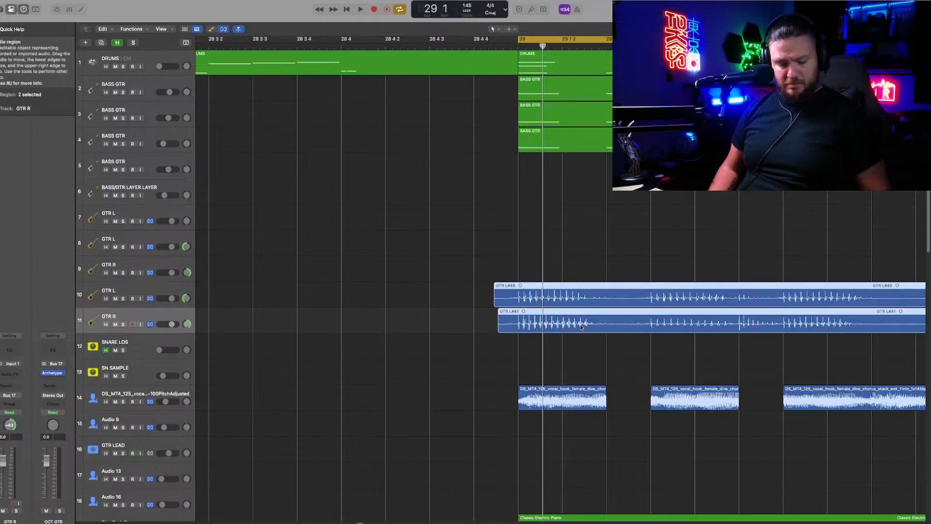
pyautogui.click(492, 47)
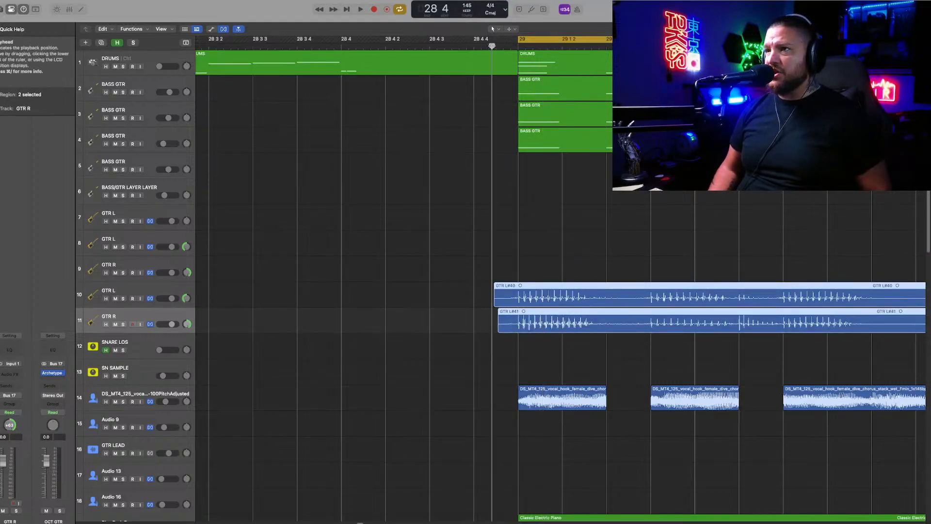
pyautogui.moveTo(492, 46); pyautogui.dragTo(494, 46)
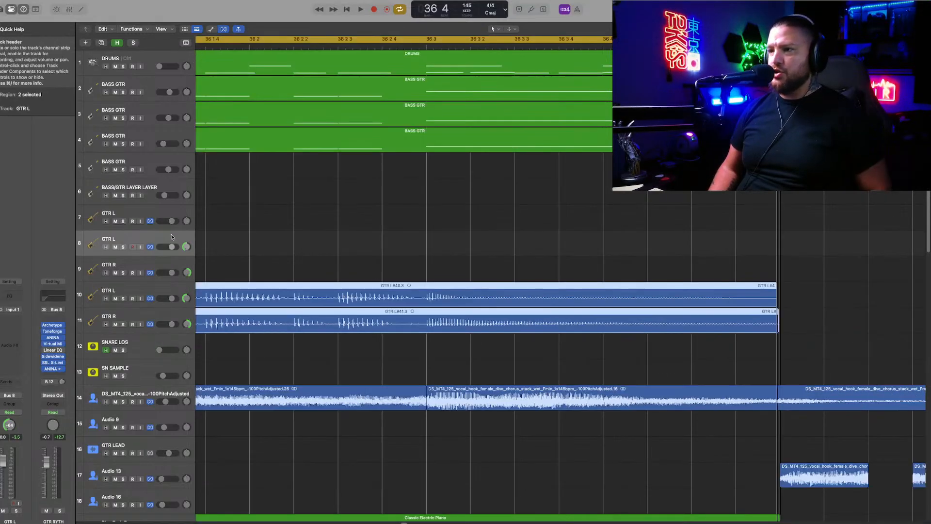
pyautogui.moveTo(343, 287); pyautogui.dragTo(344, 252)
# Step: Play the cycled section, solo the OCT GTR bus, and set its Archetype Nolly X input mode to Stereo
pyautogui.press('space')
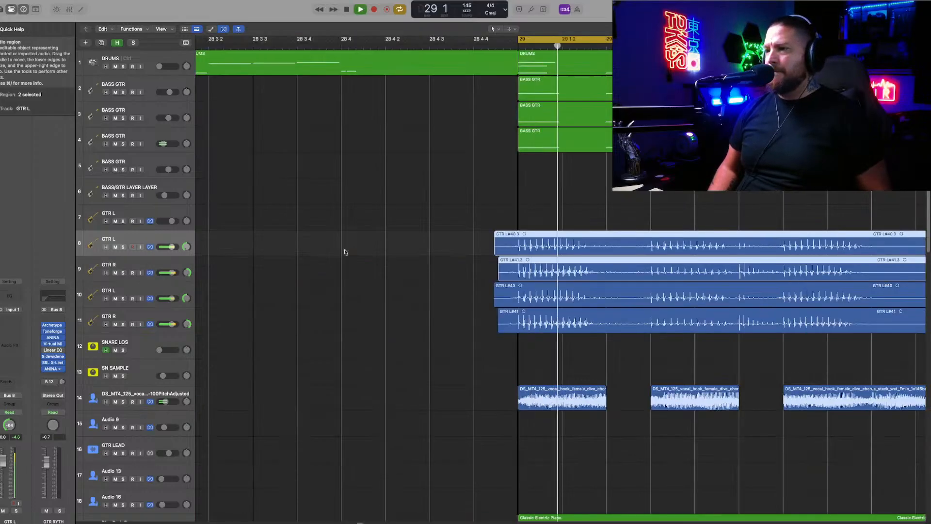
pyautogui.press('super+Left')
pyautogui.press('super+Left')
pyautogui.press('super+Left')
pyautogui.press('super+Left')
pyautogui.press('super+Left')
pyautogui.press('super+Left')
pyautogui.press('super+Left')
pyautogui.press('super+Left')
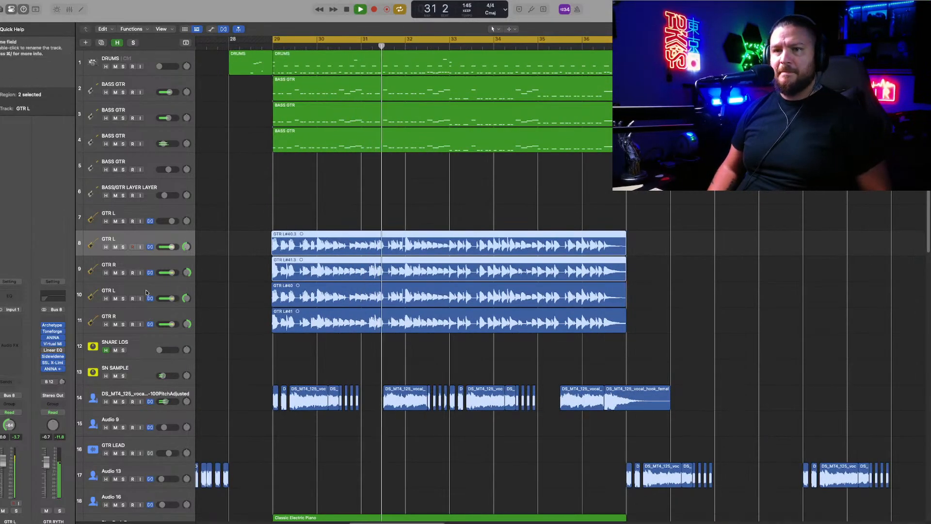
pyautogui.press('Down')
pyautogui.click(59, 510)
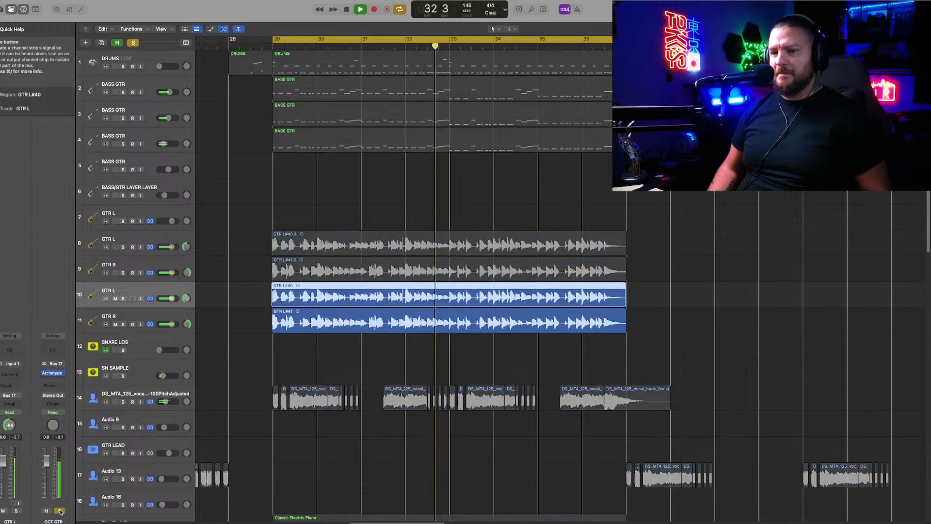
pyautogui.click(52, 372)
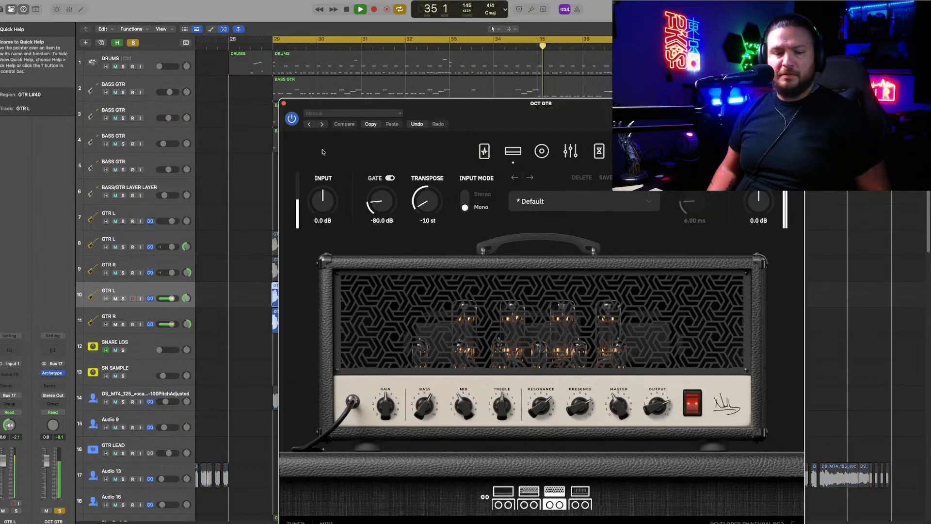
pyautogui.click(470, 209)
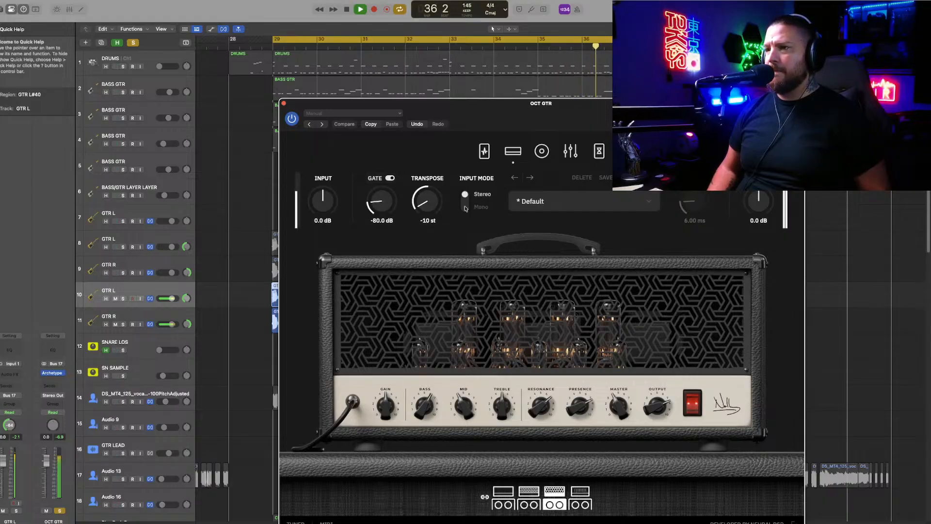
# Step: Solo the VOICE OVER track alongside the OCT GTR bus, stop playback, and close the amp plug-in window
pyautogui.scroll(-15, 153, 477)
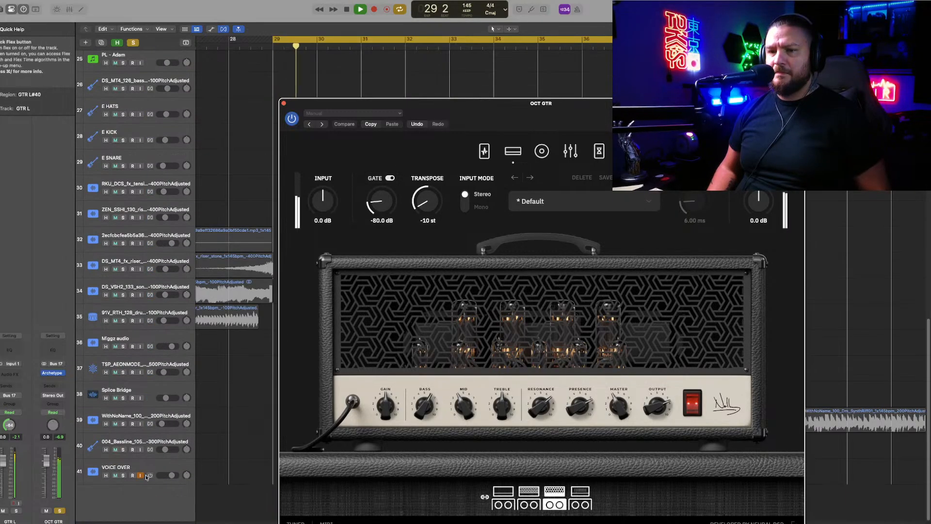
pyautogui.click(123, 475)
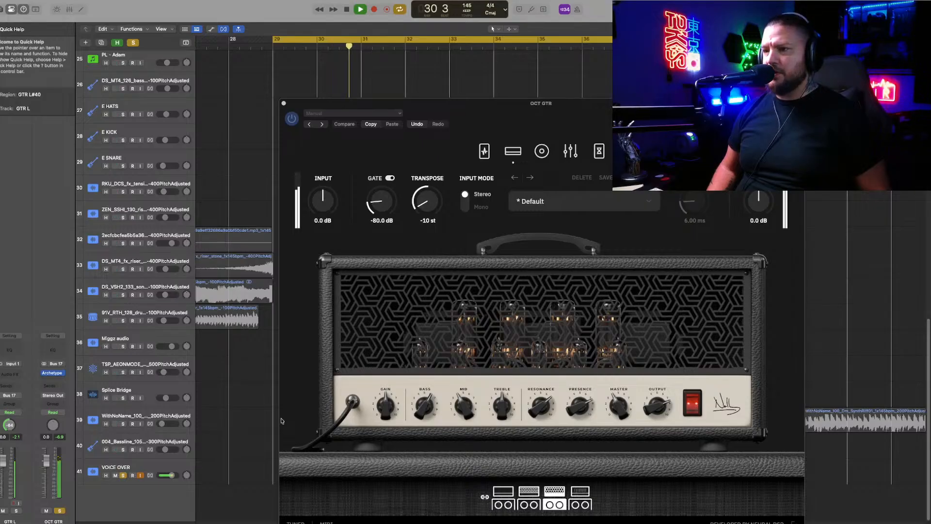
pyautogui.scroll(10, 265, 214)
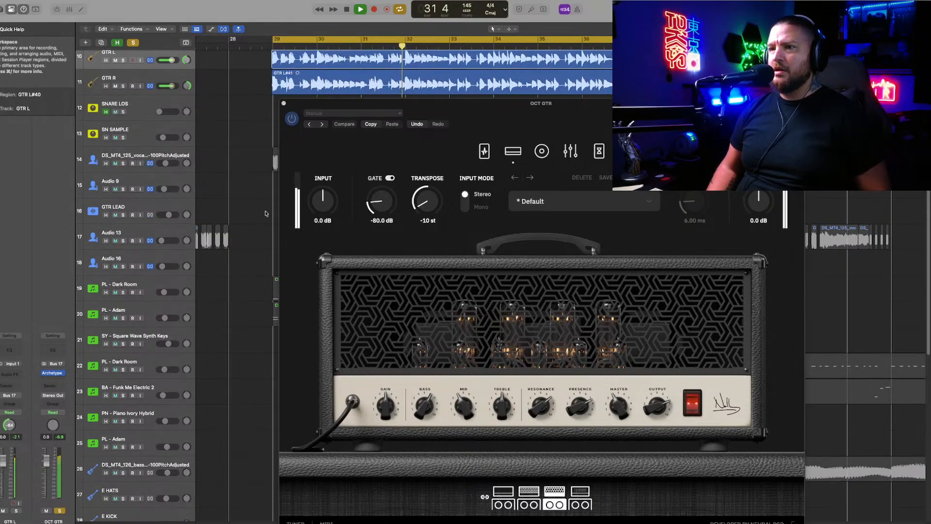
pyautogui.press('space')
pyautogui.click(283, 104)
# Step: Solo the GTR RYTH bus together with the OCT GTR bus and play the cycled section to compare both guitar layers
pyautogui.scroll(3, 258, 170)
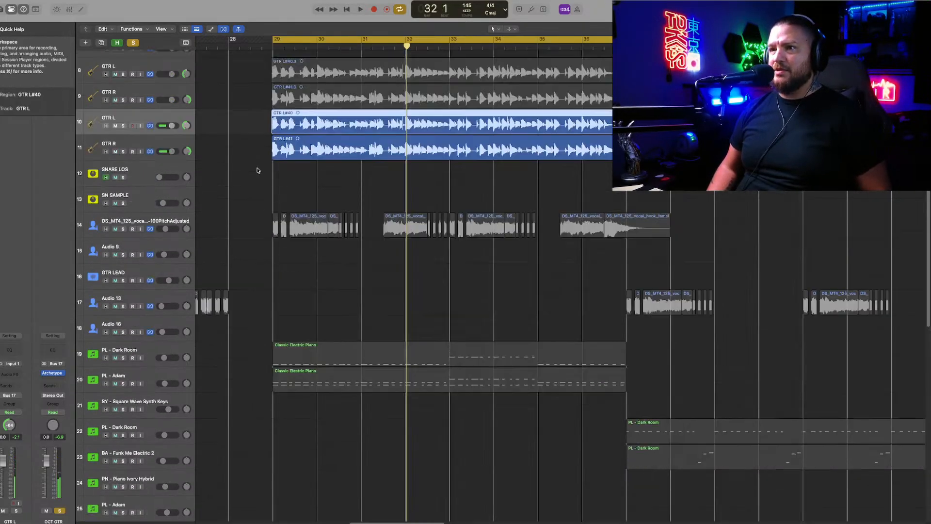
pyautogui.scroll(3, 257, 170)
pyautogui.click(124, 143)
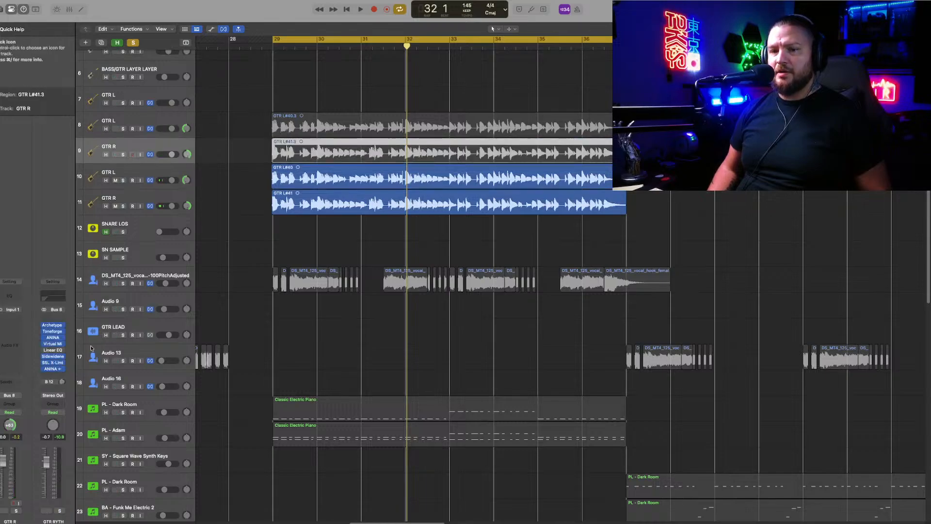
pyautogui.click(60, 510)
pyautogui.press('space')
pyautogui.scroll(2, 236, 405)
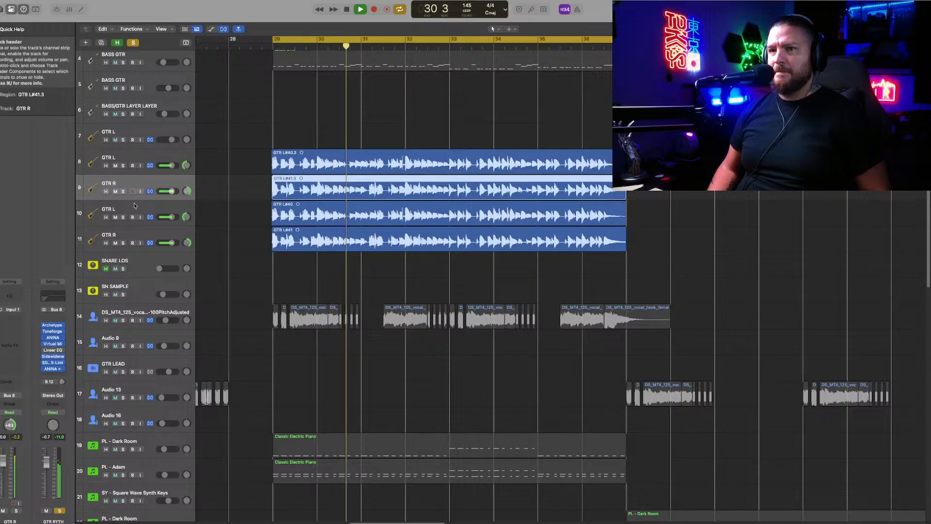
pyautogui.click(118, 219)
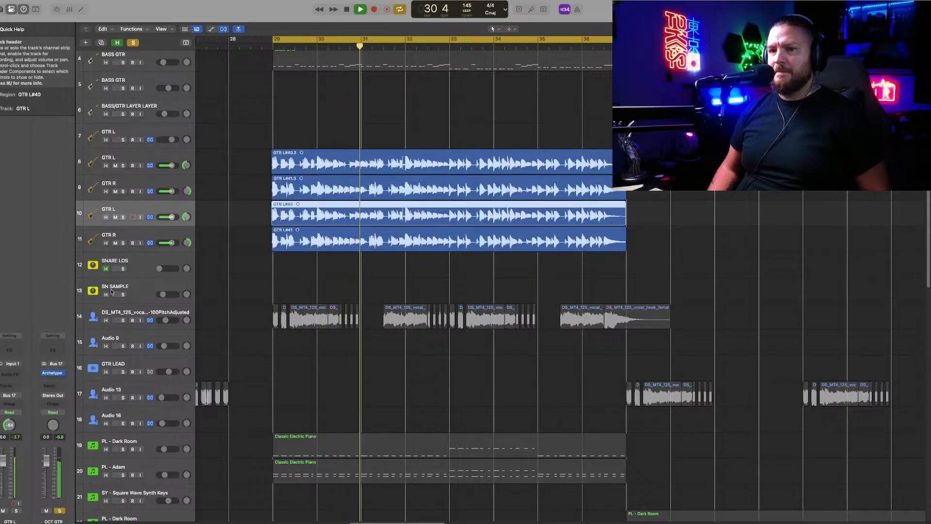
# Step: At bar 32, move the original GTR L and GTR R regions slightly earlier to align with the waveforms of the octave copies
pyautogui.click(404, 46)
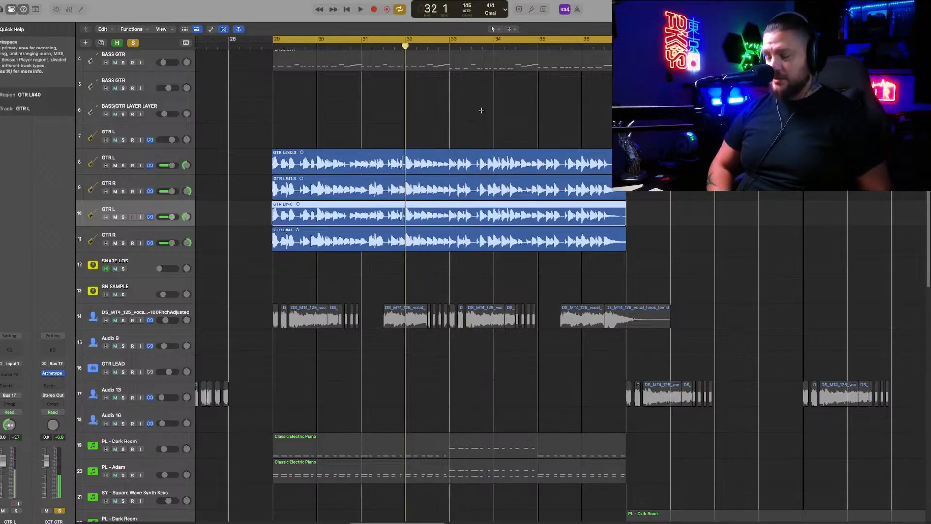
pyautogui.press('super+Right')
pyautogui.press('super+Right')
pyautogui.press('super+Right')
pyautogui.press('super+Right')
pyautogui.press('super+Right')
pyautogui.press('super+Right')
pyautogui.press('super+Right')
pyautogui.press('super+Right')
pyautogui.press('super+Right')
pyautogui.press('super+Right')
pyautogui.press('super+Right')
pyautogui.press('super+Right')
pyautogui.press('super+Right')
pyautogui.press('super+Right')
pyautogui.press('super+Right')
pyautogui.press('super+Right')
pyautogui.press('super+Right')
pyautogui.press('super+Right')
pyautogui.press('super+Right')
pyautogui.press('super+Right')
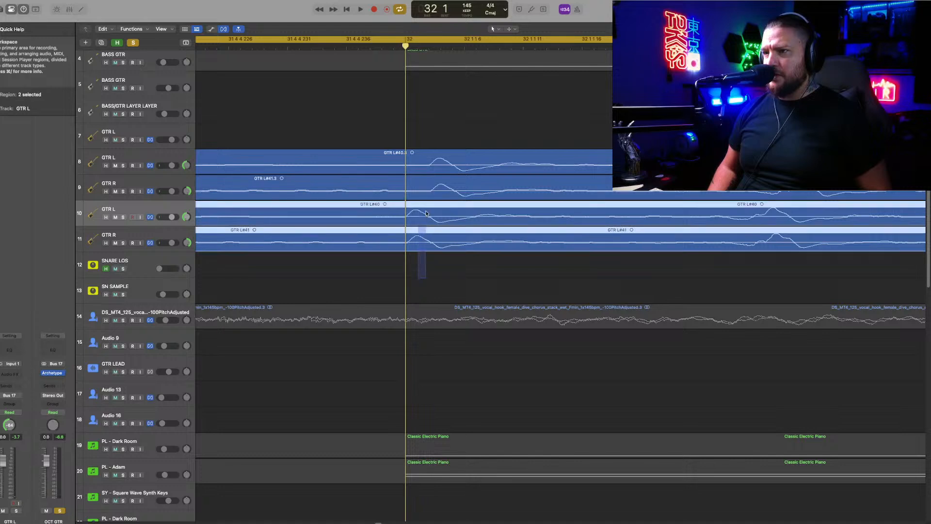
pyautogui.click(435, 169)
pyautogui.keyDown('shift'); pyautogui.click(434, 176); pyautogui.keyUp('shift')
pyautogui.moveTo(435, 176); pyautogui.dragTo(408, 165)
# Step: Play the aligned guitar regions and check their timing both at waveform level and across the whole section
pyautogui.press('space')
pyautogui.press('super+Left')
pyautogui.press('super+Left')
pyautogui.press('super+Left')
pyautogui.press('super+Left')
pyautogui.press('super+Left')
pyautogui.press('super+Left')
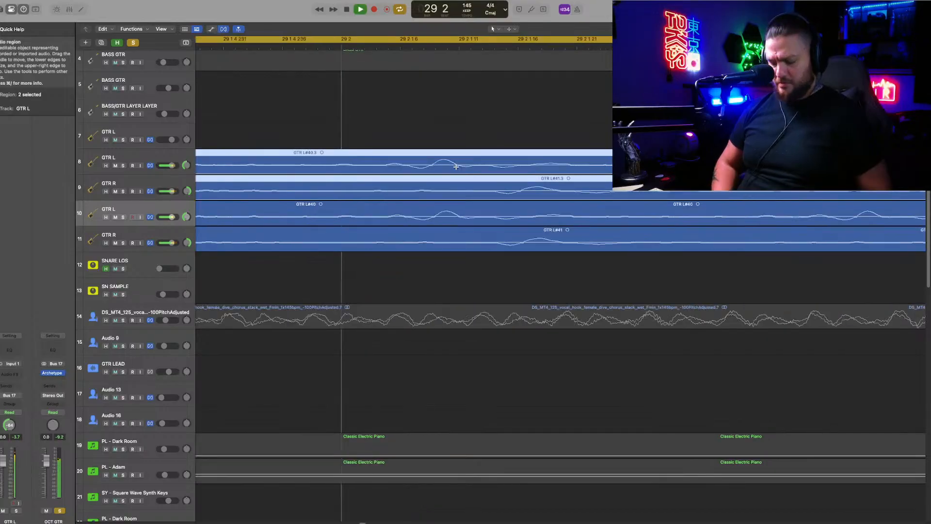
pyautogui.press('super+Left')
pyautogui.press('super+Left')
pyautogui.press('super+Left')
pyautogui.press('super+Left')
pyautogui.press('super+Left')
pyautogui.press('super+Left')
pyautogui.press('super+Left')
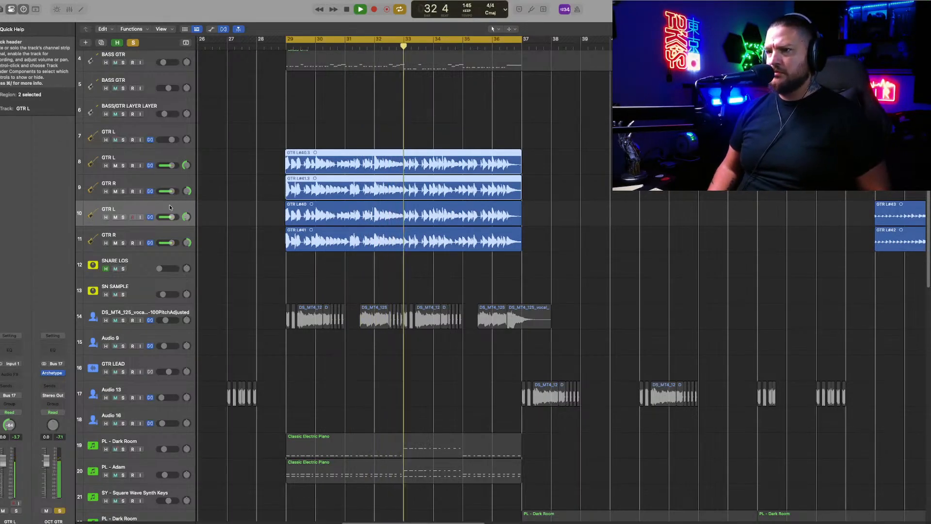
# Step: Clear all solos, turn off cycle playback, and stop the transport
pyautogui.click(132, 44)
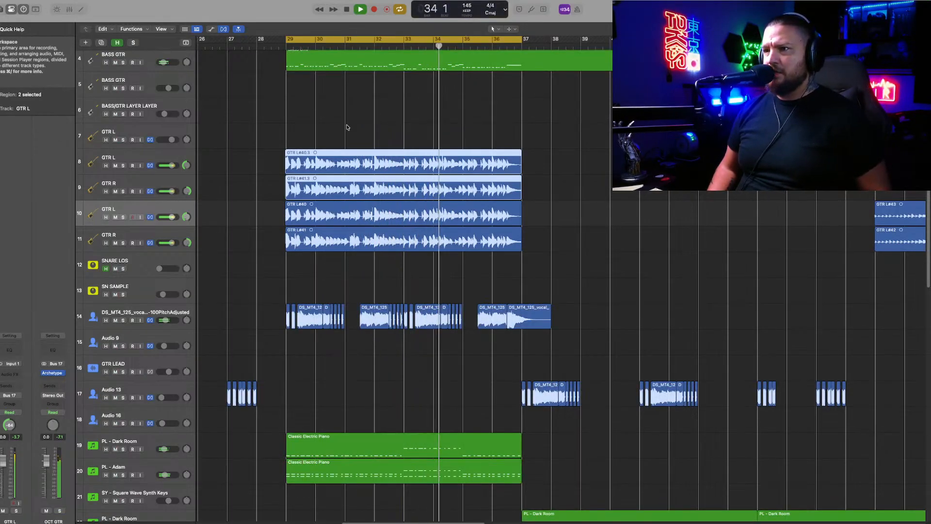
pyautogui.click(362, 39)
pyautogui.press('space')
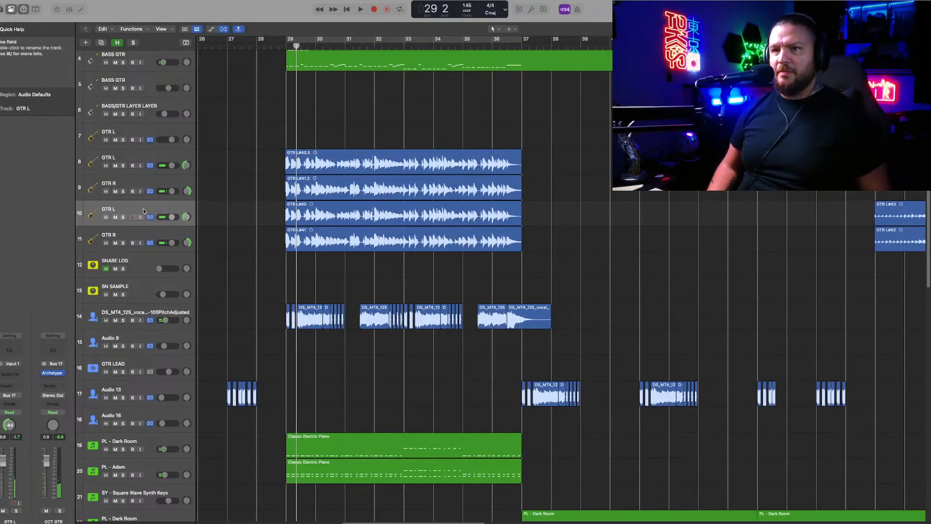
# Step: Rename the duplicated guitar tracks 10 and 11 as GTR L OCT and GTR R OCT
pyautogui.doubleClick(122, 208)
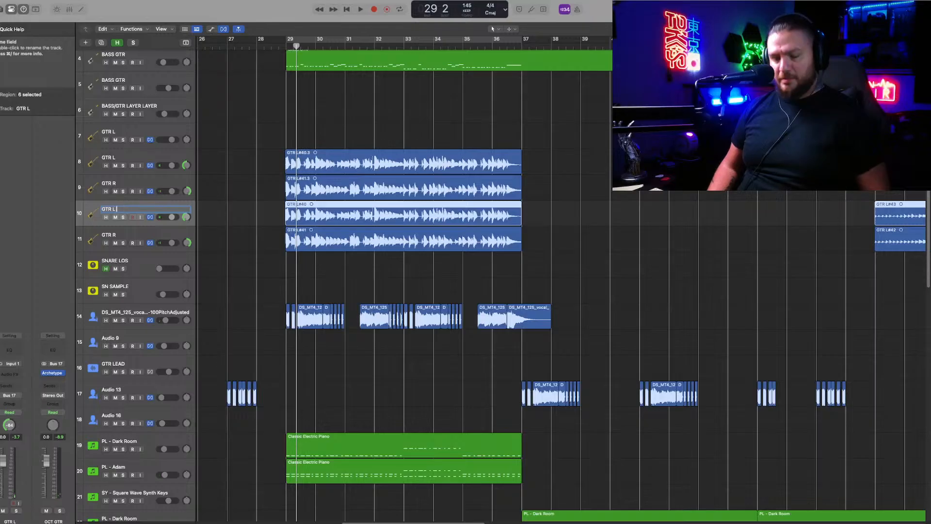
pyautogui.write('OCT')
pyautogui.click(124, 235)
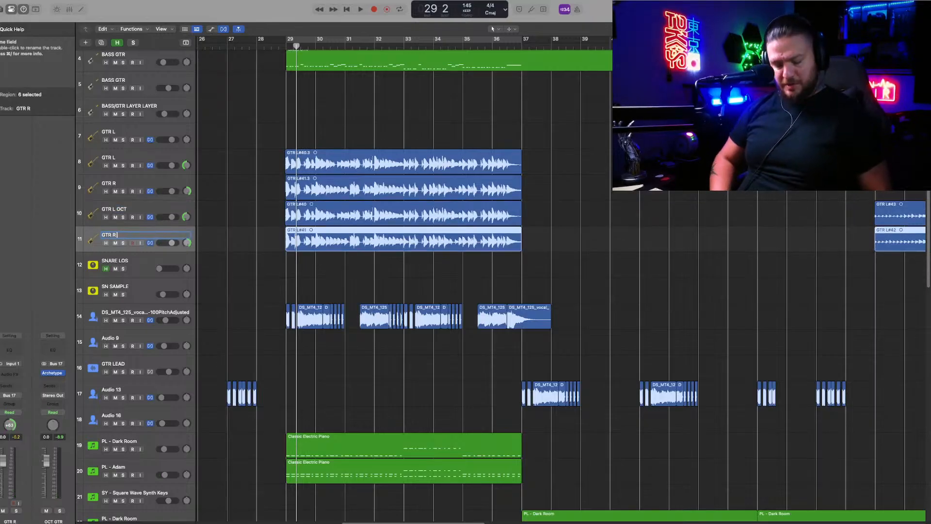
pyautogui.click(132, 205)
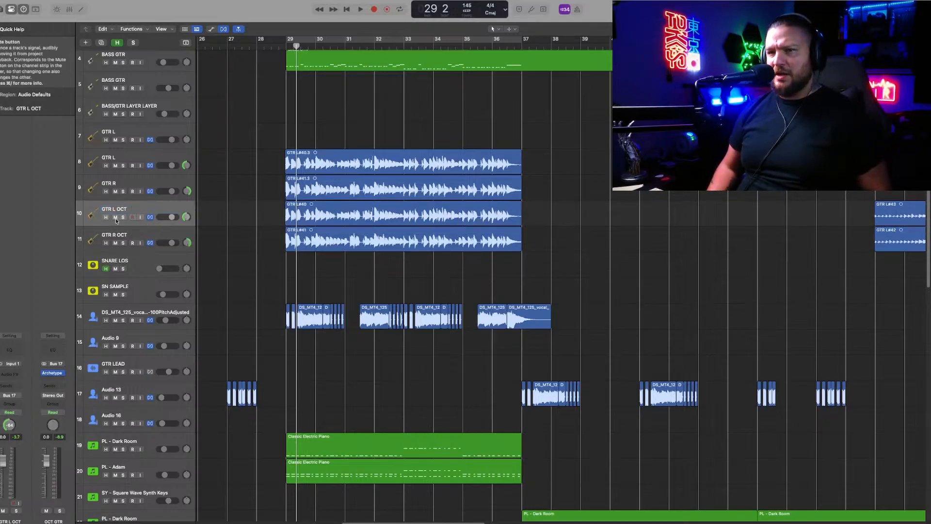
# Step: Mute both OCT guitar tracks and play the full mix with the cycle range set to bars 29 to 37
pyautogui.moveTo(115, 217); pyautogui.dragTo(109, 254)
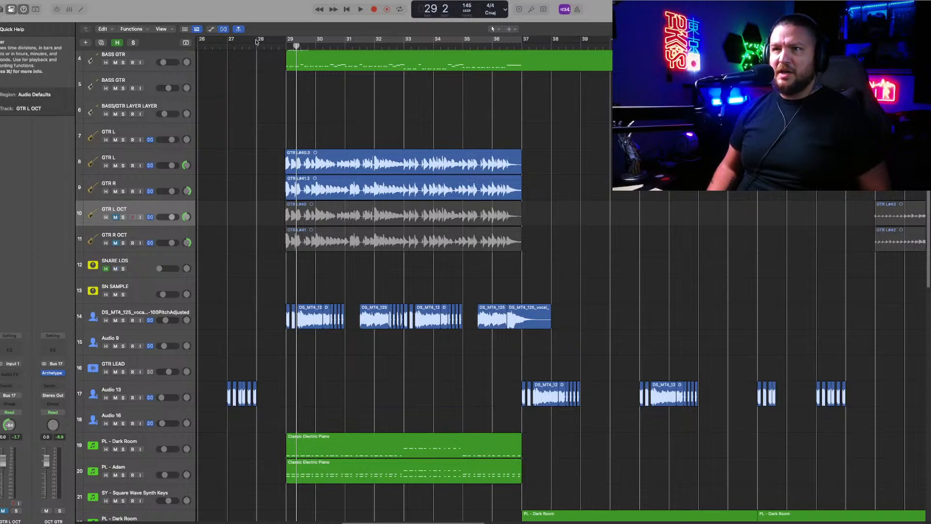
pyautogui.moveTo(259, 41); pyautogui.dragTo(669, 40)
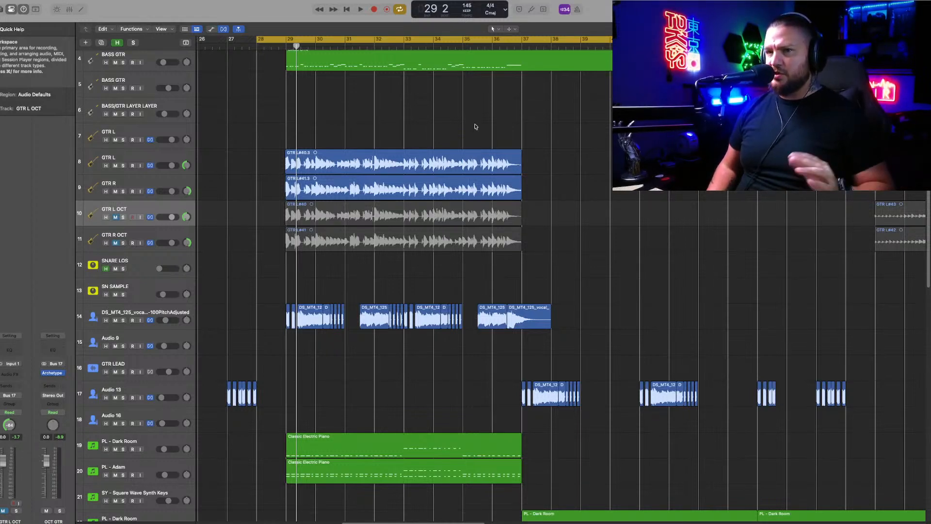
pyautogui.press('space')
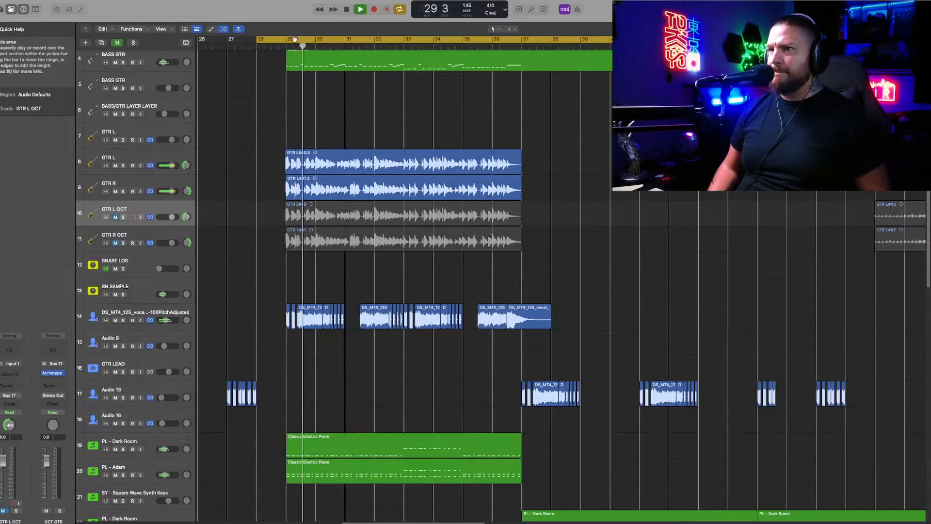
pyautogui.moveTo(289, 42); pyautogui.dragTo(522, 41)
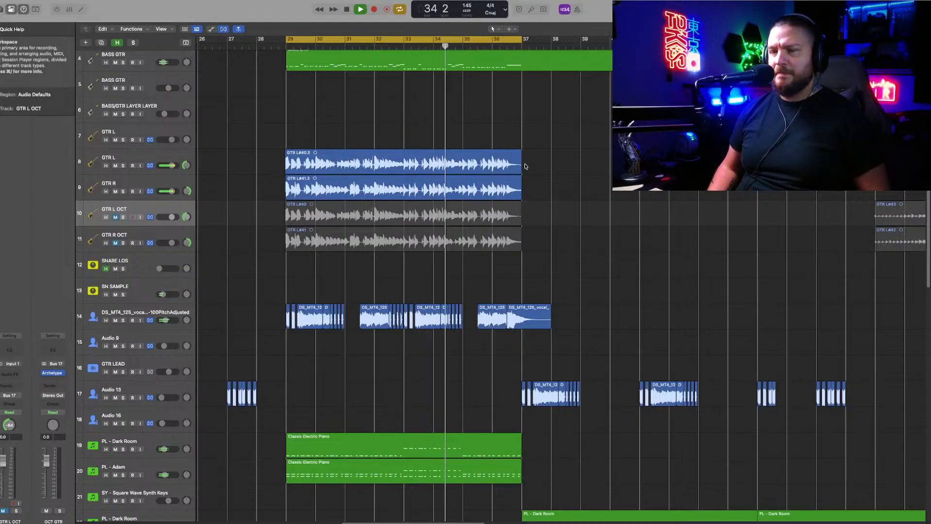
# Step: Unmute GTR L OCT and GTR R OCT during playback to hear the octave layer in the mix
pyautogui.click(115, 217)
pyautogui.click(116, 242)
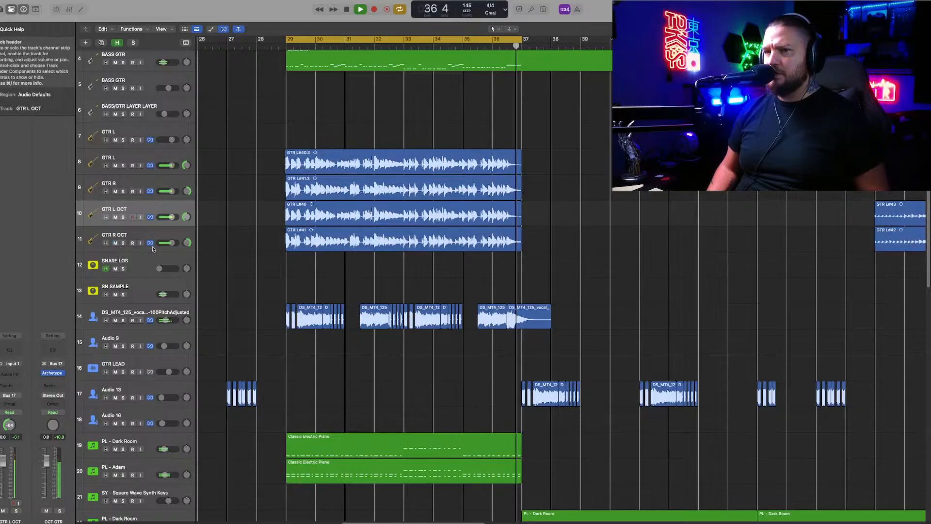
pyautogui.click(155, 207)
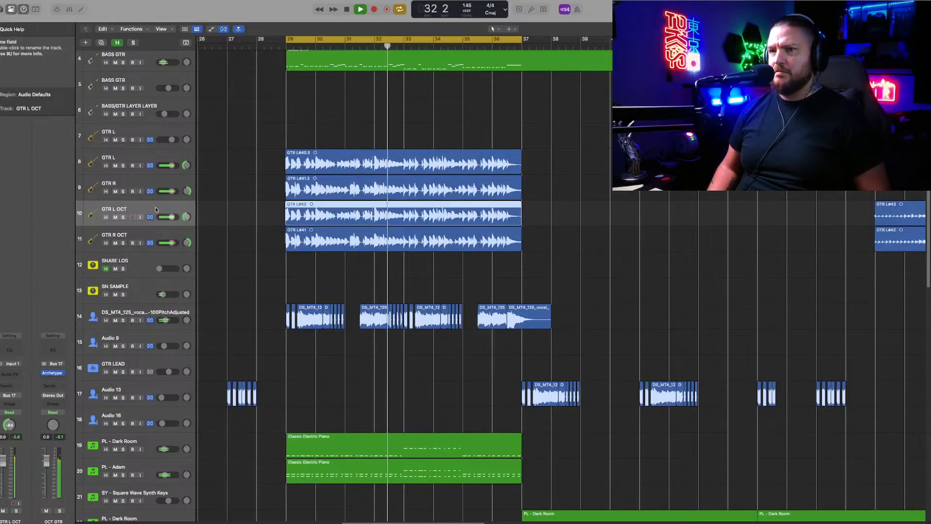
# Step: Lower the OCT GTR amp plug-in's output to -1.8 dB and review its delay and reverb pedals during playback
pyautogui.click(54, 375)
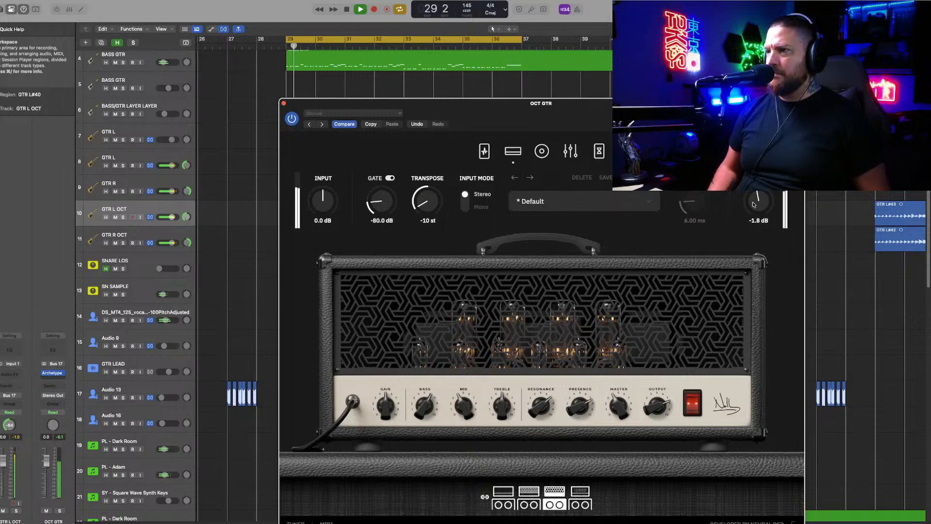
pyautogui.press('space')
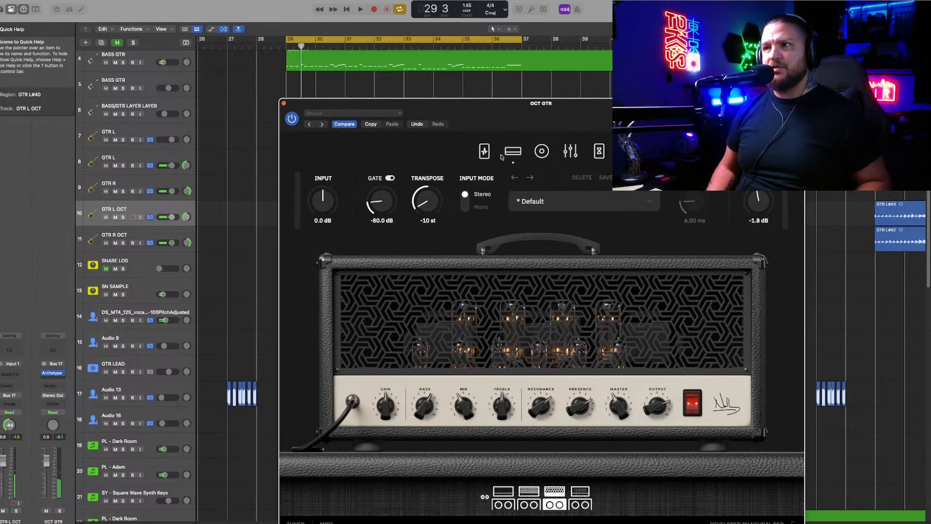
pyautogui.click(599, 150)
pyautogui.press('space')
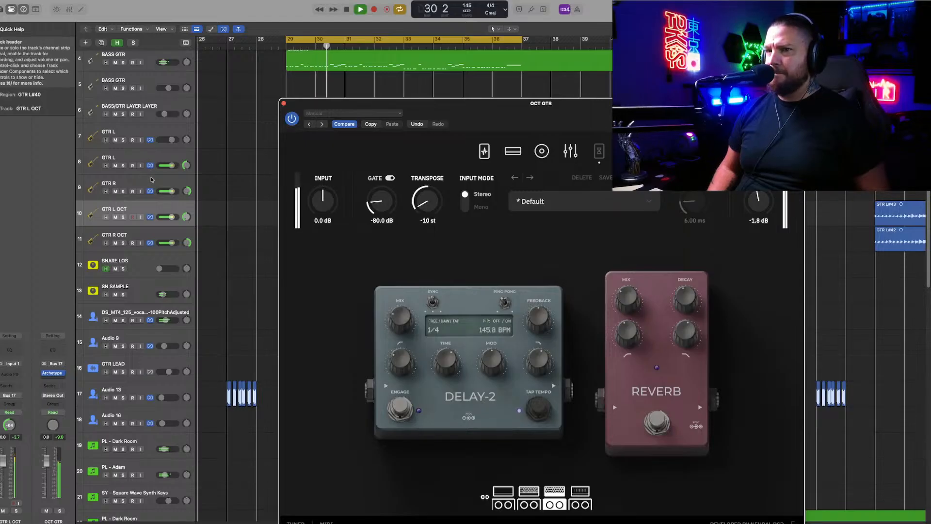
pyautogui.click(284, 104)
pyautogui.press('space')
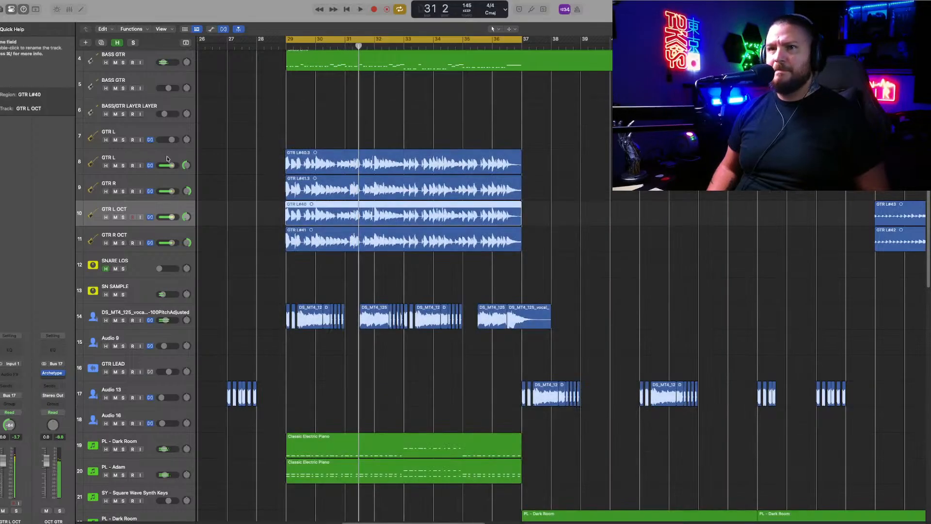
# Step: Insert a second Archetype Nolly X ahead of the existing one on the OCT GTR bus, with Stereo input and -10 st transpose
pyautogui.click(162, 170)
pyautogui.press('Down')
pyautogui.press('Down')
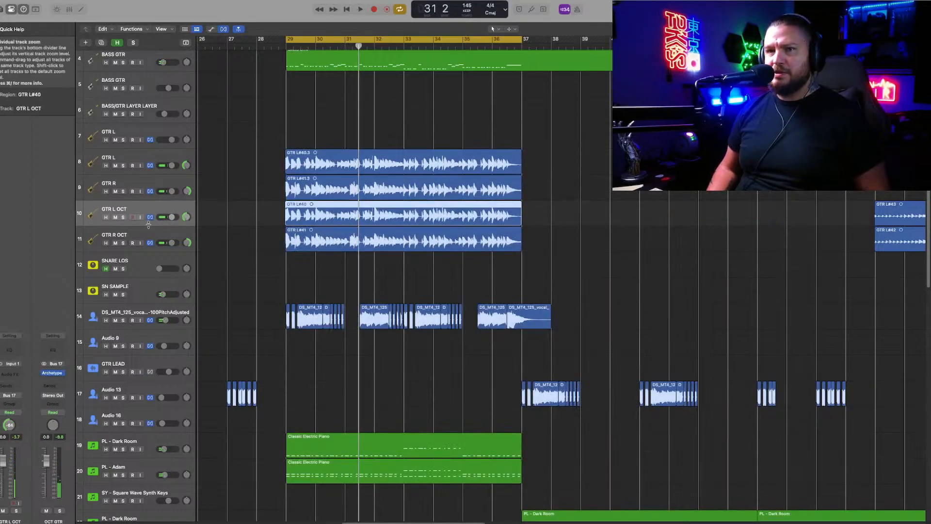
pyautogui.click(50, 372)
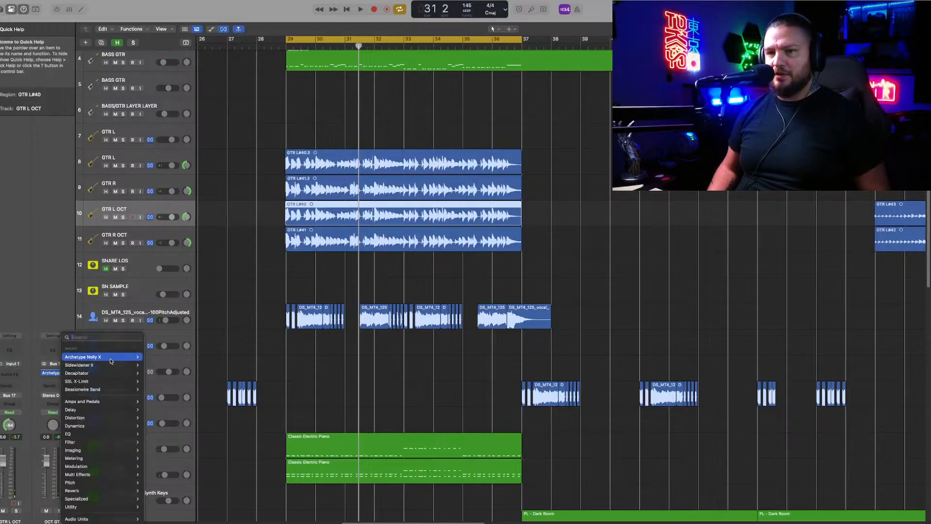
pyautogui.click(154, 357)
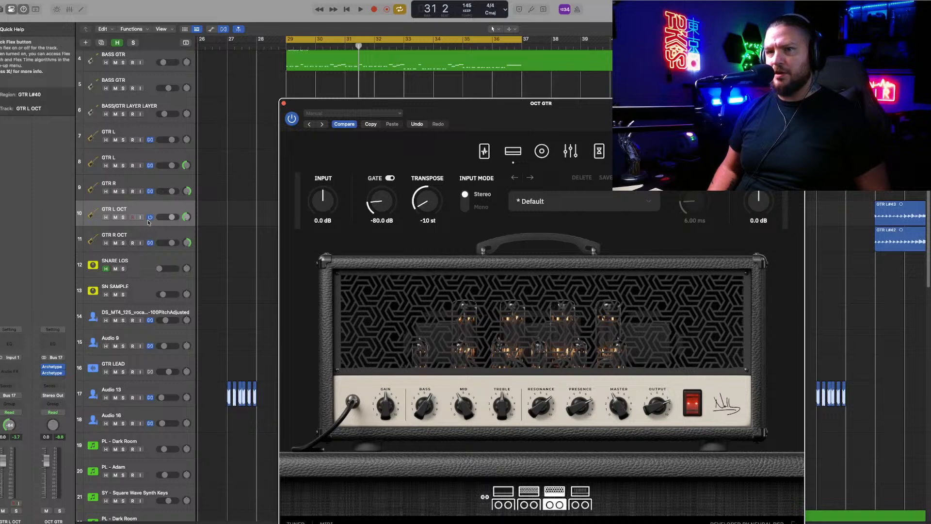
# Step: Set the original Archetype Nolly X's transpose to -12 st and close both plug-in windows
pyautogui.click(52, 373)
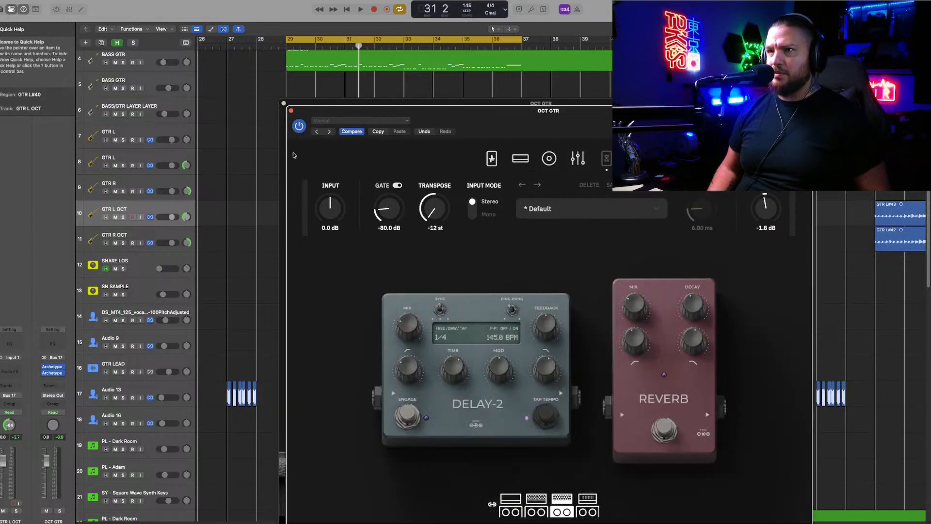
pyautogui.click(291, 111)
pyautogui.click(283, 103)
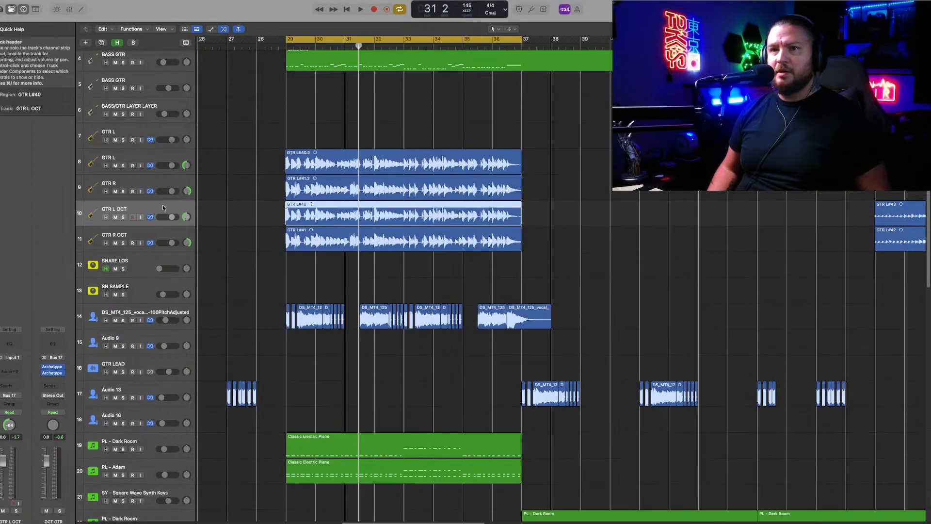
# Step: Solo the OCT GTR bus and set the first Archetype Nolly X's gate to -85.9 dB, reviewing its pedals during playback
pyautogui.click(60, 511)
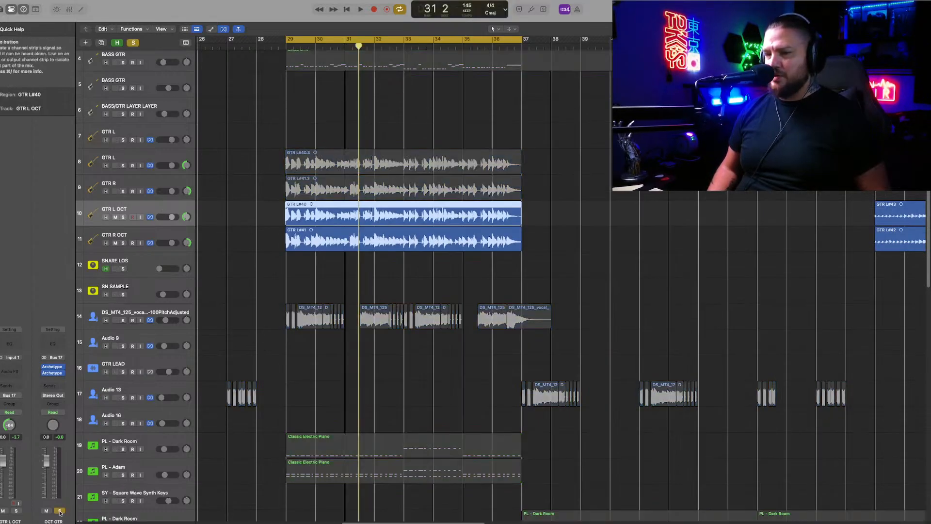
pyautogui.press('space')
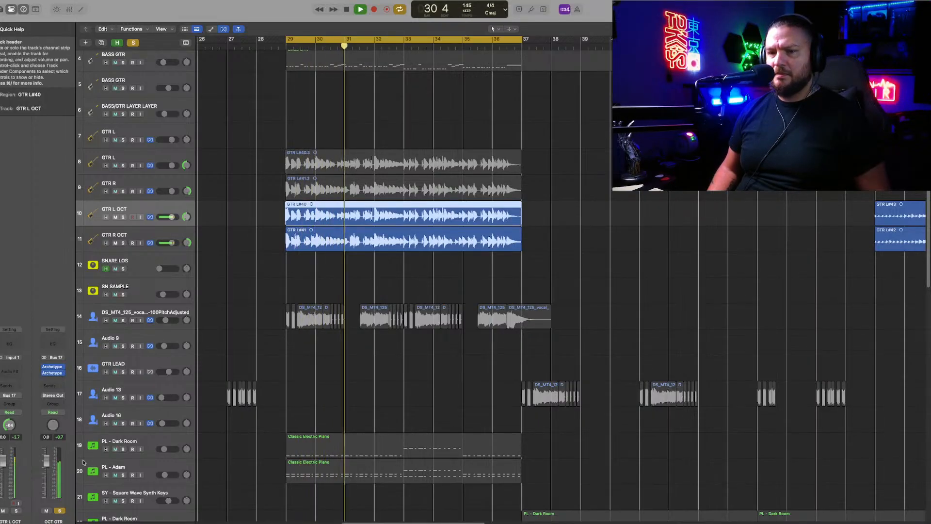
pyautogui.click(52, 366)
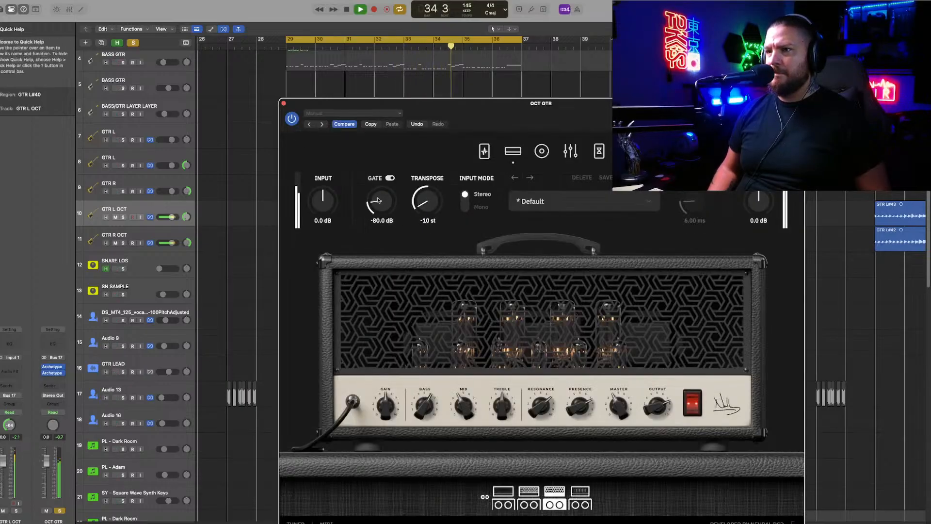
pyautogui.click(481, 155)
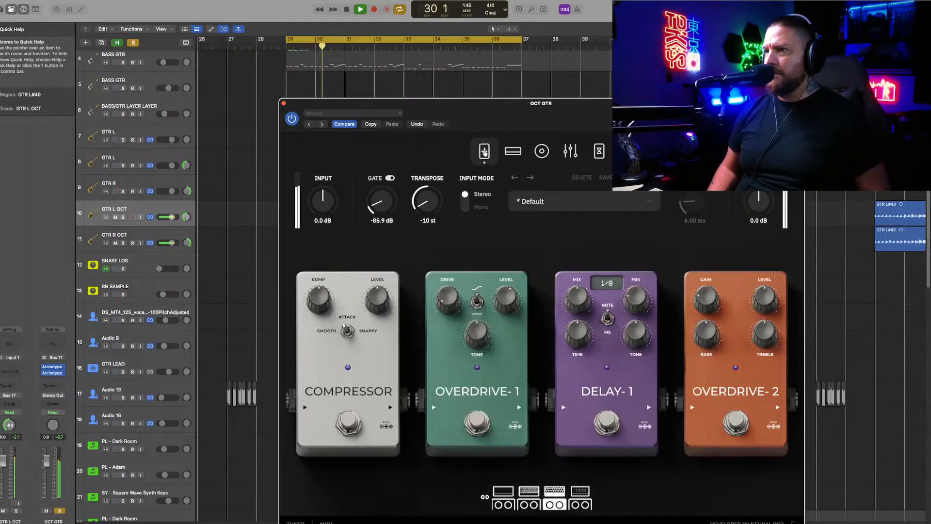
pyautogui.click(512, 153)
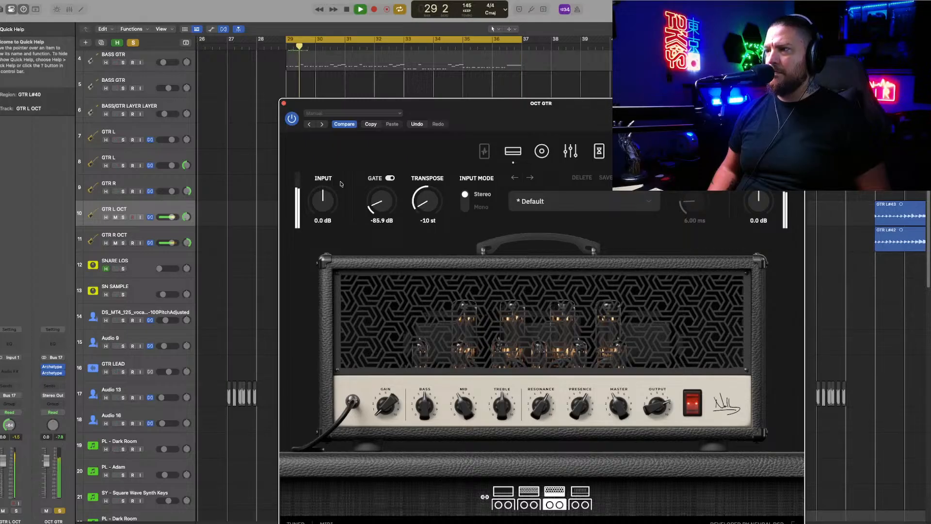
pyautogui.press('super+w')
pyautogui.press('space')
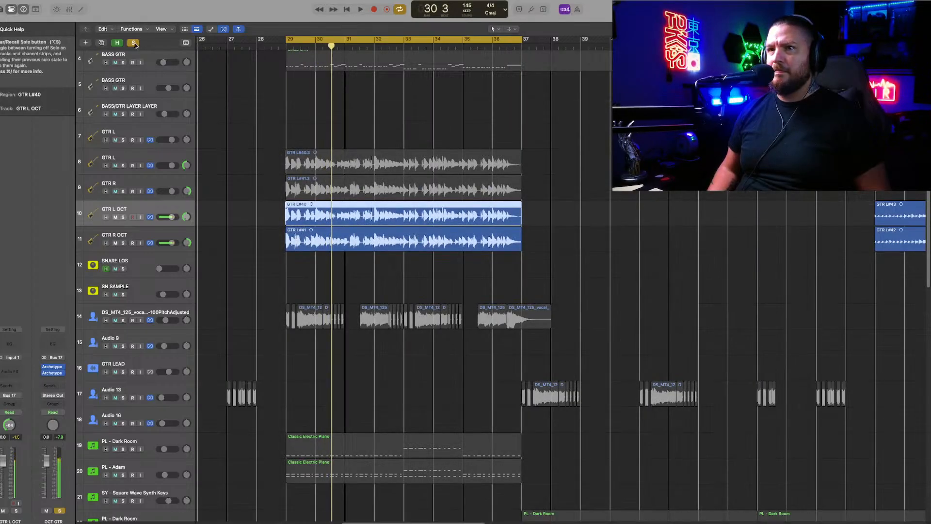
# Step: Clear the solo, play the full mix and lower the OCT GTR bus fader to -7.4 dB
pyautogui.click(134, 43)
pyautogui.click(274, 140)
pyautogui.press('space')
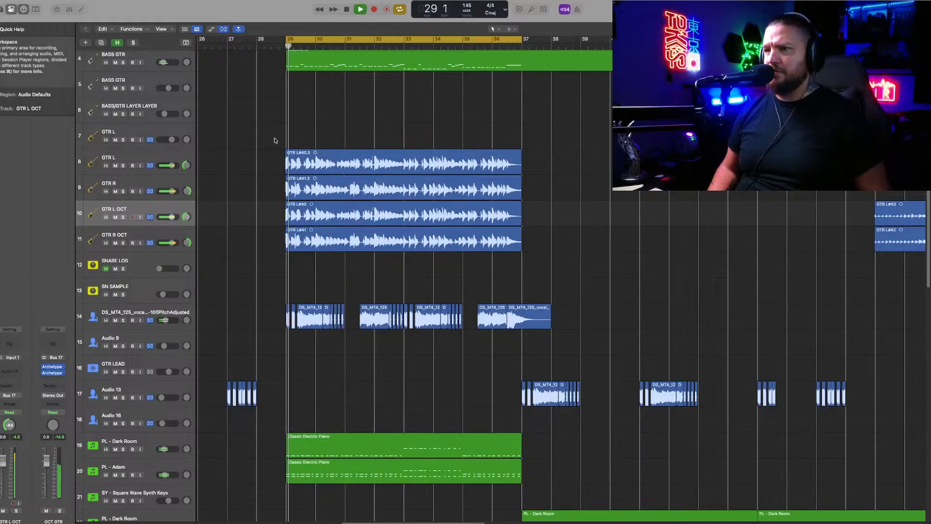
pyautogui.click(173, 210)
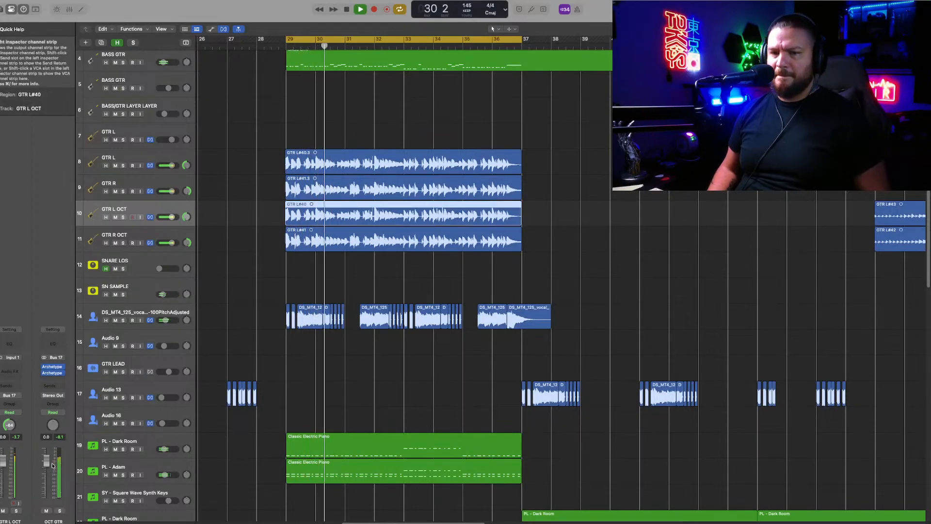
pyautogui.moveTo(46, 460); pyautogui.dragTo(47, 478)
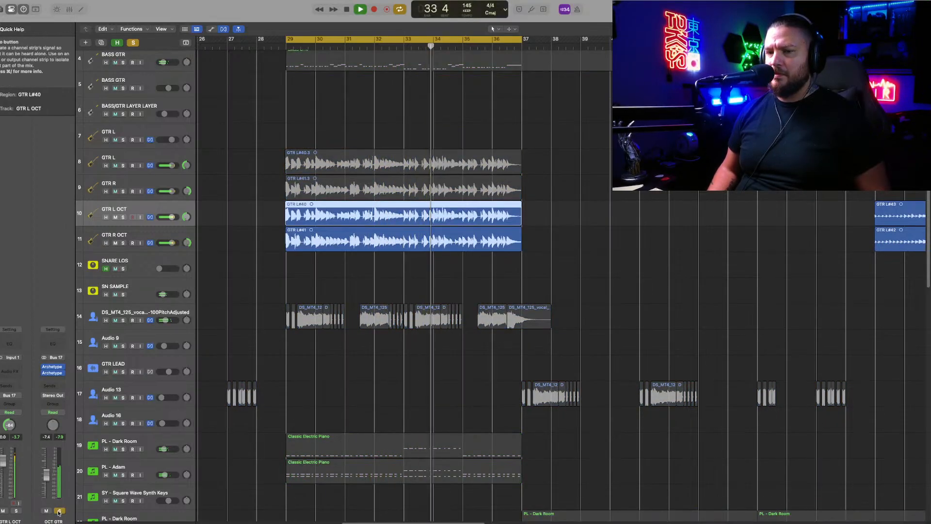
pyautogui.click(218, 222)
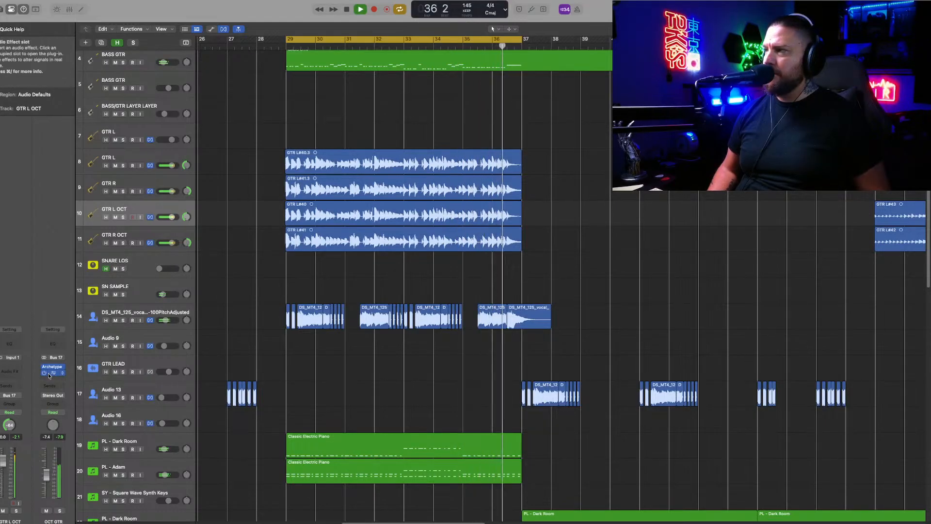
# Step: Remove the second Archetype Nolly X from the OCT GTR bus and play the section to hear the change in the mix
pyautogui.press('space')
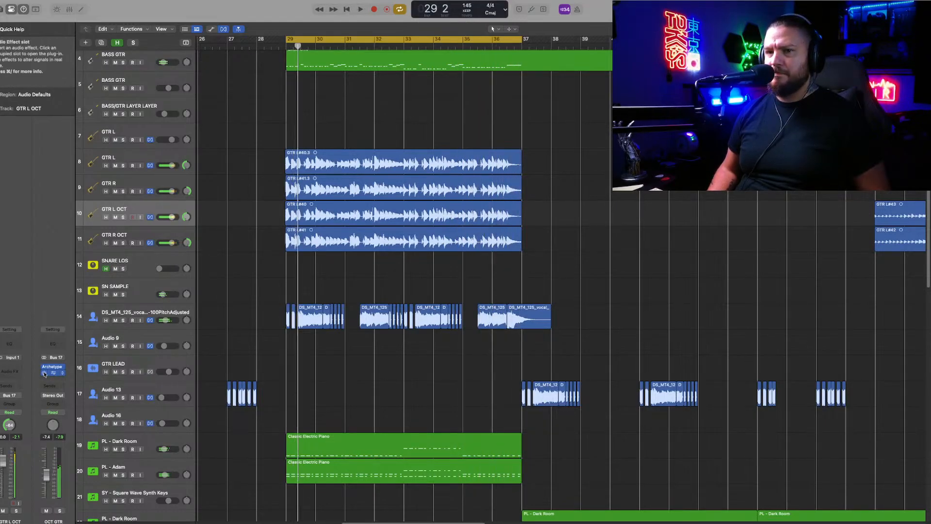
pyautogui.click(64, 373)
pyautogui.click(103, 337)
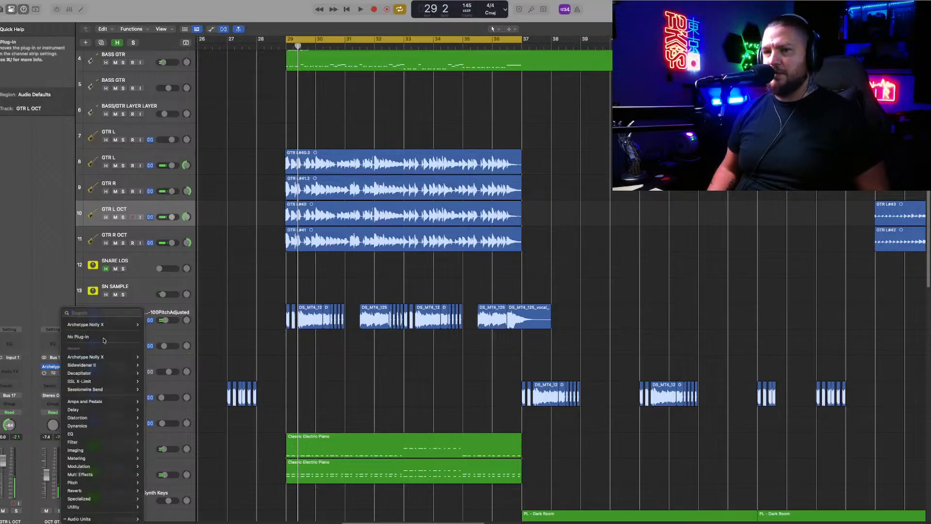
pyautogui.press('space')
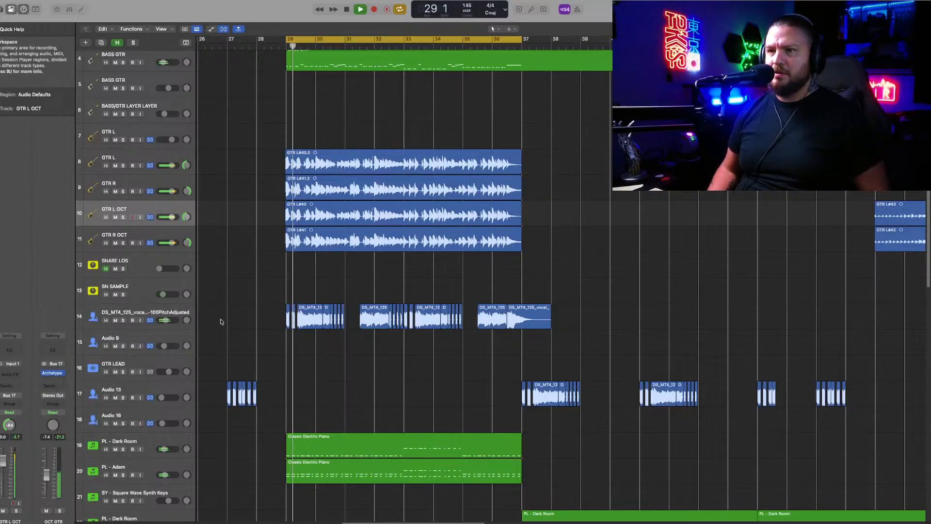
pyautogui.click(61, 510)
pyautogui.click(60, 510)
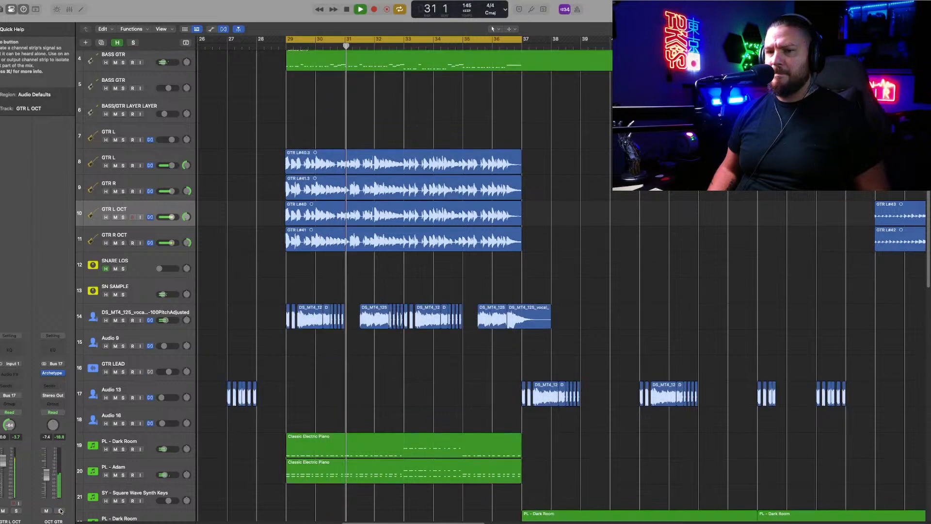
# Step: Review the remaining Archetype Nolly X's pedals during playback, solo the OCT GTR bus and set its fader to -5.3 dB
pyautogui.click(52, 373)
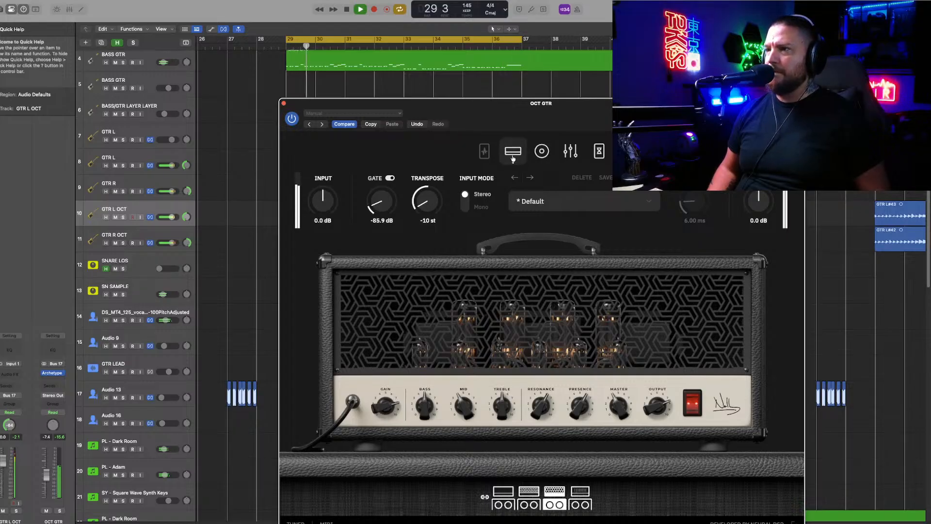
pyautogui.click(481, 156)
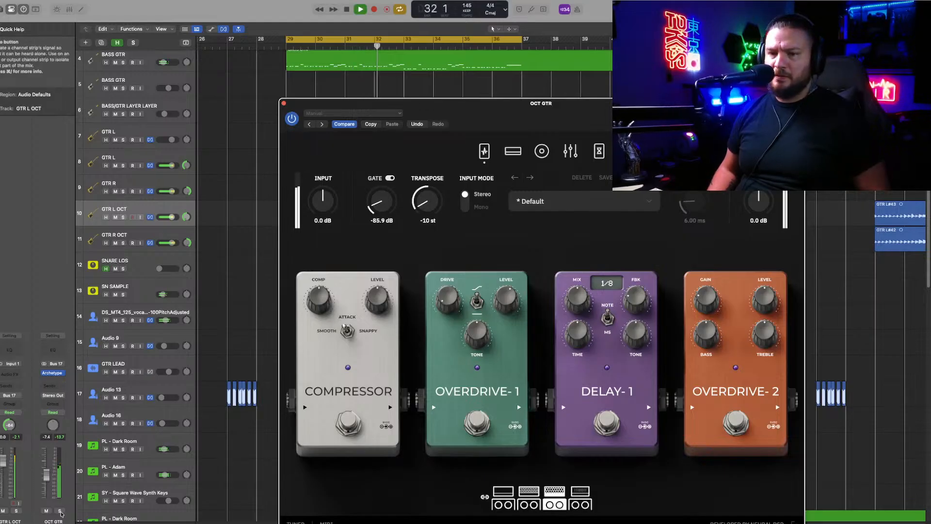
pyautogui.click(59, 511)
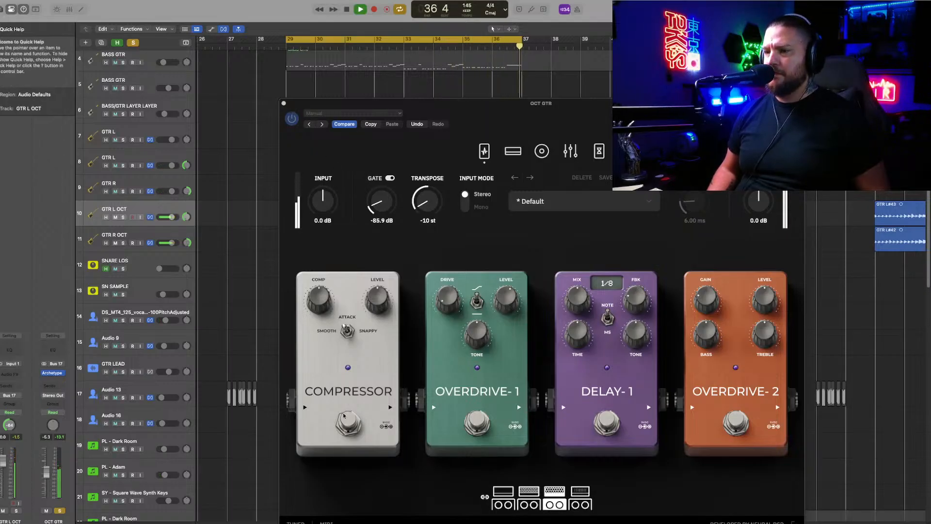
pyautogui.click(284, 103)
pyautogui.press('space')
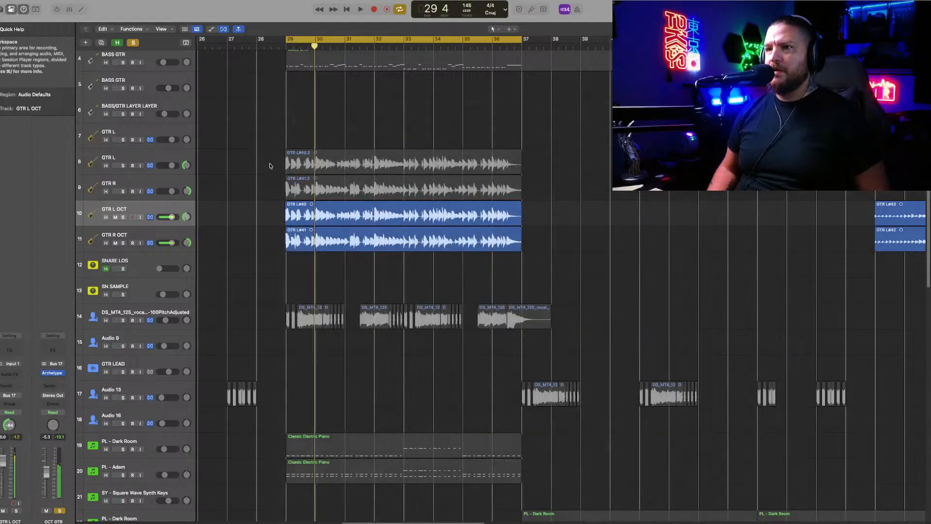
# Step: Clear the solo and insert Clairvoyant - Amp Suite ahead of Archetype Nolly X on the OCT GTR bus
pyautogui.click(134, 43)
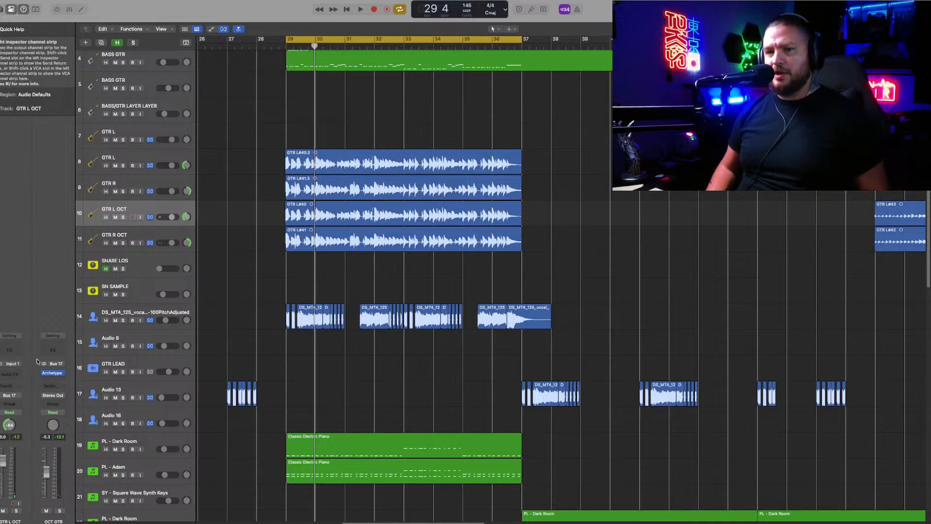
pyautogui.click(52, 372)
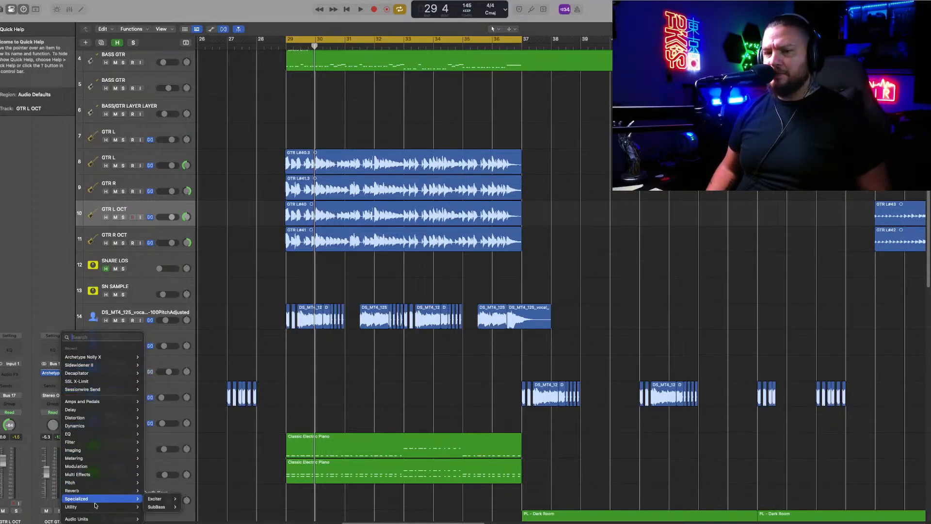
pyautogui.moveTo(97, 518)
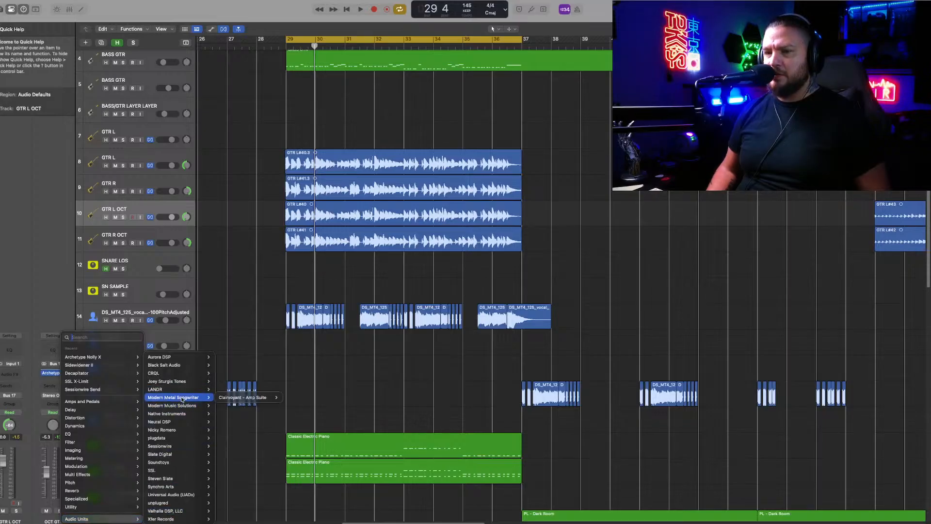
pyautogui.click(291, 397)
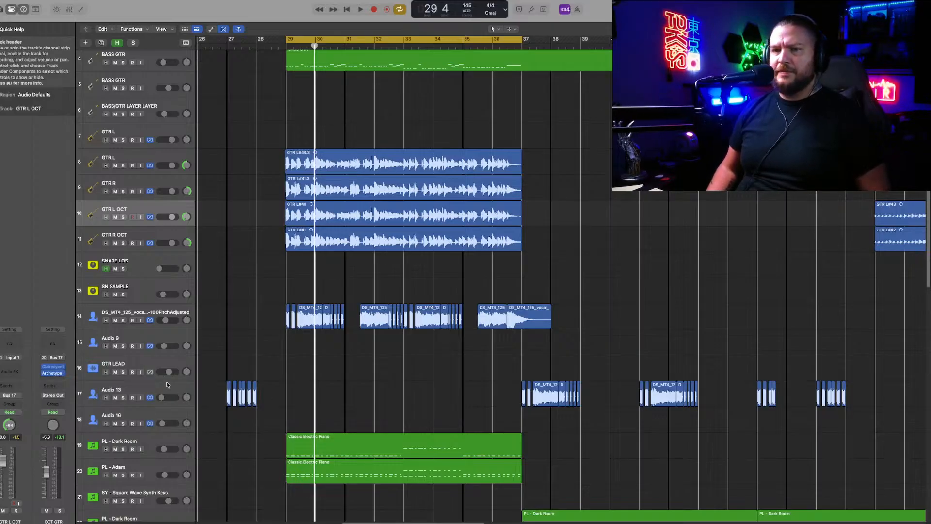
# Step: Bypass Archetype Nolly X on the OCT GTR bus and lower the pitch in Clairvoyant - Amp Suite
pyautogui.click(54, 368)
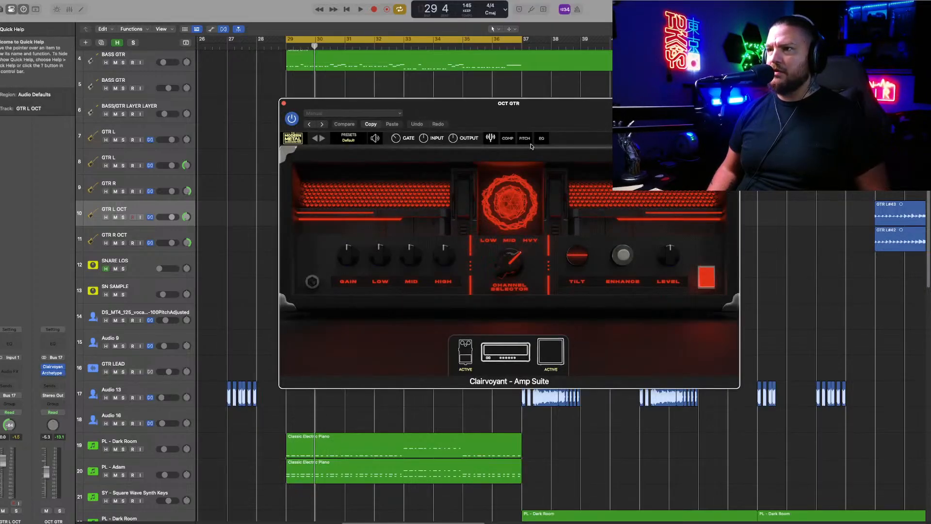
pyautogui.click(44, 373)
pyautogui.click(525, 140)
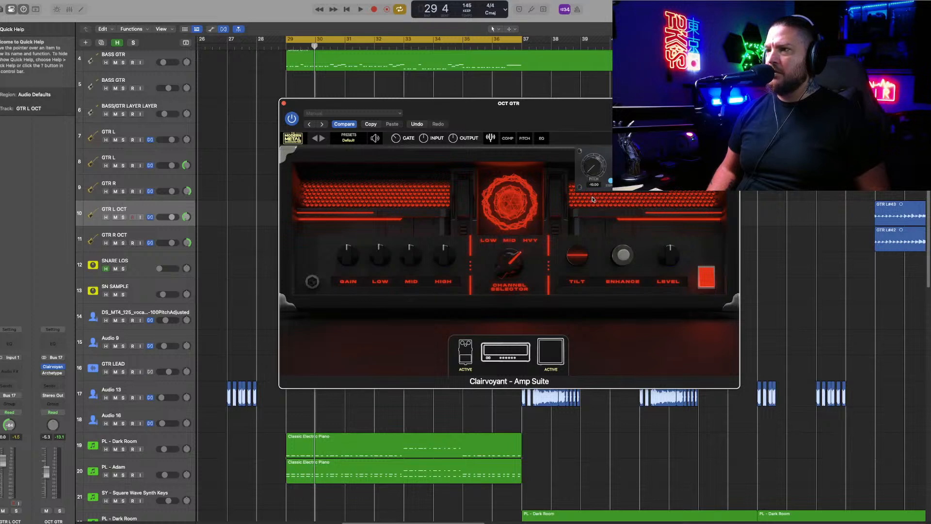
# Step: Solo the OCT GTR bus during playback, then switch off Clairvoyant's OD pedal and enable its Fuzz pedal
pyautogui.press('space')
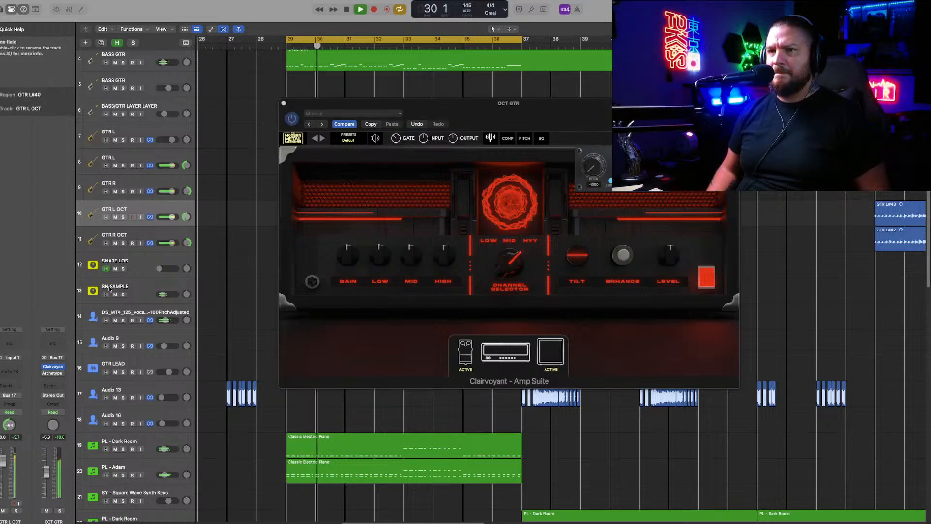
pyautogui.click(59, 511)
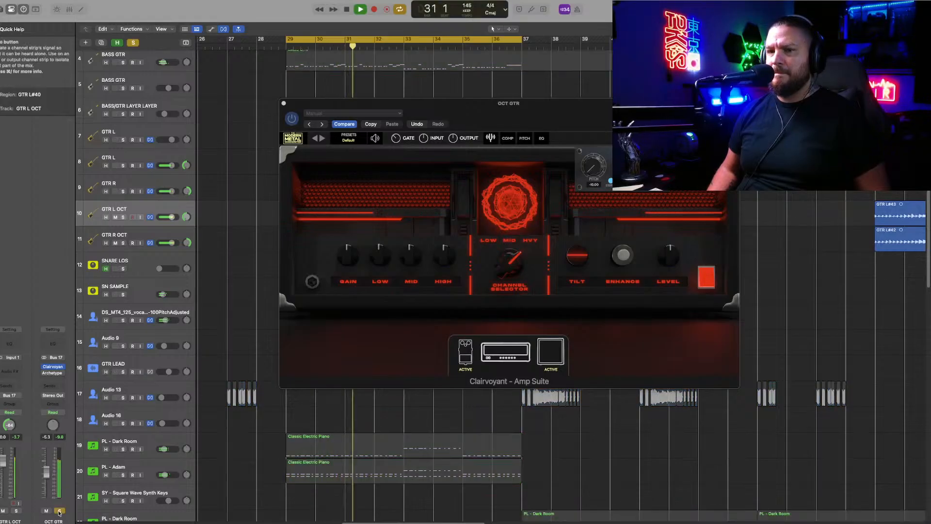
pyautogui.click(643, 168)
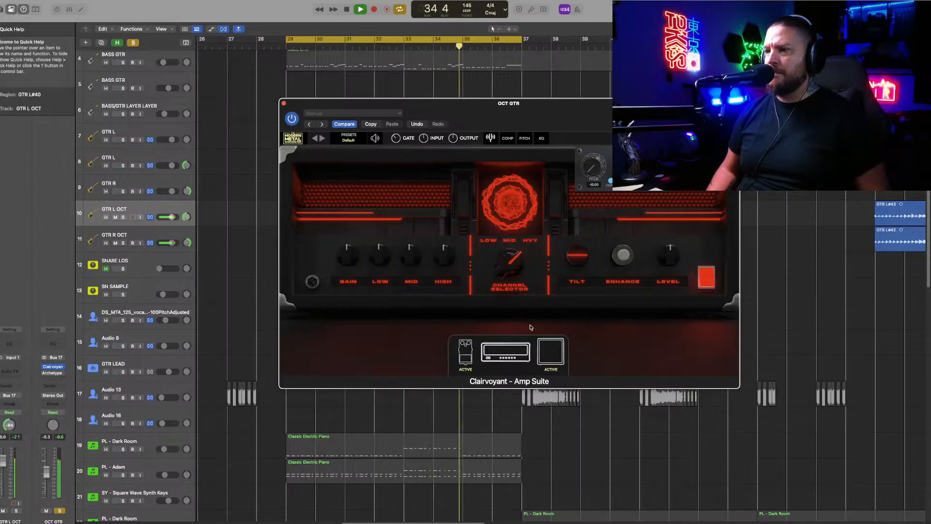
pyautogui.click(465, 352)
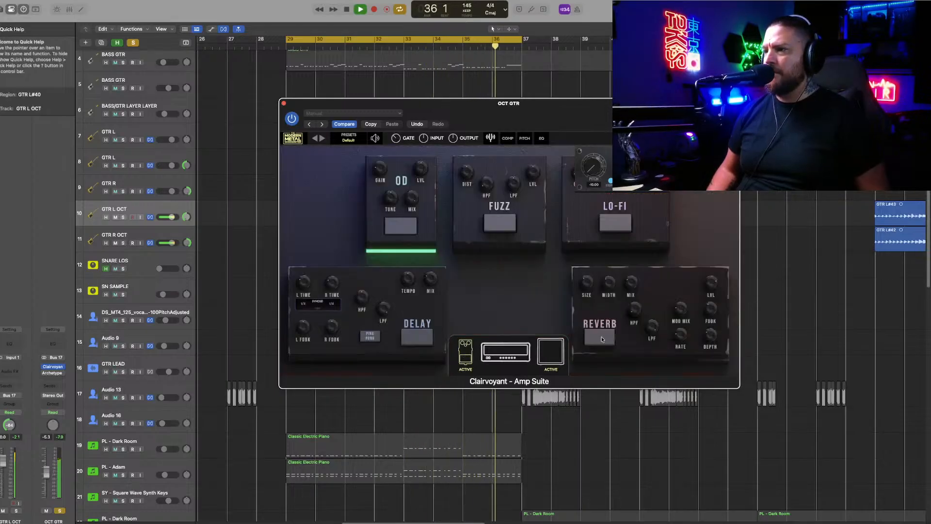
pyautogui.click(406, 227)
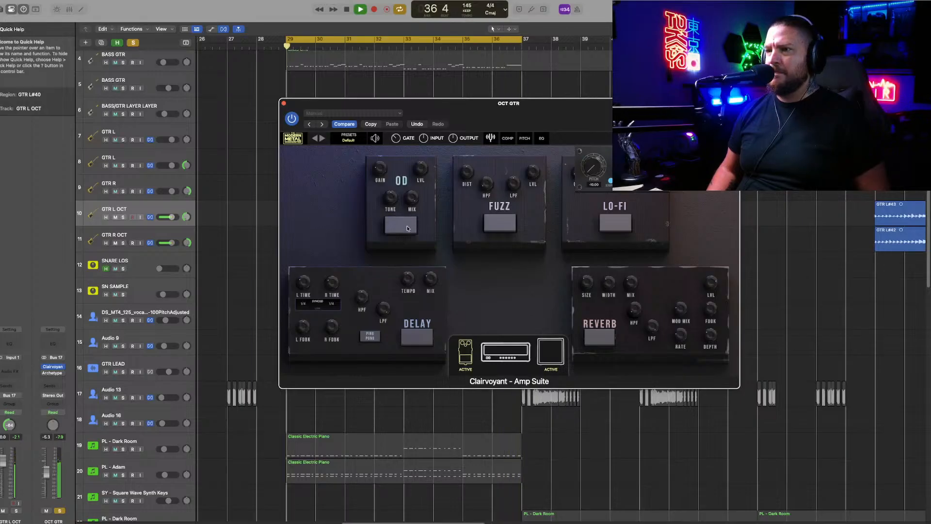
pyautogui.click(500, 226)
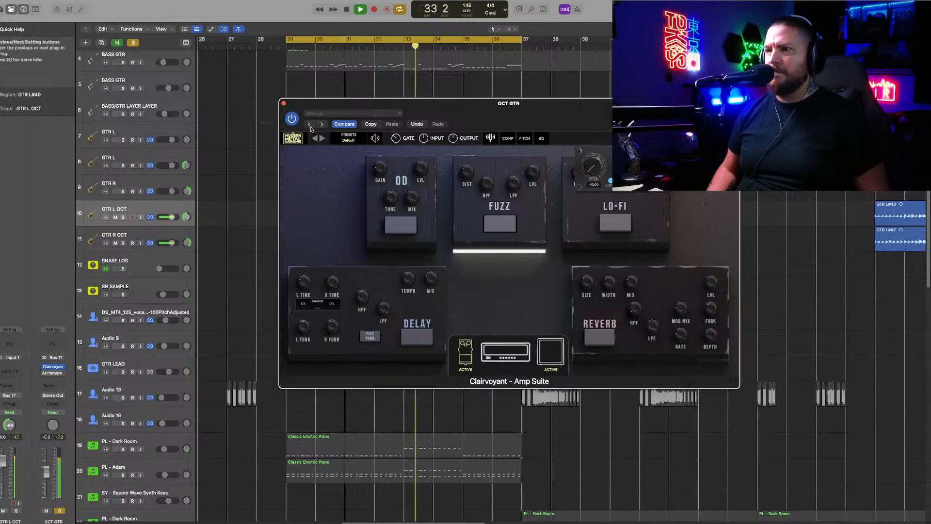
# Step: Close the amp window, clear the solo and lower the OCT GTR fader to about -10 dB while playing the full mix
pyautogui.click(284, 104)
pyautogui.press('space')
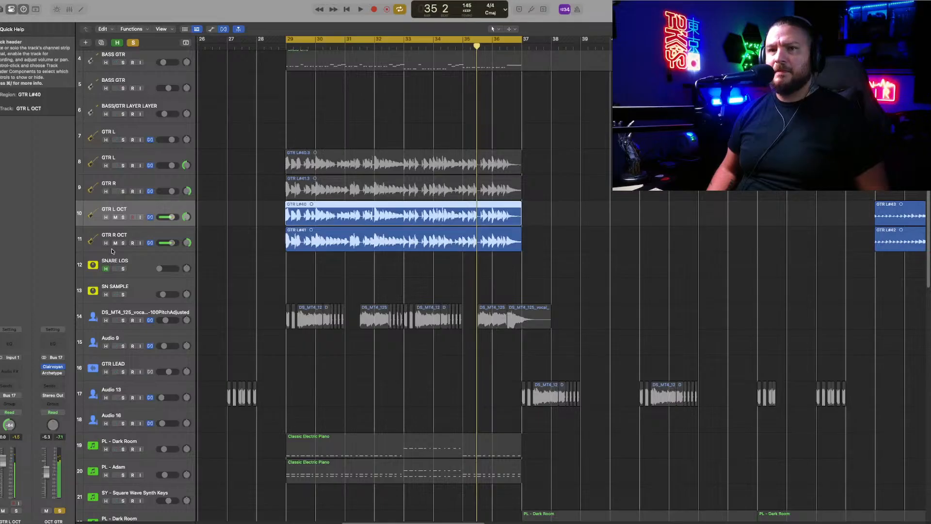
pyautogui.click(133, 42)
pyautogui.press('space')
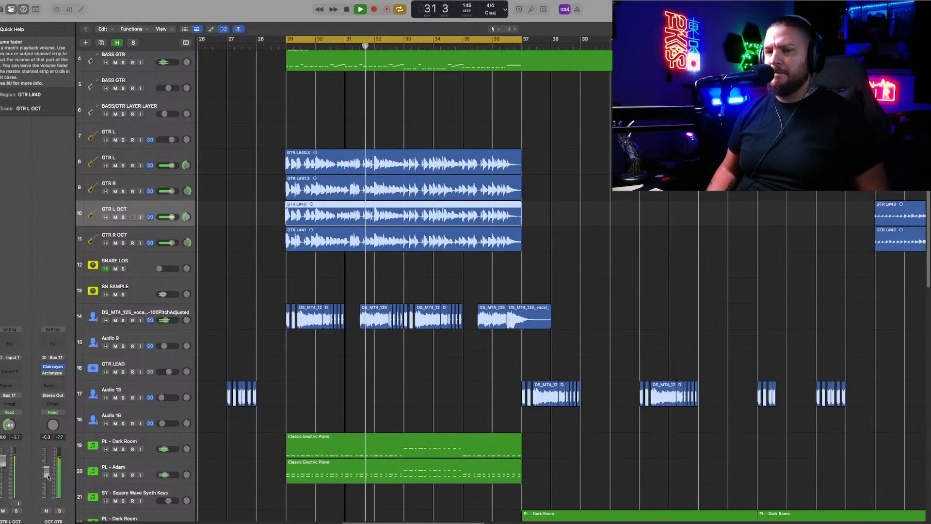
pyautogui.moveTo(47, 472); pyautogui.dragTo(46, 479)
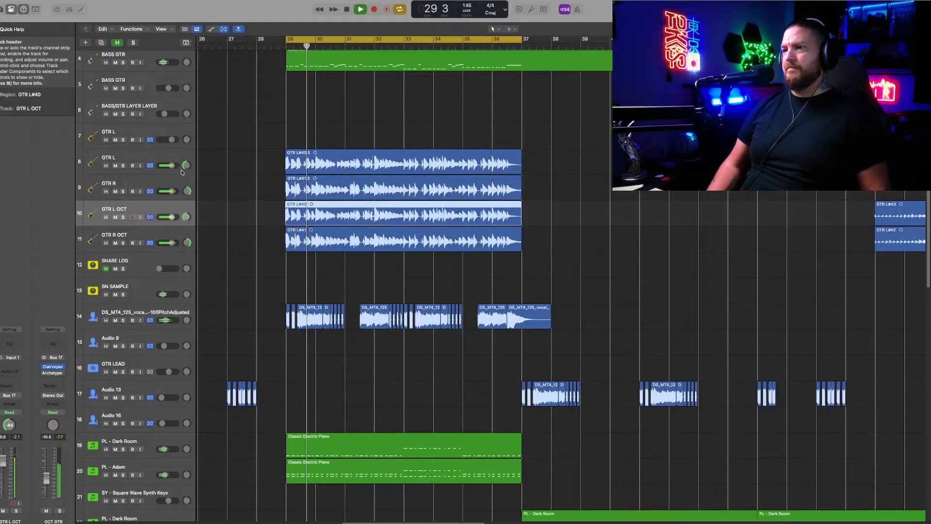
pyautogui.press('space')
# Step: Play the full mix around bars 29 to 34 and compare it with the OCT GTR bus soloed
pyautogui.click(253, 162)
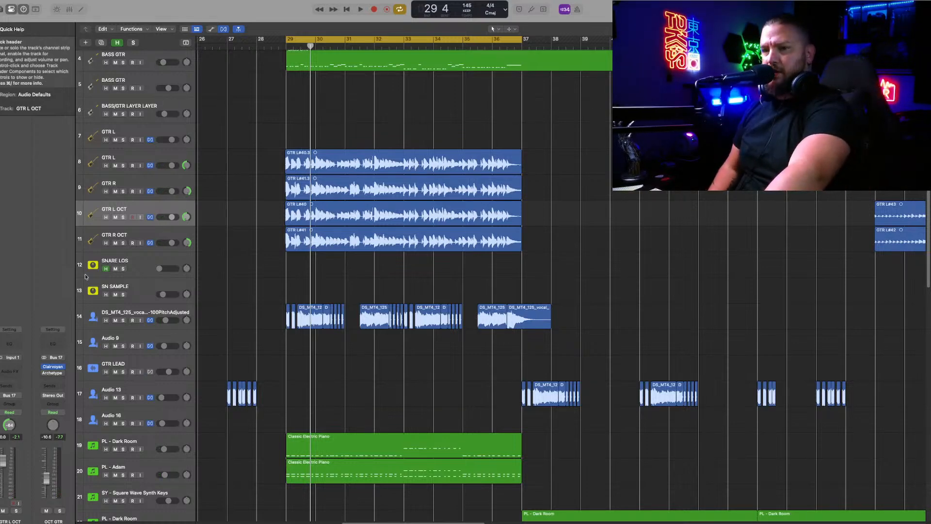
pyautogui.scroll(-10, 85, 276)
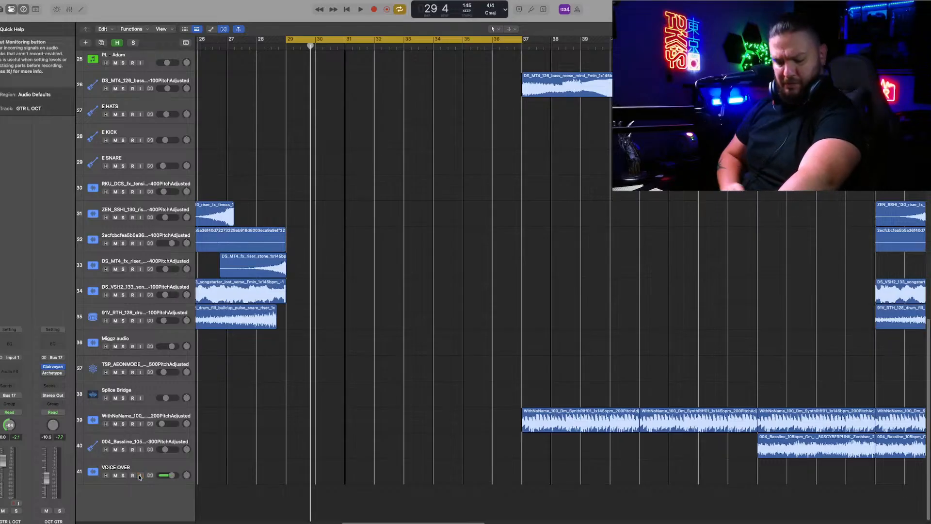
pyautogui.press('space')
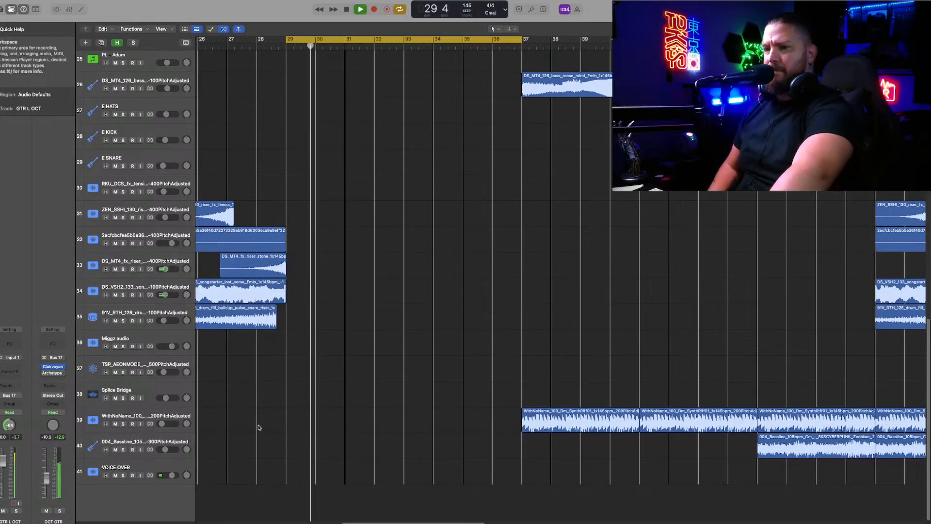
pyautogui.scroll(6, 305, 405)
pyautogui.scroll(5, 305, 403)
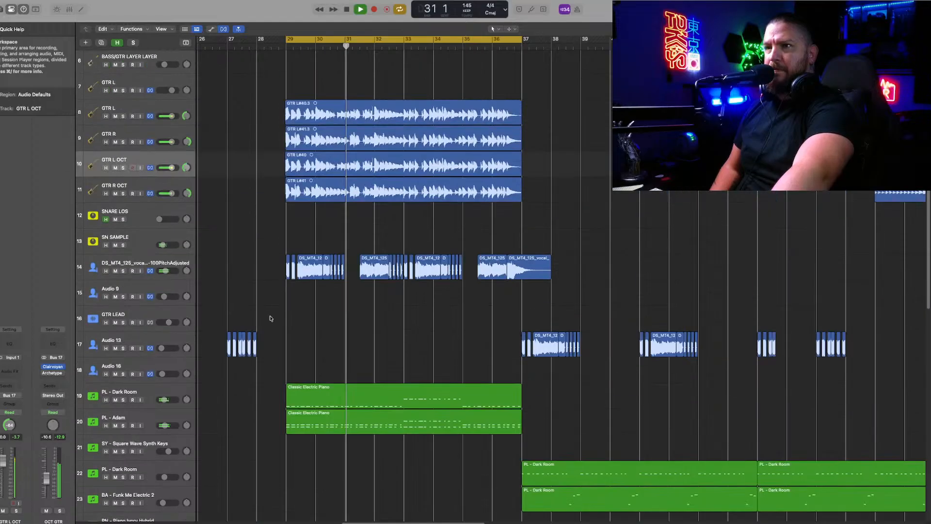
pyautogui.click(60, 511)
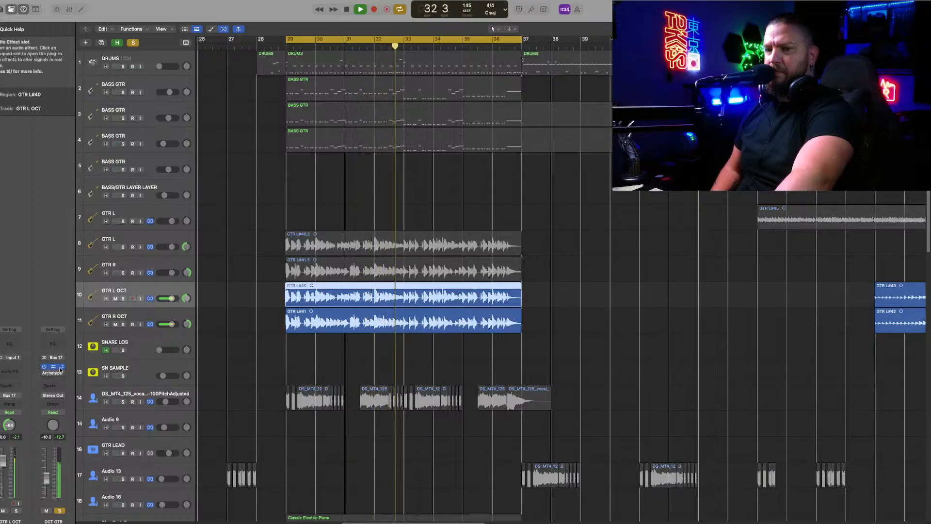
pyautogui.click(59, 511)
pyautogui.press('space')
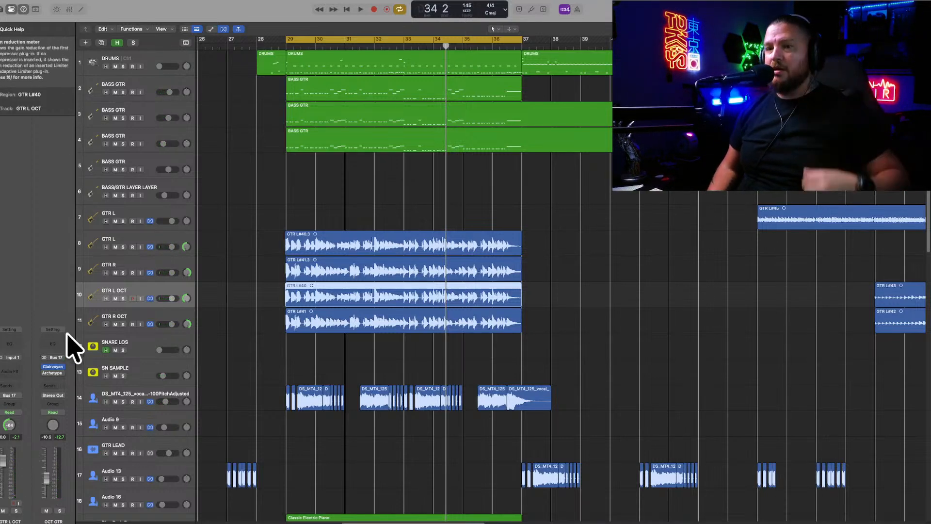
# Step: Re-enable Archetype Nolly X on the OCT GTR bus and remove Clairvoyant - Amp Suite from it
pyautogui.scroll(-8, 123, 356)
pyautogui.scroll(-6, 123, 355)
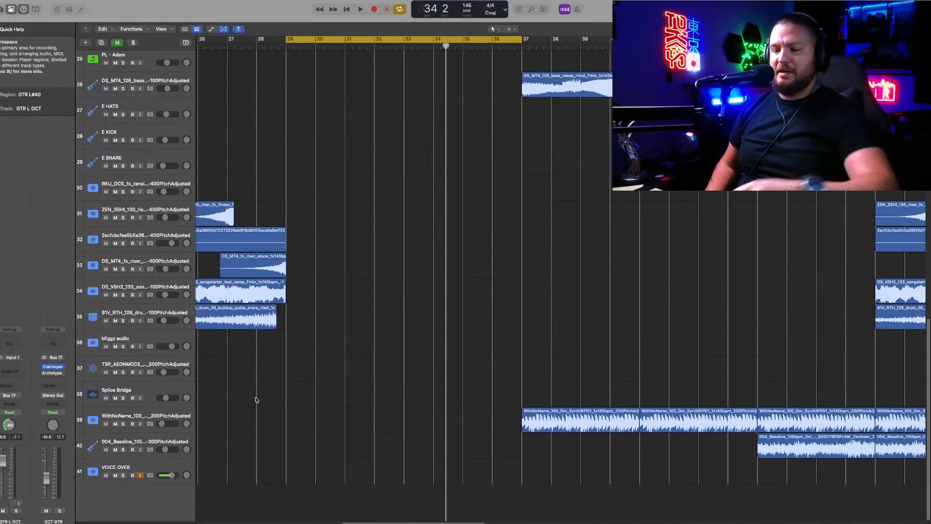
pyautogui.scroll(14, 310, 373)
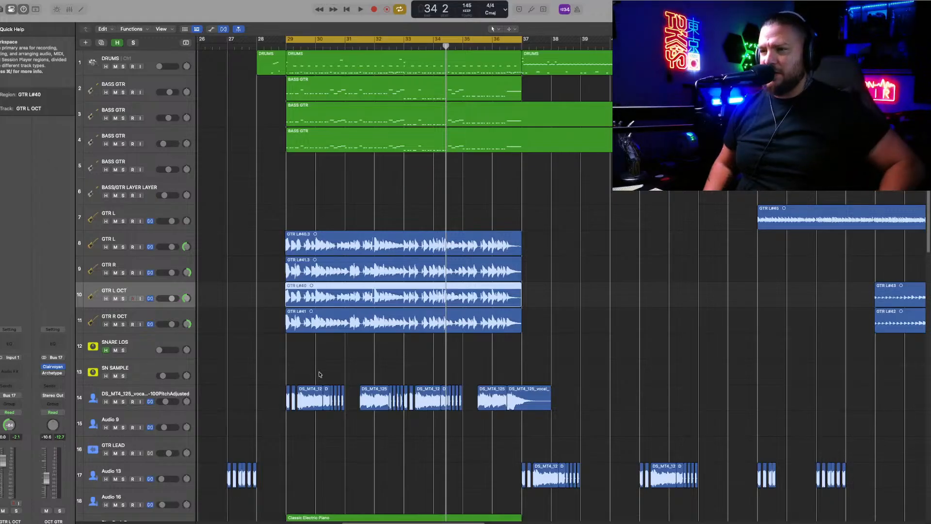
pyautogui.click(63, 374)
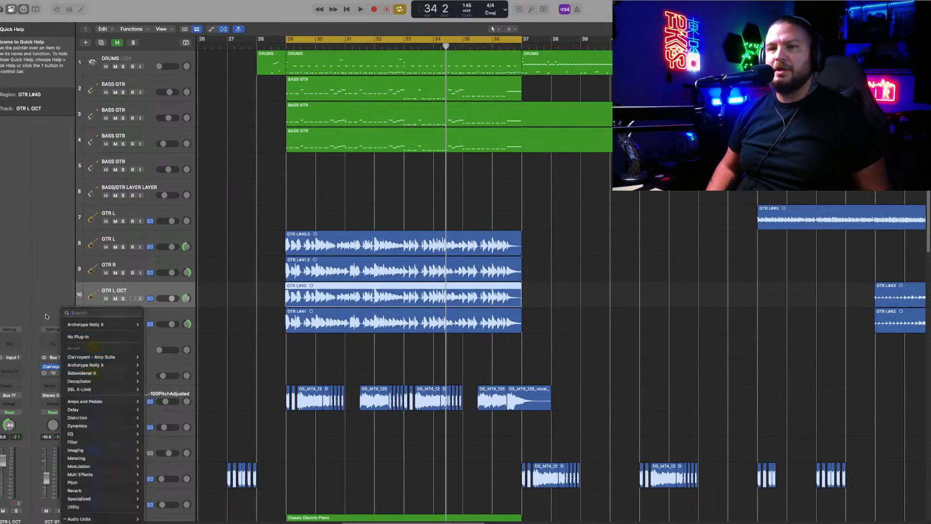
pyautogui.click(50, 373)
pyautogui.click(62, 367)
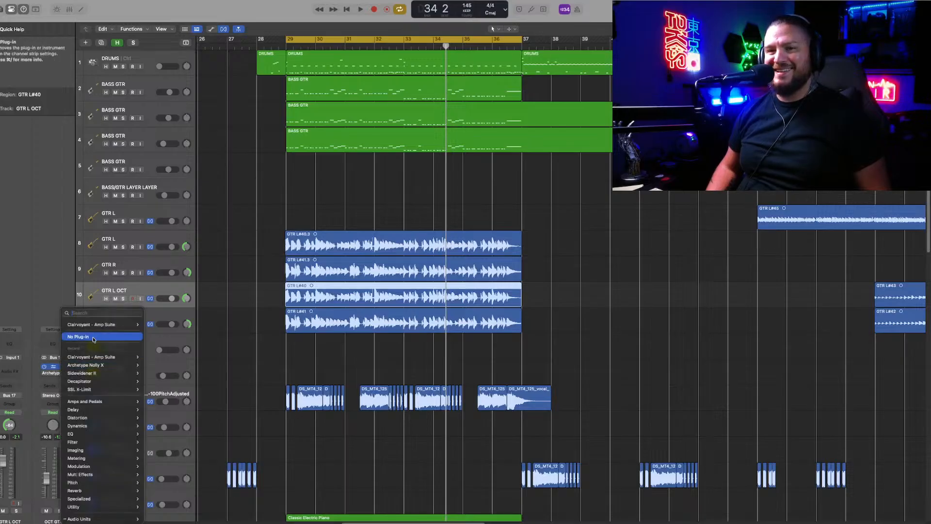
pyautogui.click(57, 368)
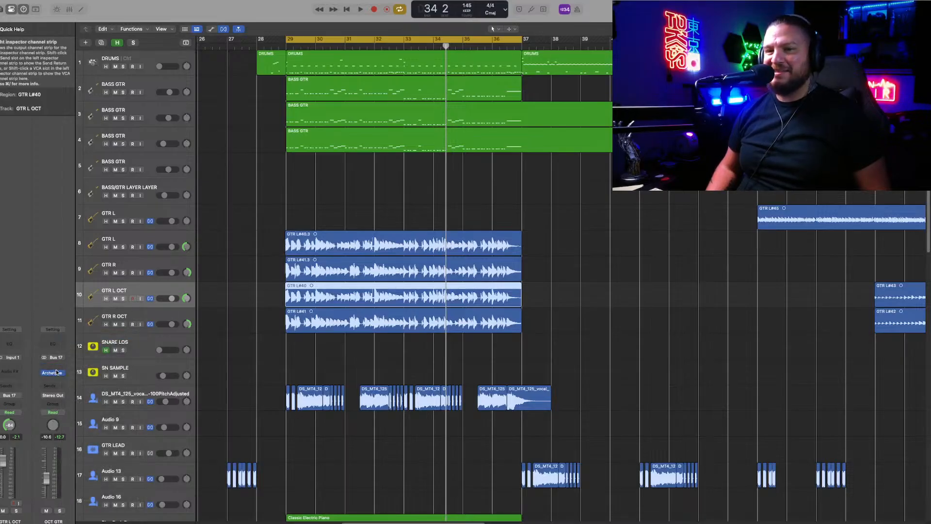
# Step: Solo the OCT GTR bus and the VOICE OVER track during playback, and raise the OCT GTR fader to -3.4 dB
pyautogui.press('space')
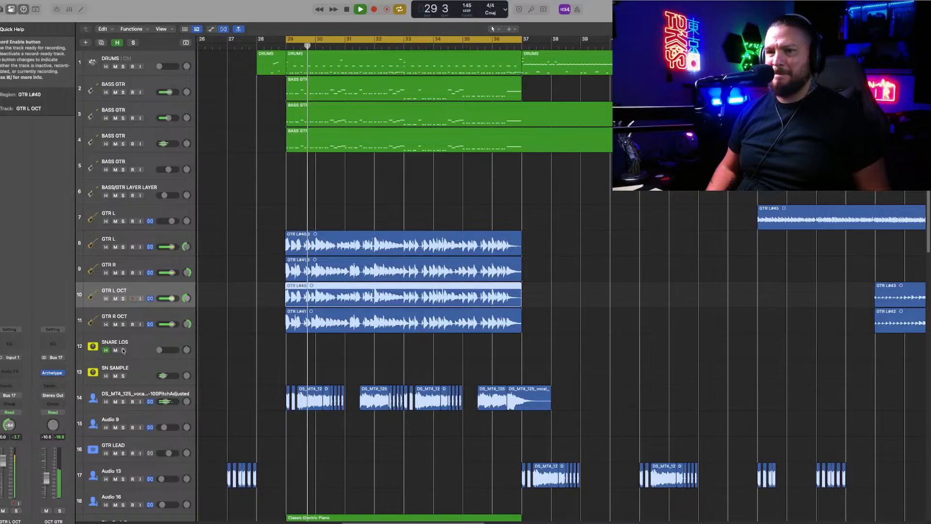
pyautogui.click(59, 510)
pyautogui.scroll(-1, 164, 449)
pyautogui.scroll(-10, 164, 449)
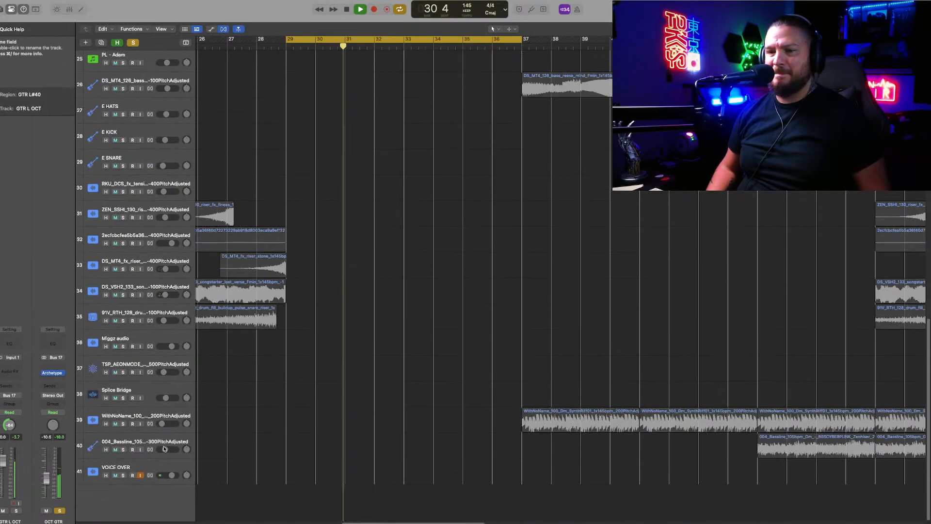
pyautogui.click(122, 475)
pyautogui.click(140, 475)
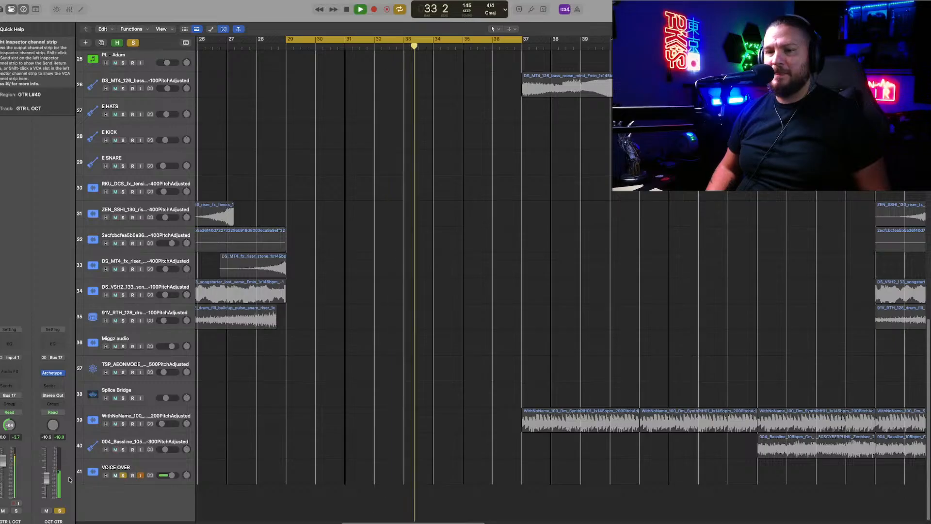
pyautogui.moveTo(46, 478); pyautogui.dragTo(45, 460)
pyautogui.scroll(10, 145, 388)
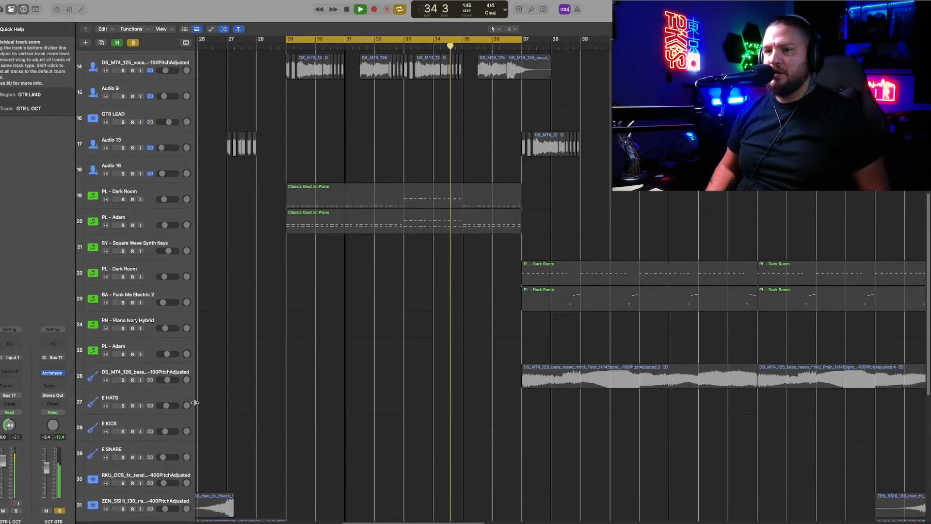
# Step: Stop playback and insert the Monster Fuzz distortion stompbox ahead of Archetype Nolly X on the OCT GTR bus
pyautogui.press('space')
pyautogui.click(56, 367)
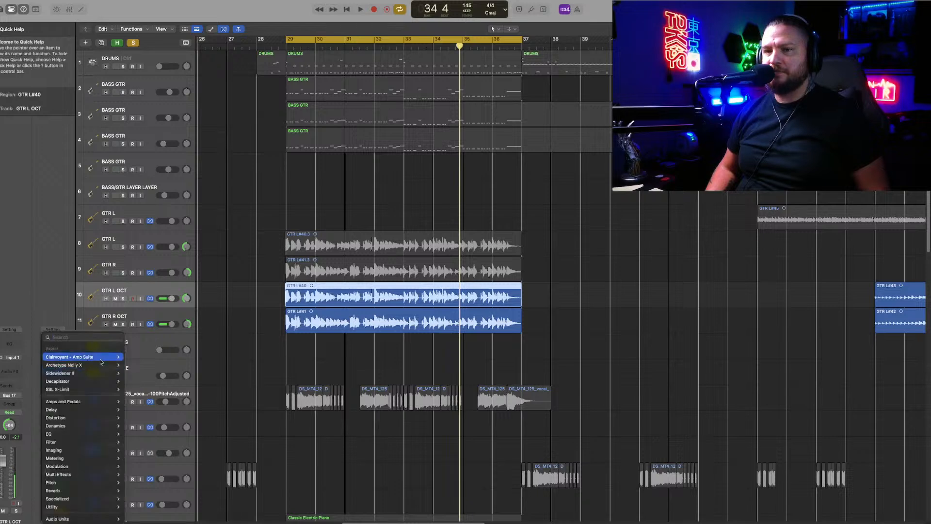
pyautogui.moveTo(93, 412)
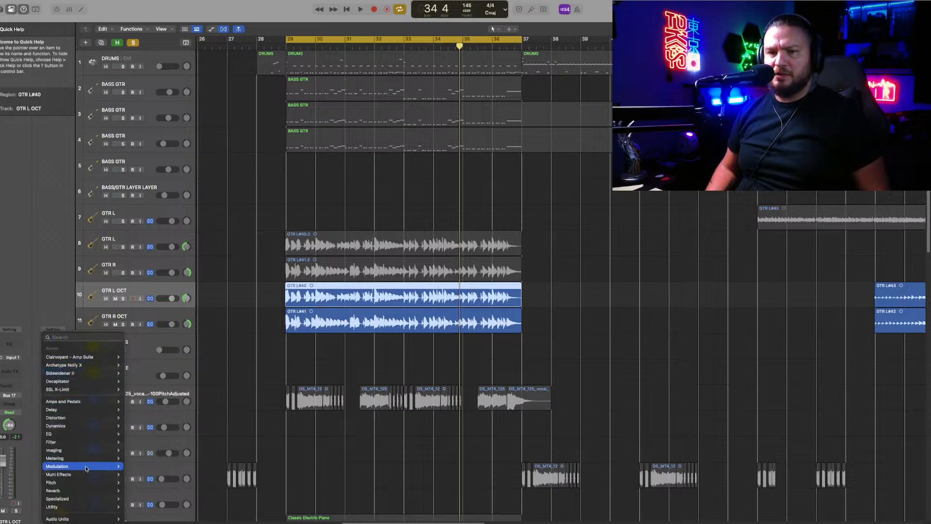
pyautogui.moveTo(83, 475)
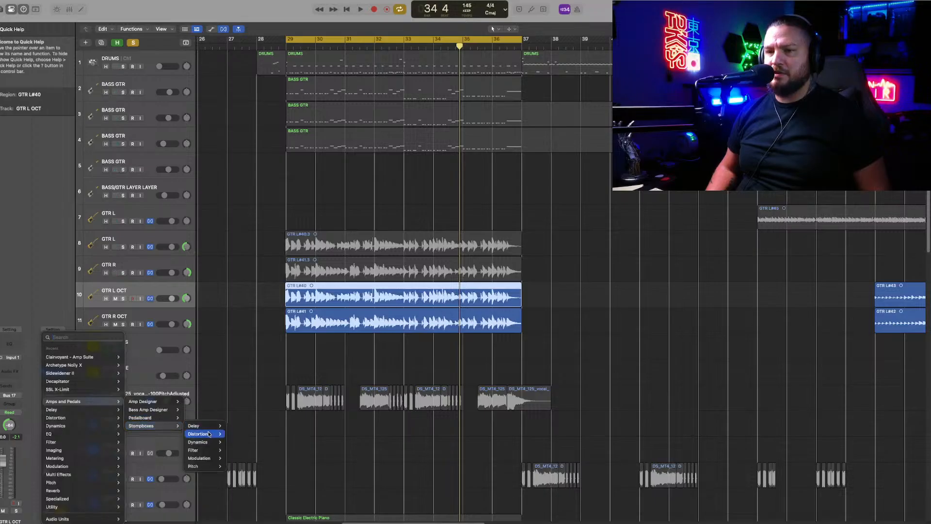
pyautogui.moveTo(209, 434)
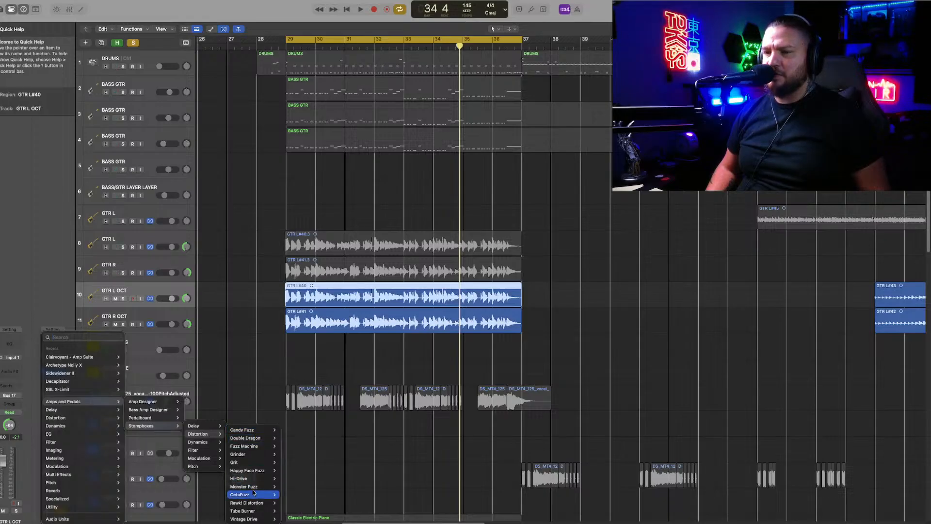
pyautogui.click(291, 487)
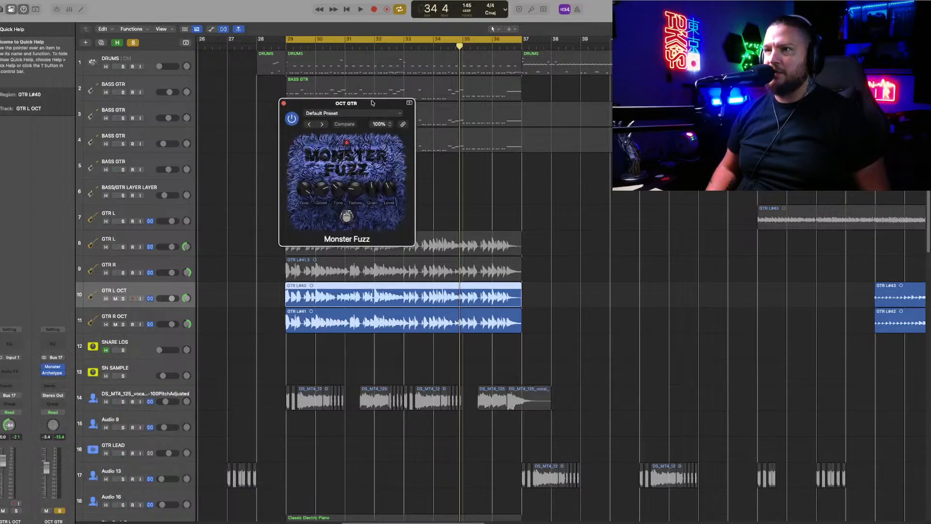
pyautogui.moveTo(372, 102); pyautogui.dragTo(625, 185)
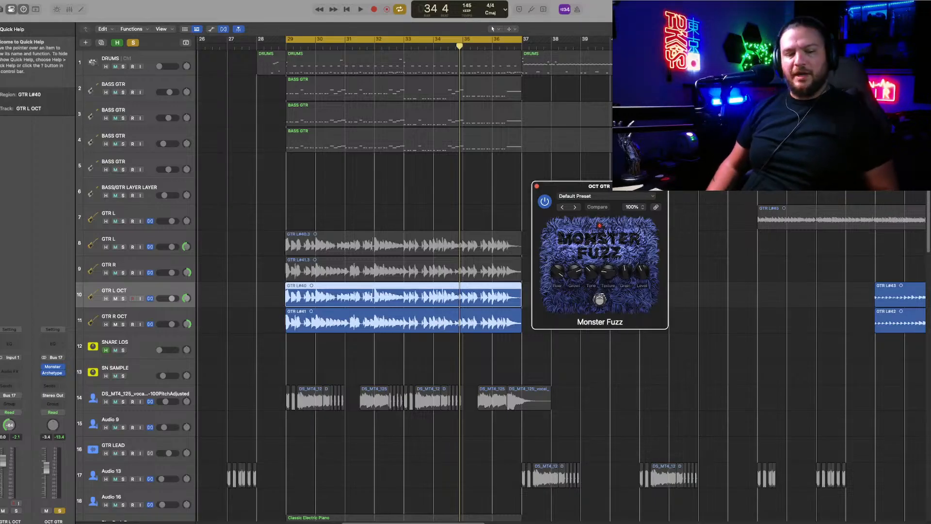
# Step: Adjust Monster Fuzz's Growl and set its Roar to 40 dB during playback, compare it bypassed and enabled, and close its window
pyautogui.press('space')
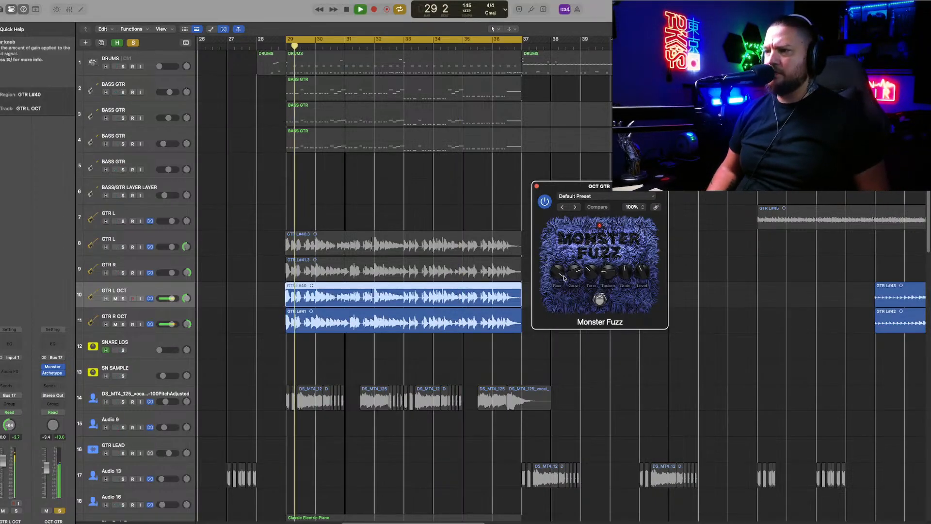
pyautogui.moveTo(575, 293); pyautogui.dragTo(574, 351)
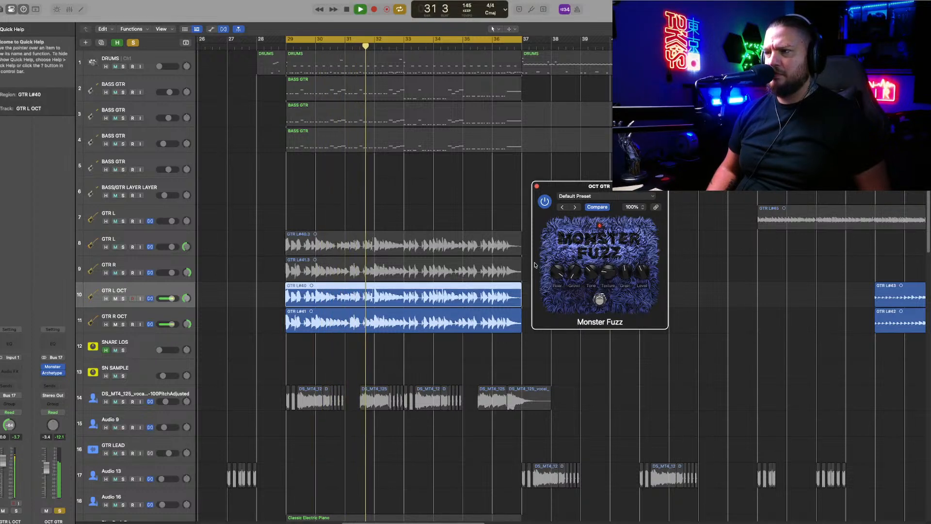
pyautogui.moveTo(557, 274); pyautogui.dragTo(555, 359)
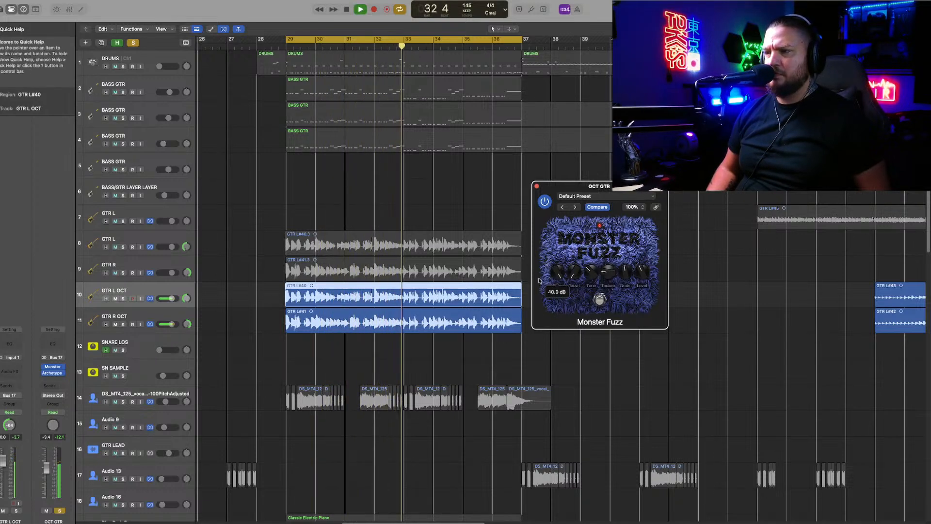
pyautogui.click(544, 203)
pyautogui.click(544, 203)
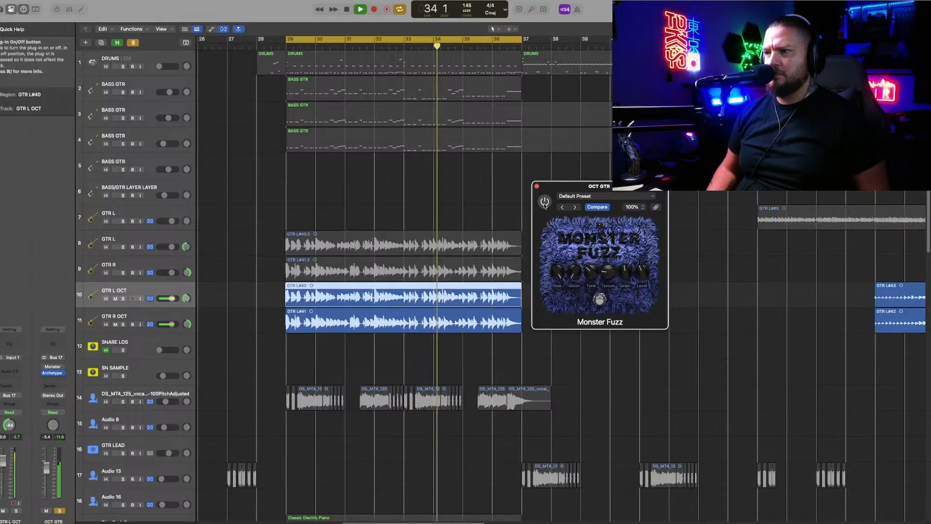
pyautogui.moveTo(588, 253)
pyautogui.mouseDown()
pyautogui.moveTo(587, 317)
pyautogui.moveTo(609, 251)
pyautogui.moveTo(612, 278)
pyautogui.moveTo(611, 286)
pyautogui.moveTo(589, 239)
pyautogui.moveTo(590, 202)
pyautogui.moveTo(593, 251)
pyautogui.mouseUp()
pyautogui.click(536, 186)
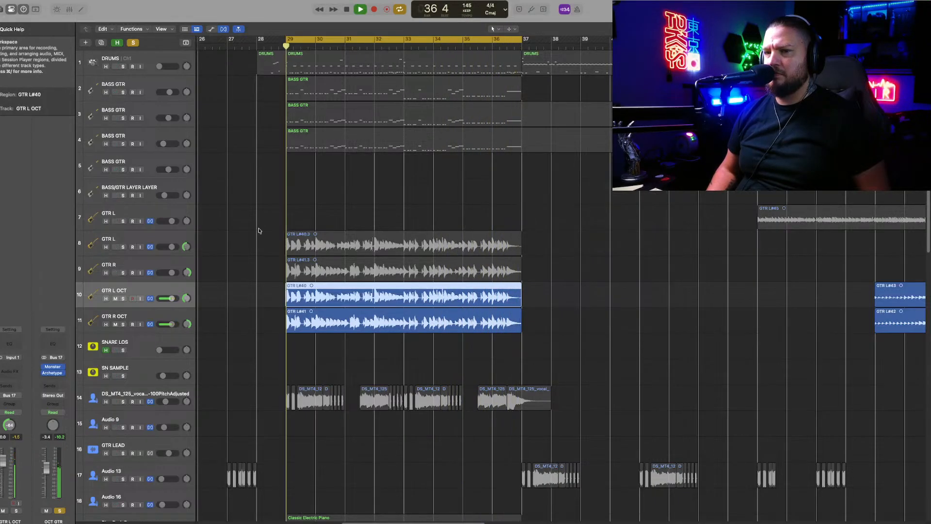
# Step: Solo the GTR L and GTR R tracks on rows 8 and 9 together with the octave layer and restart playback
pyautogui.press('space')
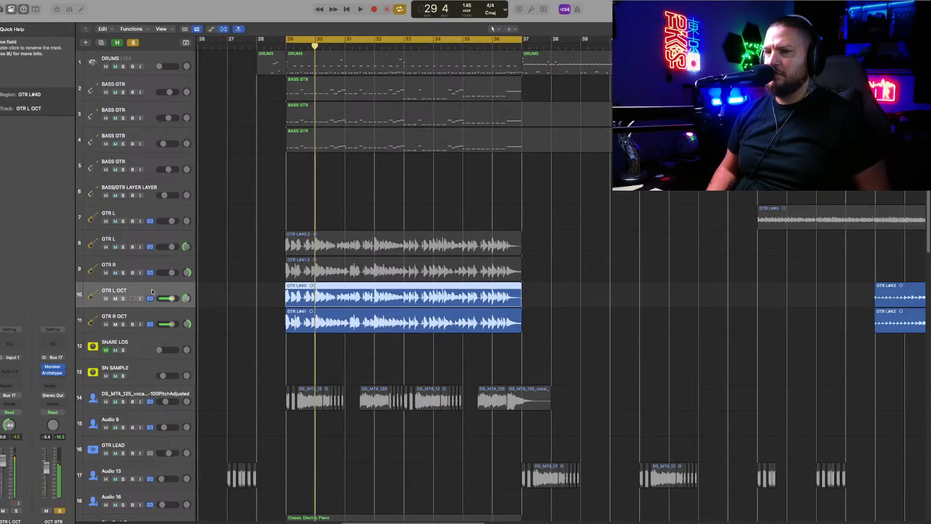
pyautogui.click(124, 247)
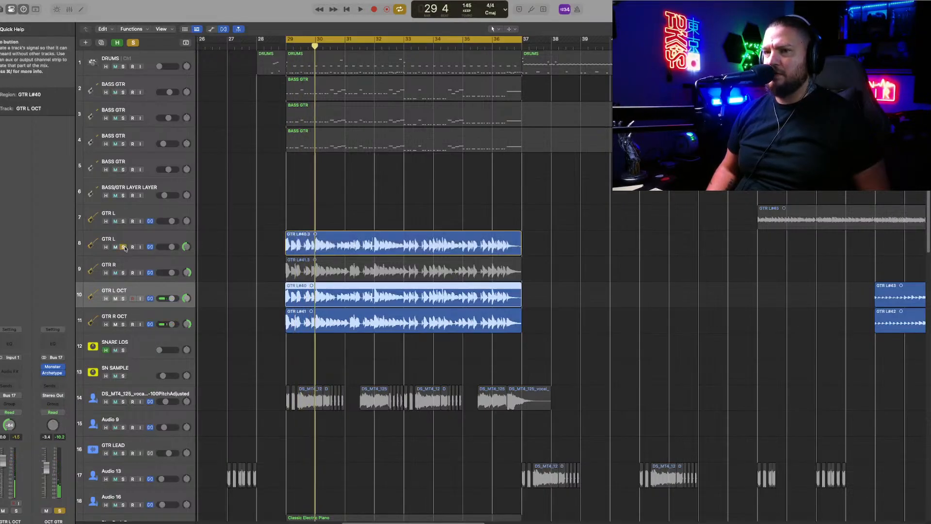
pyautogui.click(122, 273)
pyautogui.press('space')
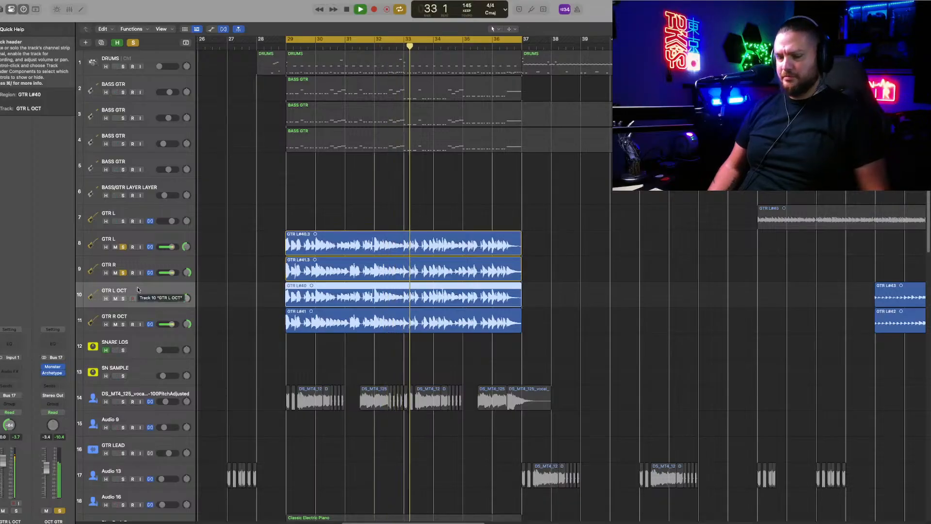
# Step: Examine the waveforms of the GTR L, GTR R, GTR L OCT and GTR R OCT regions closely during playback
pyautogui.press('super+Right')
pyautogui.press('super+Right')
pyautogui.press('super+Right')
pyautogui.press('super+Right')
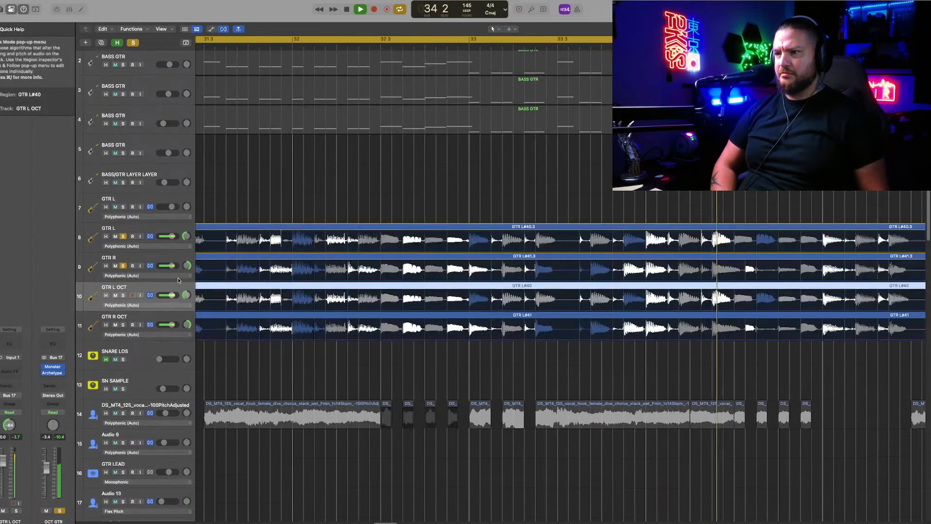
pyautogui.press('super+Down')
pyautogui.press('super+Down')
pyautogui.press('super+Down')
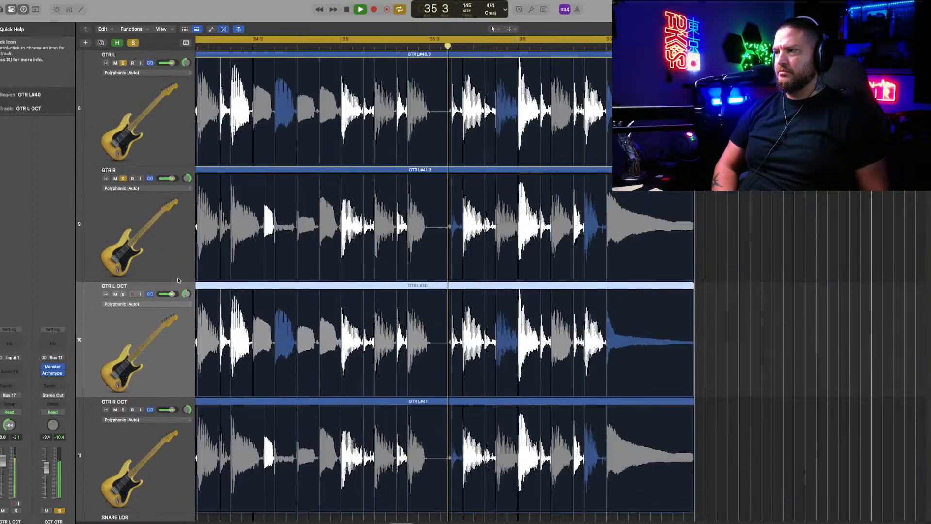
pyautogui.press('super+Left')
pyautogui.press('super+Left')
pyautogui.press('super+Left')
pyautogui.press('super+Up')
pyautogui.press('super+Up')
pyautogui.press('super+Up')
pyautogui.press('super+Up')
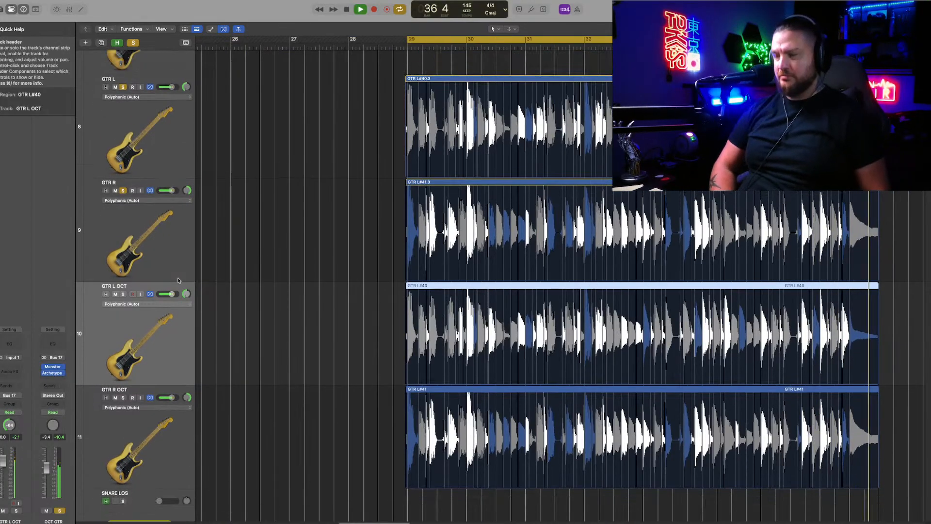
pyautogui.press('super+Up')
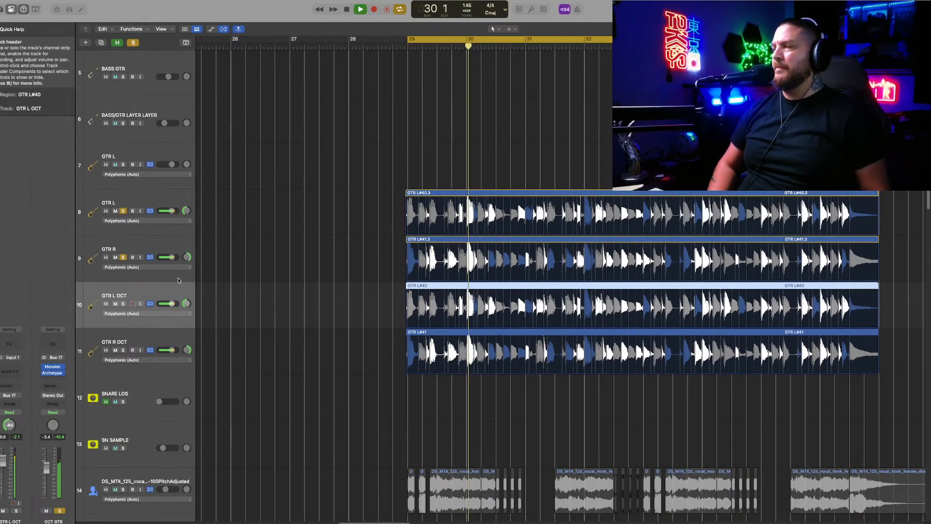
# Step: Lower the OCT GTR bus fader to -8.0 dB against the soloed main guitars
pyautogui.moveTo(394, 523)
pyautogui.mouseDown()
pyautogui.moveTo(441, 523)
pyautogui.moveTo(406, 522)
pyautogui.mouseUp()
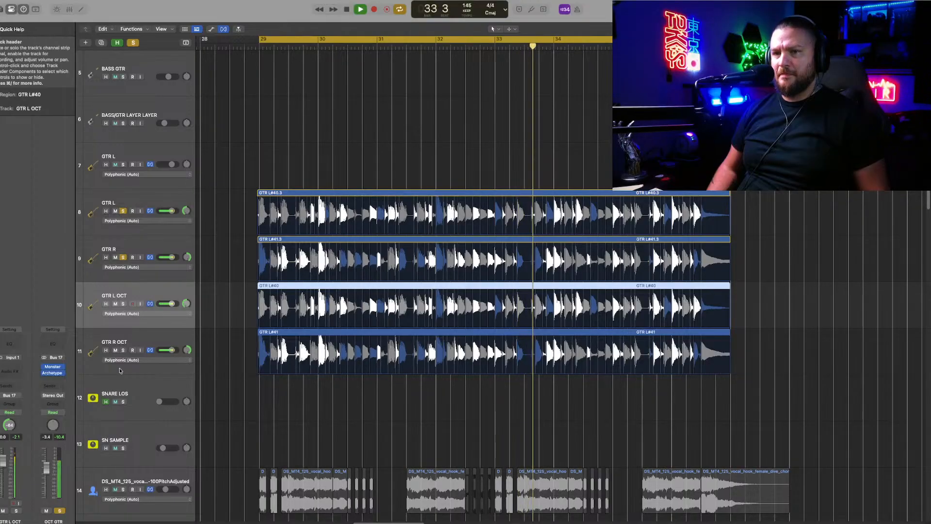
pyautogui.moveTo(48, 472); pyautogui.dragTo(46, 495)
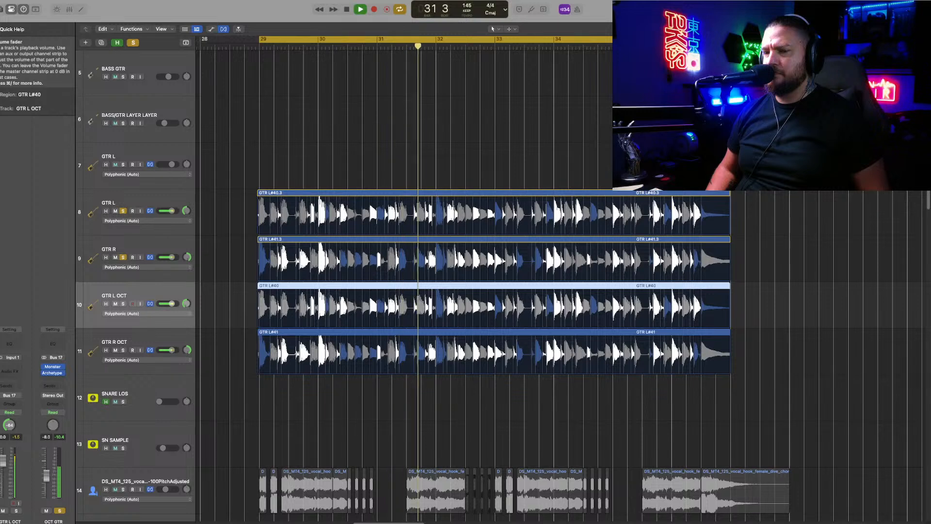
# Step: Deselect the octave guitar region and clear all track solos so the full mix is active
pyautogui.click(209, 340)
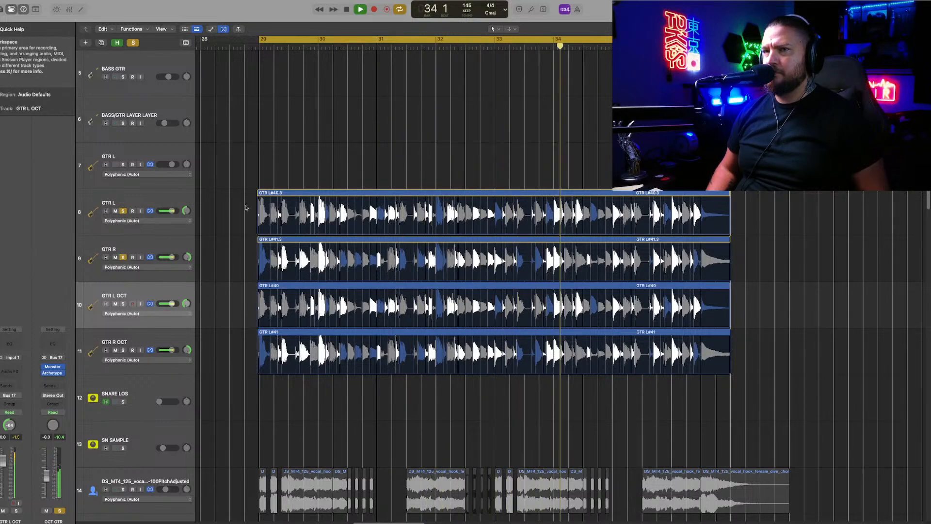
pyautogui.click(131, 43)
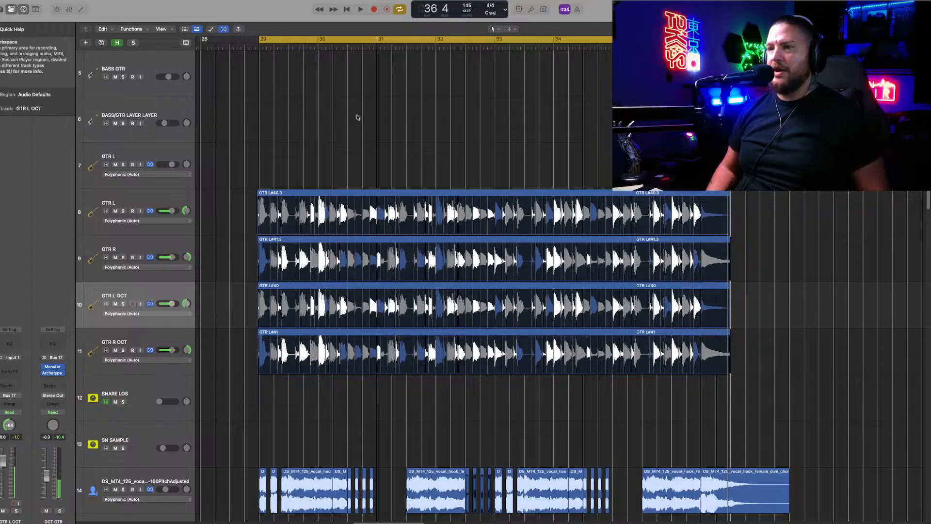
# Step: Delete the four GTR L, GTR R, GTR L OCT and GTR R OCT regions spanning bars 29 to 37
pyautogui.scroll(5, 357, 117)
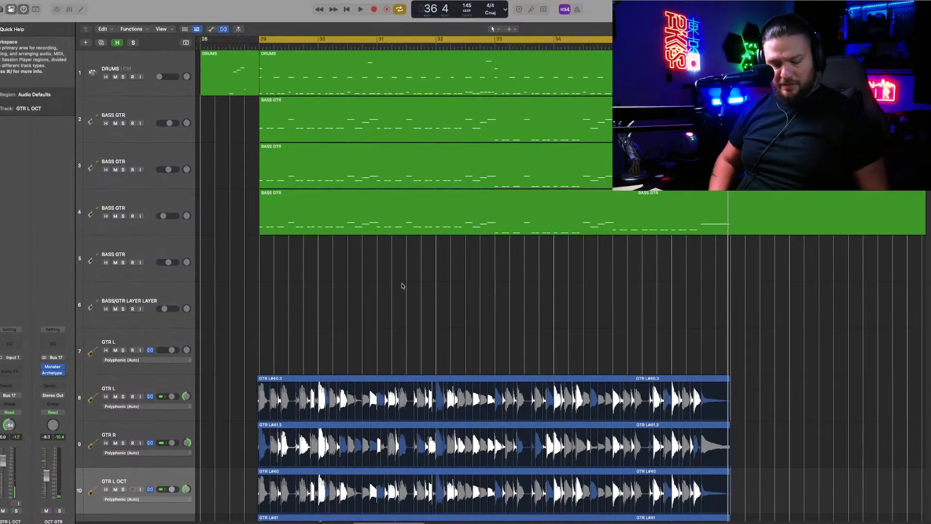
pyautogui.press('super+Left')
pyautogui.press('super+Up')
pyautogui.press('super+Up')
pyautogui.press('super+Up')
pyautogui.press('super+Up')
pyautogui.press('super+Up')
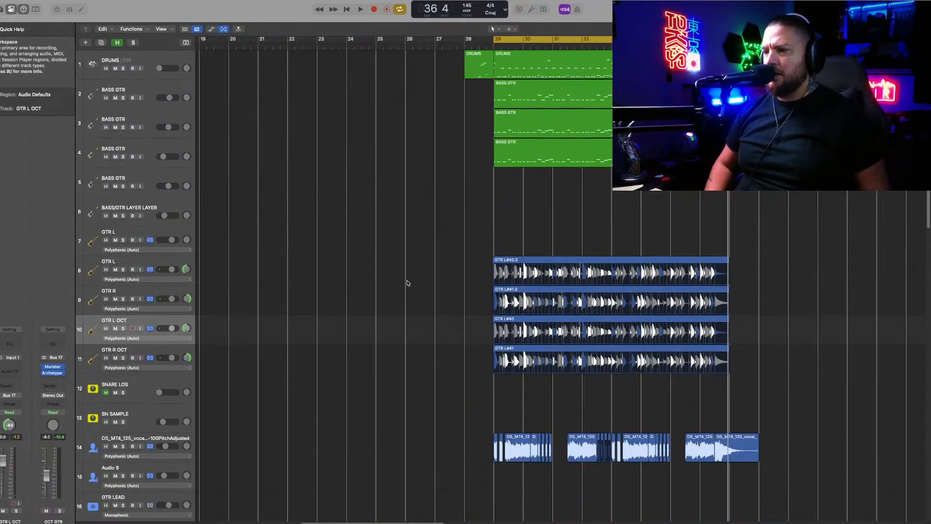
pyautogui.hscroll(5, 445, 349)
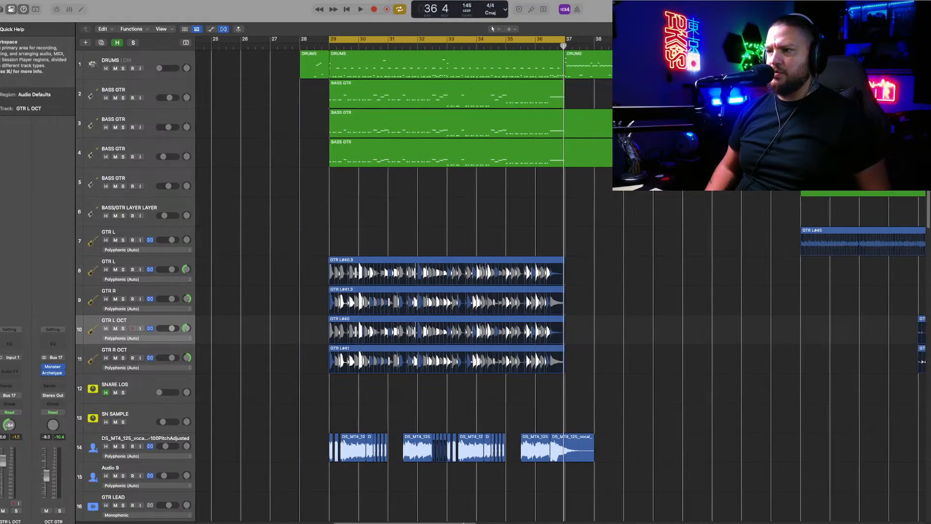
pyautogui.click(138, 263)
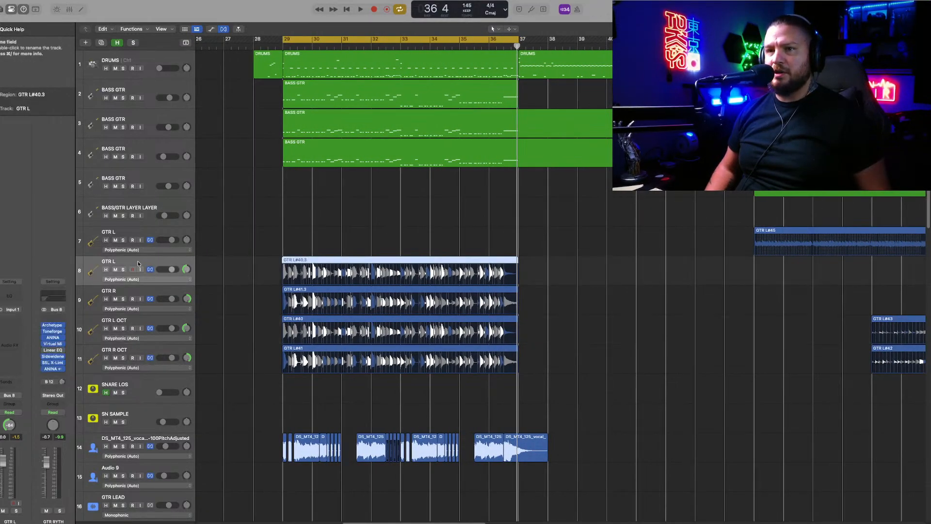
pyautogui.moveTo(575, 253); pyautogui.dragTo(393, 387)
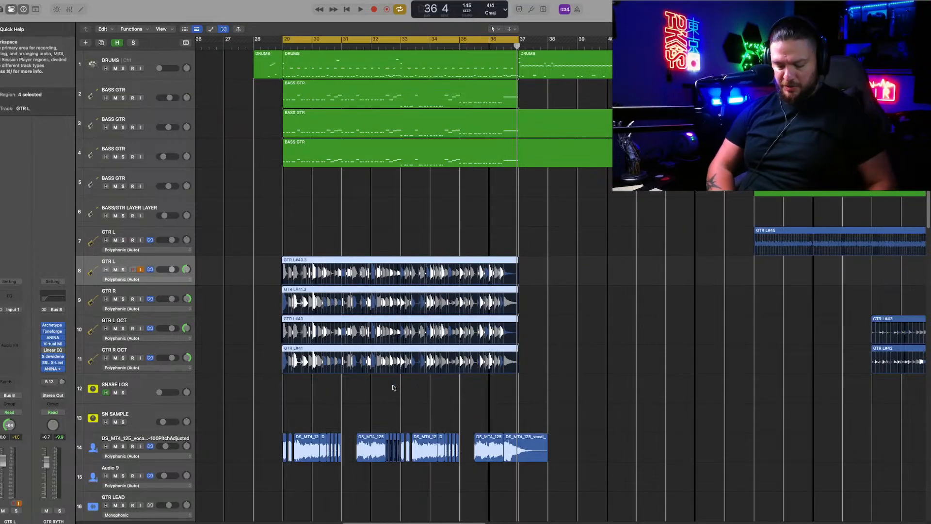
pyautogui.press('Delete')
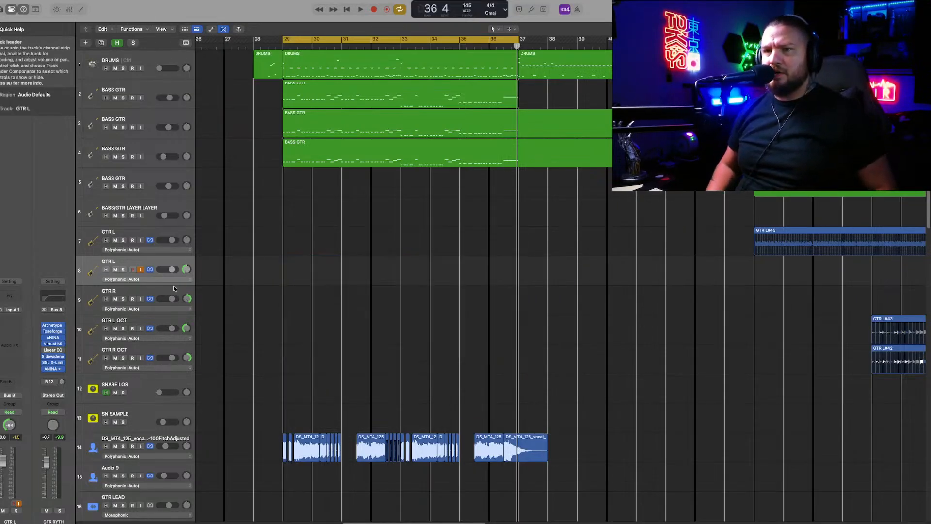
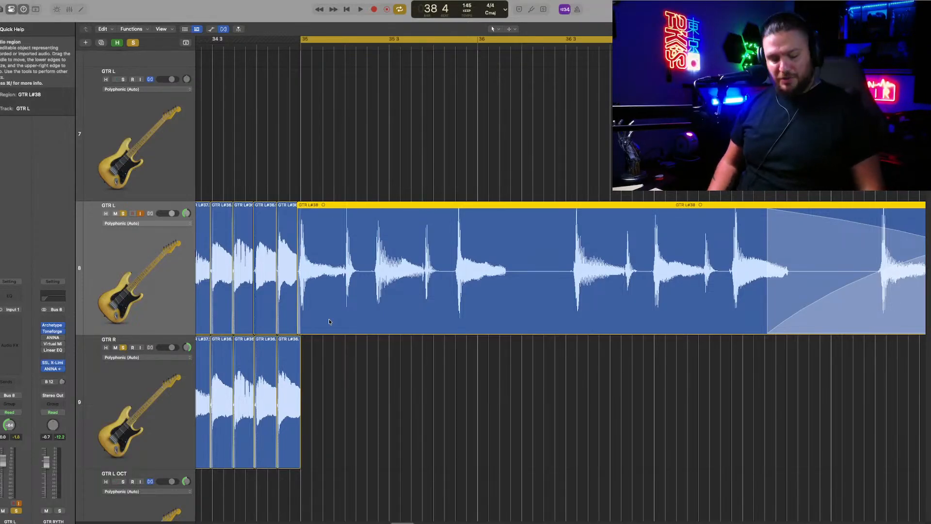
# Step: Examine and audition the unedited GTR L take starting at bar 35
pyautogui.press('super+Right')
pyautogui.press('super+Left')
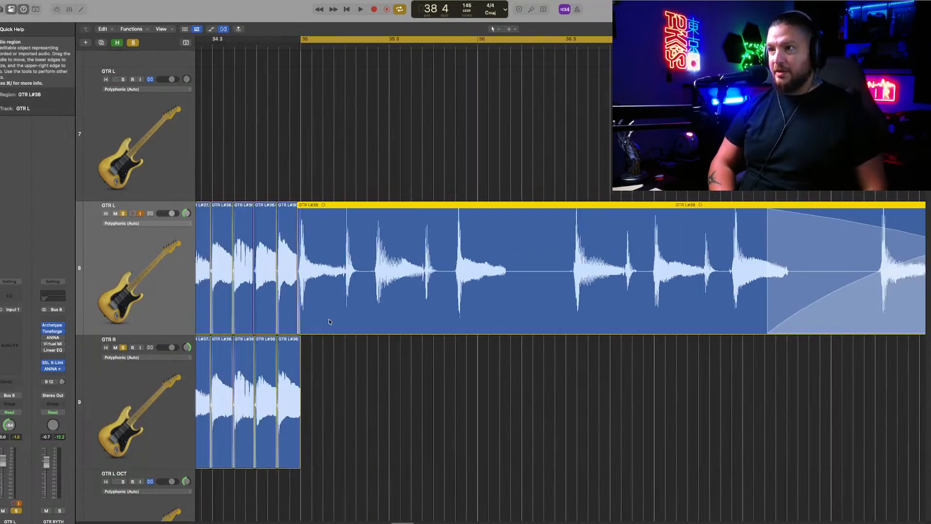
pyautogui.press('super+Right')
pyautogui.press('super+Right')
pyautogui.press('super+Down')
pyautogui.press('super+Down')
pyautogui.press('super+Down')
pyautogui.press('super+Down')
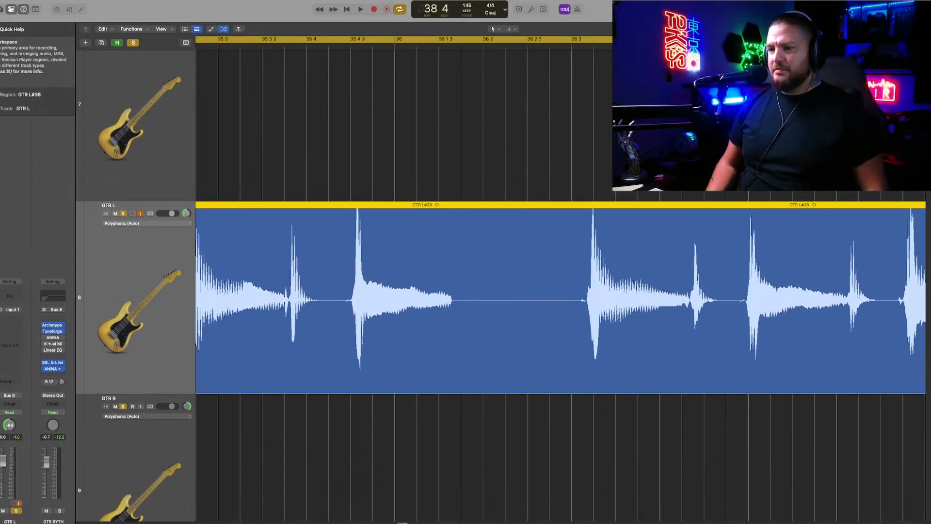
pyautogui.press('super+Left')
pyautogui.press('super+Right')
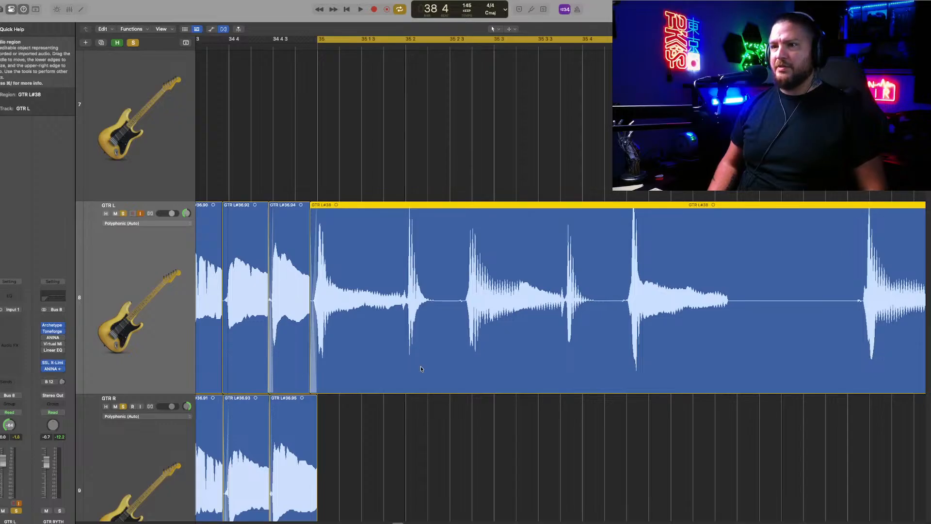
pyautogui.press('space')
pyautogui.press('space')
pyautogui.press('space')
pyautogui.press('space')
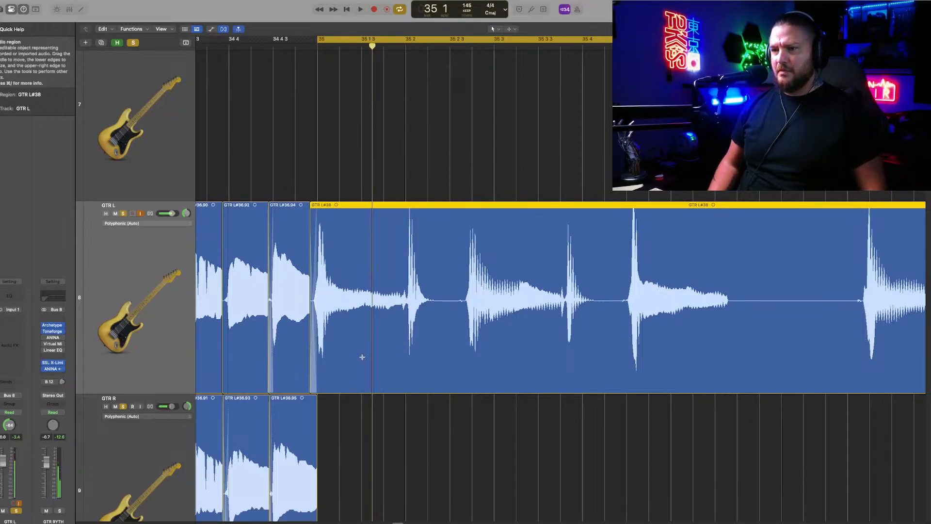
# Step: Cut the GTR L take from bar 35 between its opening notes, slide each remaining section earlier, and audition the tightened riff
pyautogui.click(362, 357)
pyautogui.moveTo(362, 357); pyautogui.dragTo(403, 357)
pyautogui.moveTo(451, 351); pyautogui.dragTo(469, 358)
pyautogui.press('space')
pyautogui.press('space')
pyautogui.click(384, 359)
pyautogui.moveTo(403, 384); pyautogui.dragTo(449, 362)
pyautogui.press('space')
pyautogui.press('space')
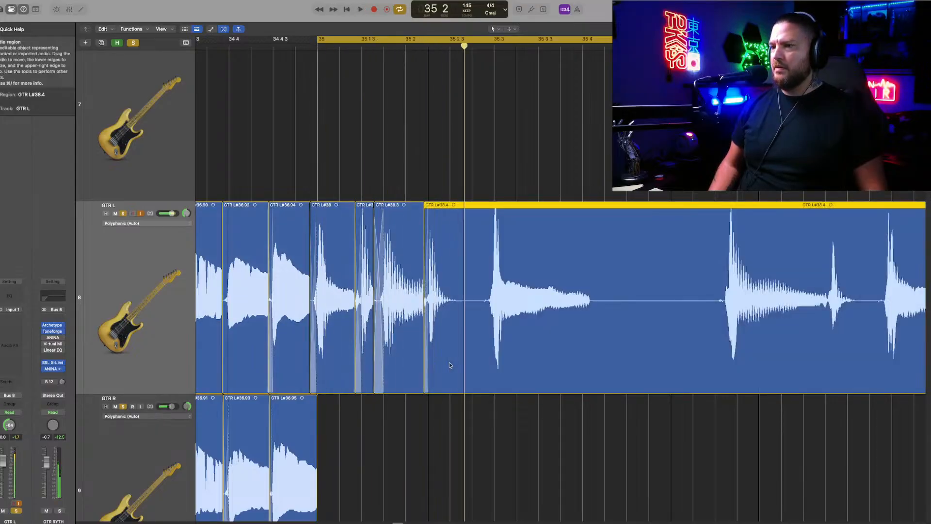
# Step: Split the GTR L take after its fourth note at 35 2 3, slide the remainder earlier to overlap the cut, and audition it
pyautogui.keyDown('super'); pyautogui.doubleClick(449, 370); pyautogui.keyUp('super')
pyautogui.keyDown('super'); pyautogui.click(449, 371); pyautogui.keyUp('super')
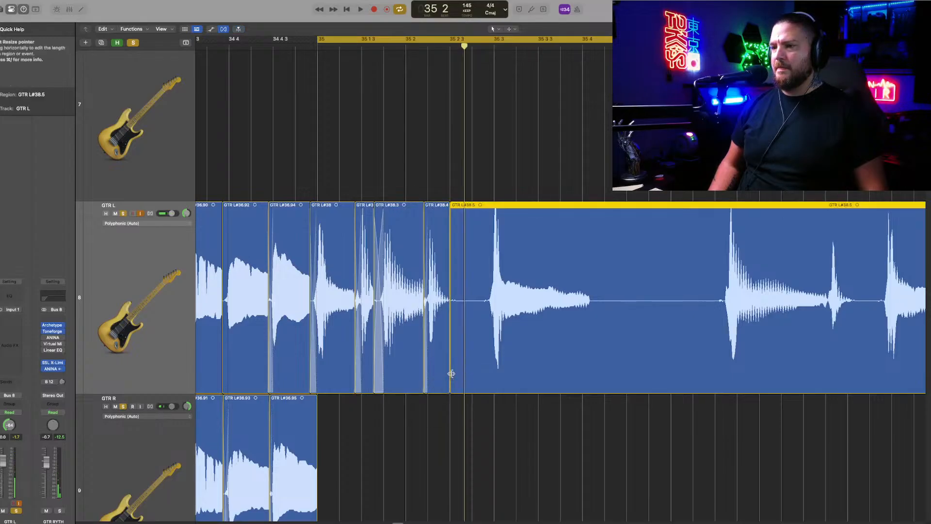
pyautogui.moveTo(450, 371); pyautogui.dragTo(484, 365)
pyautogui.moveTo(529, 360); pyautogui.dragTo(486, 360)
pyautogui.press('space')
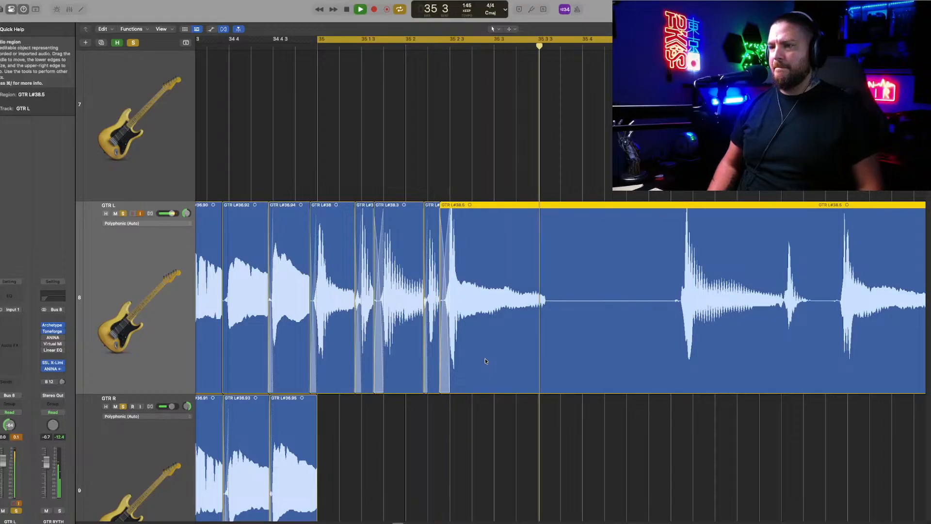
pyautogui.press('space')
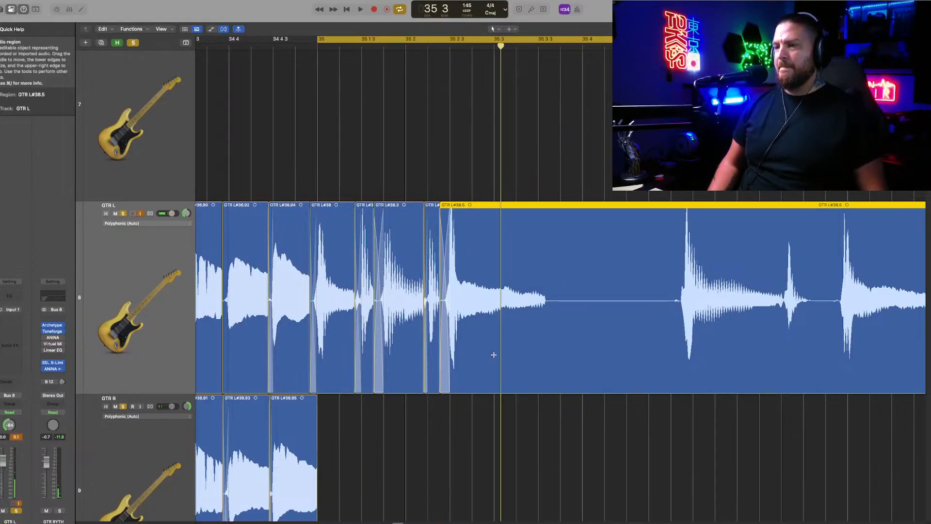
# Step: Split the GTR L take at 35 3 and move the remaining audio onto the GTR R track at bar 35
pyautogui.click(494, 356)
pyautogui.moveTo(494, 366); pyautogui.dragTo(675, 347)
pyautogui.scroll(-2, 599, 362)
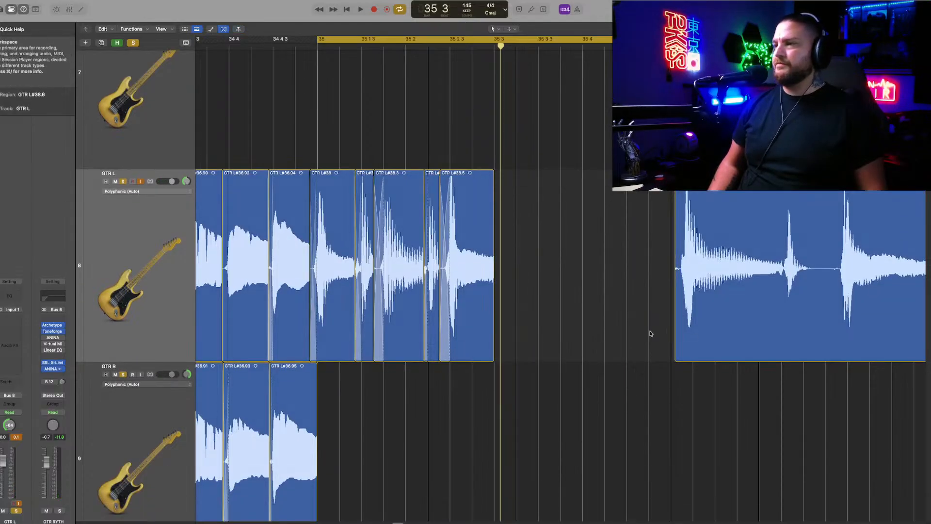
pyautogui.moveTo(701, 316); pyautogui.dragTo(332, 420)
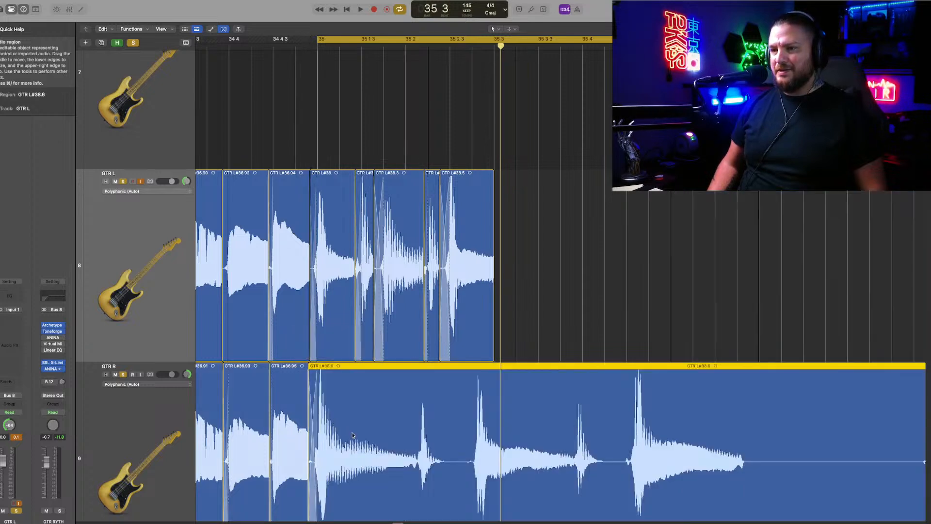
# Step: Cut the GTR R take between its notes at 35 1 3 and onward through 35 2 3, sliding each remaining section earlier to match GTR L
pyautogui.scroll(-2, 376, 405)
pyautogui.scroll(-1, 379, 434)
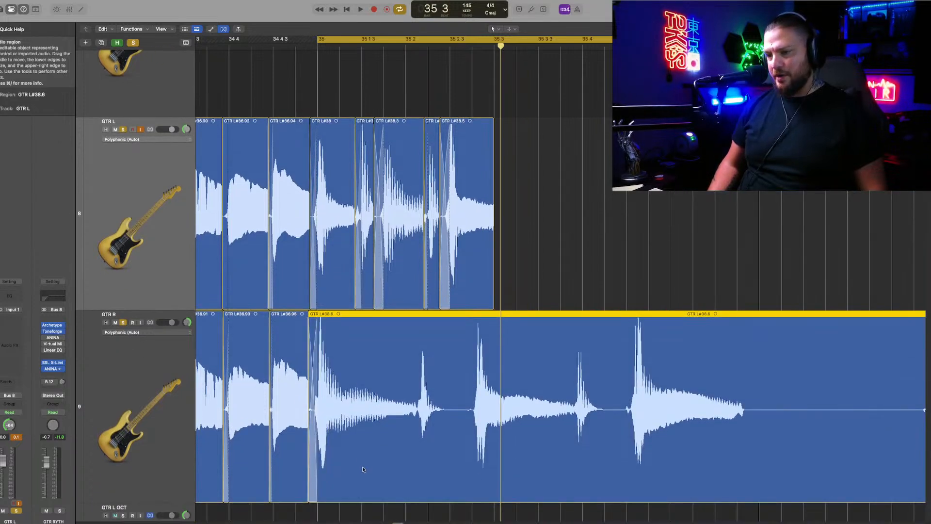
pyautogui.click(361, 468)
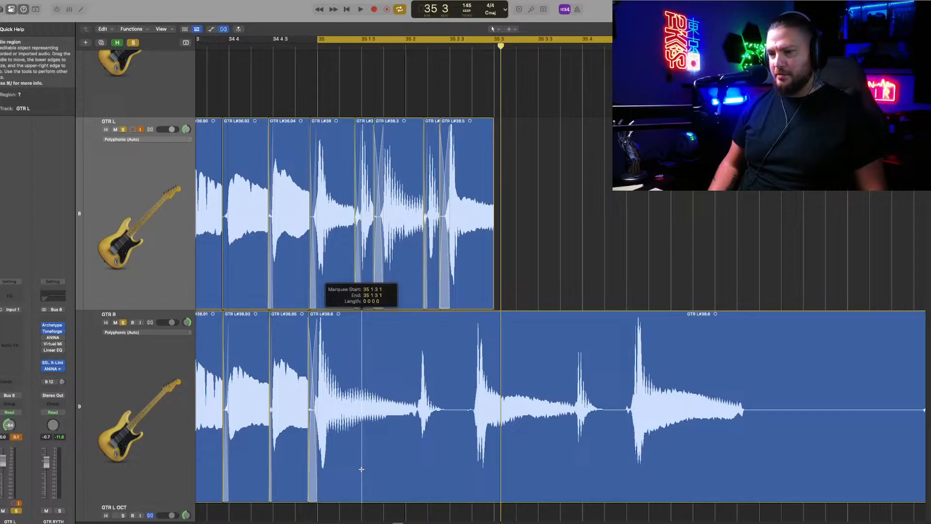
pyautogui.moveTo(389, 483); pyautogui.dragTo(436, 479)
pyautogui.click(383, 488)
pyautogui.click(428, 477)
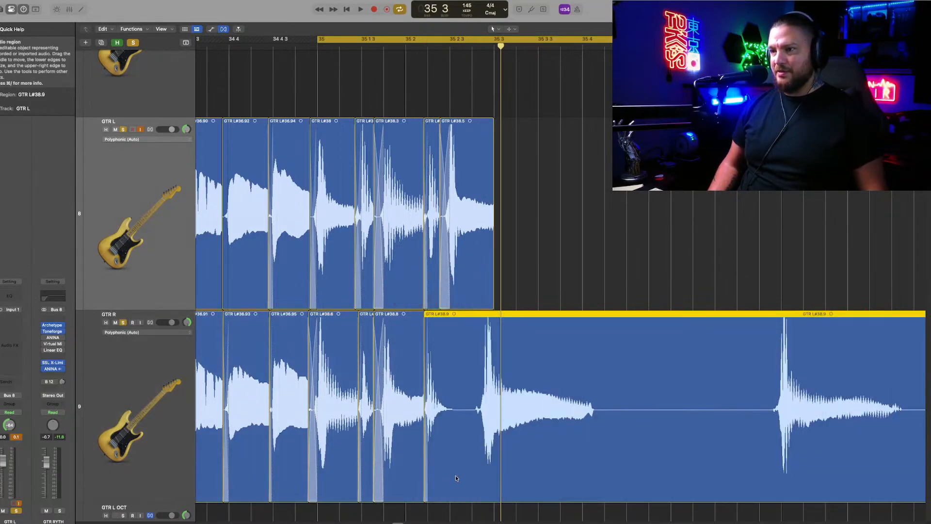
pyautogui.click(450, 474)
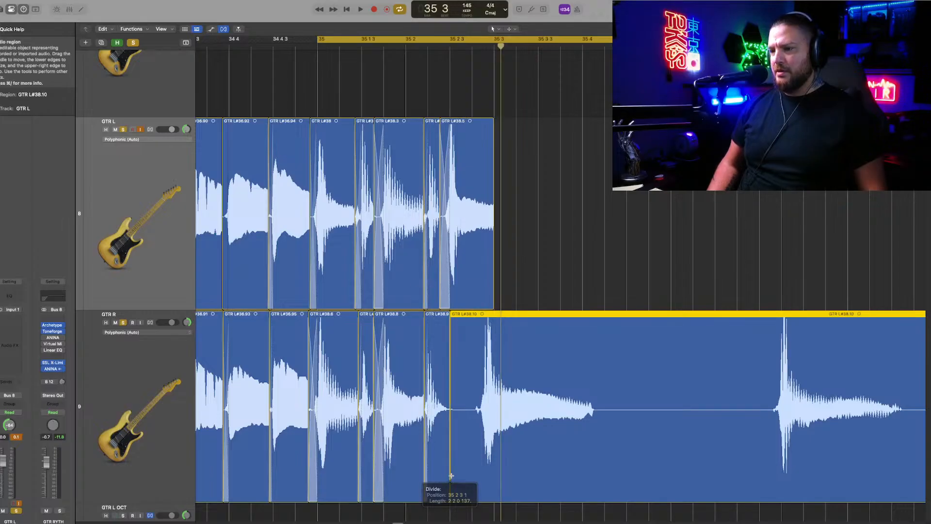
pyautogui.moveTo(449, 476)
pyautogui.mouseDown()
pyautogui.moveTo(479, 476)
pyautogui.moveTo(452, 475)
pyautogui.mouseUp()
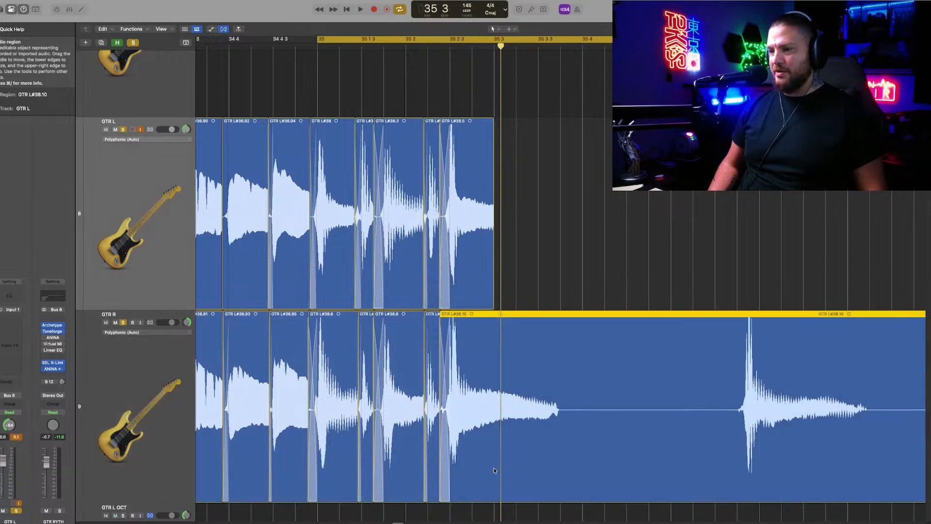
# Step: Split the GTR R take at 35 3, move the leftover audio away from the riff, and audition both edited guitars
pyautogui.click(494, 472)
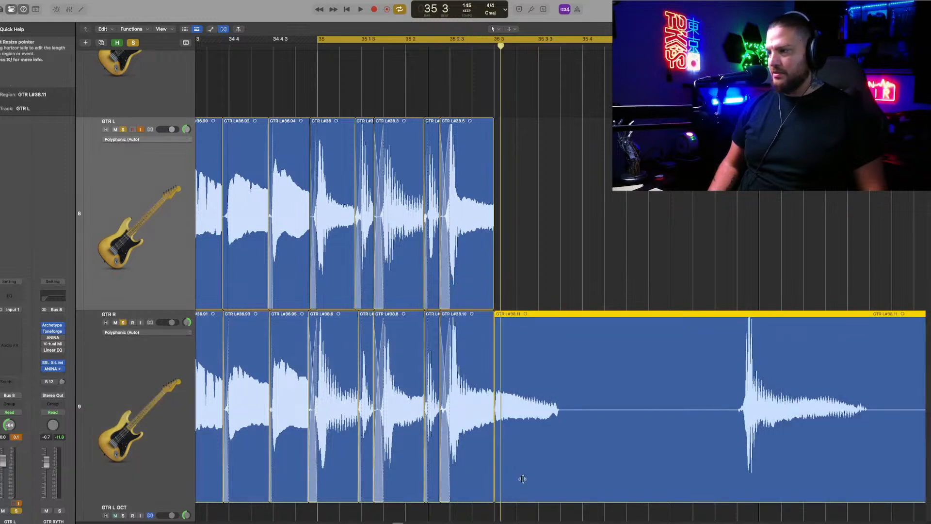
pyautogui.moveTo(522, 478); pyautogui.dragTo(727, 465)
pyautogui.press('space')
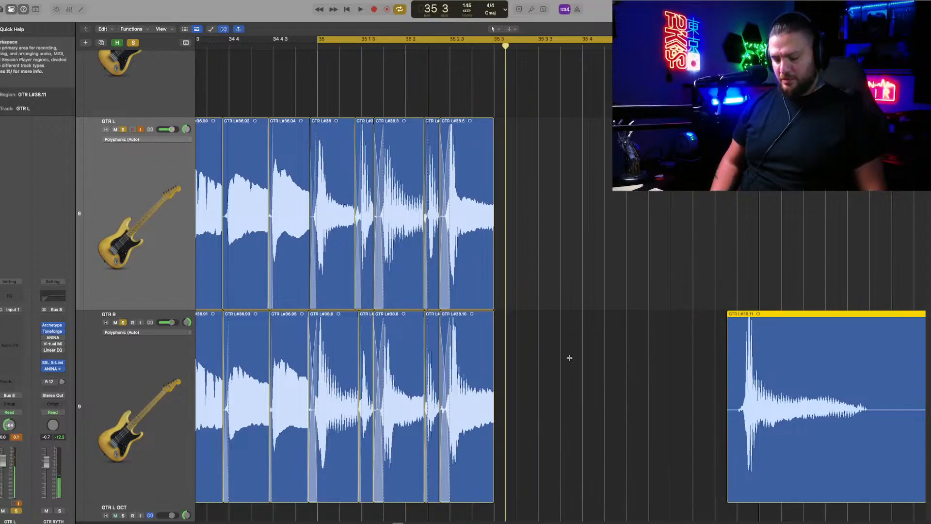
pyautogui.press('super+Left')
pyautogui.press('super+Left')
pyautogui.press('super+Left')
pyautogui.press('space')
pyautogui.press('space')
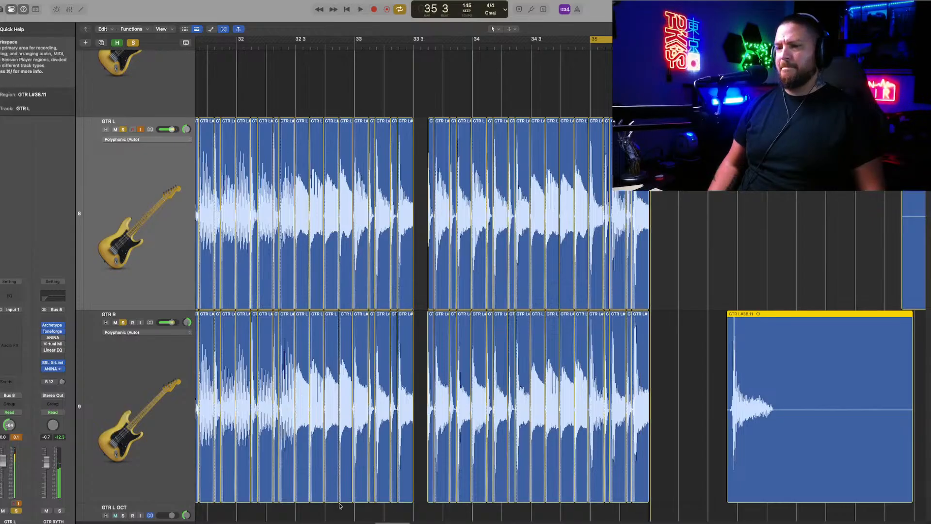
# Step: Move the leftover GTR R region further along the timeline, past bar 38, and replay the edited riff
pyautogui.moveTo(393, 523); pyautogui.dragTo(406, 523)
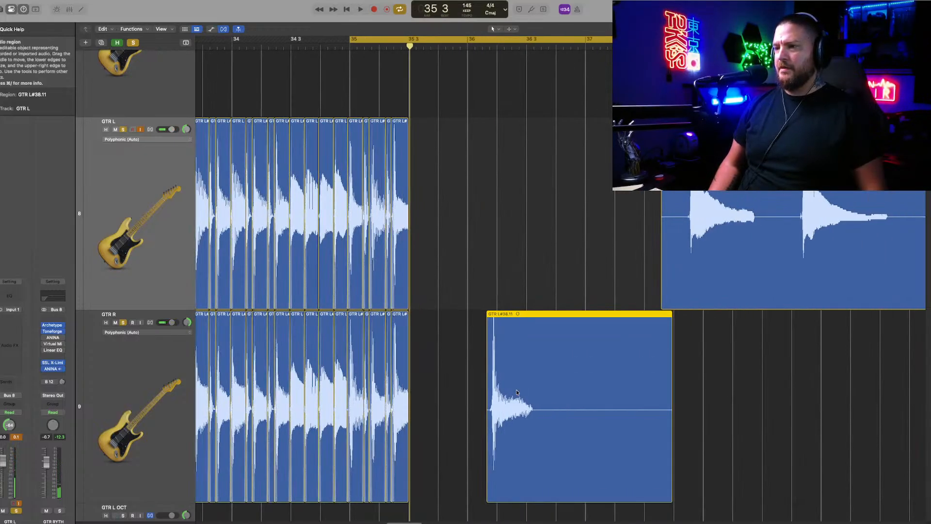
pyautogui.moveTo(515, 389); pyautogui.dragTo(807, 368)
pyautogui.press('space')
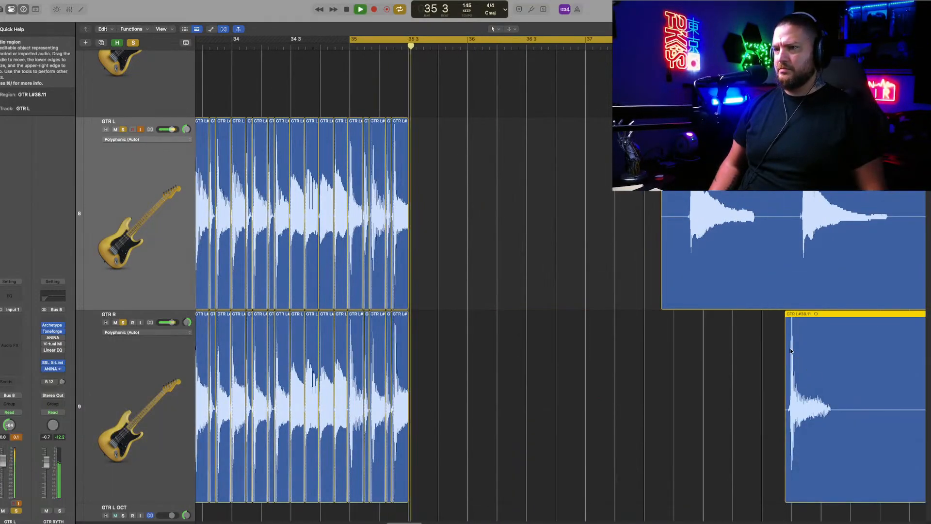
pyautogui.press('space')
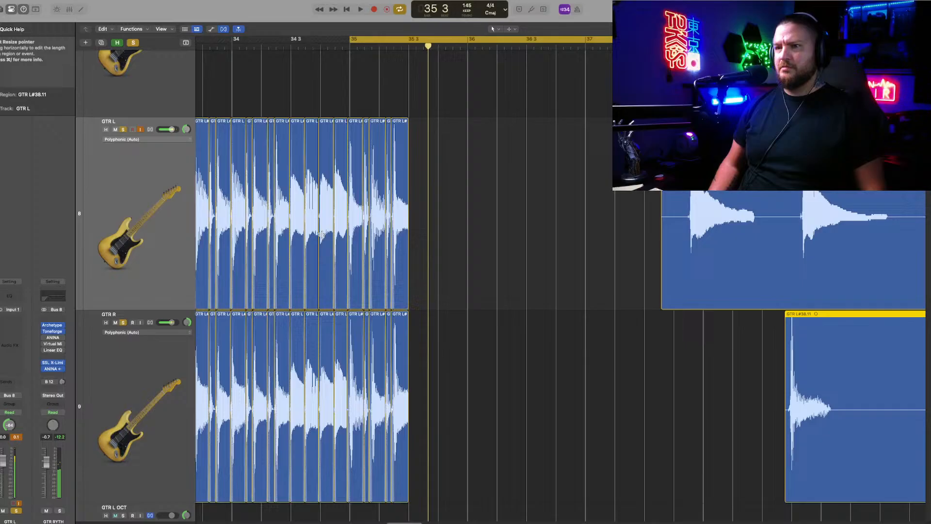
# Step: Compare the edited GTR R and GTR L riffs separately by toggling each track's solo during playback, restoring both solos
pyautogui.click(124, 130)
pyautogui.press('space')
pyautogui.click(123, 130)
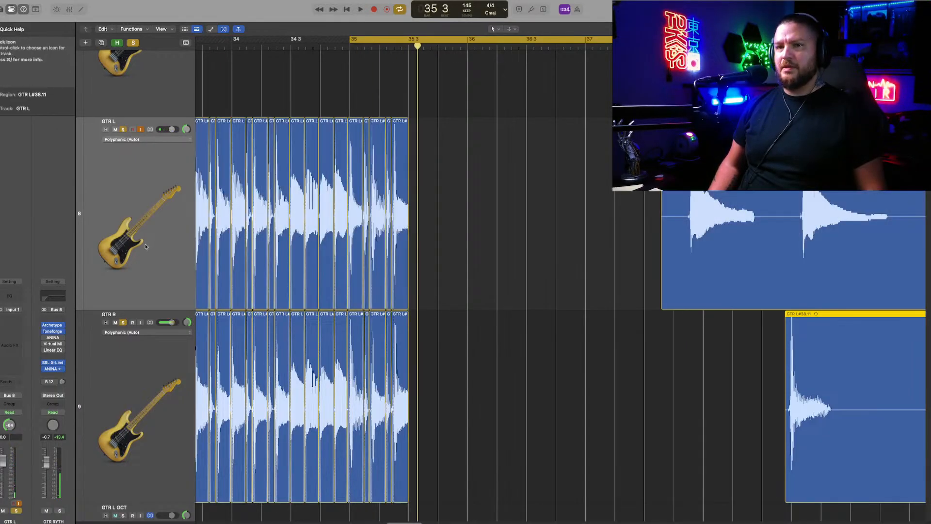
pyautogui.click(124, 323)
pyautogui.press('space')
pyautogui.press('space')
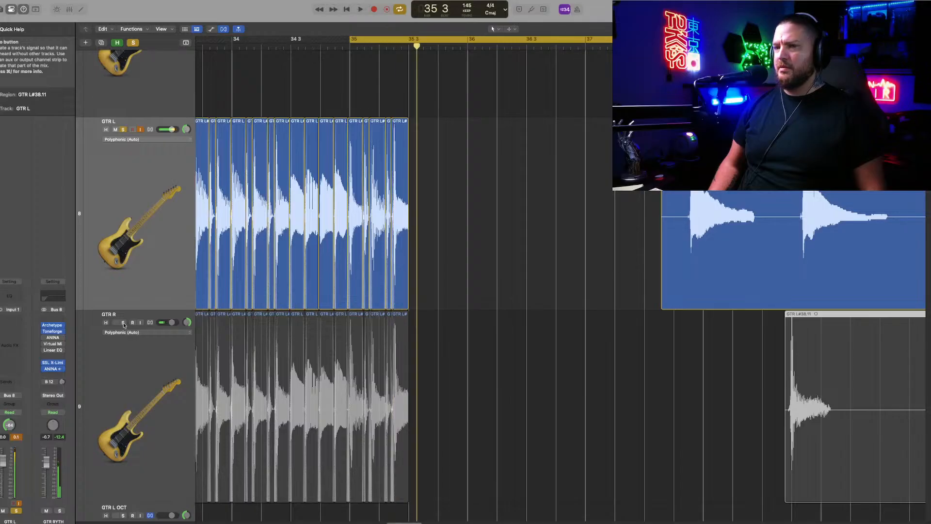
pyautogui.click(124, 323)
# Step: Delete the last GTR L slice before 35 3, turn off cycle mode and audition the leftover GTR L take
pyautogui.click(396, 238)
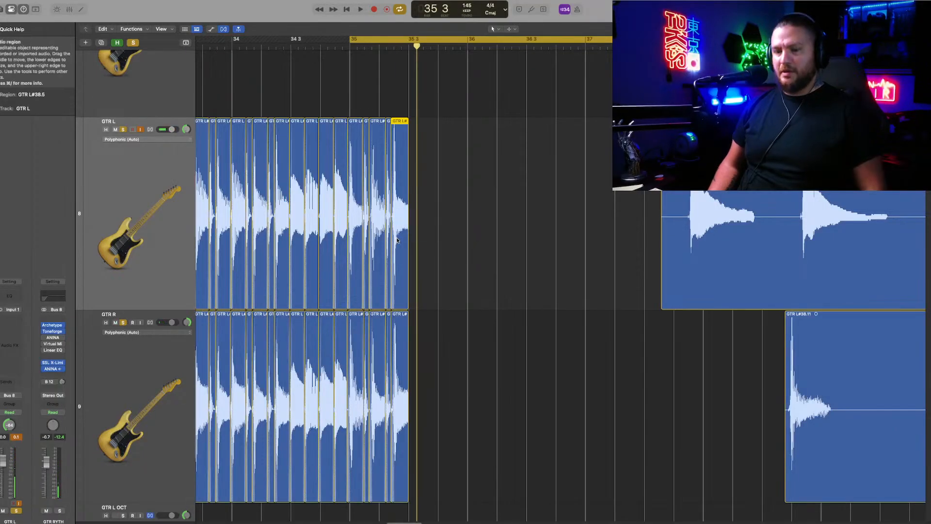
pyautogui.press('Delete')
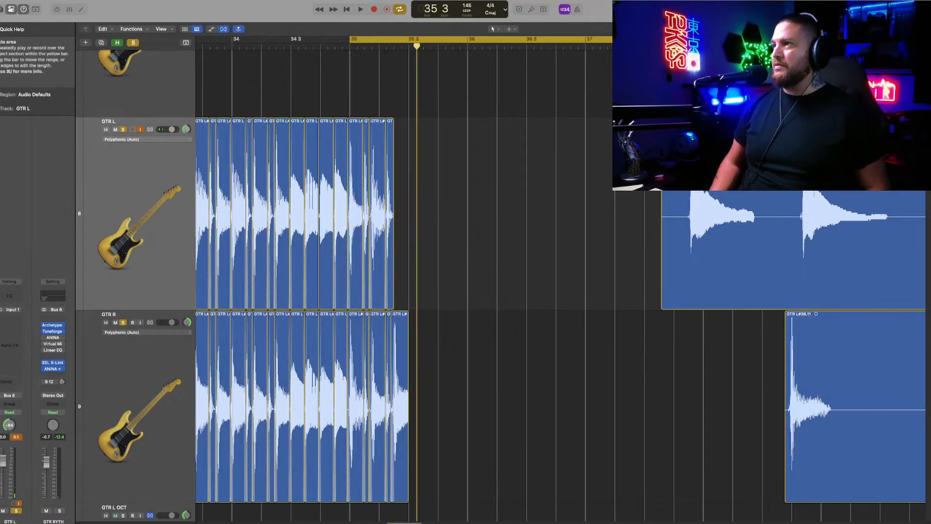
pyautogui.press('c')
pyautogui.press('space')
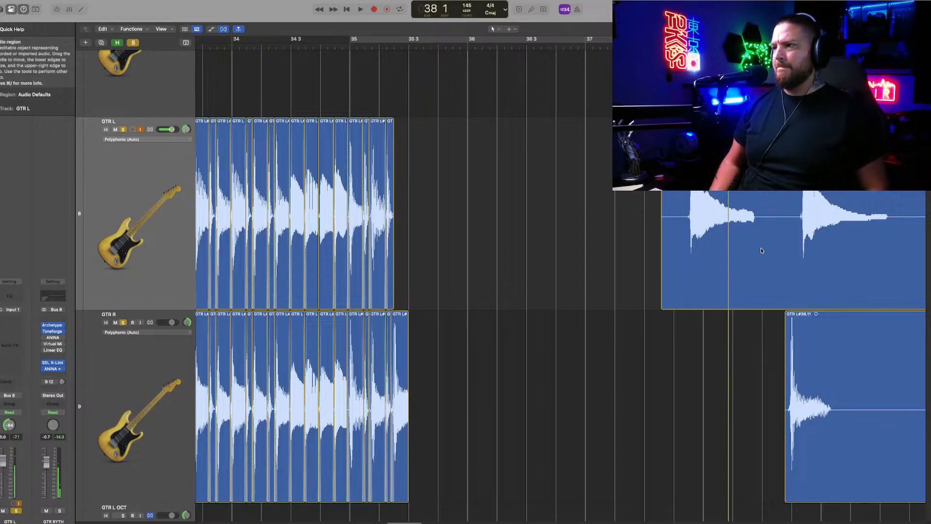
# Step: Move the leftover GTR R hit onto the end of the GTR L riff near 35 2, and delete its surplus audio
pyautogui.press('space')
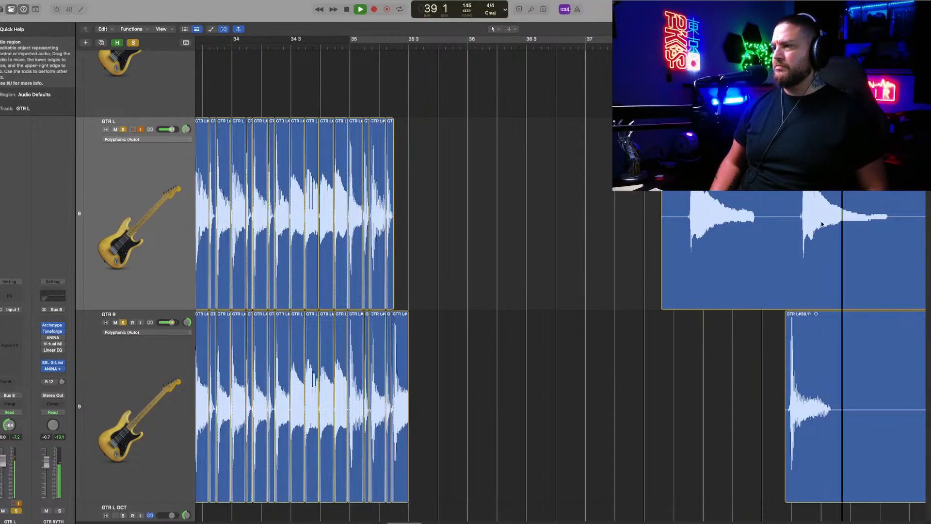
pyautogui.moveTo(820, 423); pyautogui.dragTo(407, 264)
pyautogui.keyDown('super'); pyautogui.doubleClick(511, 417); pyautogui.keyUp('super')
pyautogui.click(546, 397)
pyautogui.press('Delete')
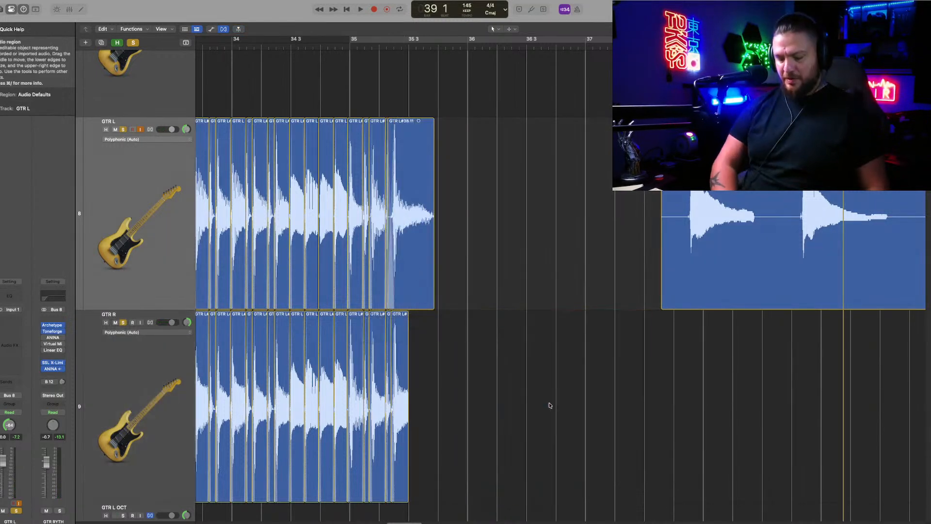
# Step: Trim the end of the added GTR L hit to match the last GTR R slice, auditioning the riff with cycle mode on
pyautogui.press('super+Right')
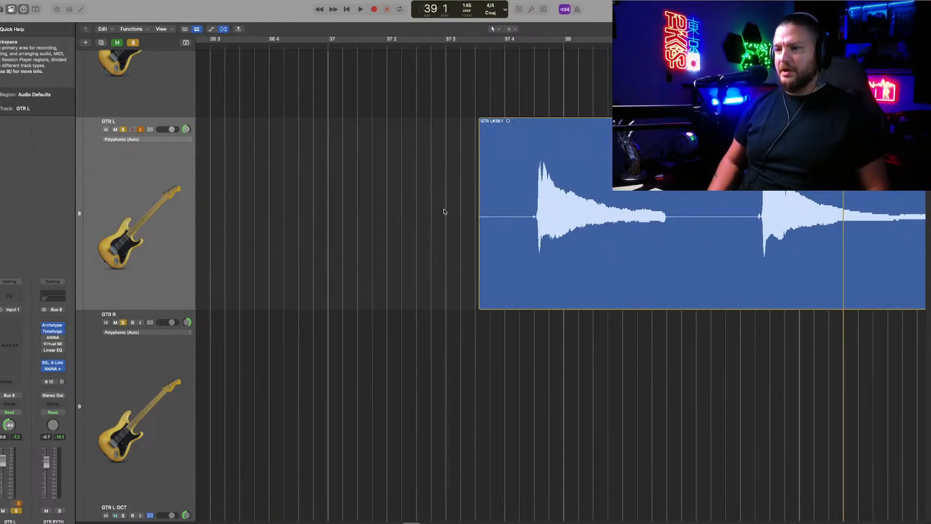
pyautogui.press('c')
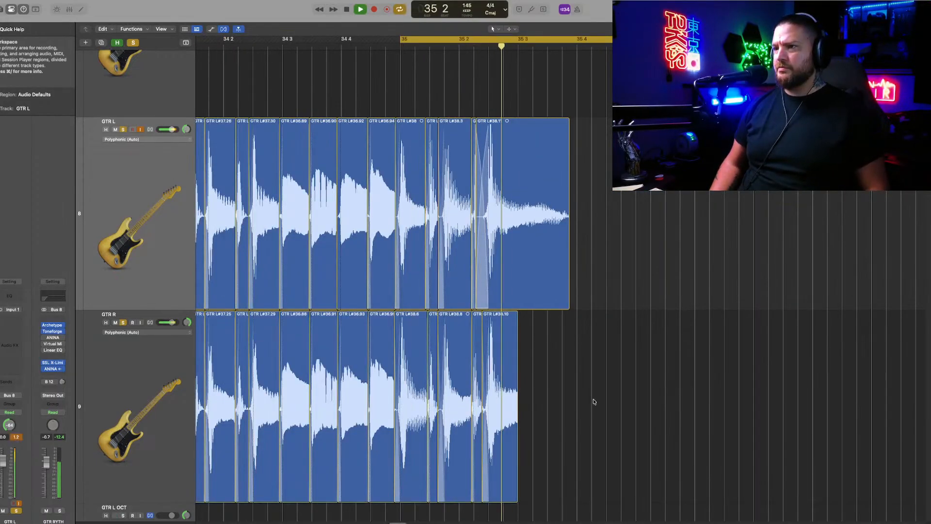
pyautogui.moveTo(567, 299); pyautogui.dragTo(516, 294)
pyautogui.press('space')
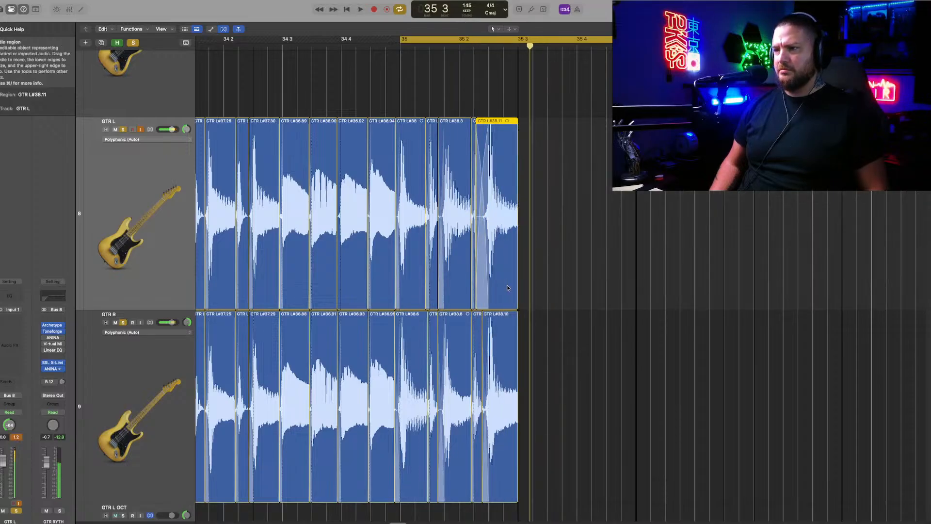
# Step: Copy the ten GTR L and GTR R slices that start at bar 35 and paste them at 35 4
pyautogui.moveTo(587, 221); pyautogui.dragTo(417, 392)
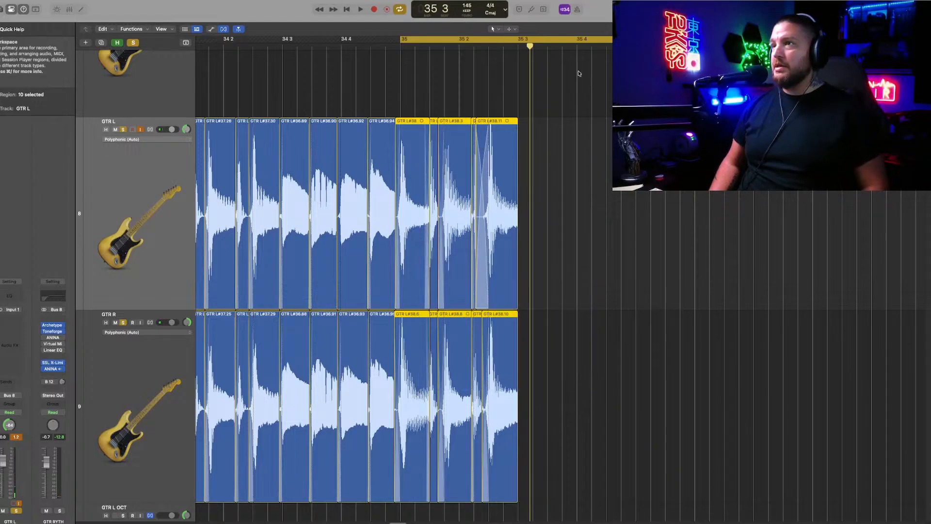
pyautogui.click(576, 45)
pyautogui.press('super+v')
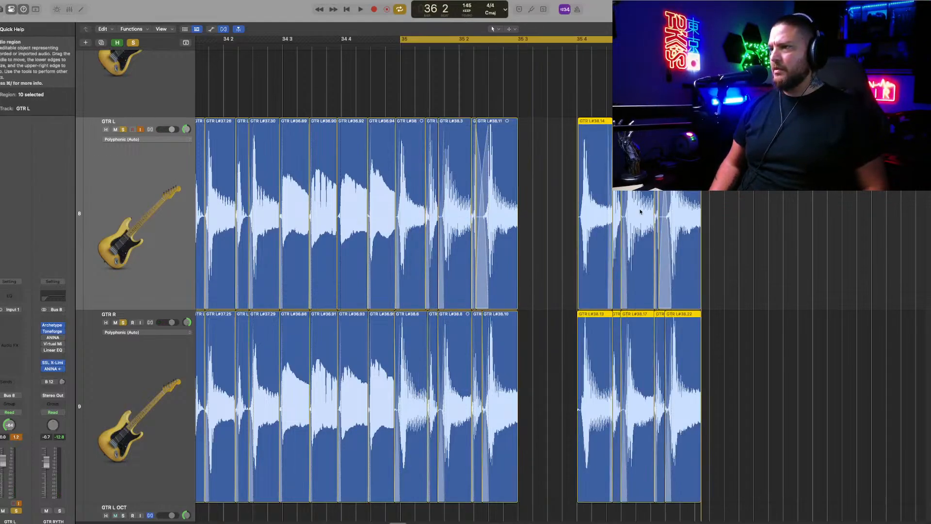
# Step: Lengthen the pasted short second slice pair, place it just after 35 3 with the first pair directly behind it, and audition
pyautogui.click(722, 126)
pyautogui.moveTo(621, 262); pyautogui.dragTo(631, 370)
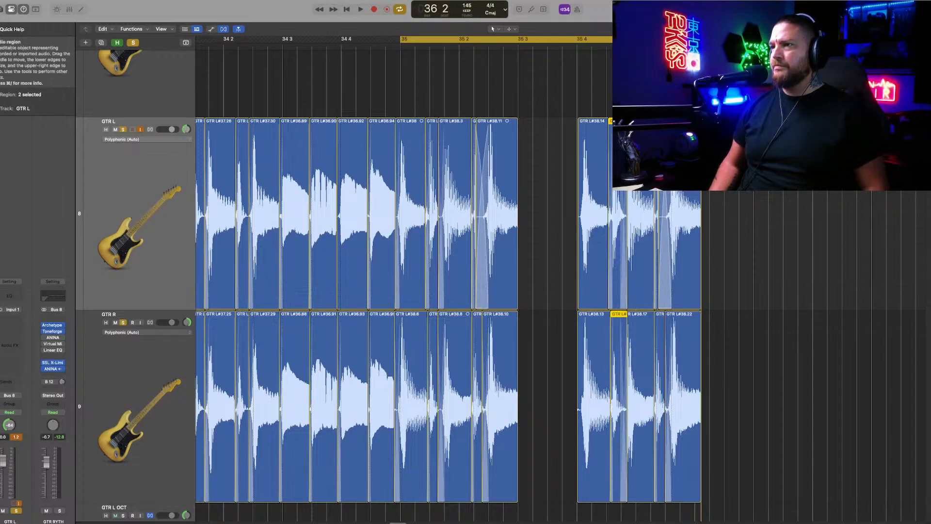
pyautogui.moveTo(617, 121); pyautogui.dragTo(552, 121)
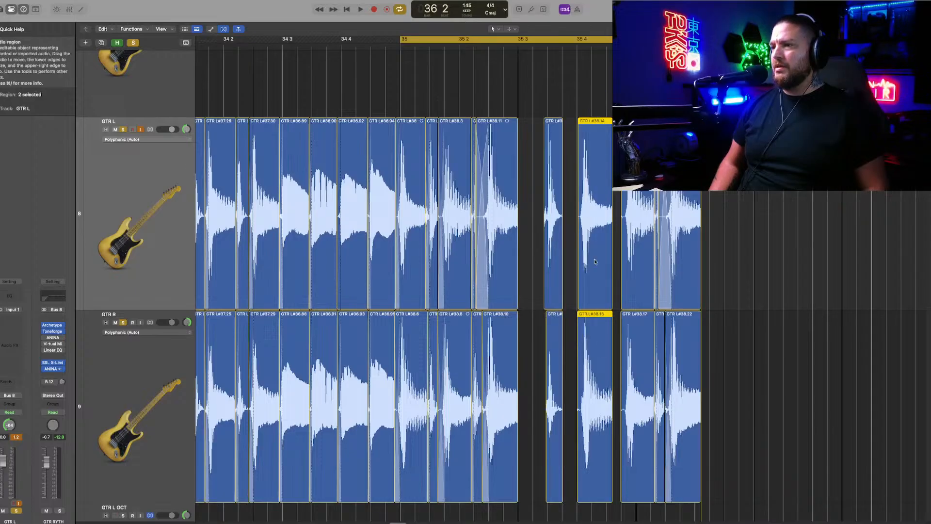
pyautogui.moveTo(597, 145); pyautogui.dragTo(574, 149)
pyautogui.press('space')
pyautogui.press('space')
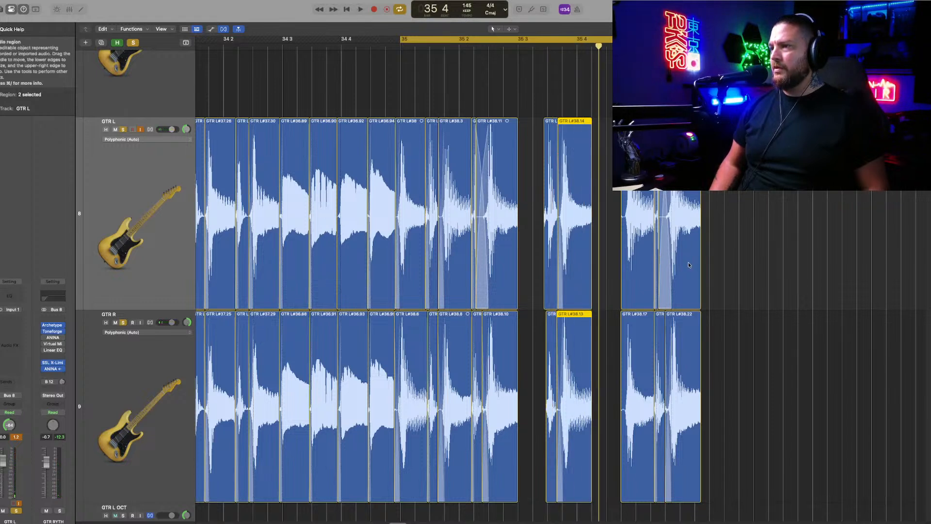
# Step: Lengthen the next short slice pair and move it directly behind the rearranged slices, pull the longer pair up against it, and audition
pyautogui.moveTo(660, 296); pyautogui.dragTo(664, 294)
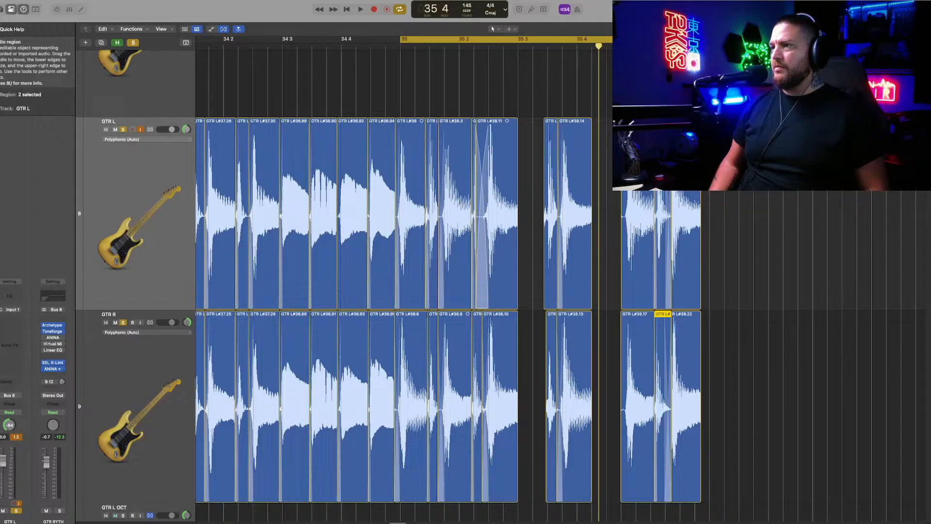
pyautogui.moveTo(665, 130); pyautogui.dragTo(600, 130)
pyautogui.press('space')
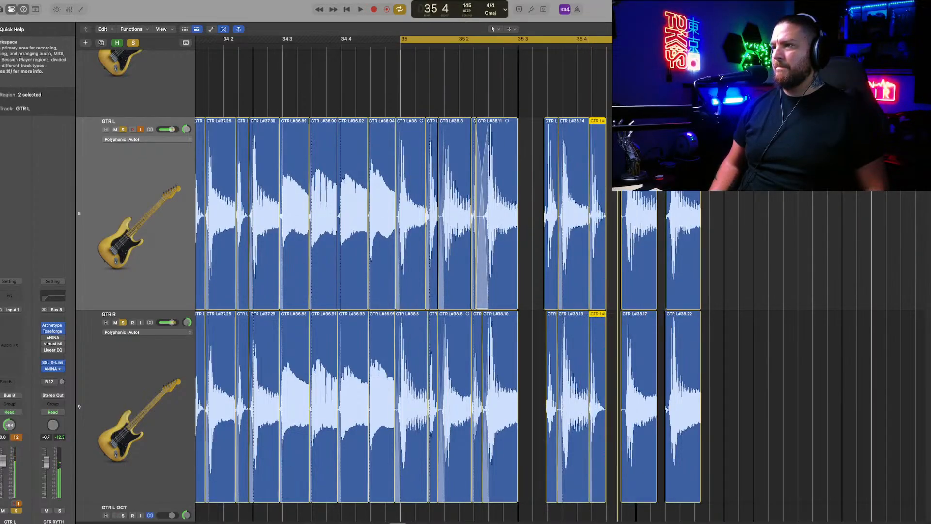
pyautogui.moveTo(636, 236); pyautogui.dragTo(617, 236)
pyautogui.press('space')
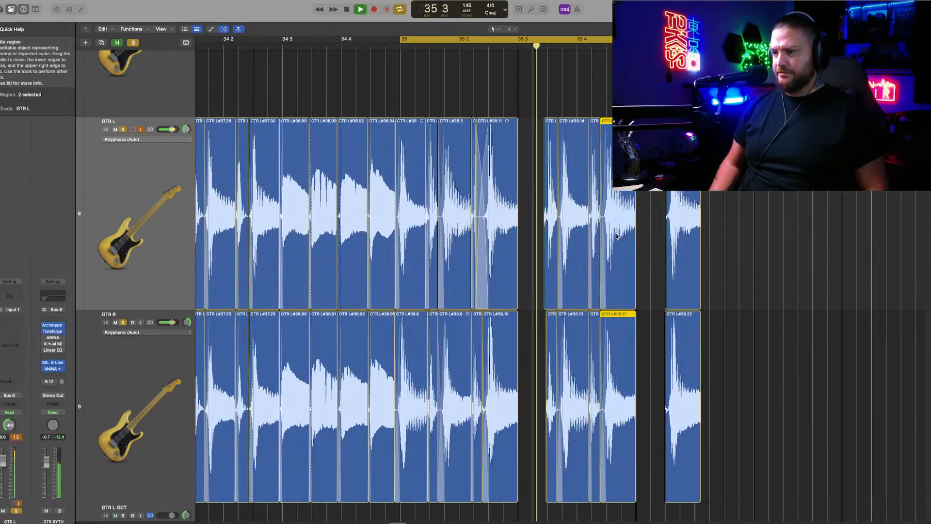
pyautogui.press('space')
# Step: Delete the final pasted slice pair and put a copy of the ten bar 35 slices in its place on both guitars, checking by playback
pyautogui.moveTo(767, 210); pyautogui.dragTo(668, 333)
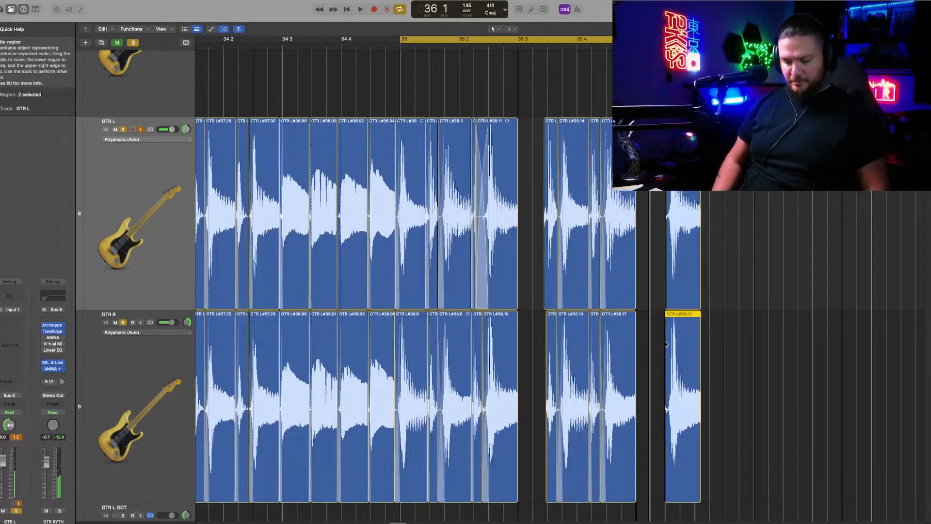
pyautogui.press('Delete')
pyautogui.moveTo(521, 79); pyautogui.dragTo(413, 353)
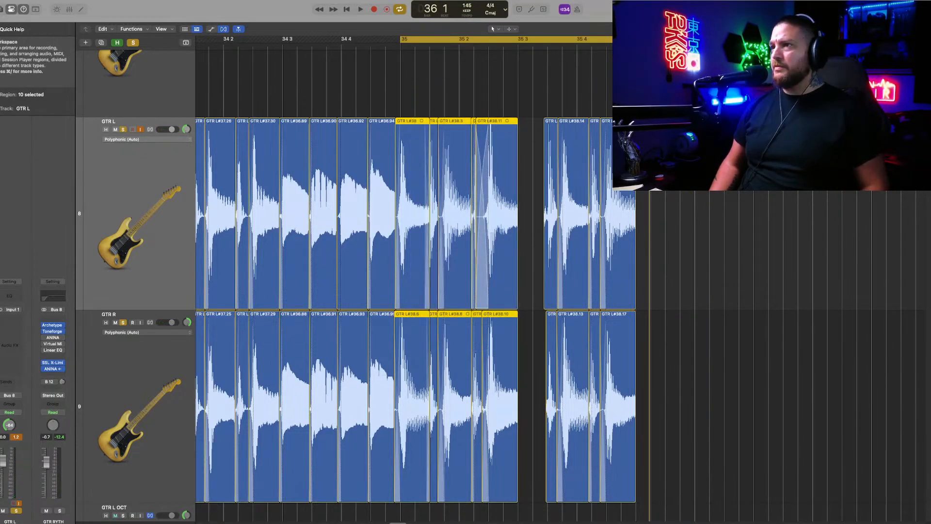
pyautogui.press('super+v')
pyautogui.moveTo(651, 212); pyautogui.dragTo(644, 212)
pyautogui.press('space')
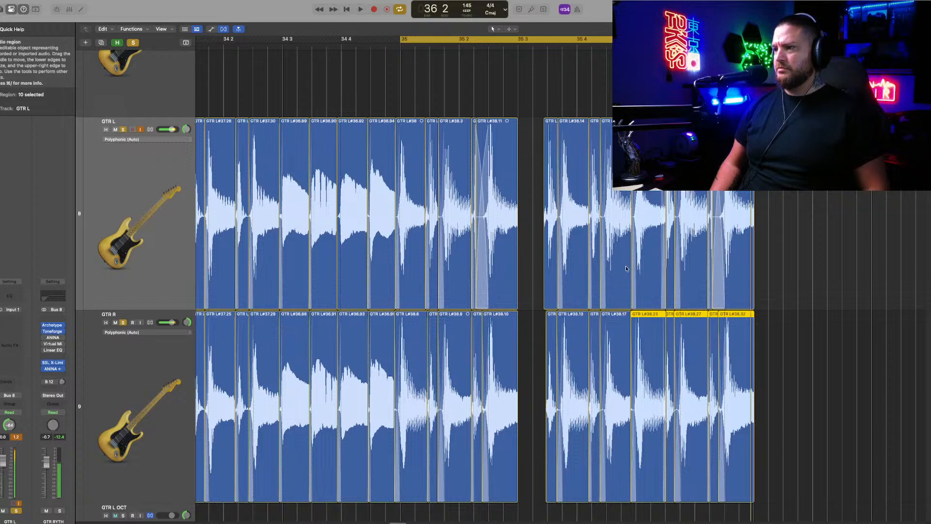
# Step: Trim the start of the leftover GTR L region, move its first hit to about 36 3, and split the region at 37 1
pyautogui.moveTo(395, 521); pyautogui.dragTo(407, 522)
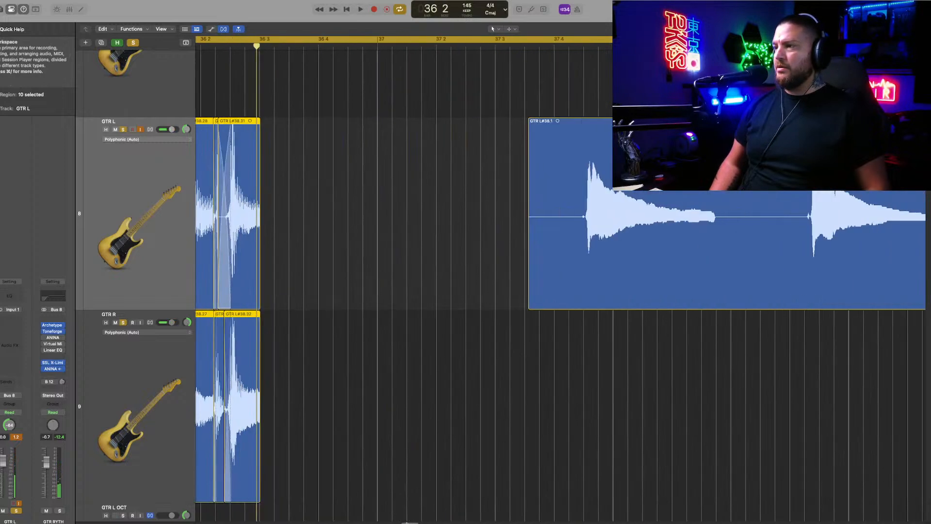
pyautogui.moveTo(529, 301); pyautogui.dragTo(583, 290)
pyautogui.moveTo(677, 267); pyautogui.dragTo(353, 263)
pyautogui.click(378, 244)
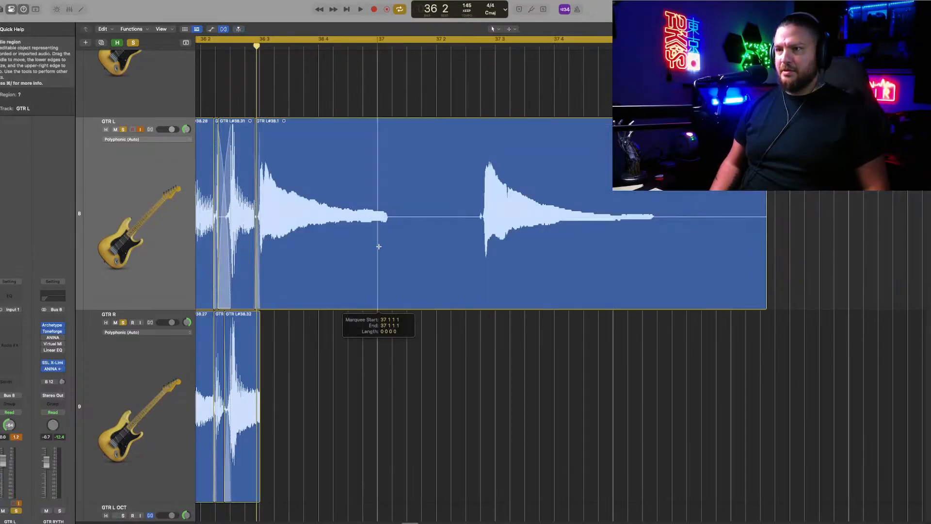
# Step: Move the trimmed second leftover hit to GTR R at about 36 3, cut it off at bar 37, and play the riff
pyautogui.moveTo(380, 296); pyautogui.dragTo(480, 277)
pyautogui.moveTo(520, 181); pyautogui.dragTo(299, 373)
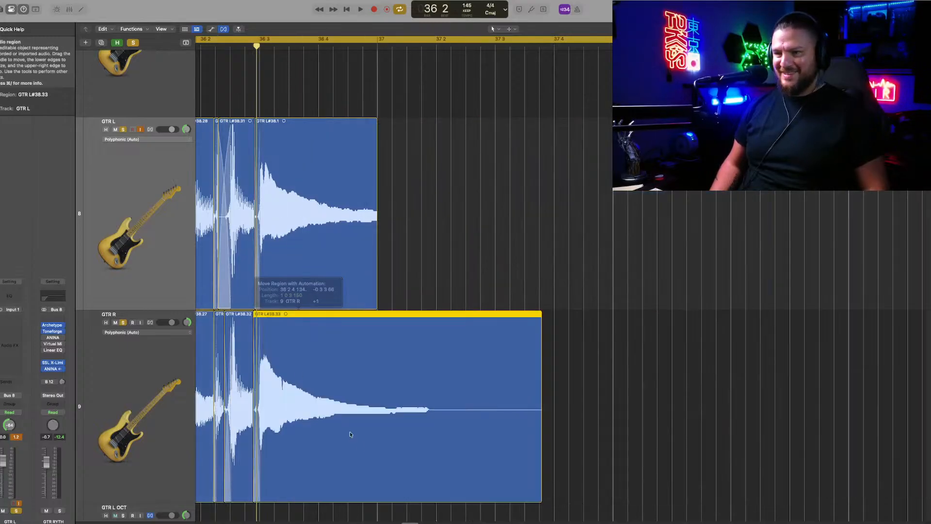
pyautogui.click(378, 449)
pyautogui.press('Delete')
pyautogui.press('space')
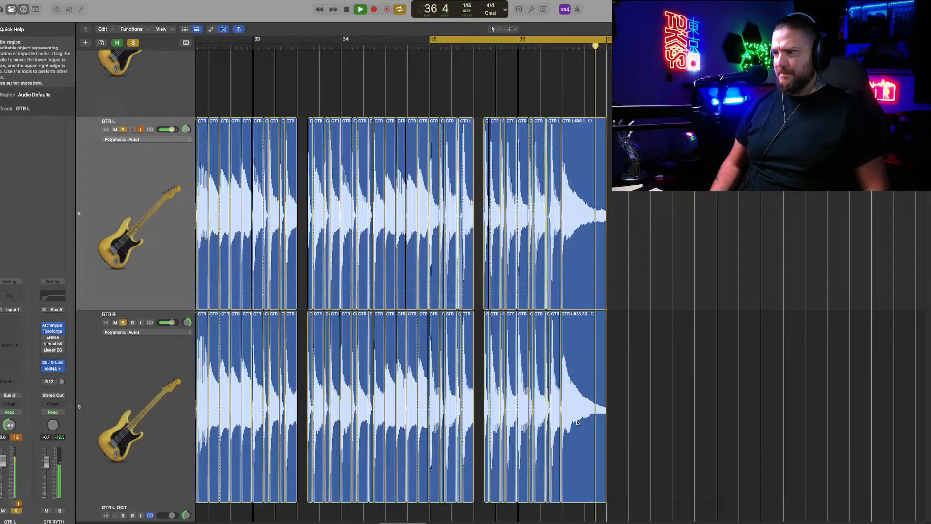
# Step: Clear all solos, turn off cycle mode, and play both guitar riffs in the full mix from bar 28
pyautogui.press('super+Left')
pyautogui.press('super+Left')
pyautogui.press('super+Left')
pyautogui.press('super+Left')
pyautogui.press('super+Left')
pyautogui.press('super+Left')
pyautogui.press('super+Up')
pyautogui.press('super+Up')
pyautogui.press('super+Up')
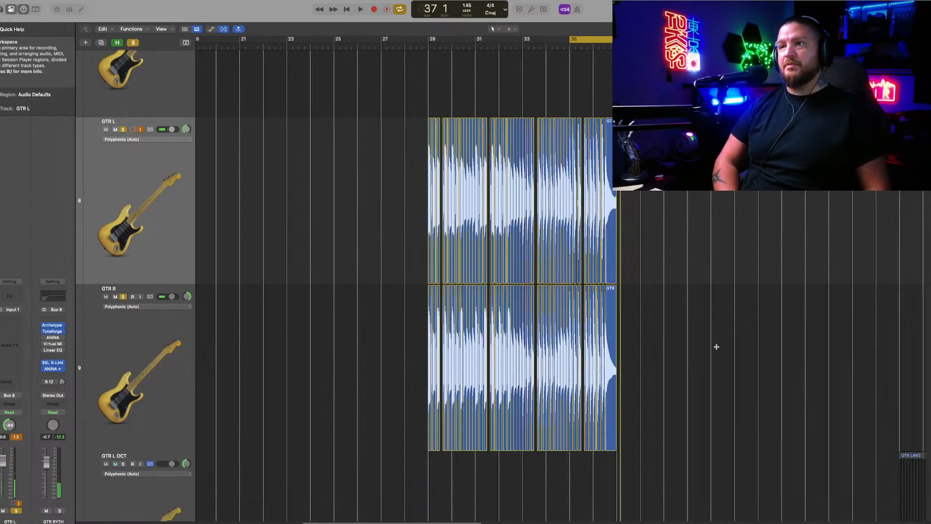
pyautogui.click(134, 43)
pyautogui.click(608, 41)
pyautogui.click(405, 47)
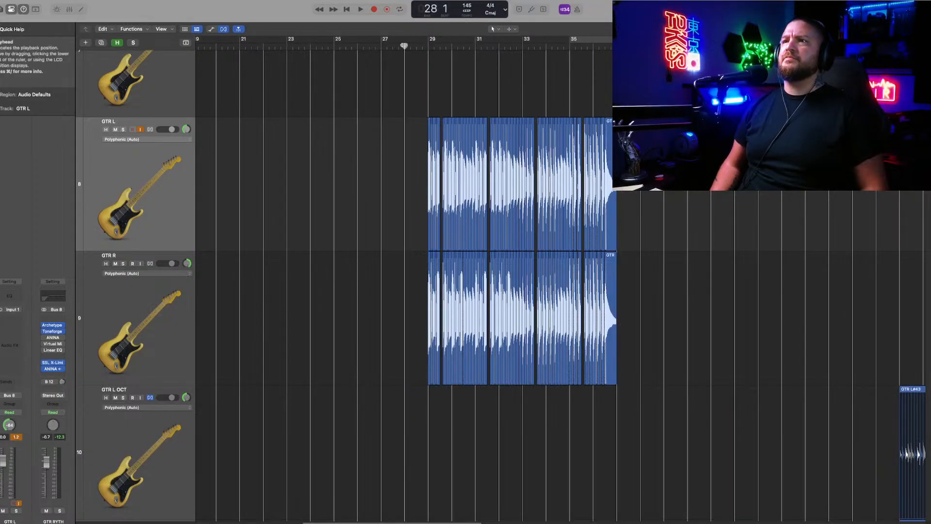
pyautogui.press('space')
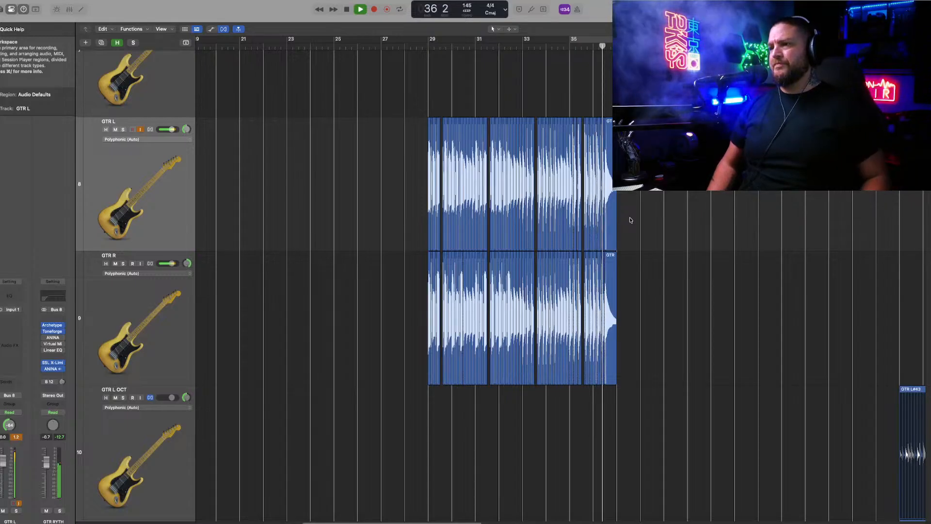
pyautogui.press('space')
# Step: Transpose the final GTR L and GTR R regions by 12 semitones and play the riff from 28 3
pyautogui.moveTo(658, 195); pyautogui.dragTo(611, 297)
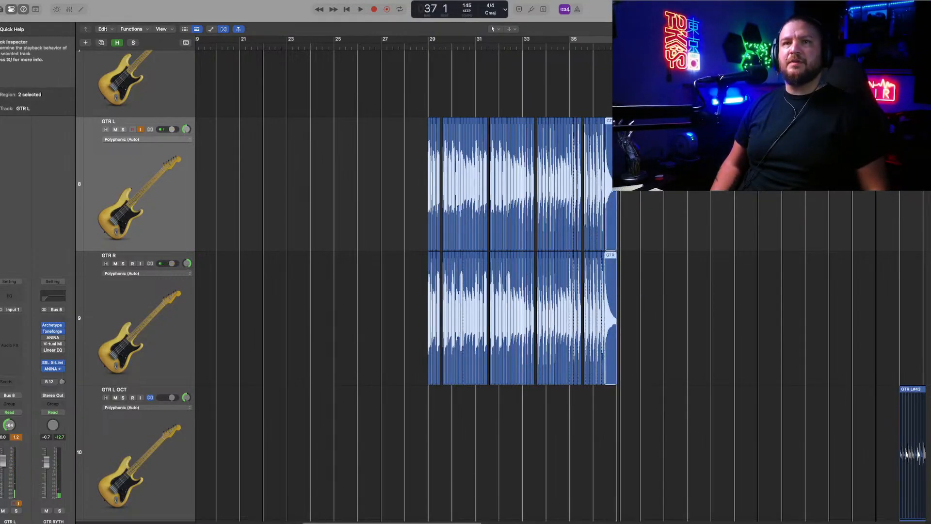
pyautogui.click(22, 94)
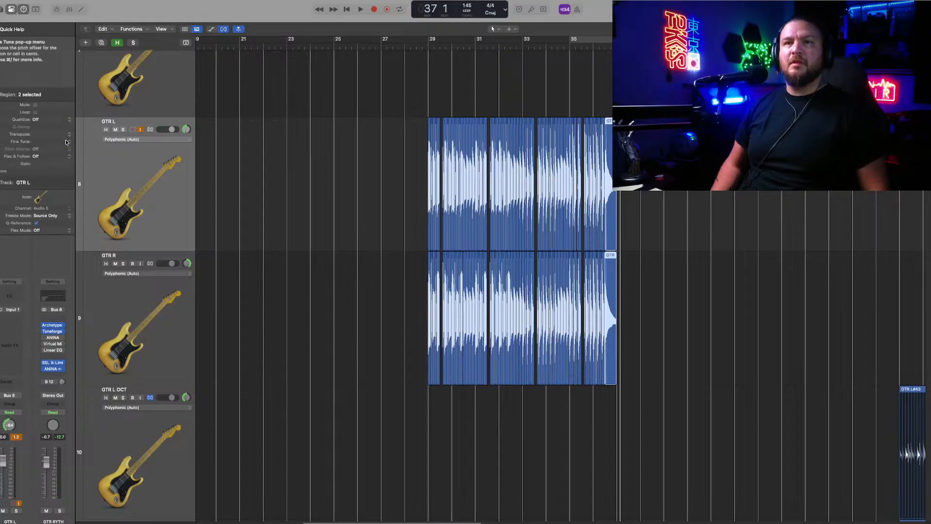
pyautogui.click(68, 135)
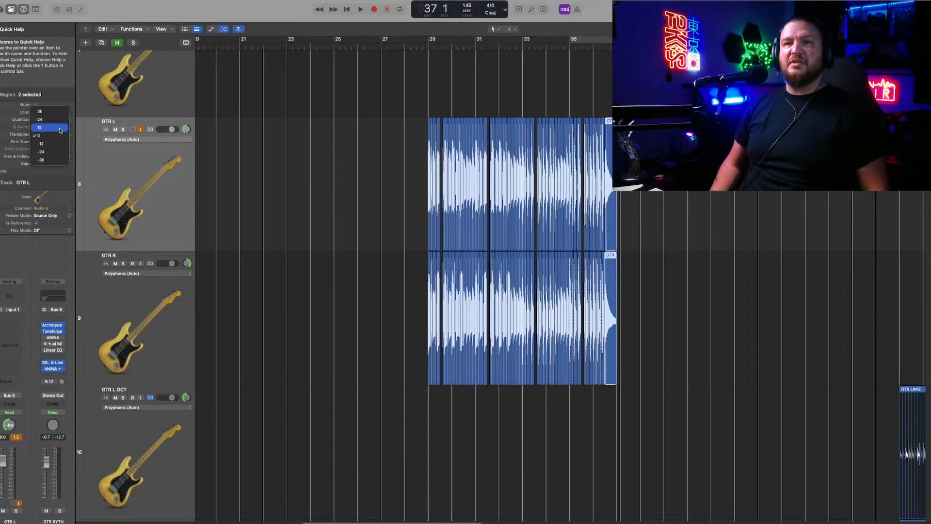
pyautogui.click(60, 129)
pyautogui.click(420, 47)
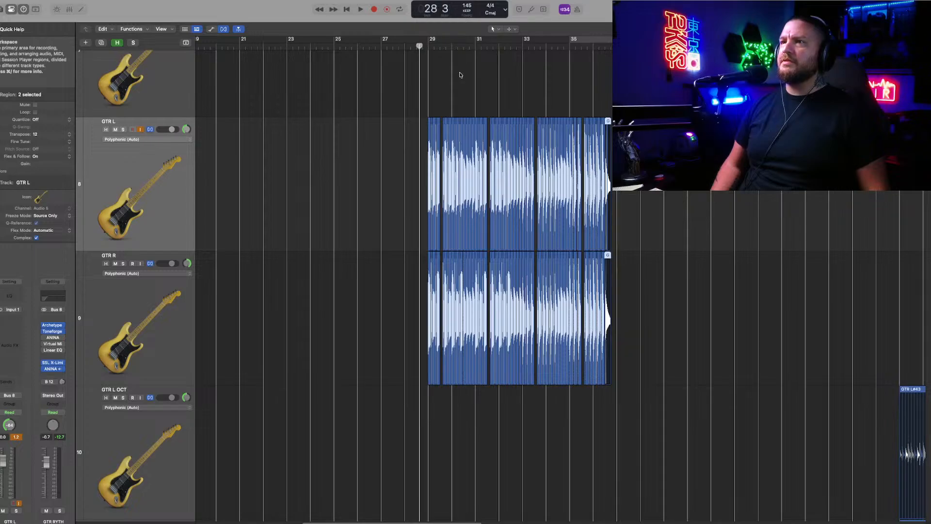
pyautogui.press('space')
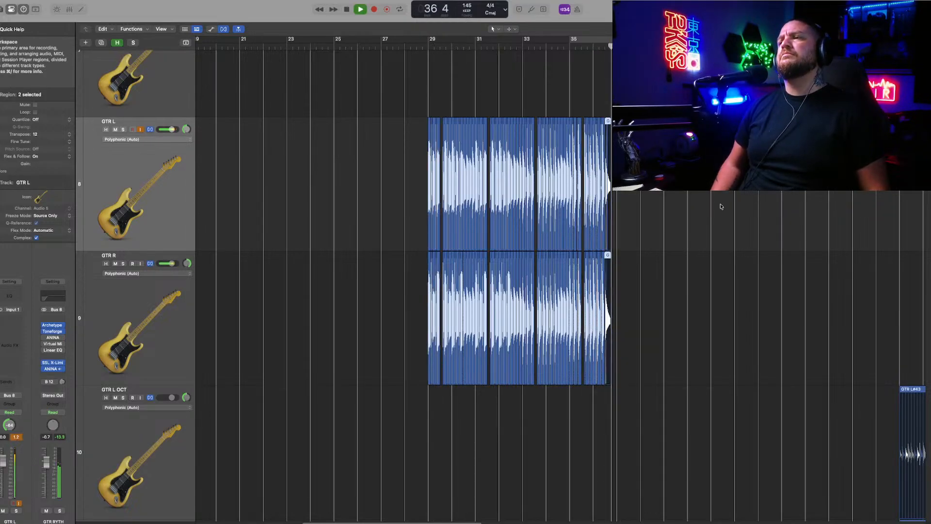
# Step: Audition the transposed ending from bar 36 and slightly extend the end of the final GTR L and GTR R regions
pyautogui.press('super+Right')
pyautogui.press('super+Right')
pyautogui.press('super+Right')
pyautogui.press('super+Right')
pyautogui.press('super+Right')
pyautogui.press('super+Right')
pyautogui.press('super+Right')
pyautogui.press('super+Right')
pyautogui.press('super+Right')
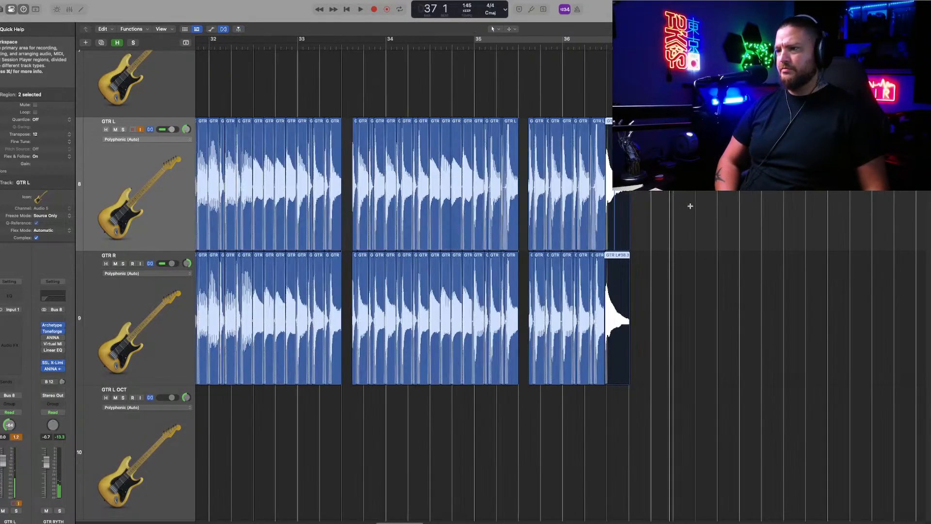
pyautogui.click(559, 46)
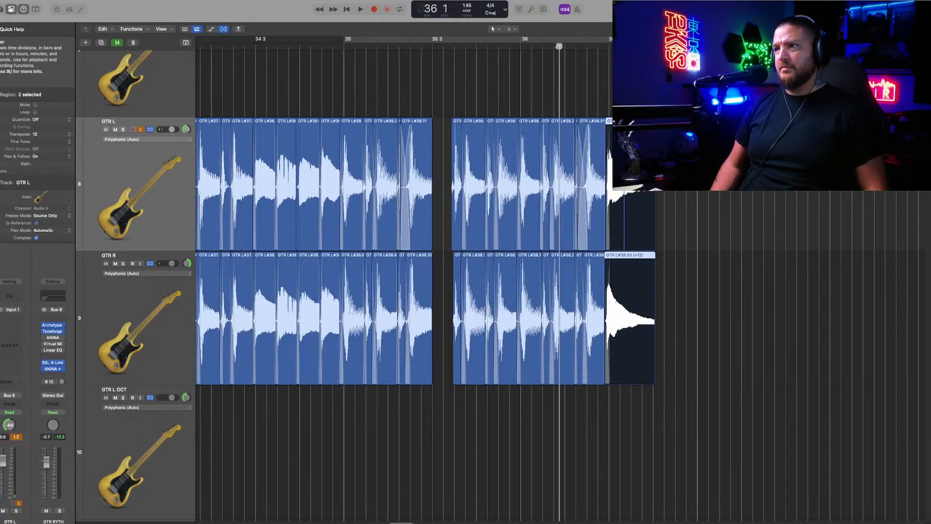
pyautogui.press('space')
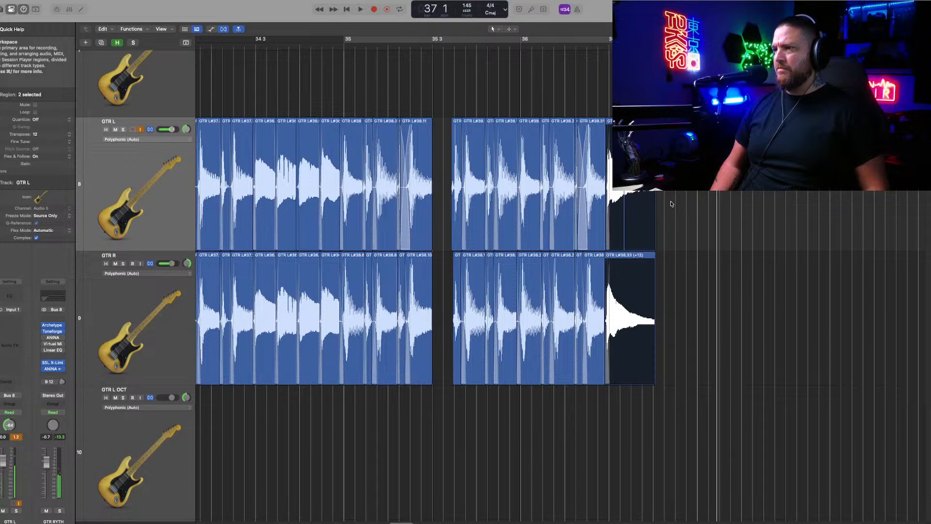
pyautogui.moveTo(653, 364)
pyautogui.mouseDown()
pyautogui.moveTo(691, 362)
pyautogui.moveTo(659, 363)
pyautogui.mouseUp()
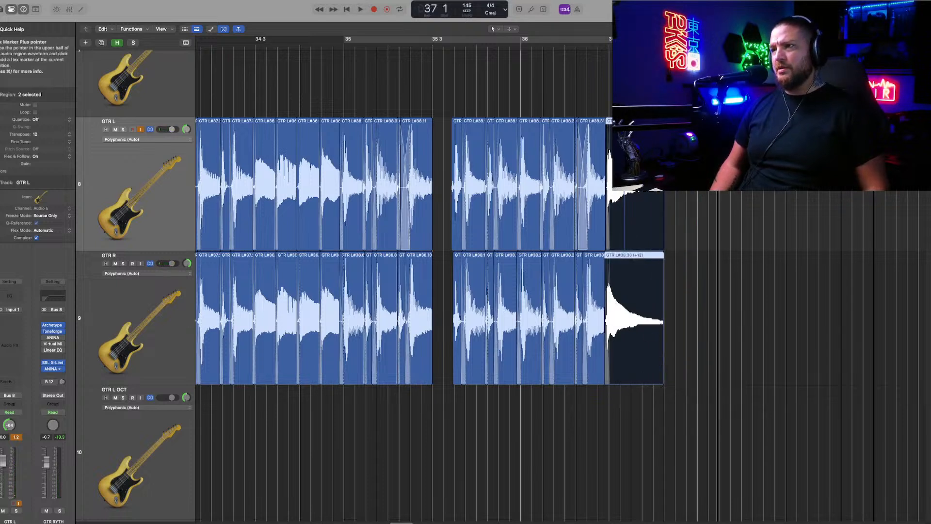
# Step: Turn off Flex on the GTR L and GTR R tracks and play the ending again
pyautogui.click(150, 129)
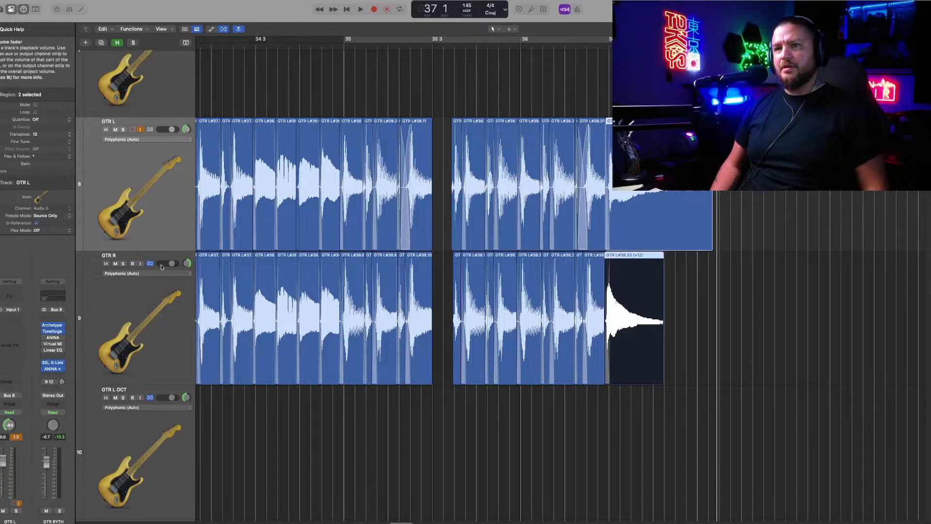
pyautogui.click(150, 263)
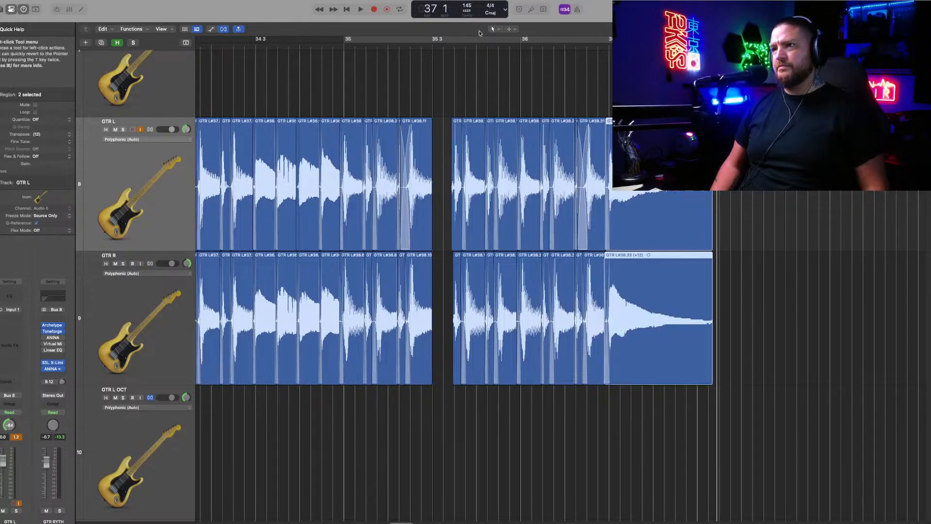
pyautogui.press('space')
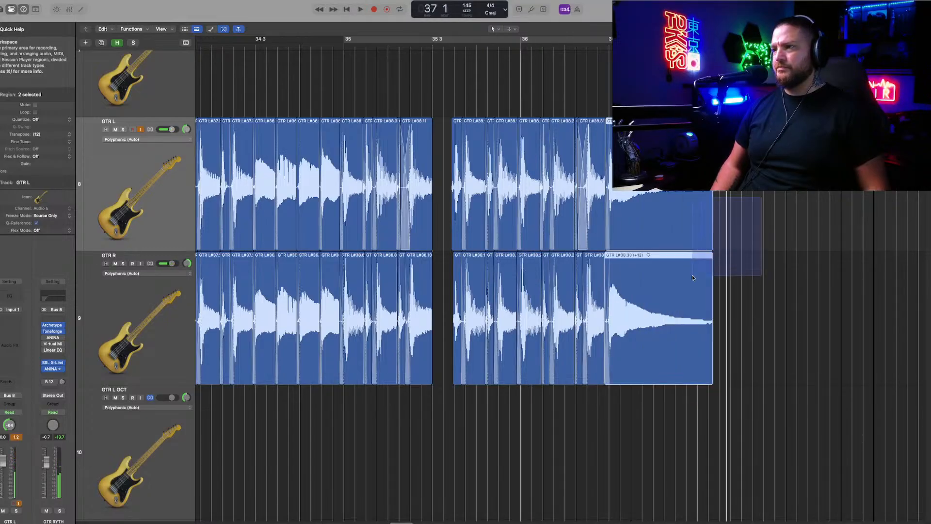
# Step: Hide the Flex editing view, reselect the final GTR L and GTR R regions, and play the ending around bar 36
pyautogui.click(775, 208)
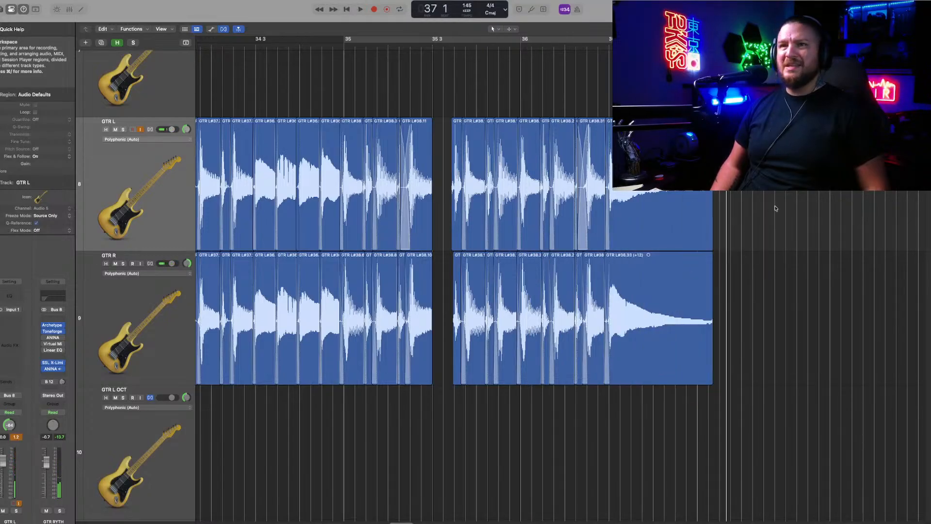
pyautogui.click(223, 29)
pyautogui.moveTo(787, 215); pyautogui.dragTo(674, 285)
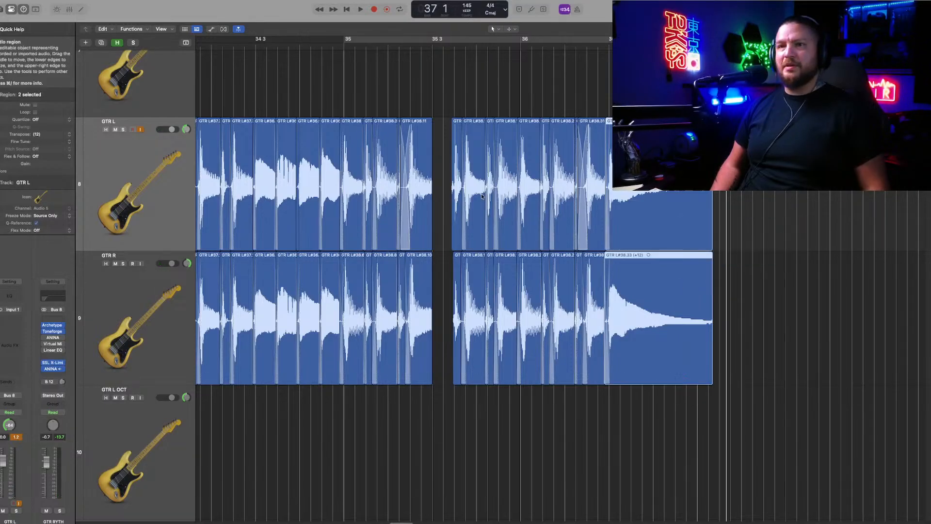
pyautogui.click(69, 136)
pyautogui.click(58, 135)
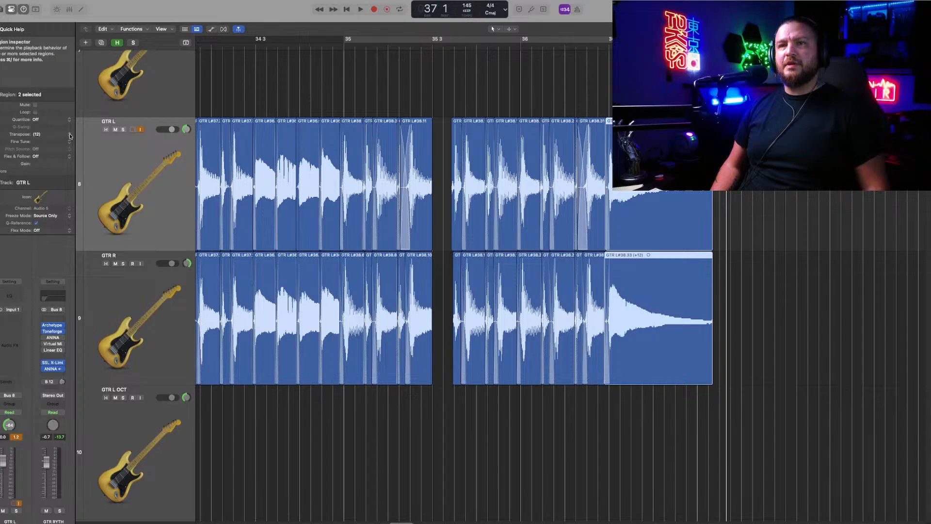
pyautogui.press('space')
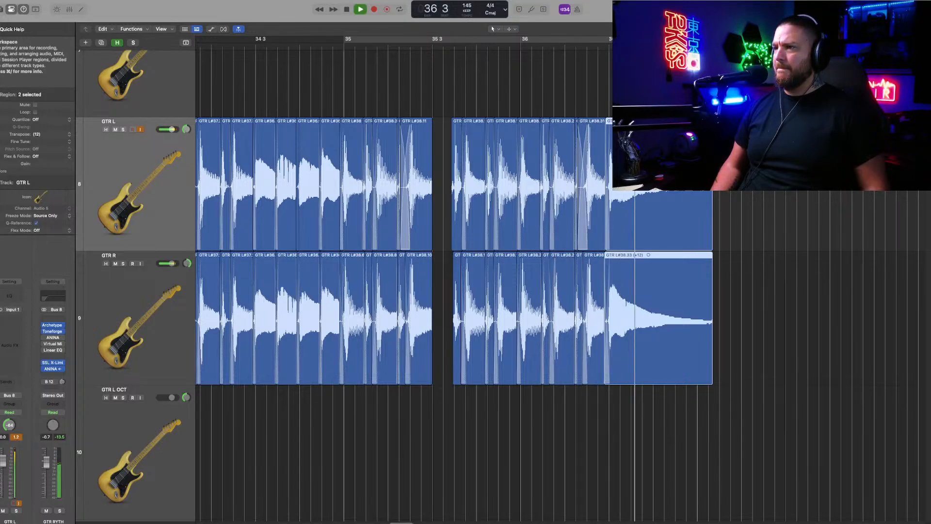
pyautogui.press('space')
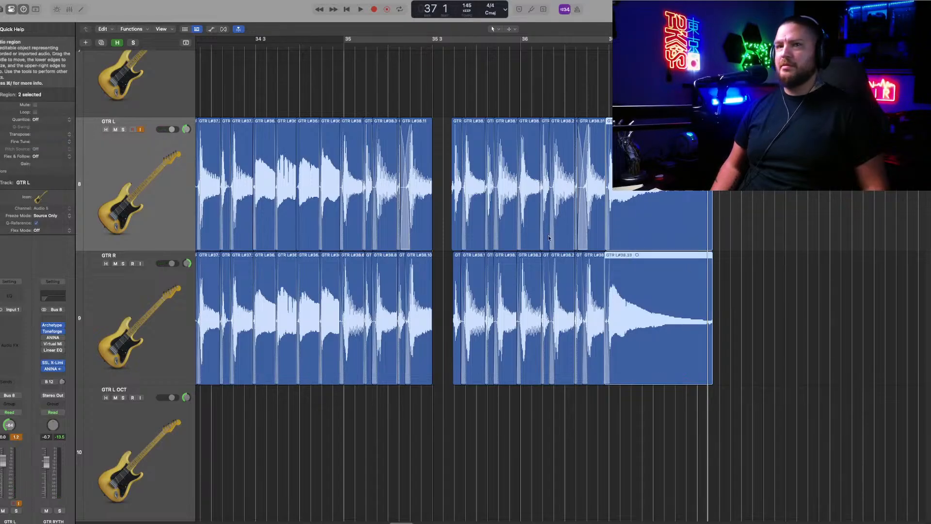
# Step: Reapply the 12-semitone transposition to the final GTR L and GTR R regions and stretch their ends out to about bar 37
pyautogui.click(69, 121)
pyautogui.click(69, 110)
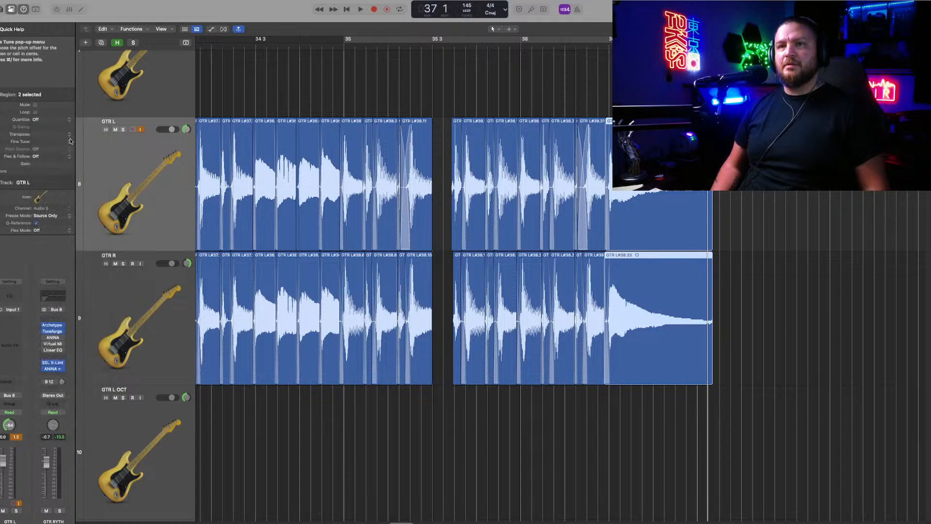
pyautogui.click(70, 135)
pyautogui.click(53, 129)
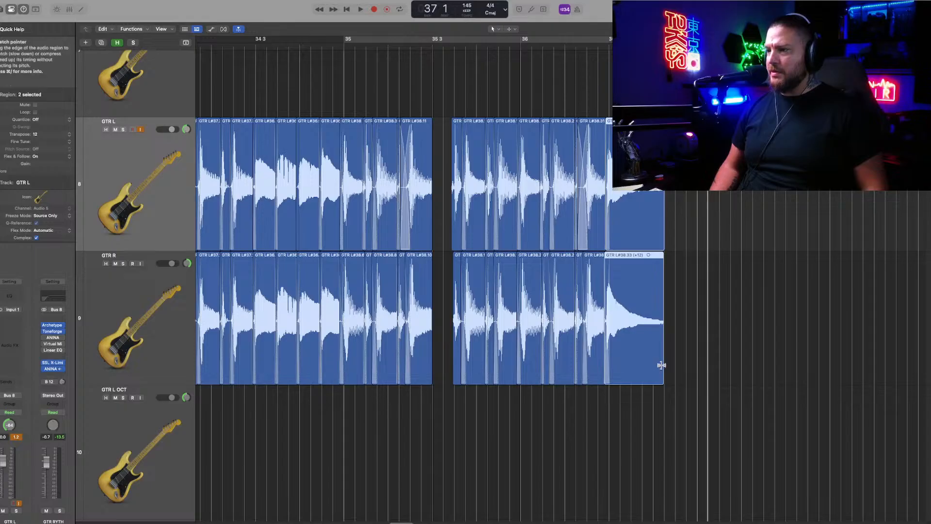
pyautogui.moveTo(661, 365); pyautogui.dragTo(702, 361)
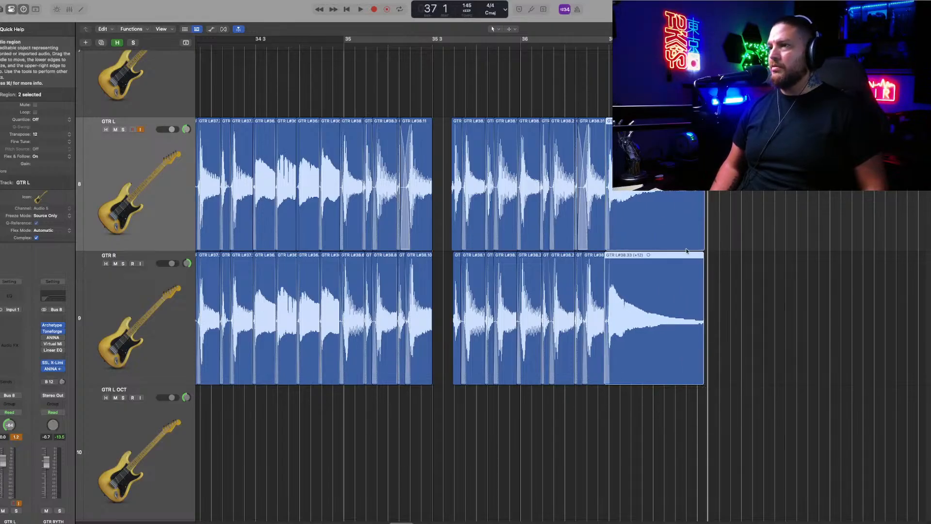
# Step: Play the stretched ending and slightly shorten the ends of the final GTR L and GTR R regions
pyautogui.press('space')
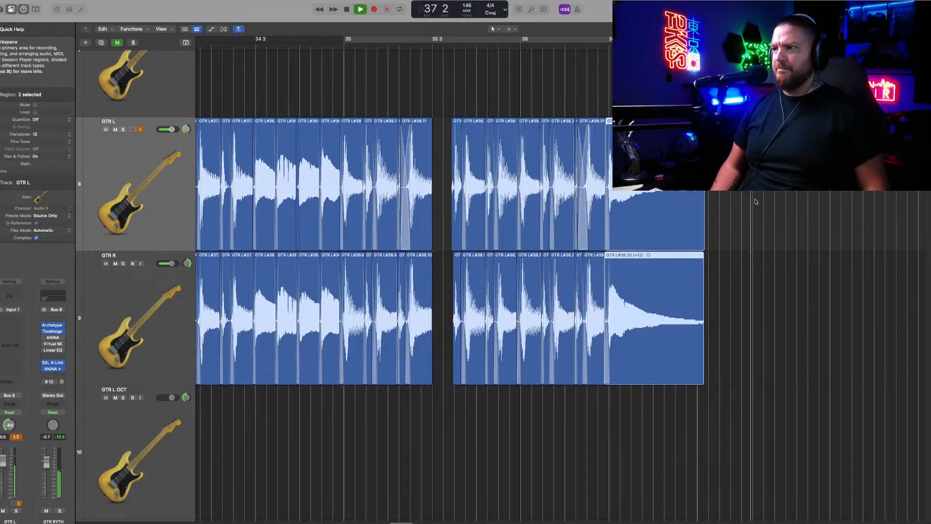
pyautogui.press('space')
pyautogui.moveTo(703, 236); pyautogui.dragTo(696, 236)
pyautogui.moveTo(701, 359); pyautogui.dragTo(697, 359)
# Step: Play the complete GTR L and GTR R riff in the mix through past its ending at bar 37
pyautogui.press('super+Left')
pyautogui.press('super+Left')
pyautogui.press('super+Left')
pyautogui.press('super+Left')
pyautogui.press('super+Left')
pyautogui.press('super+Left')
pyautogui.press('super+Left')
pyautogui.press('super+Left')
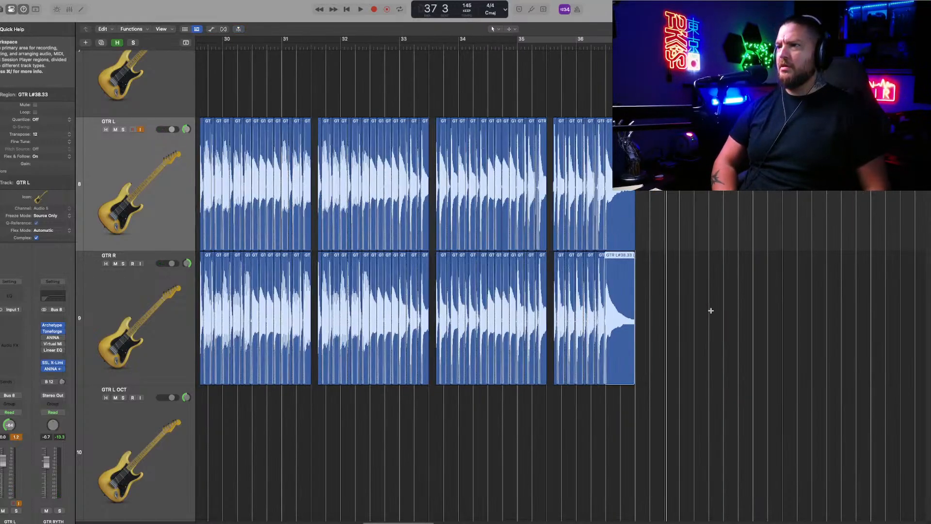
pyautogui.moveTo(668, 166); pyautogui.dragTo(382, 348)
pyautogui.click(776, 259)
pyautogui.press('space')
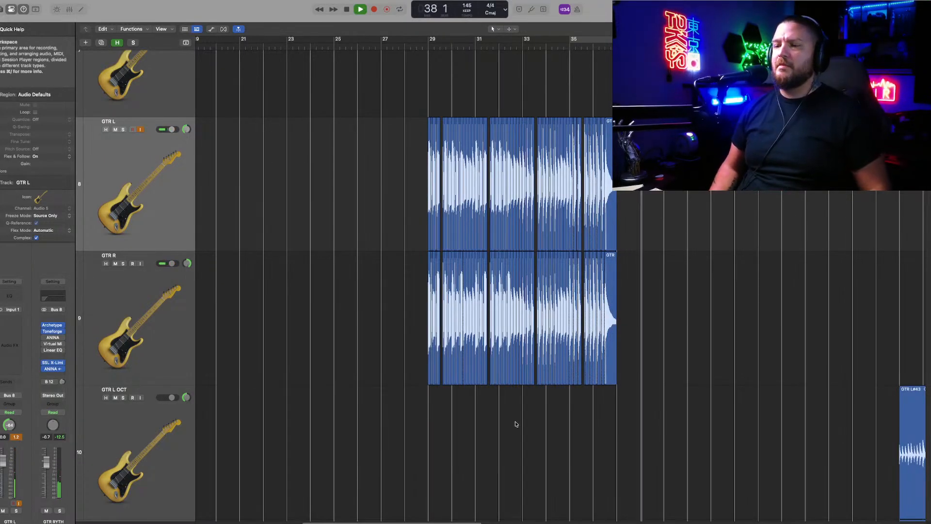
pyautogui.press('space')
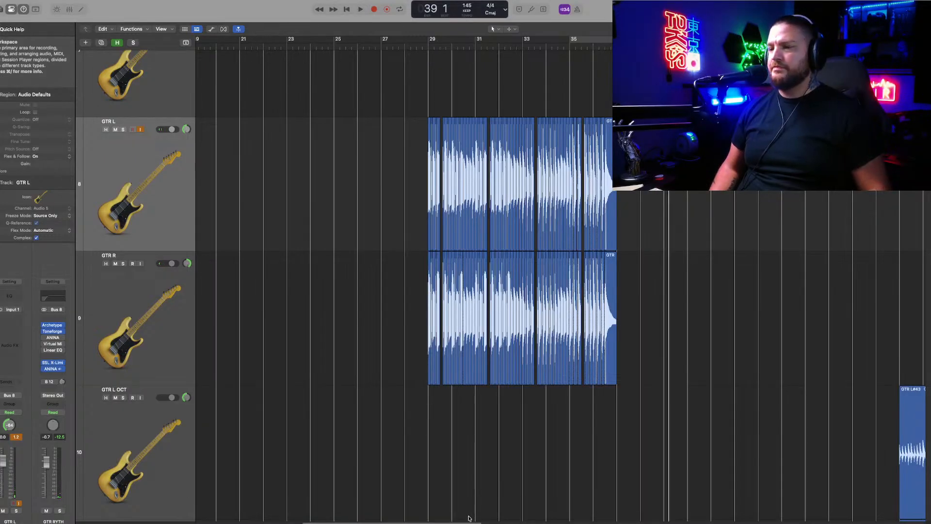
# Step: Look over the full arrangement, from the finished GTR L and GTR R riff to the octave guitar regions
pyautogui.moveTo(469, 523); pyautogui.dragTo(509, 523)
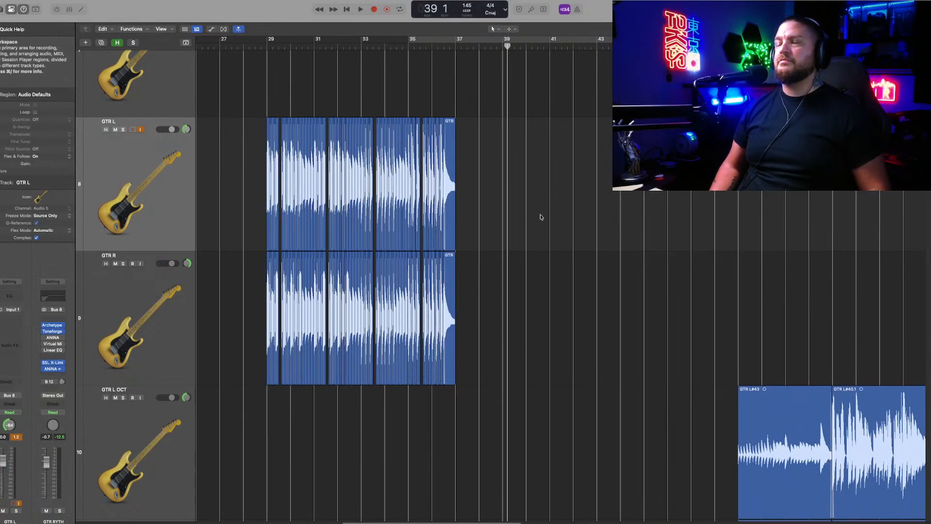
pyautogui.moveTo(589, 166); pyautogui.dragTo(246, 309)
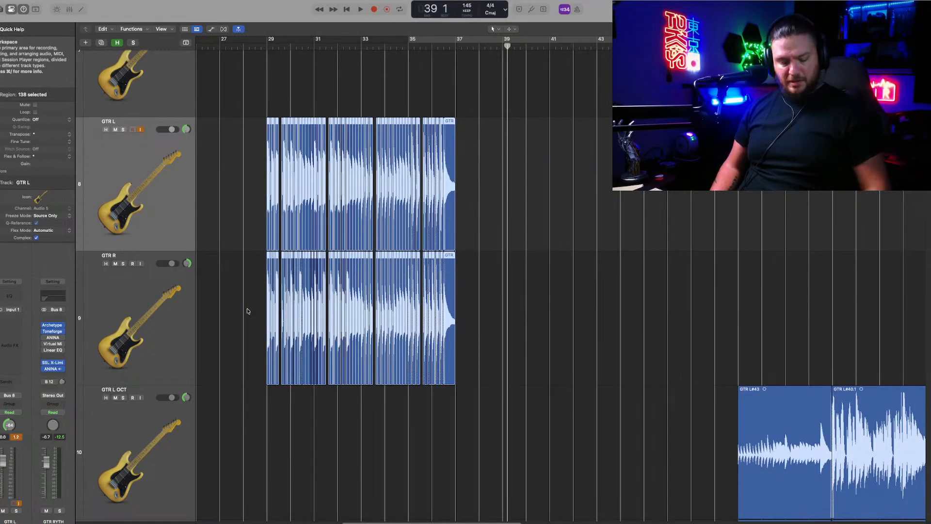
pyautogui.click(513, 171)
pyautogui.moveTo(458, 522); pyautogui.dragTo(856, 519)
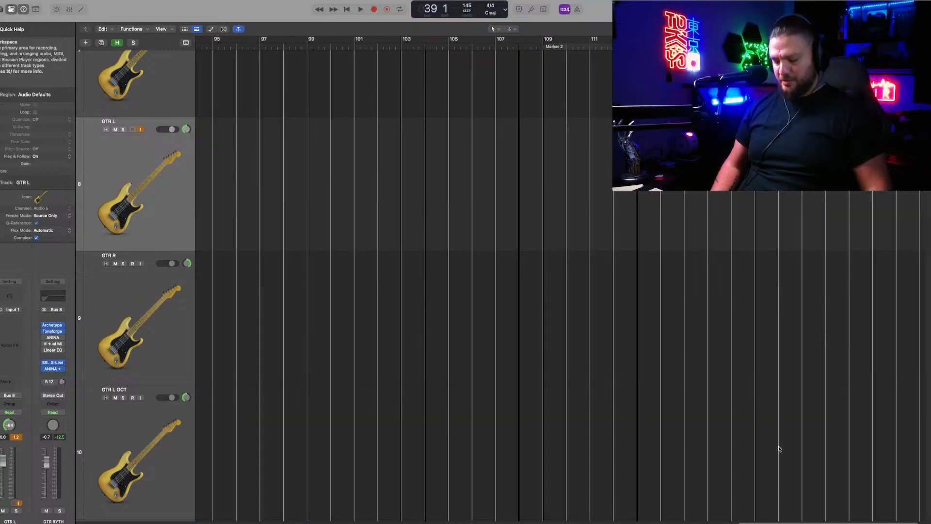
pyautogui.press('z')
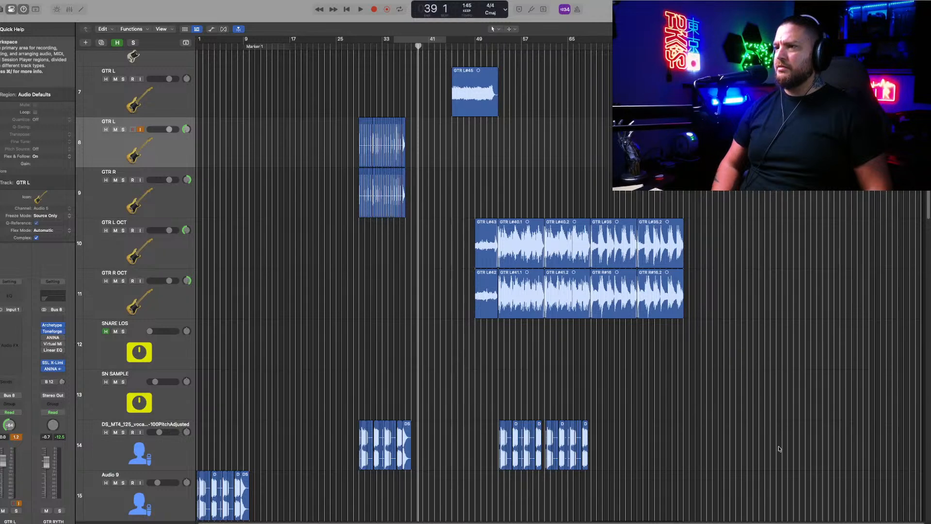
pyautogui.scroll(5, 776, 441)
pyautogui.scroll(-3, 761, 417)
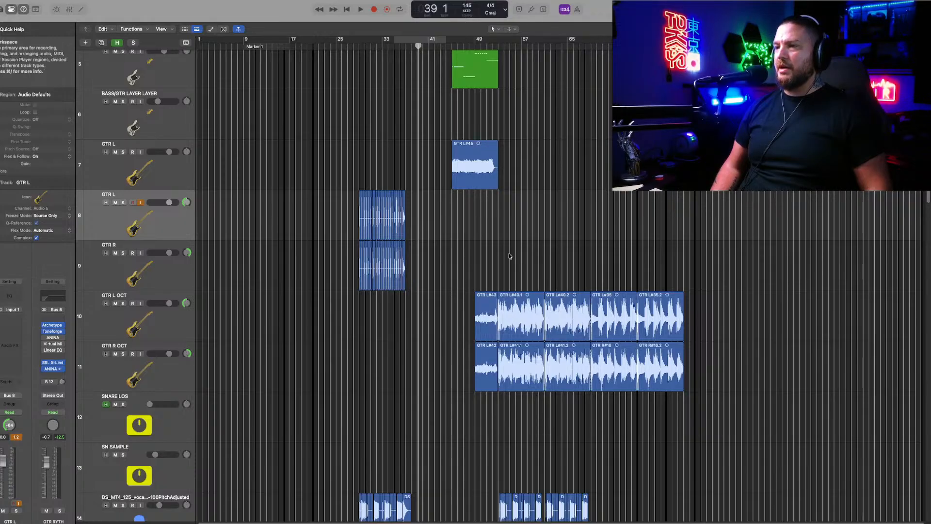
# Step: Delete the four GTR L OCT and GTR R OCT regions between bars 53 and 69
pyautogui.moveTo(522, 269); pyautogui.dragTo(568, 385)
pyautogui.press('super+Right')
pyautogui.press('super+Right')
pyautogui.press('super+Right')
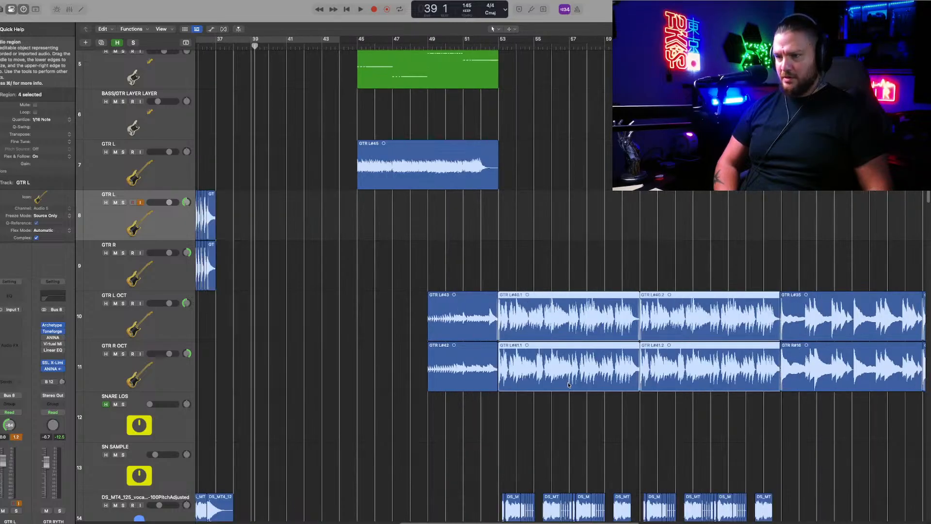
pyautogui.press('Delete')
pyautogui.press('super+Left')
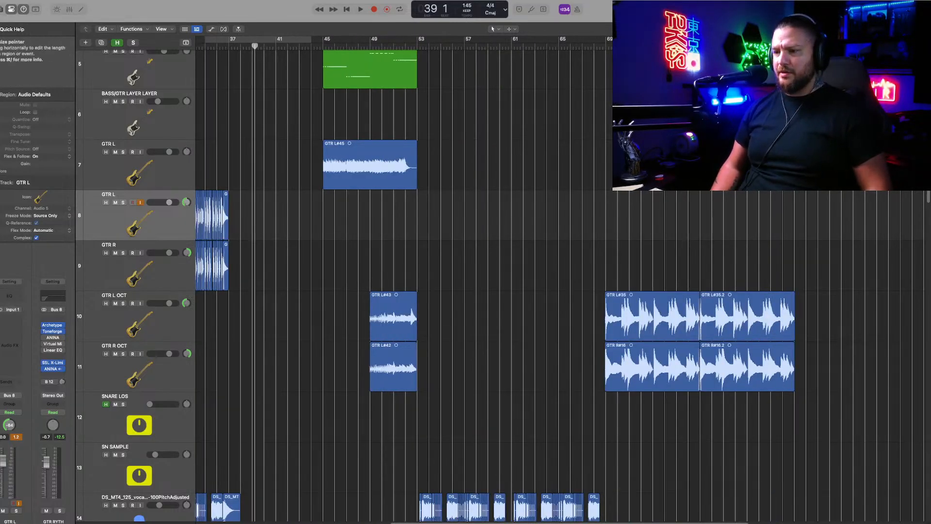
# Step: Copy the GTR L and GTR R rhythm regions from bars 29–37 and paste them at bar 53 on the same tracks
pyautogui.hscroll(-4, 558, 290)
pyautogui.moveTo(268, 248); pyautogui.dragTo(268, 249)
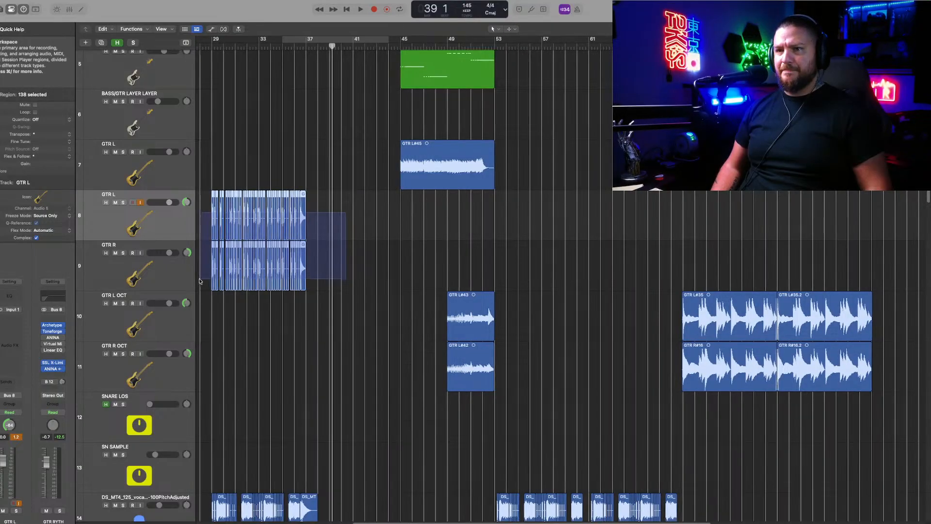
pyautogui.click(495, 46)
pyautogui.press('super+v')
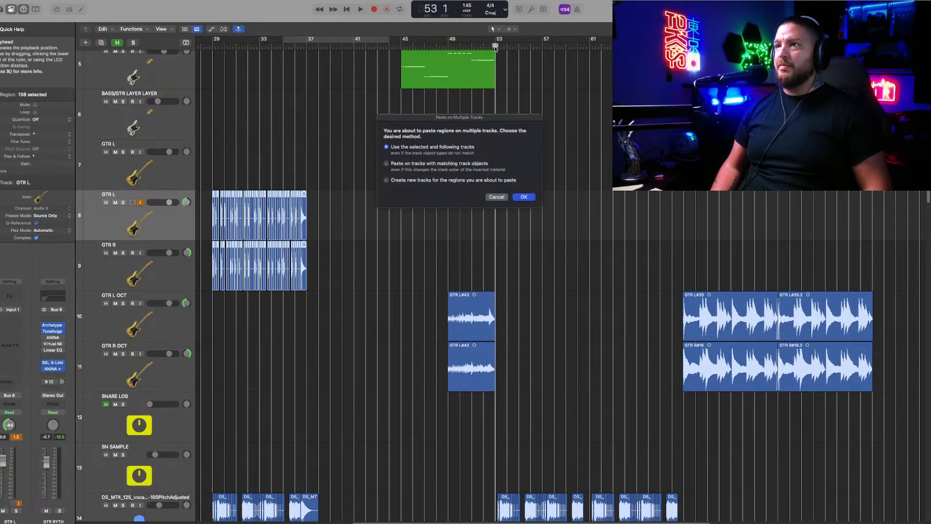
pyautogui.click(524, 197)
# Step: Shift the pasted GTR L and GTR R regions slightly earlier so their first attacks land on bar 53
pyautogui.click(495, 47)
pyautogui.press('super+Right')
pyautogui.press('super+Right')
pyautogui.press('super+Right')
pyautogui.press('super+Right')
pyautogui.press('super+Right')
pyautogui.press('super+Right')
pyautogui.press('super+Right')
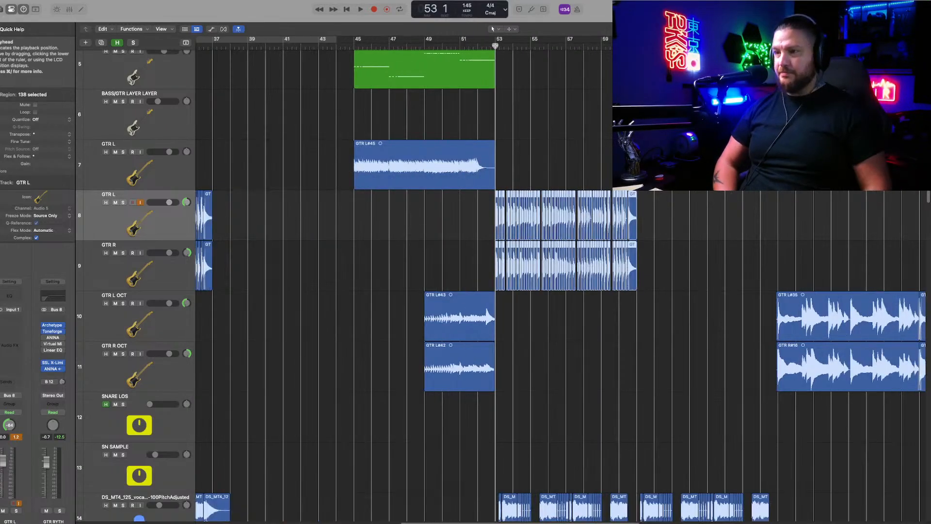
pyautogui.press('super+Right')
pyautogui.press('super+Right')
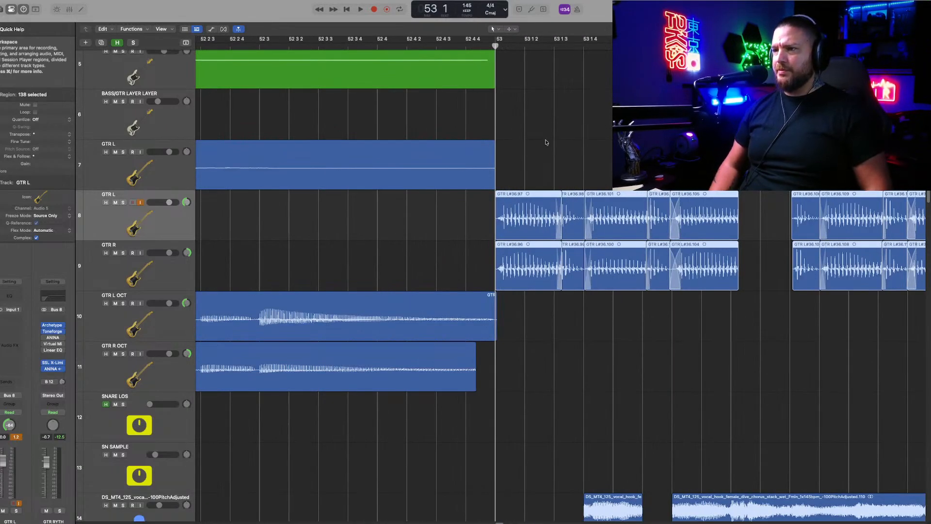
pyautogui.moveTo(516, 223); pyautogui.dragTo(509, 223)
# Step: Play back the pasted guitar riff from bar 53 to check its timing
pyautogui.press('space')
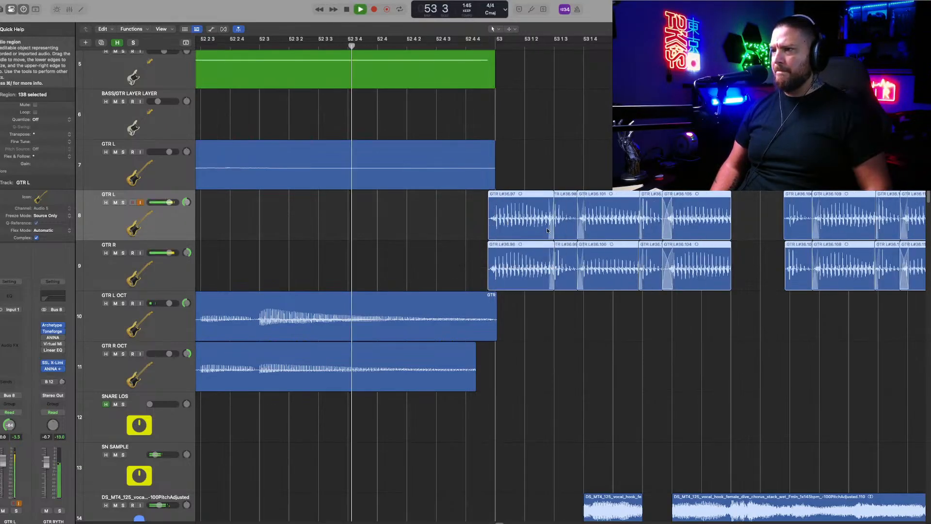
pyautogui.press('super+Left')
pyautogui.press('super+Left')
pyautogui.press('super+Left')
pyautogui.press('super+Left')
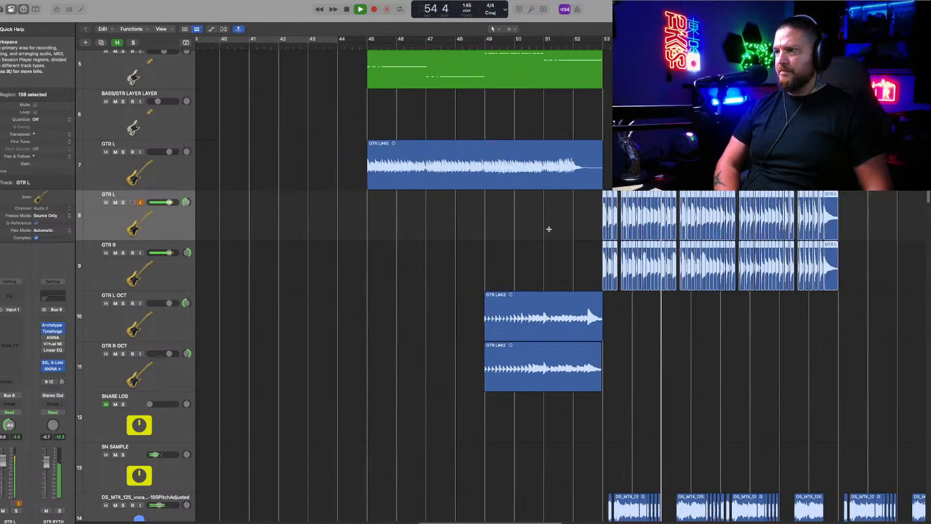
pyautogui.press('super+Left')
pyautogui.moveTo(541, 505)
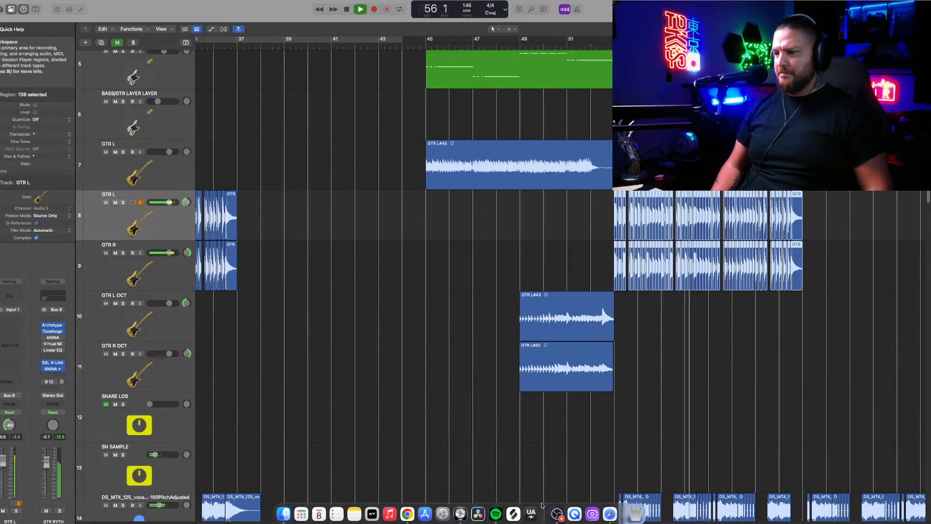
# Step: Paste another copy of the GTR L and GTR R riff regions at bar 61, directly after the first copy
pyautogui.moveTo(537, 523); pyautogui.dragTo(614, 522)
pyautogui.moveTo(530, 216); pyautogui.dragTo(265, 258)
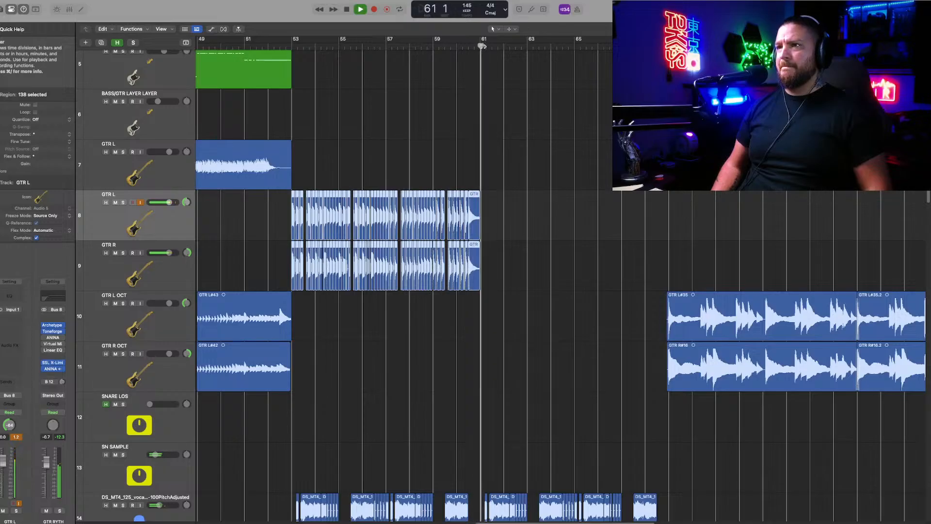
pyautogui.press('super+v')
pyautogui.click(480, 47)
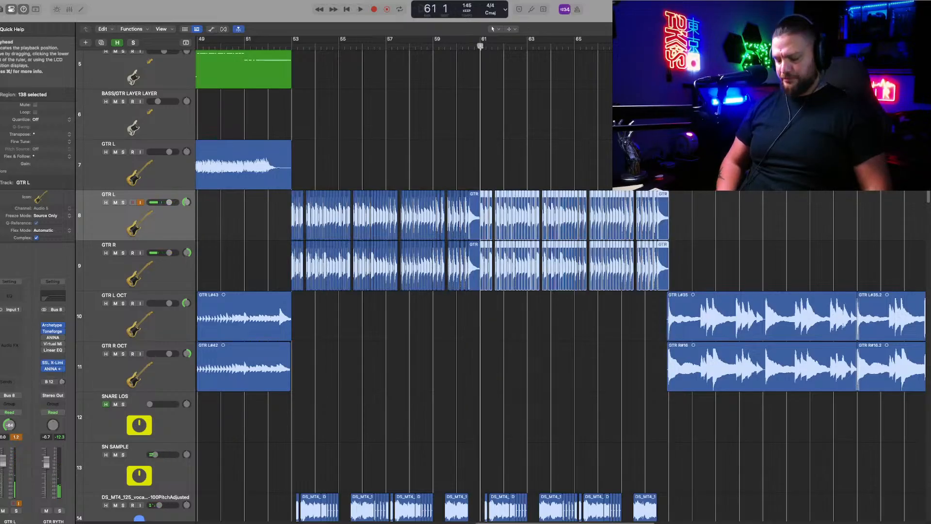
# Step: Shift the second pasted riff slightly earlier so its first attacks land on bar 61, then clear the selection
pyautogui.press('super+Right')
pyautogui.press('super+Right')
pyautogui.press('super+Right')
pyautogui.press('super+Right')
pyautogui.press('super+Right')
pyautogui.press('super+Right')
pyautogui.press('super+Right')
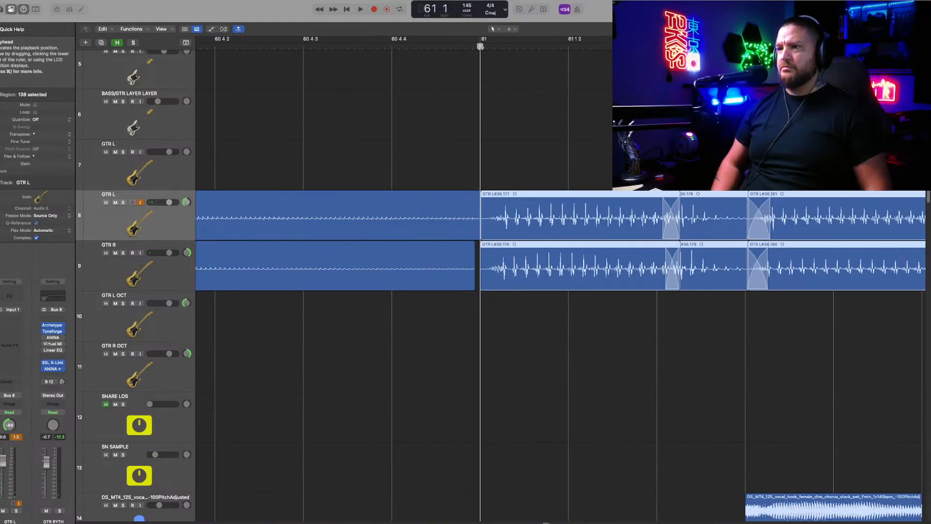
pyautogui.moveTo(499, 222)
pyautogui.mouseDown()
pyautogui.moveTo(514, 213)
pyautogui.moveTo(498, 221)
pyautogui.mouseUp()
pyautogui.click(460, 366)
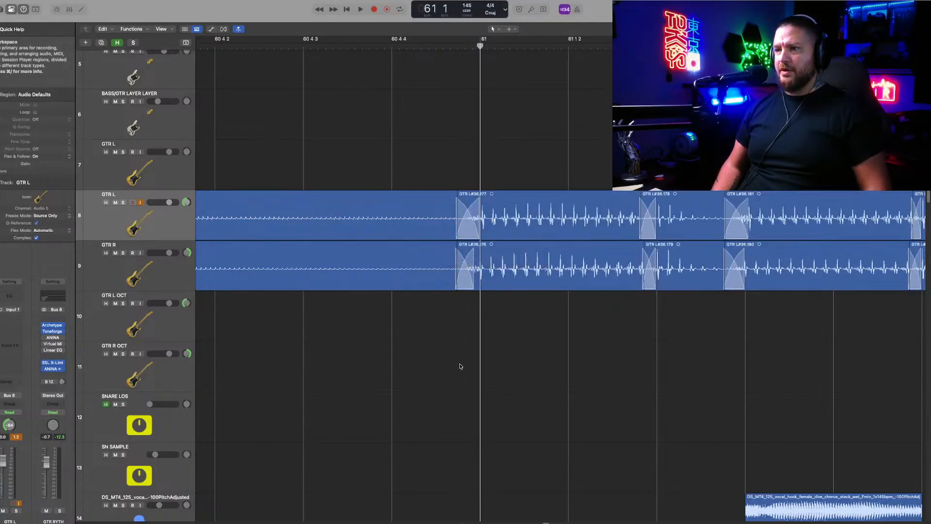
# Step: Remove the transposition from the sustained GTR L and GTR R regions that end at bar 61
pyautogui.click(355, 220)
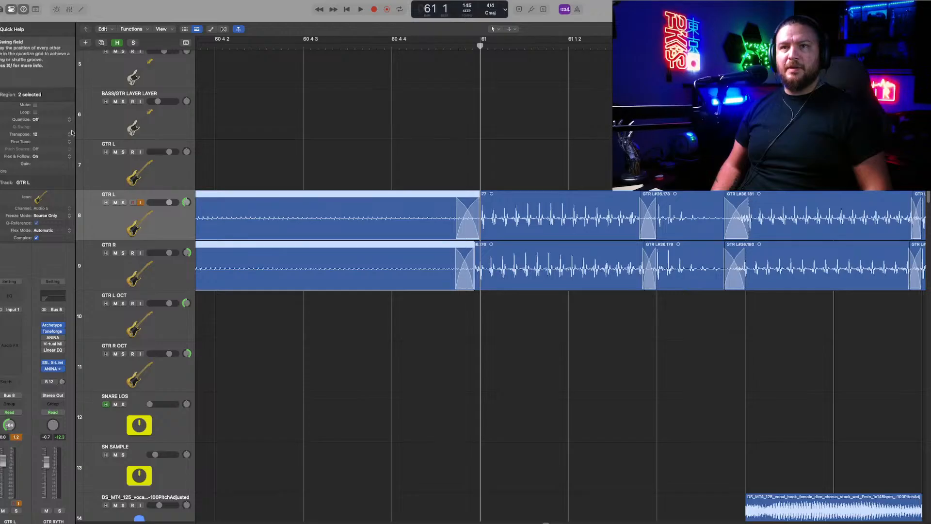
pyautogui.click(72, 133)
pyautogui.click(67, 144)
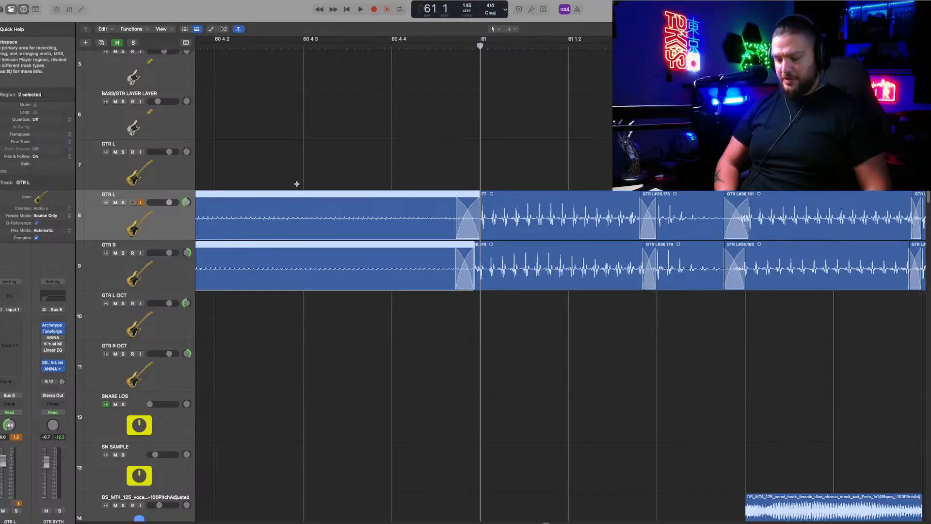
# Step: Play back the transition into bar 61 and follow the second riff up to the octave guitar regions at bar 69
pyautogui.press('super+Left')
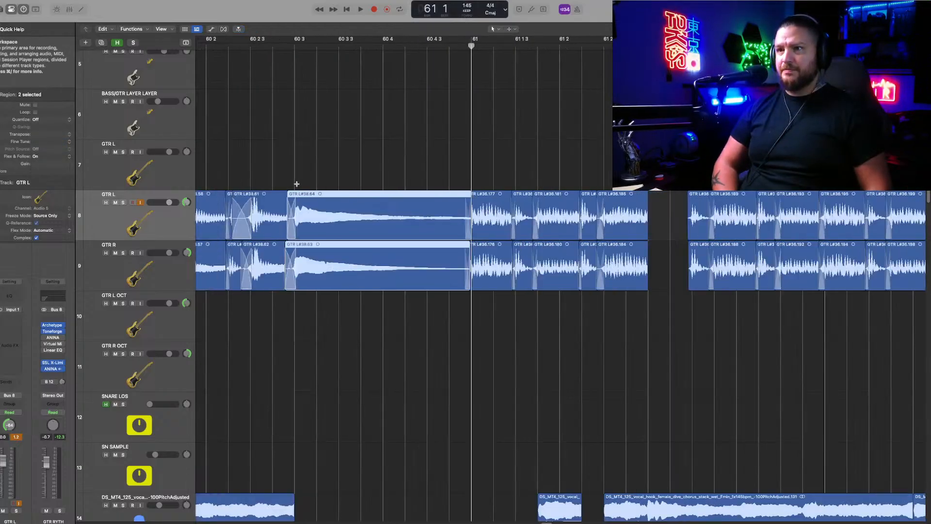
pyautogui.doubleClick(235, 47)
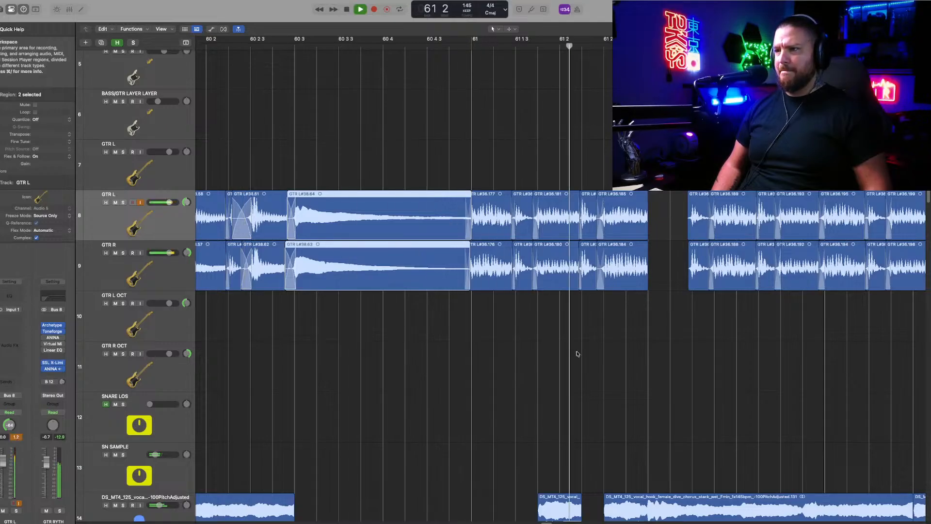
pyautogui.press('super+Left')
pyautogui.press('super+Left')
pyautogui.press('super+Left')
pyautogui.press('super+Left')
pyautogui.press('super+Left')
pyautogui.press('super+Left')
pyautogui.press('super+Left')
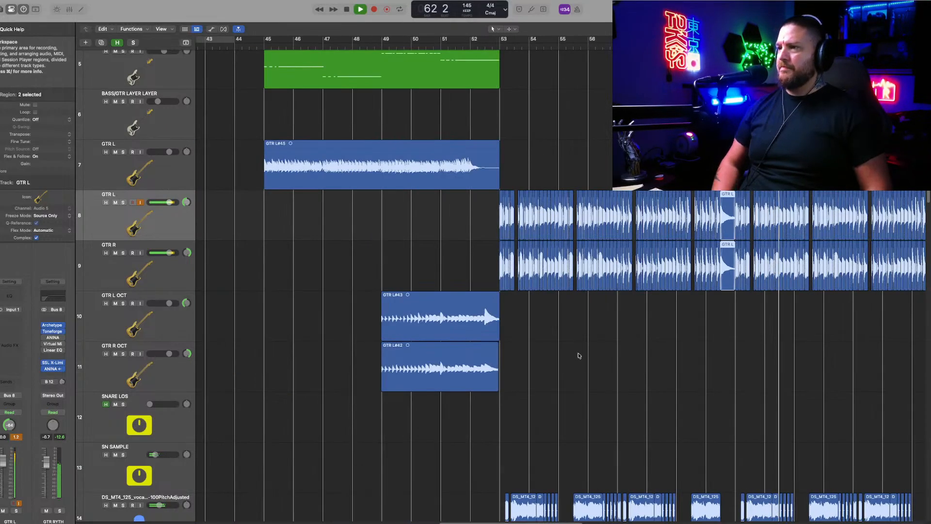
pyautogui.moveTo(477, 523); pyautogui.dragTo(559, 523)
pyautogui.click(550, 449)
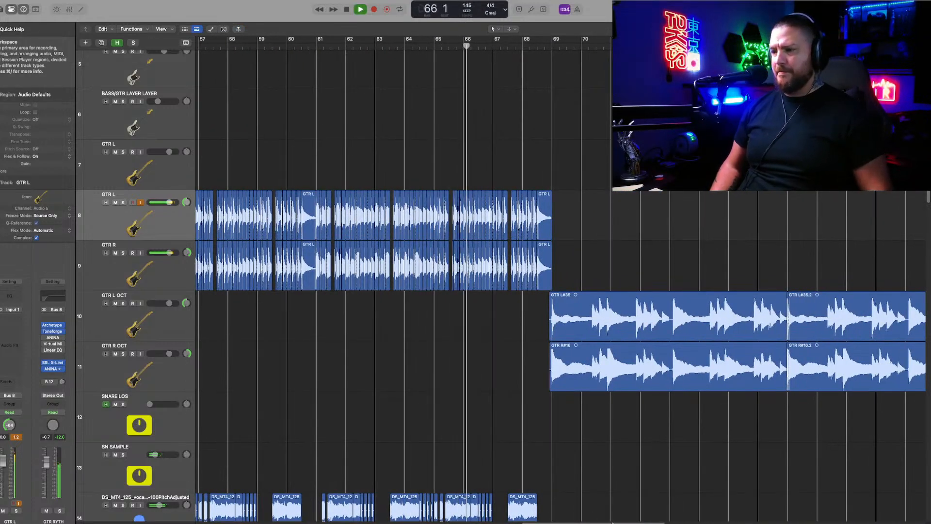
pyautogui.moveTo(611, 521); pyautogui.dragTo(650, 522)
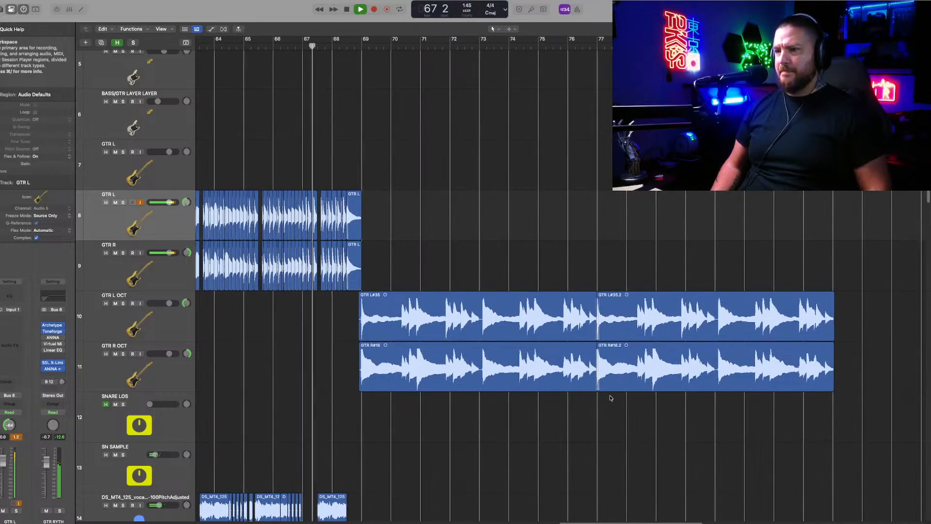
# Step: Set a cycle range starting at bar 69 and delete the four GTR L OCT and GTR R OCT regions inside it
pyautogui.moveTo(544, 251); pyautogui.dragTo(668, 408)
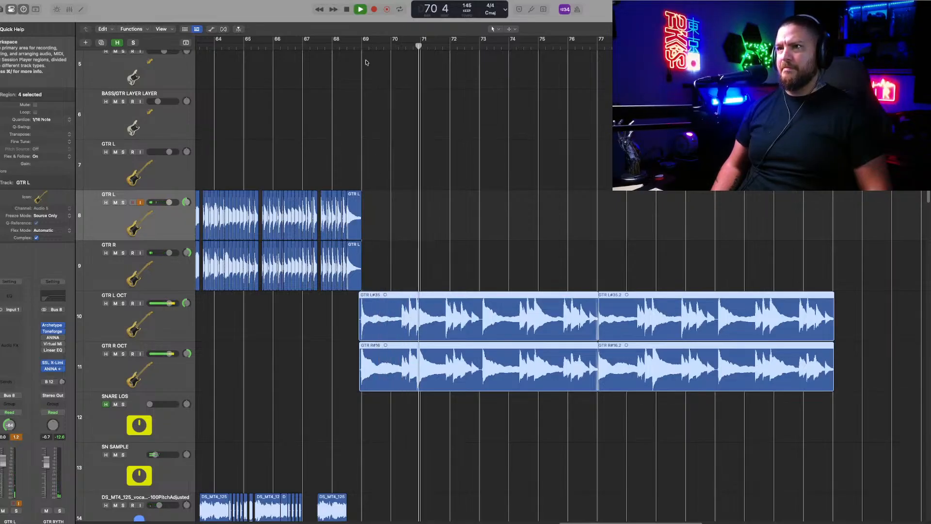
pyautogui.moveTo(361, 40); pyautogui.dragTo(923, 39)
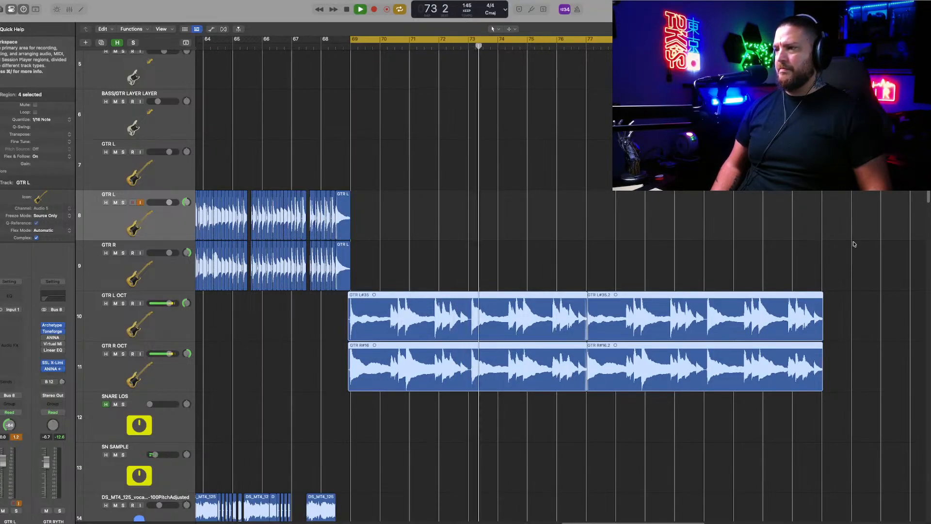
pyautogui.press('space')
pyautogui.moveTo(854, 244); pyautogui.dragTo(564, 377)
pyautogui.press('Return')
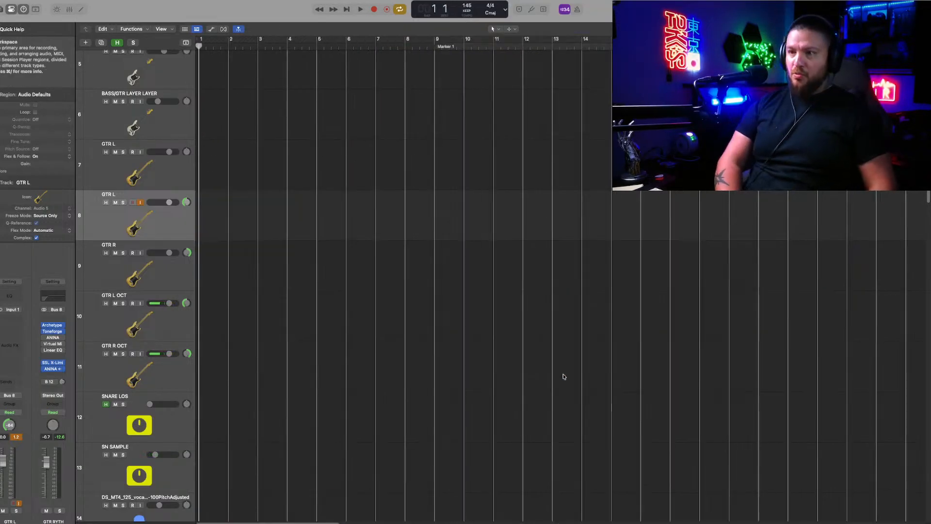
pyautogui.press('space')
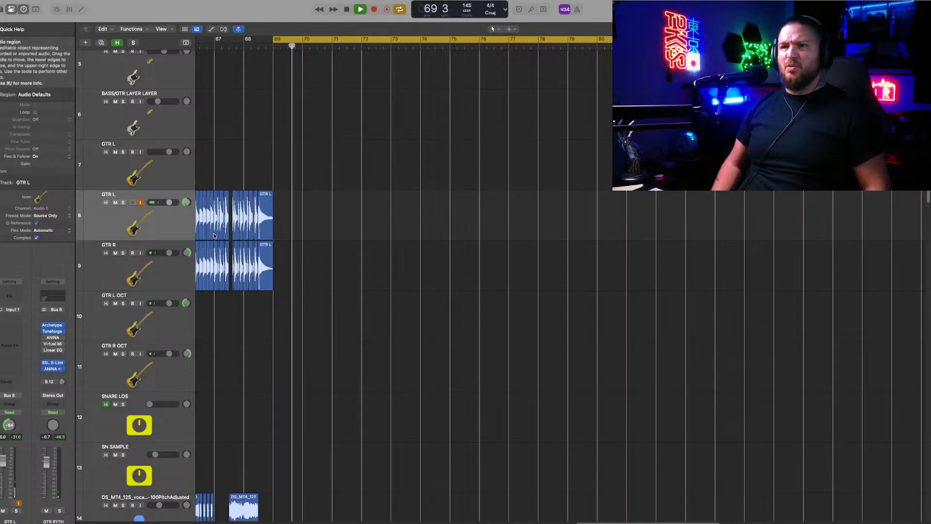
pyautogui.press('space')
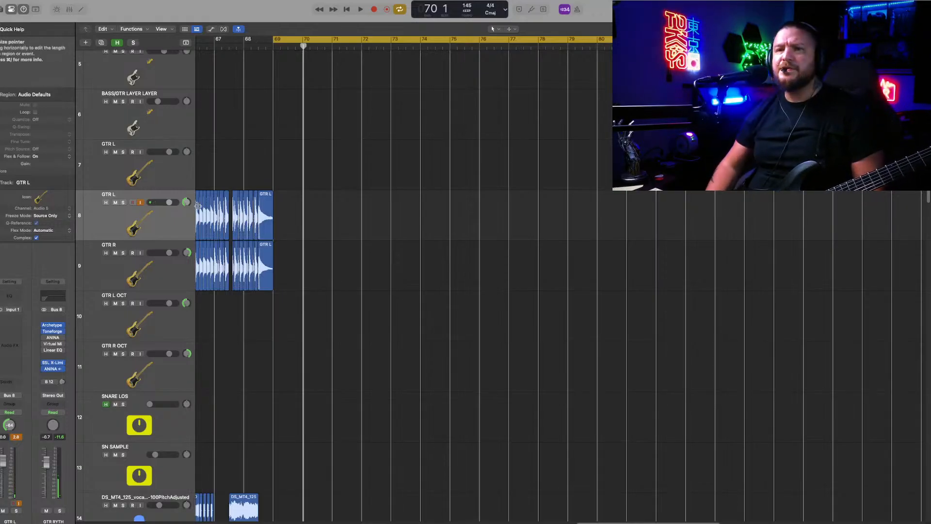
# Step: Solo the GTR L and GTR R rhythm tracks that hold the pasted riff
pyautogui.click(124, 202)
pyautogui.scroll(-20, 322, 322)
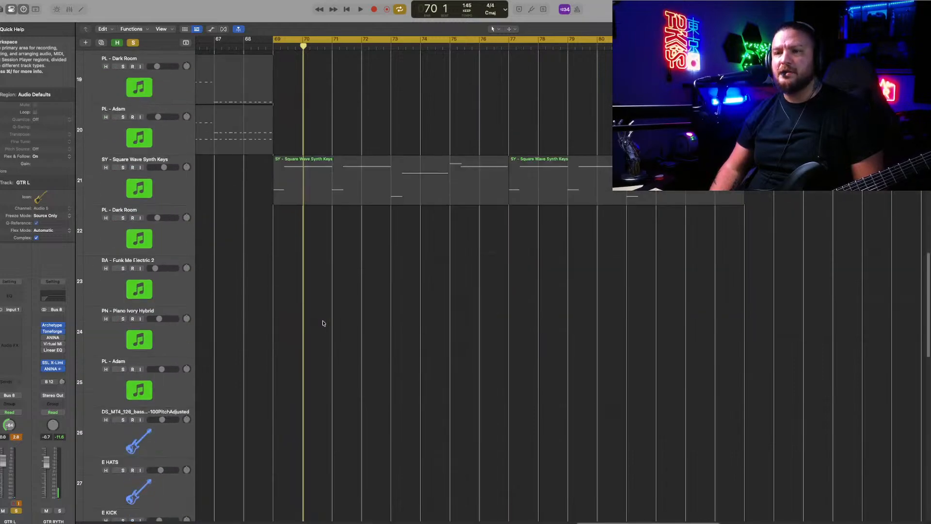
pyautogui.scroll(15, 402, 402)
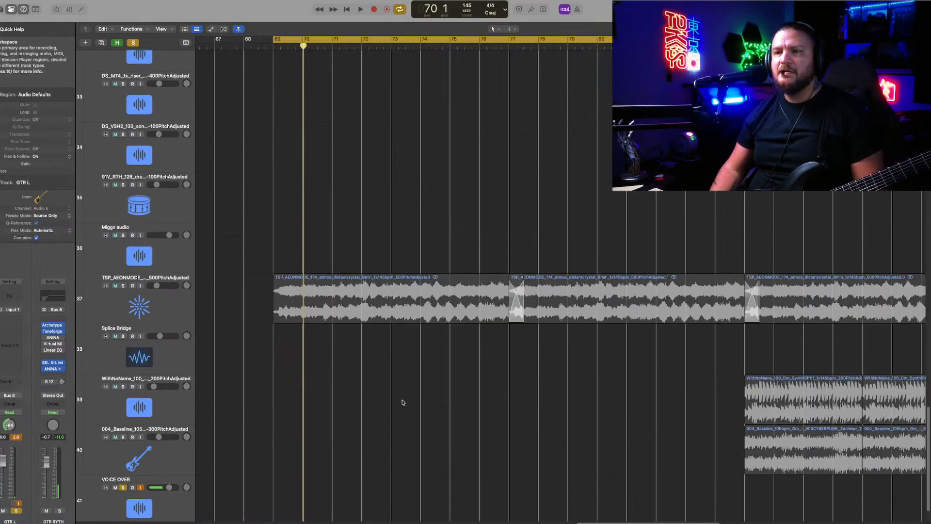
pyautogui.scroll(3, 401, 402)
pyautogui.scroll(-5, 402, 402)
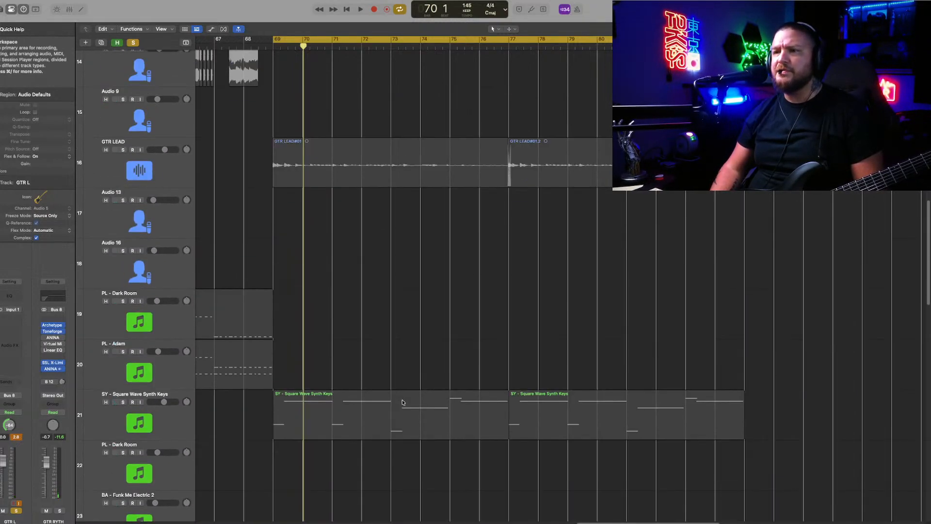
pyautogui.scroll(6, 402, 402)
pyautogui.scroll(-6, 402, 402)
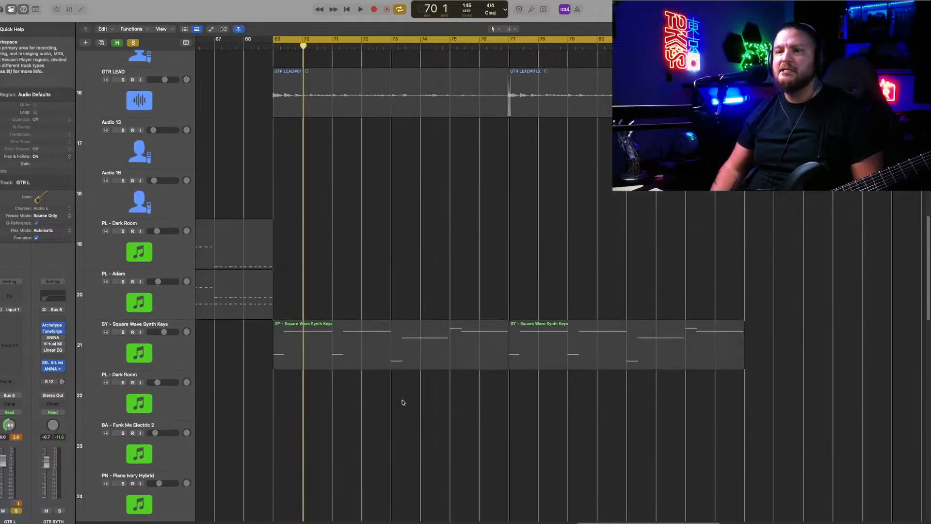
pyautogui.scroll(15, 401, 402)
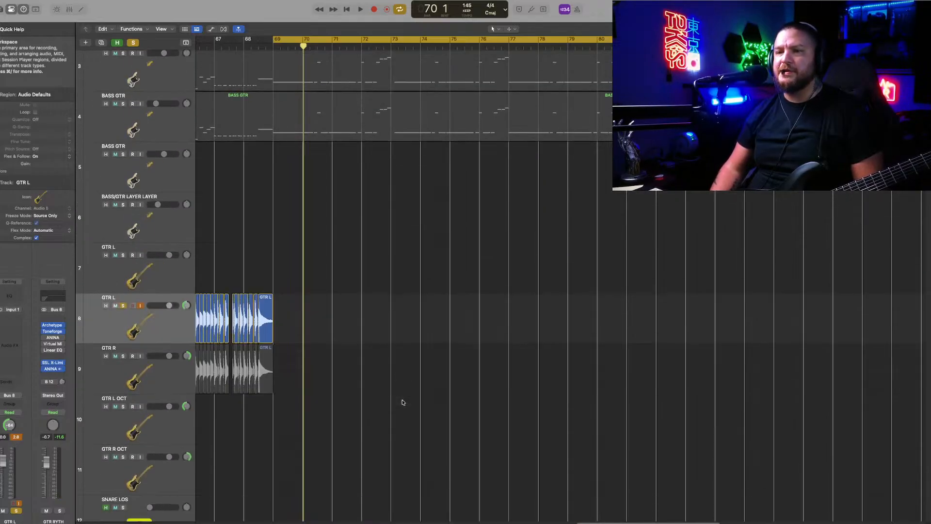
pyautogui.click(123, 356)
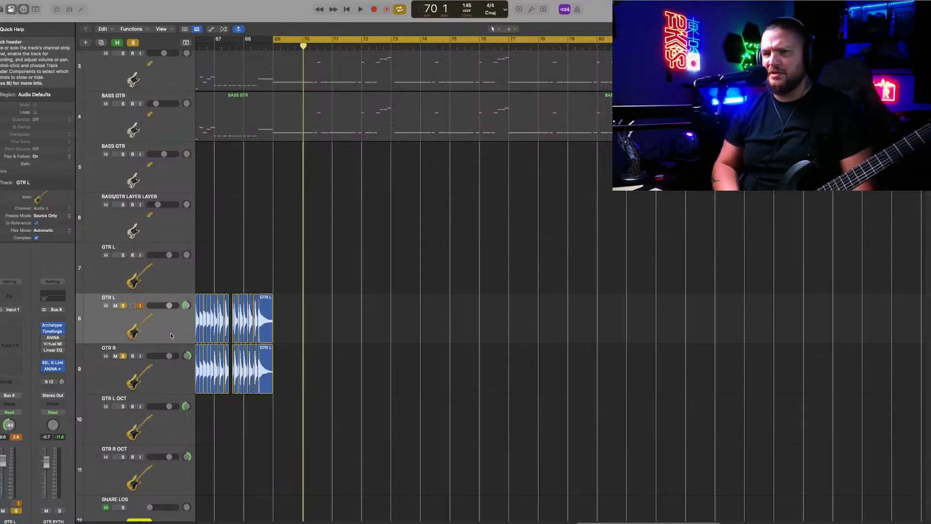
# Step: Record a new guitar take on the soloed GTR L track from bar 69
pyautogui.press('r')
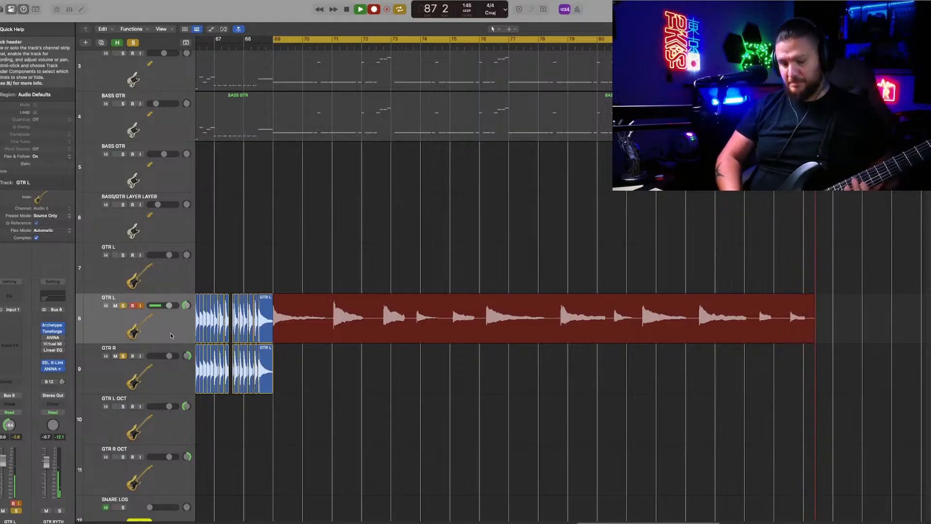
pyautogui.press('space')
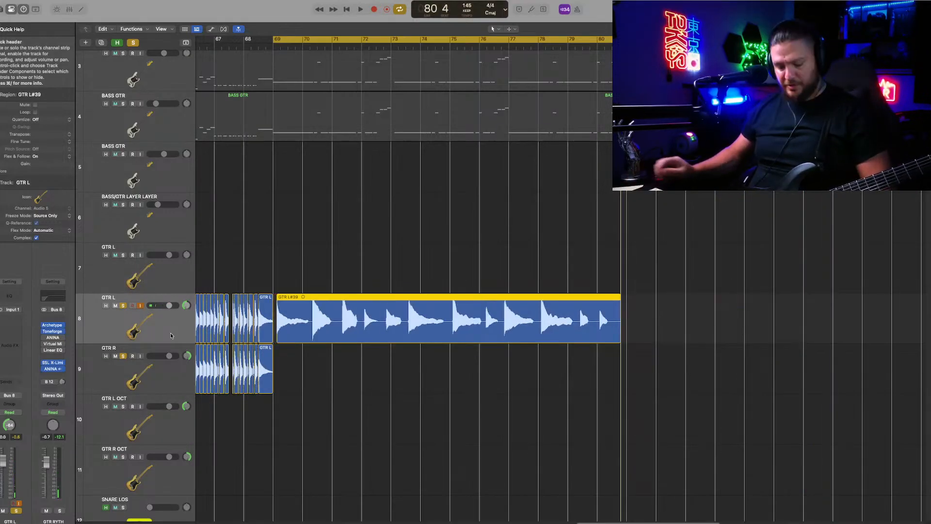
# Step: Extend the start of the new GTR L take slightly and move the region earlier so its first hit lands on bar 69
pyautogui.press('super+Down')
pyautogui.press('super+Down')
pyautogui.press('super+Down')
pyautogui.press('super+Down')
pyautogui.press('super+Down')
pyautogui.press('super+Down')
pyautogui.press('super+Down')
pyautogui.press('super+Down')
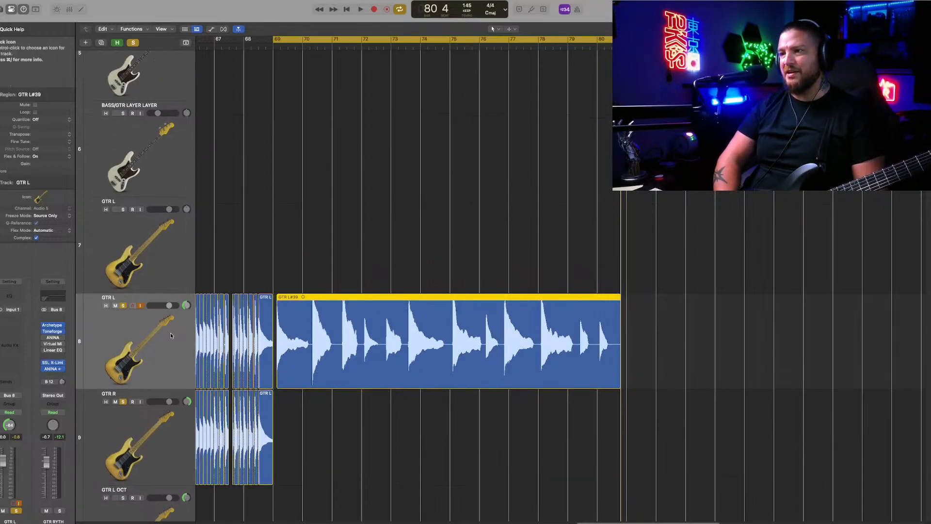
pyautogui.press('super+Right')
pyautogui.press('super+Right')
pyautogui.press('super+Right')
pyautogui.press('super+Right')
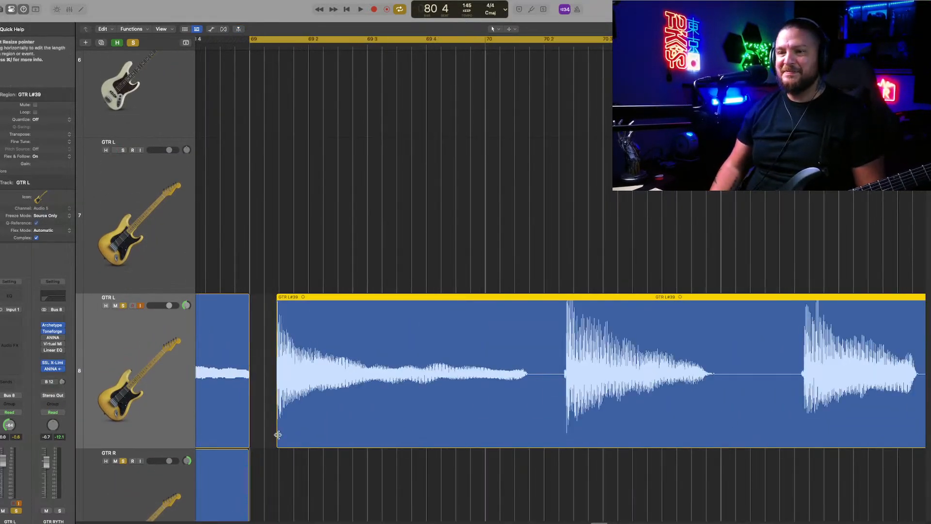
pyautogui.moveTo(278, 432)
pyautogui.mouseDown()
pyautogui.moveTo(251, 433)
pyautogui.moveTo(267, 433)
pyautogui.mouseUp()
pyautogui.moveTo(334, 426); pyautogui.dragTo(315, 424)
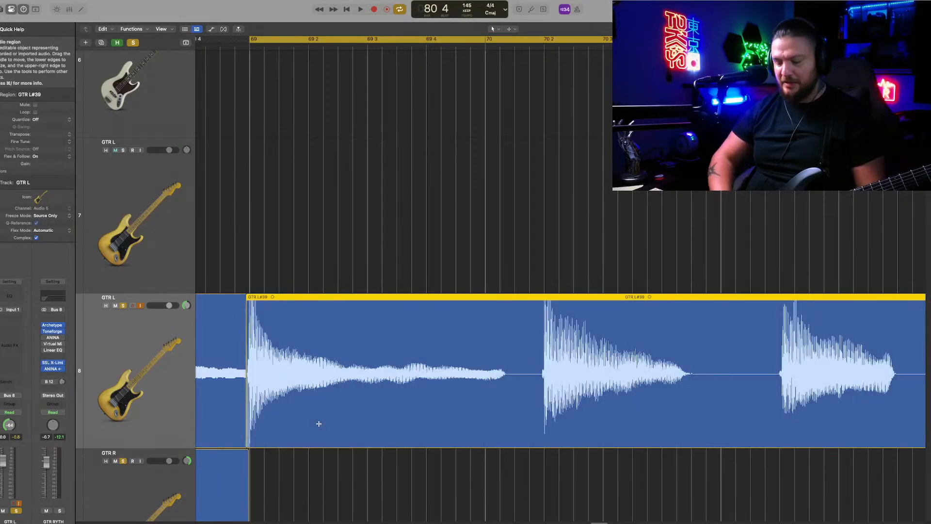
# Step: Play back the new GTR L take in solo, clear the track solos and listen to it in the full mix
pyautogui.press('super+Left')
pyautogui.press('space')
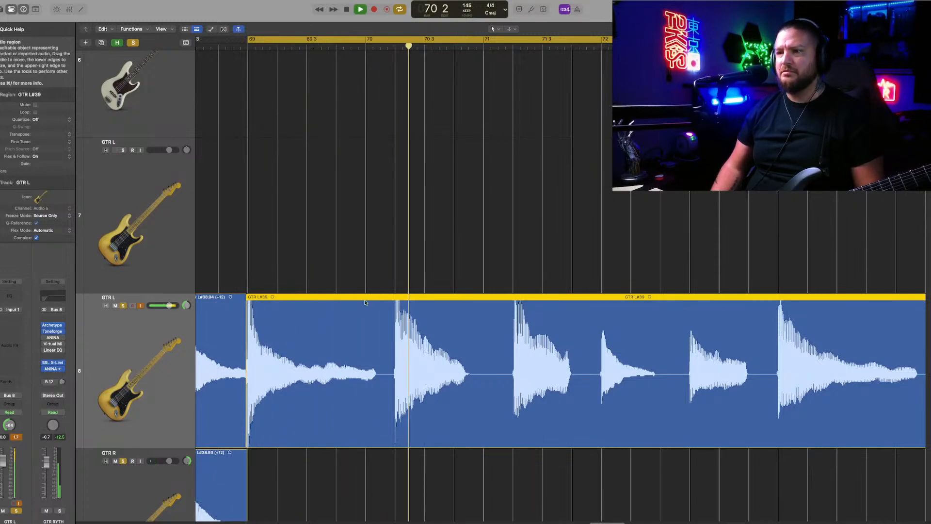
pyautogui.press('space')
pyautogui.click(266, 123)
pyautogui.press('space')
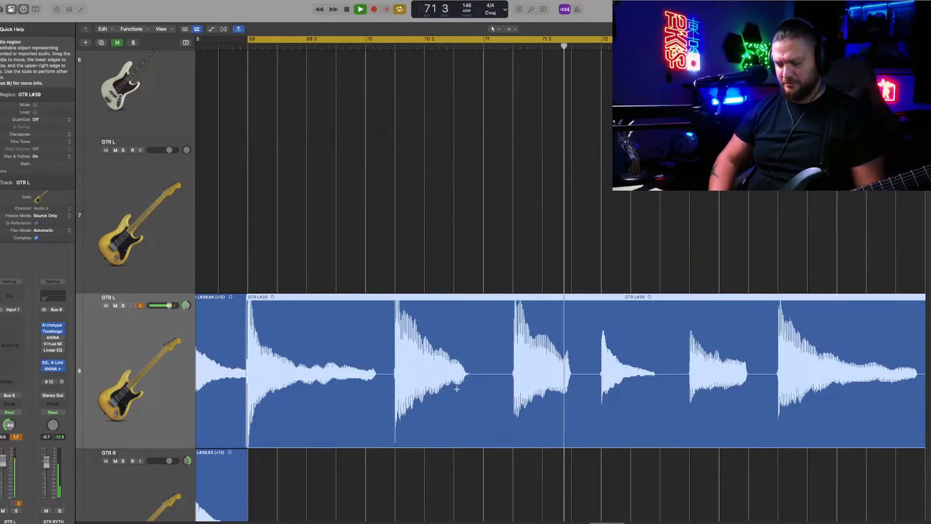
pyautogui.press('super+Left')
pyautogui.press('super+Left')
pyautogui.press('super+Left')
pyautogui.press('super+Left')
pyautogui.press('super+Up')
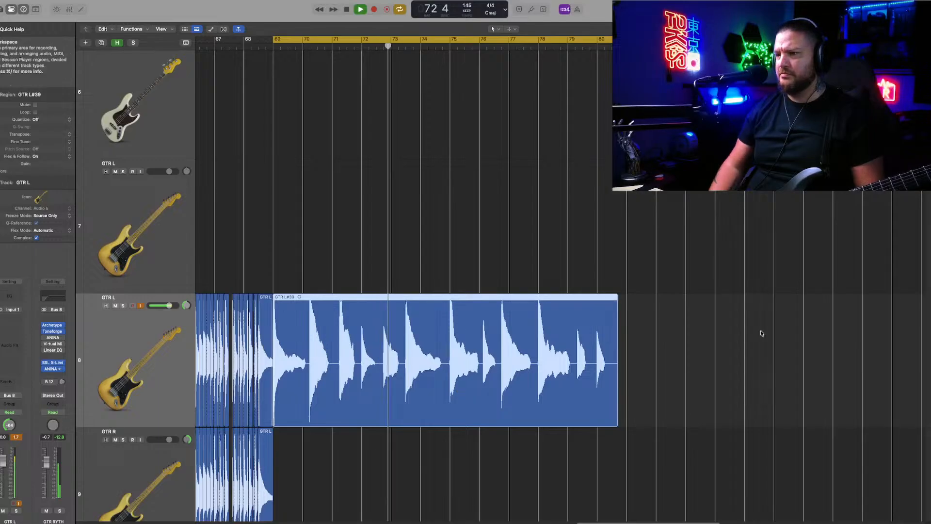
# Step: Delete the GTR L take and record a new one from bar 69 with long sustained hits followed by short ones
pyautogui.press('space')
pyautogui.press('Delete')
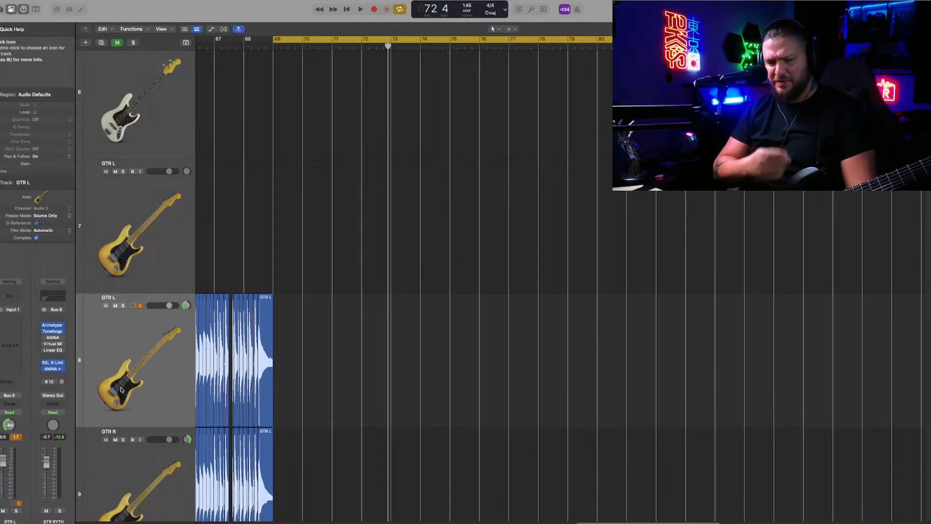
pyautogui.press('r')
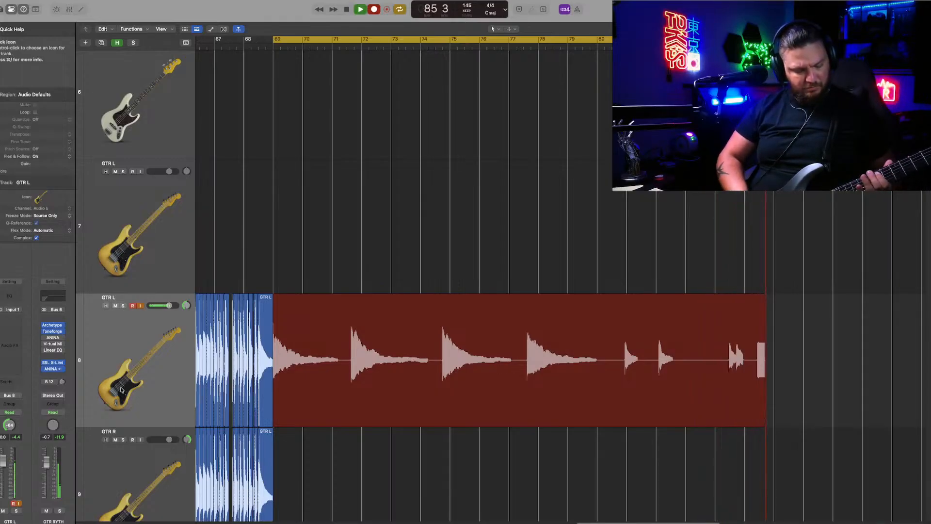
pyautogui.press('space')
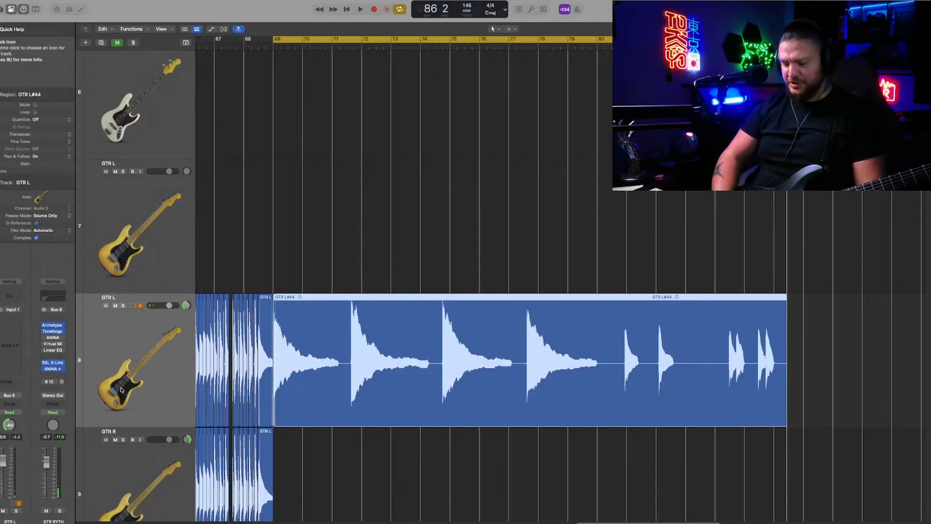
# Step: Nudge the newly recorded GTR L take so its first hit lines up with bar 69
pyautogui.press('super+Right')
pyautogui.press('super+Right')
pyautogui.press('super+Right')
pyautogui.moveTo(347, 405); pyautogui.dragTo(384, 406)
pyautogui.moveTo(311, 416); pyautogui.dragTo(354, 411)
pyautogui.scroll(-3, 354, 411)
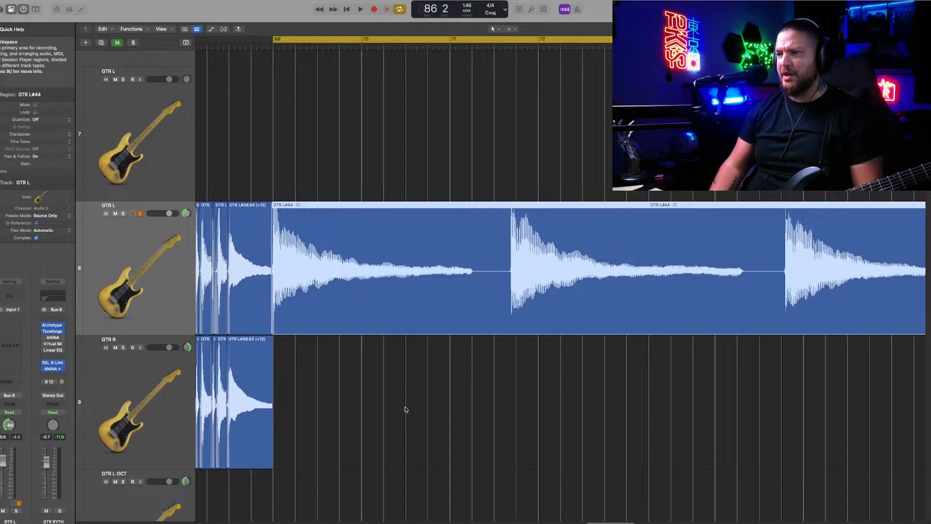
# Step: Split the take at bar 71, move the remainder to GTR R with its first hit on bar 69, and split that at bar 71 too
pyautogui.click(450, 305)
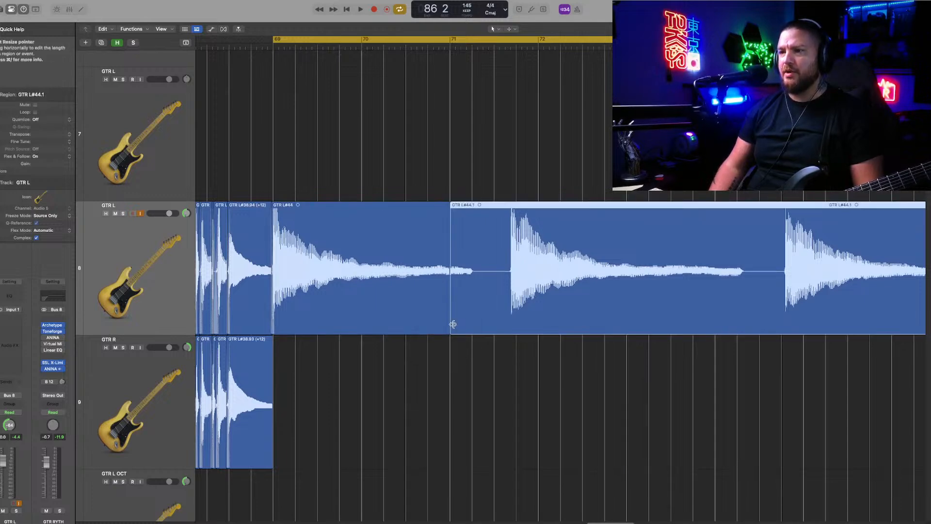
pyautogui.moveTo(451, 324); pyautogui.dragTo(301, 374)
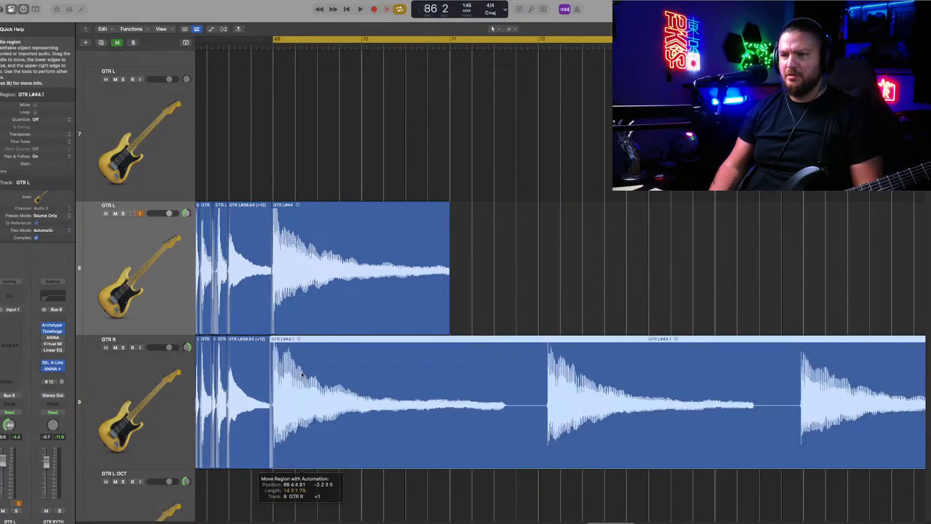
pyautogui.press('space')
pyautogui.keyDown('super'); pyautogui.click(451, 427); pyautogui.keyUp('super')
pyautogui.click(451, 427)
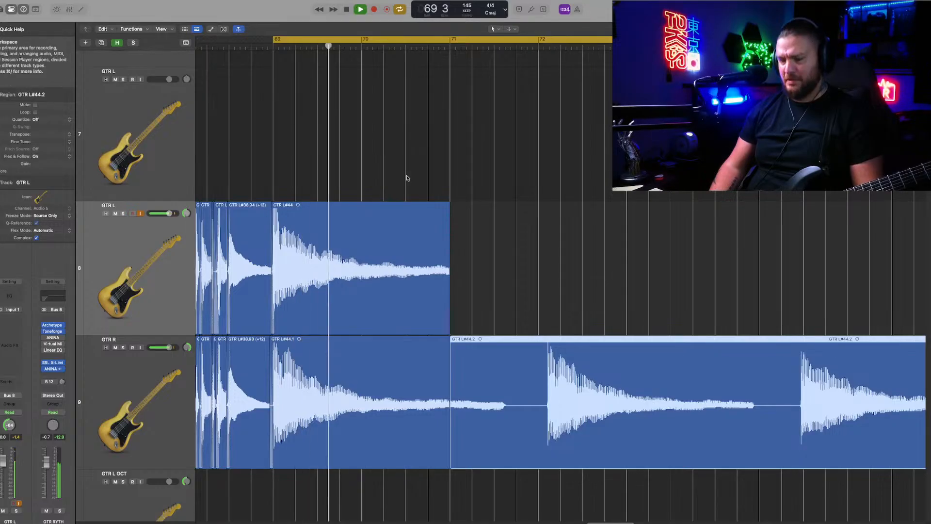
pyautogui.press('space')
# Step: Shorten the sustained bar 69 hits on GTR L and GTR R to end midway through beat 2 of bar 70, and audition them
pyautogui.moveTo(407, 178); pyautogui.dragTo(436, 354)
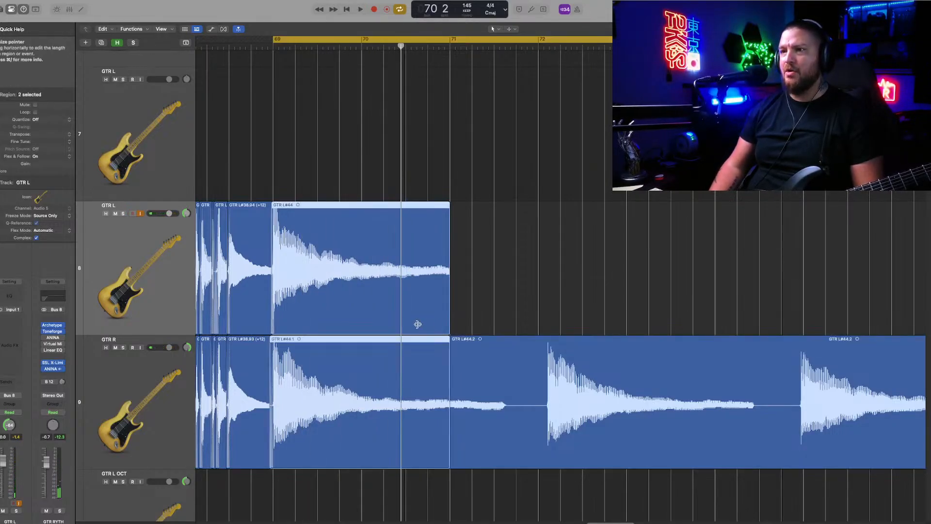
pyautogui.moveTo(417, 324); pyautogui.dragTo(391, 334)
pyautogui.press('space')
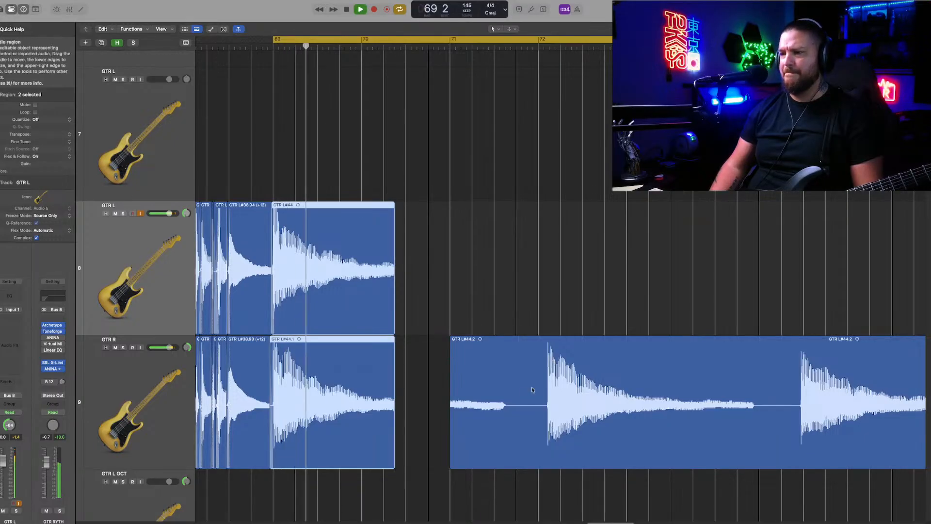
pyautogui.press('space')
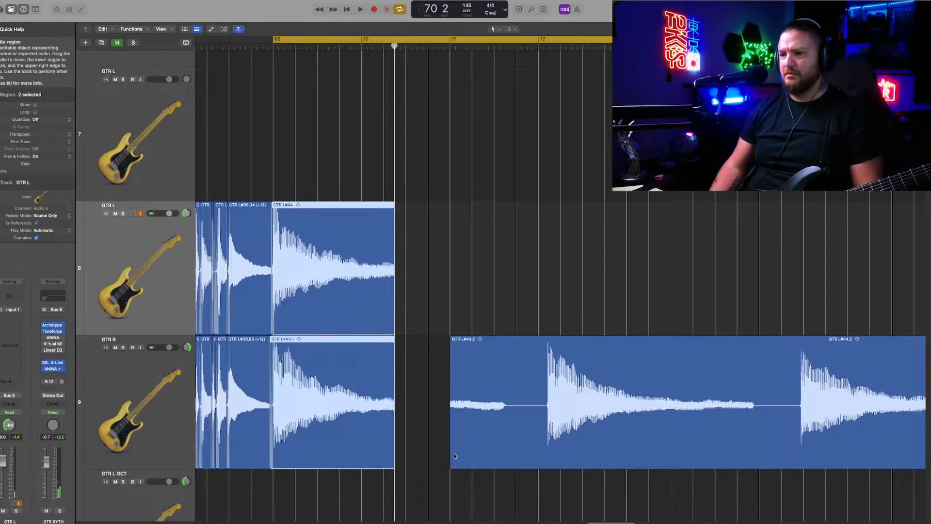
# Step: Place short cuts of the next recorded hits behind the sustained ones on both tracks, ending at bar 70 beat 3, and audition them
pyautogui.moveTo(454, 456); pyautogui.dragTo(684, 304)
pyautogui.keyDown('super'); pyautogui.doubleClick(406, 307); pyautogui.keyUp('super')
pyautogui.press('space')
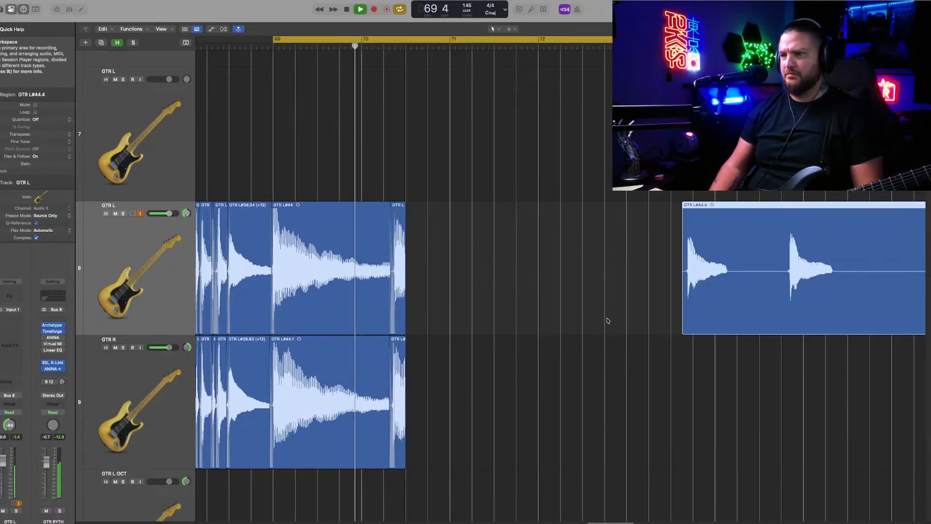
# Step: Separate the two remaining hits and place one on GTR L and the other on GTR R at bar 70 beat 3
pyautogui.click(724, 281)
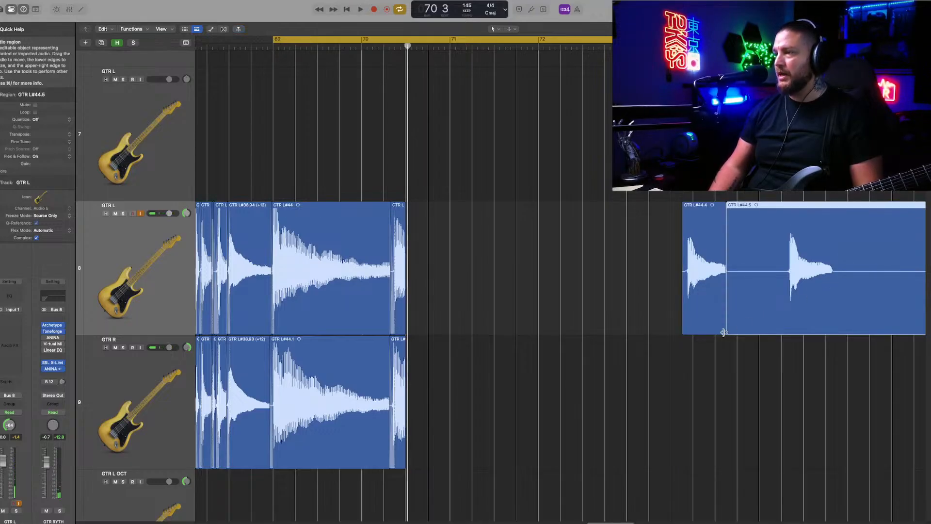
pyautogui.moveTo(729, 328); pyautogui.dragTo(783, 328)
pyautogui.click(705, 317)
pyautogui.moveTo(705, 317); pyautogui.dragTo(408, 317)
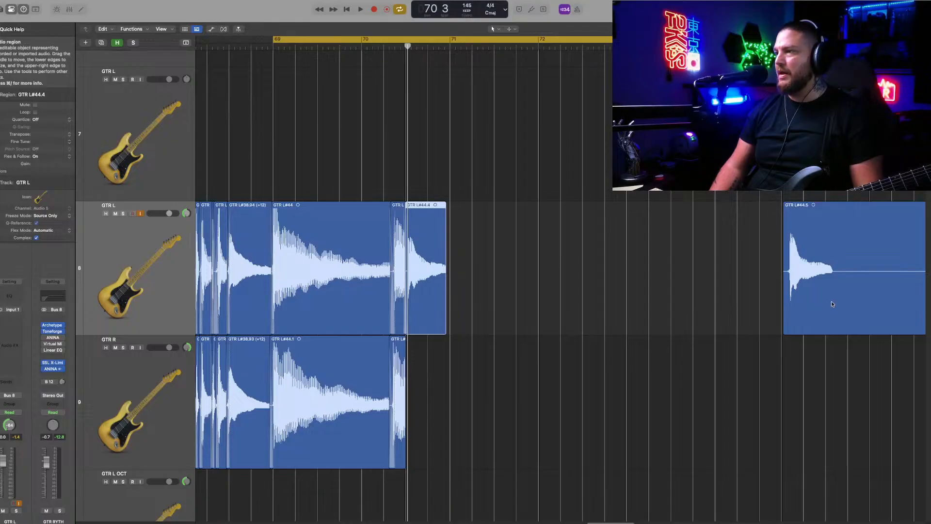
pyautogui.click(833, 304)
pyautogui.moveTo(804, 262); pyautogui.dragTo(422, 397)
# Step: Audition the beat 3 hits, trim the start of the GTR R one and nudge both slightly earlier to align them
pyautogui.press('space')
pyautogui.press('super+Right')
pyautogui.press('super+Right')
pyautogui.press('super+Right')
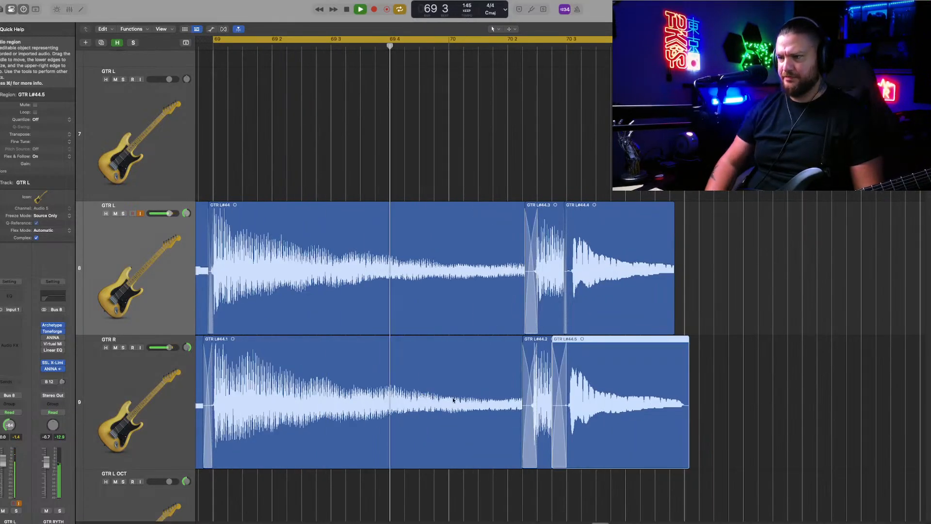
pyautogui.press('space')
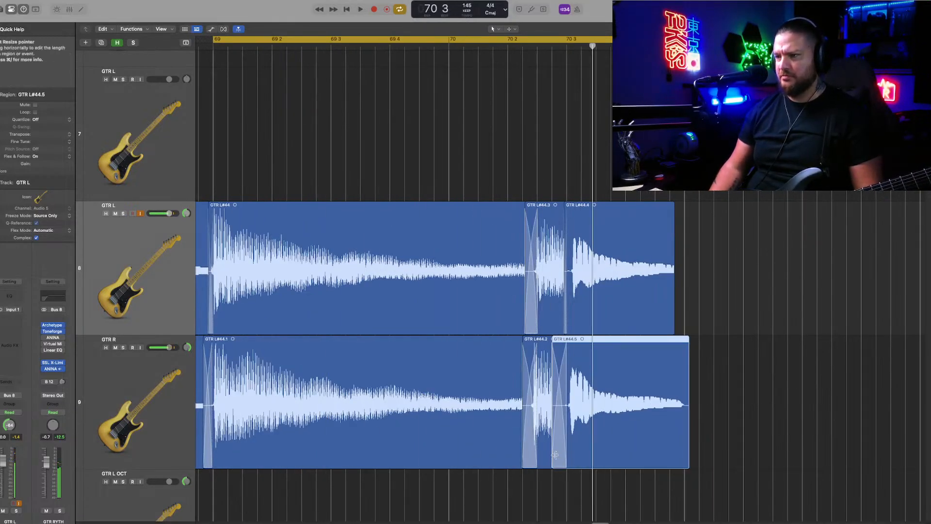
pyautogui.moveTo(560, 453); pyautogui.dragTo(566, 325)
pyautogui.click(554, 317)
pyautogui.click(591, 318)
pyautogui.press('space')
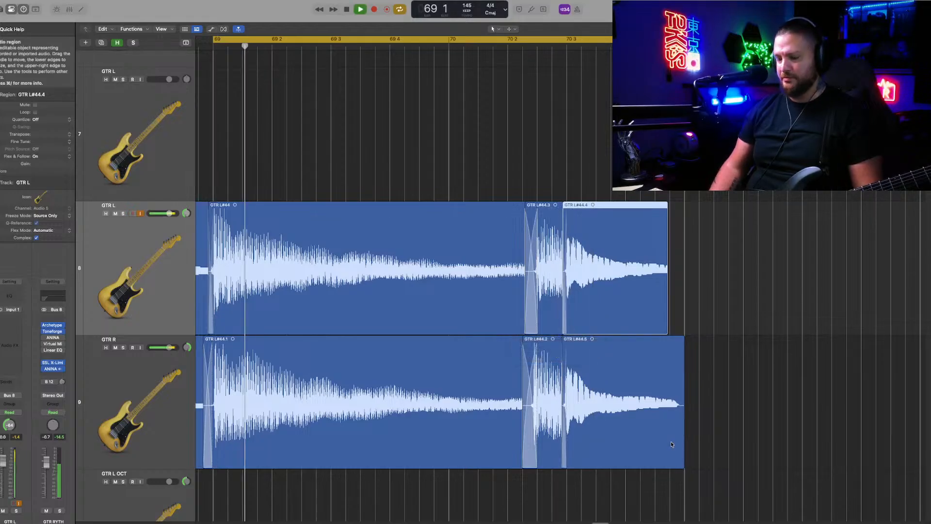
# Step: Shorten the beat 3 hits on GTR L and GTR R to end near the middle of beat 3 of bar 70, and audition them
pyautogui.press('super+Left')
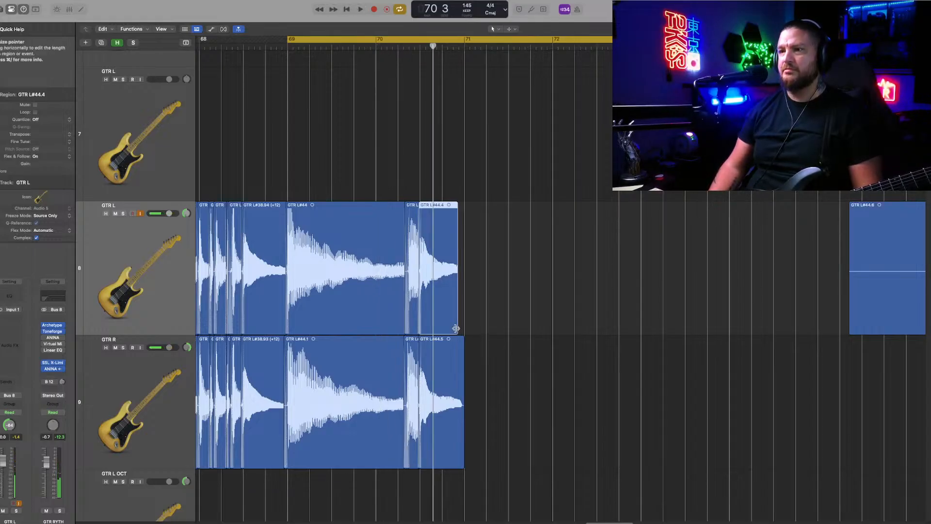
pyautogui.moveTo(456, 328); pyautogui.dragTo(430, 329)
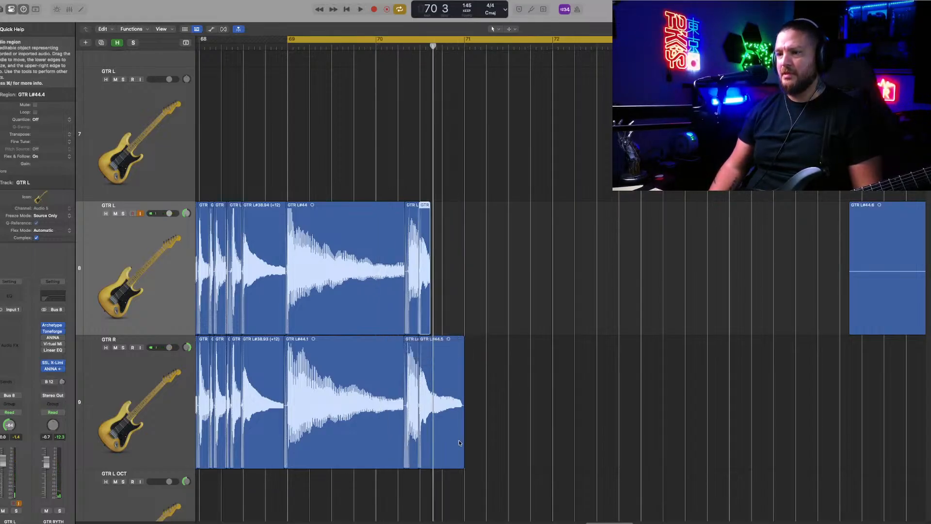
pyautogui.moveTo(463, 444); pyautogui.dragTo(428, 445)
pyautogui.press('space')
pyautogui.press('super+Right')
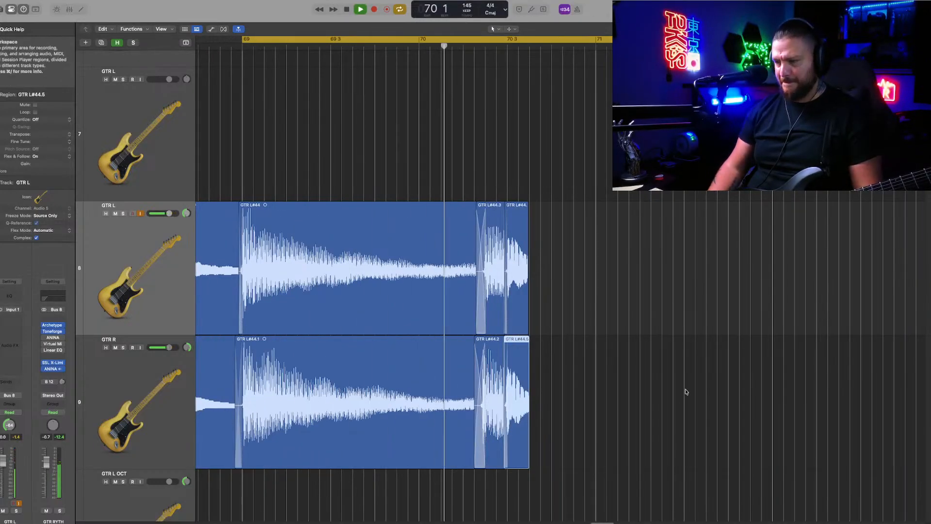
pyautogui.press('space')
pyautogui.press('super+Right')
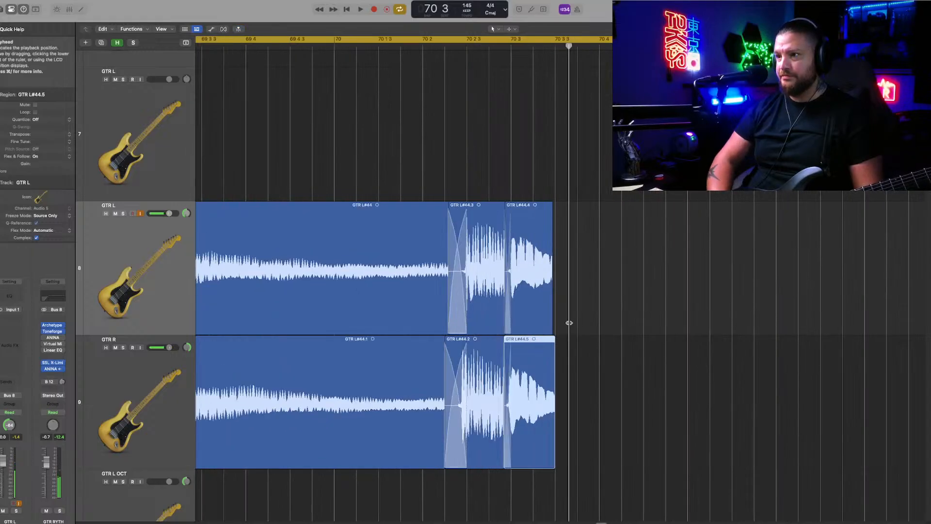
pyautogui.moveTo(550, 327); pyautogui.dragTo(552, 326)
# Step: Paste copies of the first pair of short hits directly after the beat 3 hits, trimming their starts and nudging them into time
pyautogui.press('super+Left')
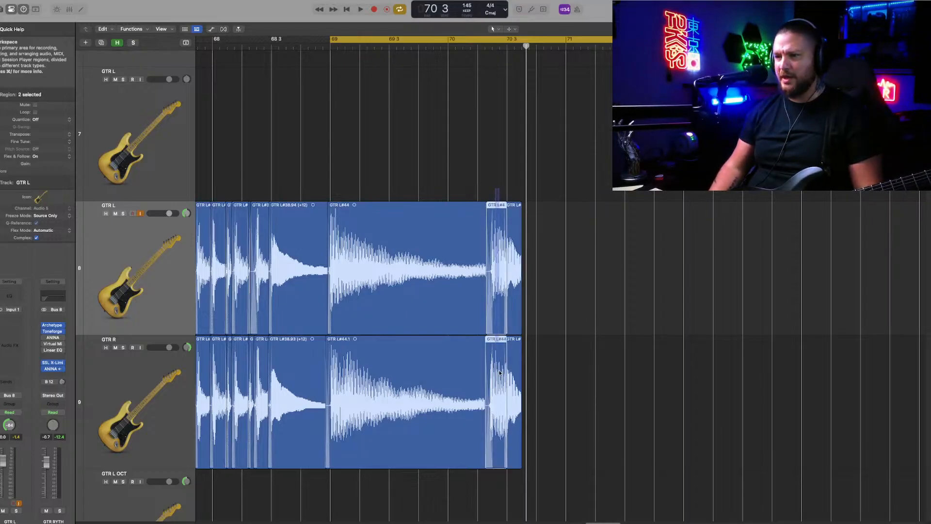
pyautogui.click(522, 47)
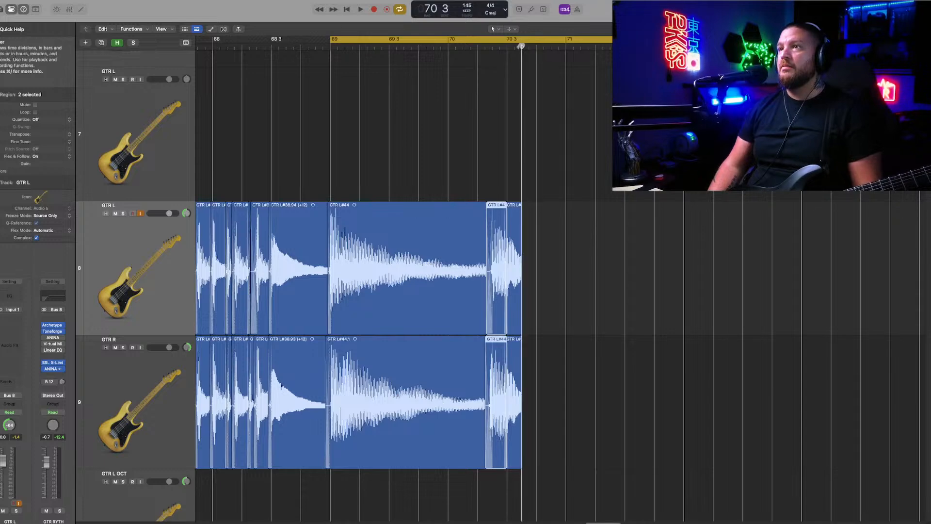
pyautogui.press('super+v')
pyautogui.press('super+Right')
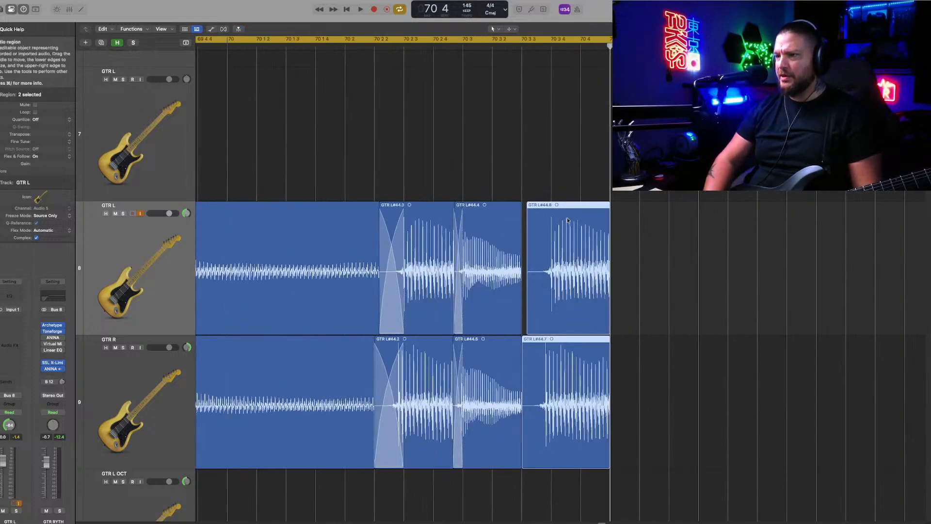
pyautogui.moveTo(529, 319)
pyautogui.mouseDown()
pyautogui.moveTo(549, 314)
pyautogui.moveTo(540, 315)
pyautogui.mouseUp()
pyautogui.click(680, 370)
pyautogui.click(518, 418)
pyautogui.moveTo(580, 462); pyautogui.dragTo(585, 463)
# Step: Trim the silent starts of the first pair of short hits in bar 70 beat 2 on GTR L and GTR R
pyautogui.moveTo(380, 319); pyautogui.dragTo(396, 319)
pyautogui.click(414, 425)
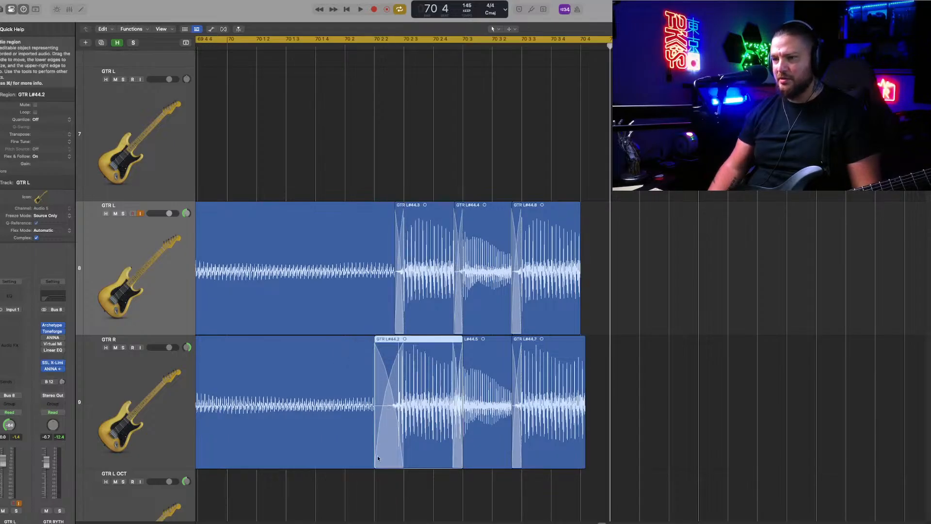
pyautogui.moveTo(388, 454); pyautogui.dragTo(393, 454)
# Step: Extend the pasted hits on both tracks to about beat 4 of bar 71 and audition the phrase from bar 69
pyautogui.moveTo(579, 331); pyautogui.dragTo(930, 334)
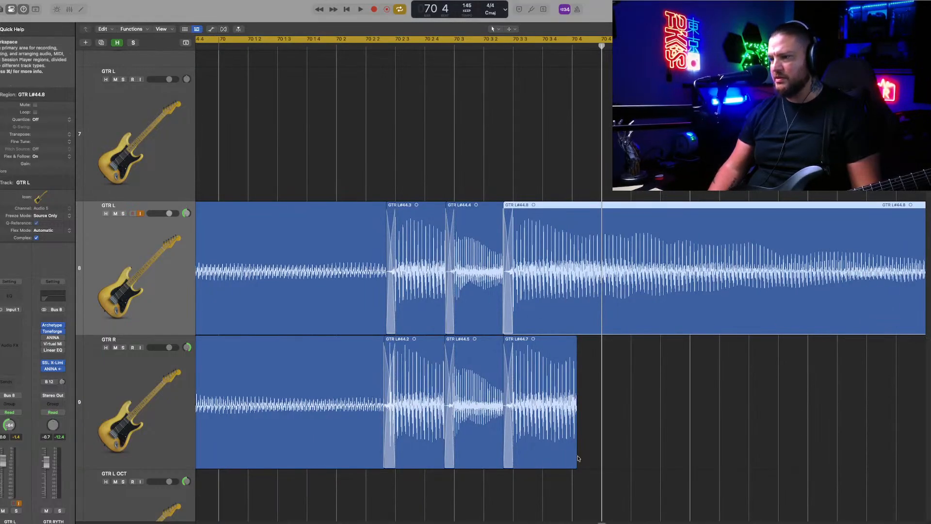
pyautogui.moveTo(578, 458); pyautogui.dragTo(927, 451)
pyautogui.moveTo(834, 322); pyautogui.dragTo(925, 324)
pyautogui.press('super+Left')
pyautogui.press('super+Left')
pyautogui.press('super+Left')
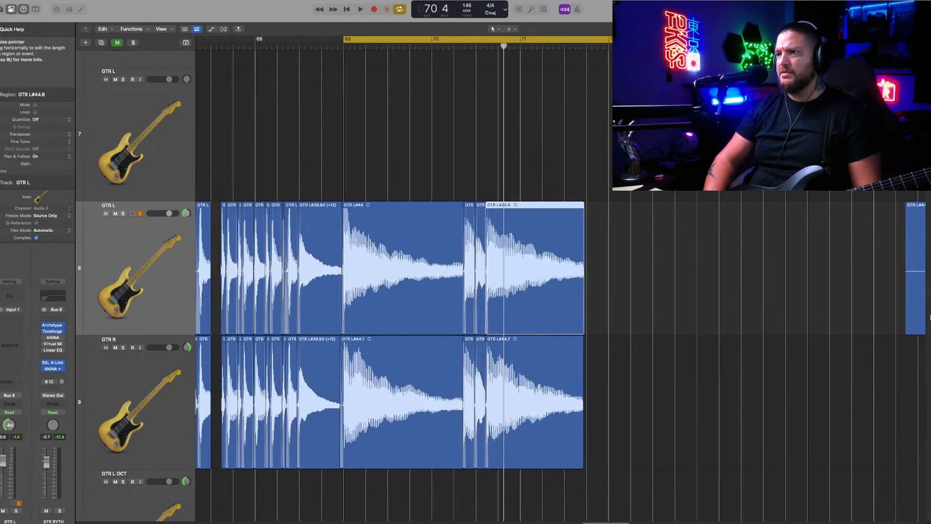
pyautogui.press('space')
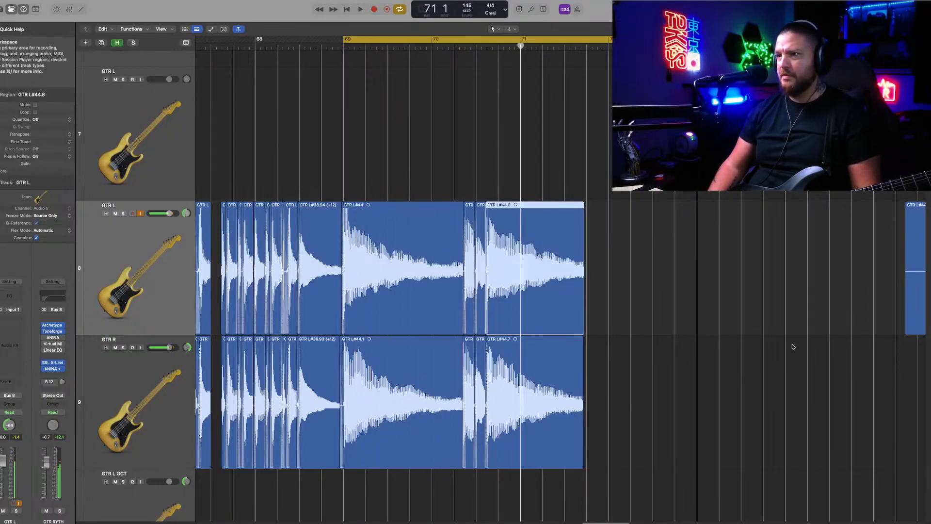
pyautogui.press('super+Right')
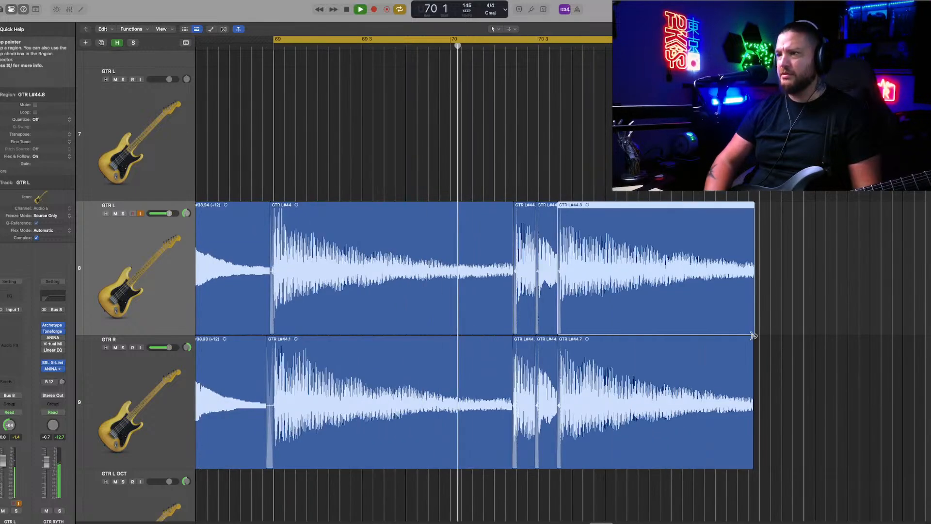
pyautogui.press('space')
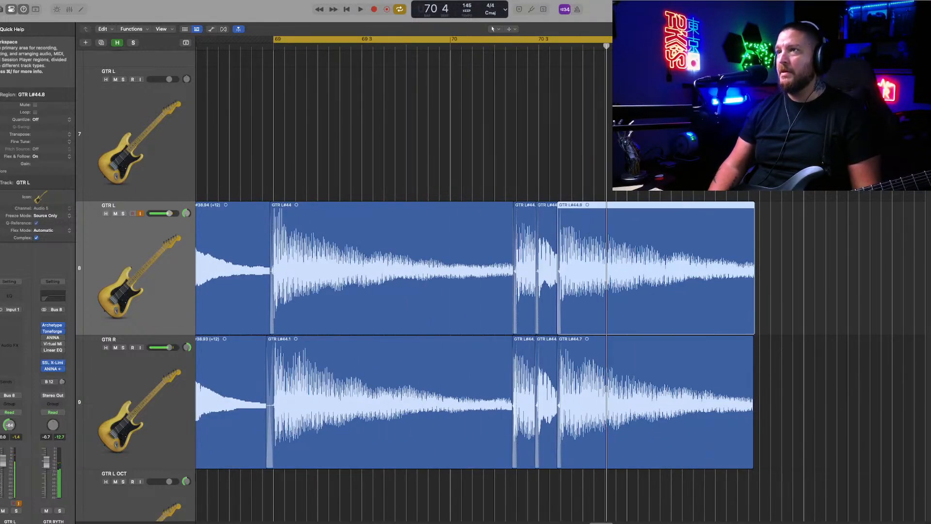
# Step: Split both extended hits at the playhead, midway through beat 4 of bar 70, and delete everything behind the cut
pyautogui.keyDown('shift'); pyautogui.click(641, 376); pyautogui.keyUp('shift')
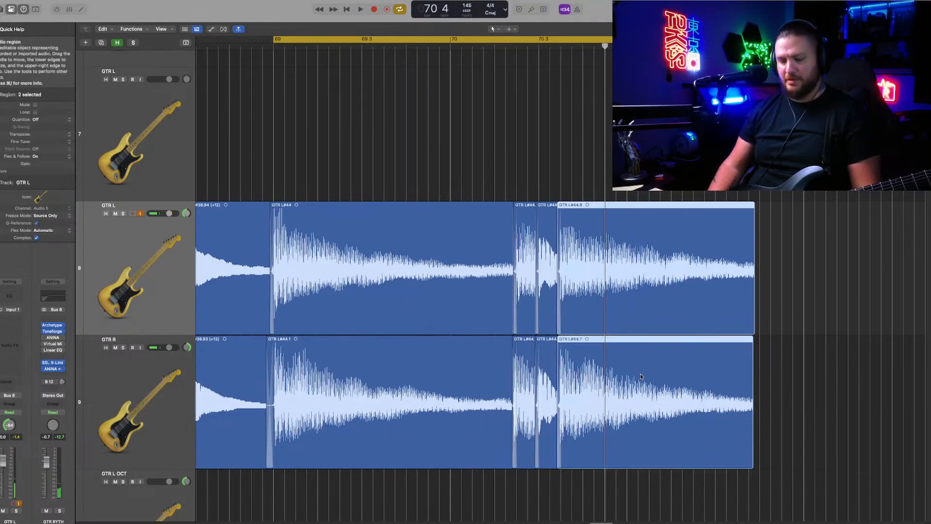
pyautogui.press('super+t')
pyautogui.moveTo(861, 292); pyautogui.dragTo(704, 387)
pyautogui.press('Delete')
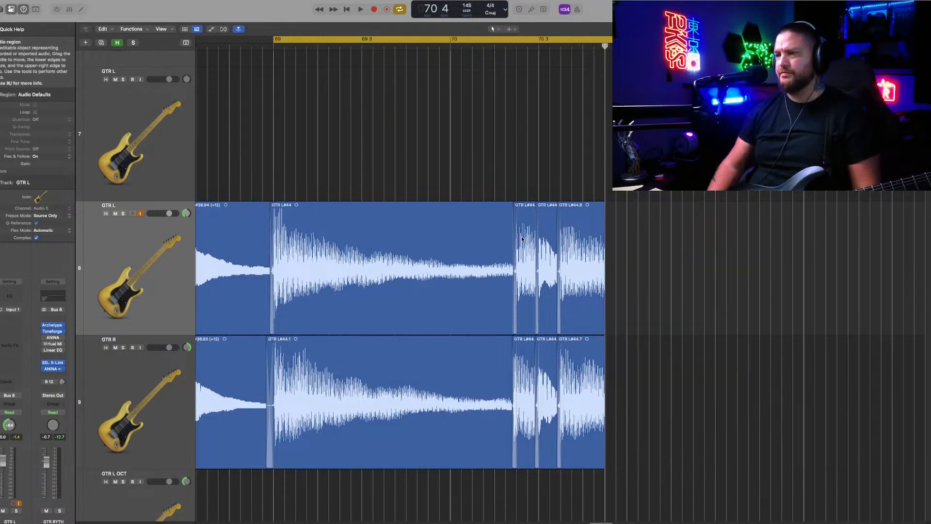
# Step: Paste a copy of the whole phrase from bar 69 on GTR L and GTR R midway through bar 70 beat 4 and audition it
pyautogui.moveTo(427, 149); pyautogui.dragTo(402, 340)
pyautogui.moveTo(690, 257); pyautogui.dragTo(445, 354)
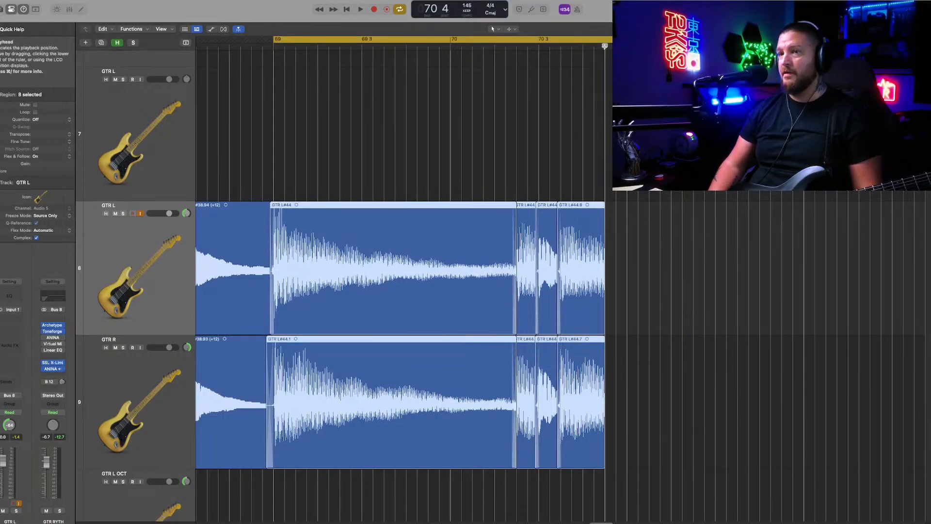
pyautogui.press('super+v')
pyautogui.moveTo(442, 265); pyautogui.dragTo(439, 277)
pyautogui.press('space')
pyautogui.press('super+Left')
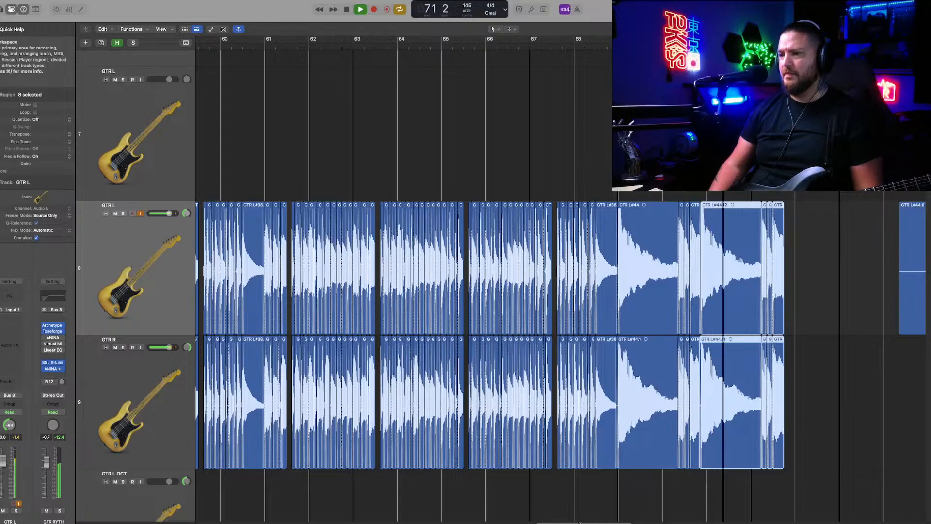
pyautogui.moveTo(579, 523); pyautogui.dragTo(600, 523)
pyautogui.press('super+Right')
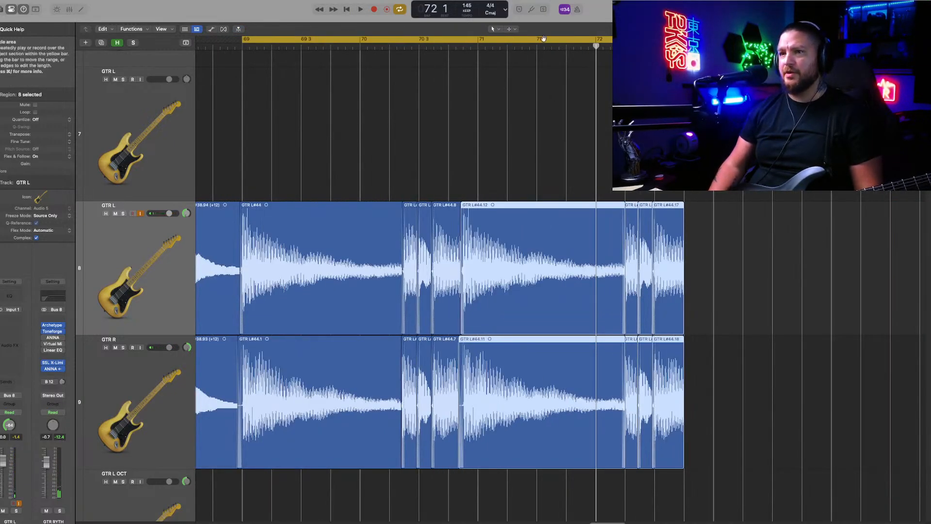
pyautogui.press('space')
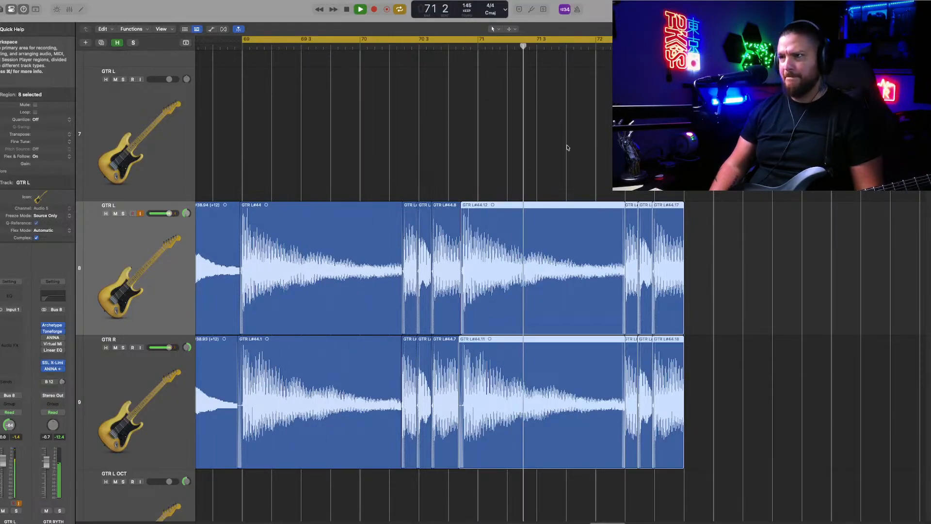
pyautogui.press('space')
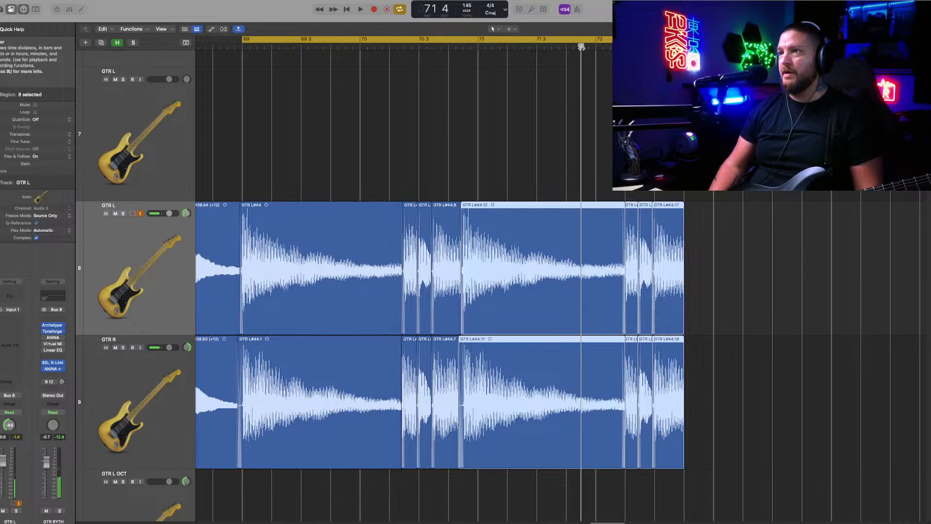
# Step: Shorten the copied sustained chords on both tracks to midway through bar 71 beat 4 and move the following short hits up to them
pyautogui.moveTo(590, 172); pyautogui.dragTo(601, 360)
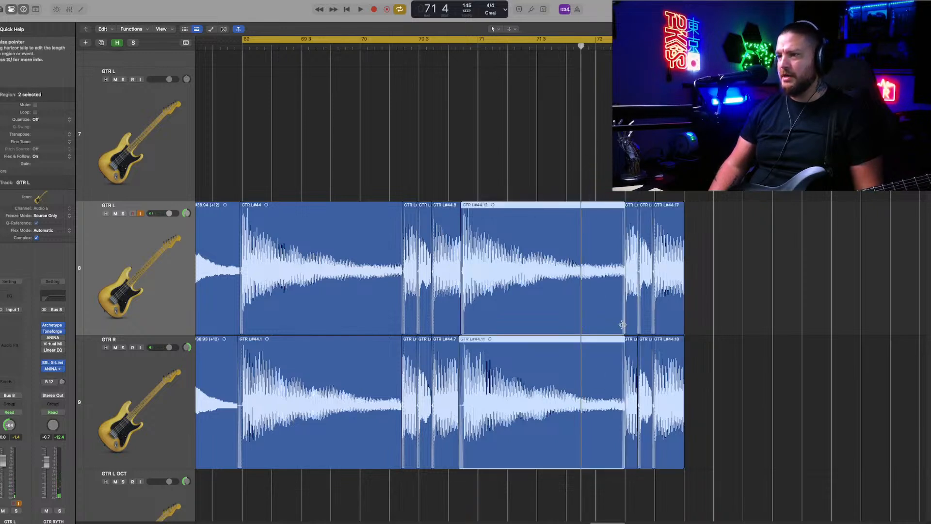
pyautogui.moveTo(622, 324); pyautogui.dragTo(580, 326)
pyautogui.moveTo(790, 268); pyautogui.dragTo(638, 385)
pyautogui.moveTo(632, 328); pyautogui.dragTo(585, 329)
# Step: Extend the ends of the copied sustained chords on both tracks slightly to 71 4 3, against the attack of the short hits
pyautogui.press('super+Right')
pyautogui.press('super+Right')
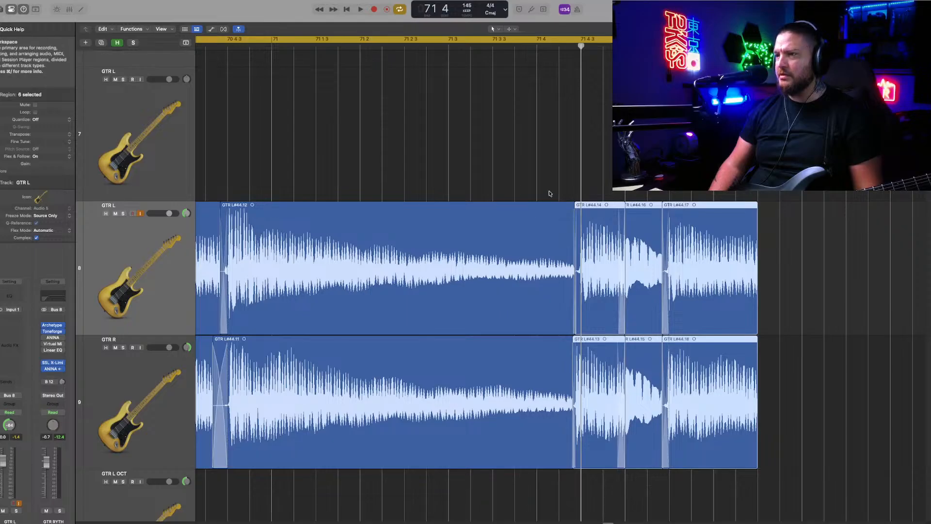
pyautogui.moveTo(549, 191); pyautogui.dragTo(526, 359)
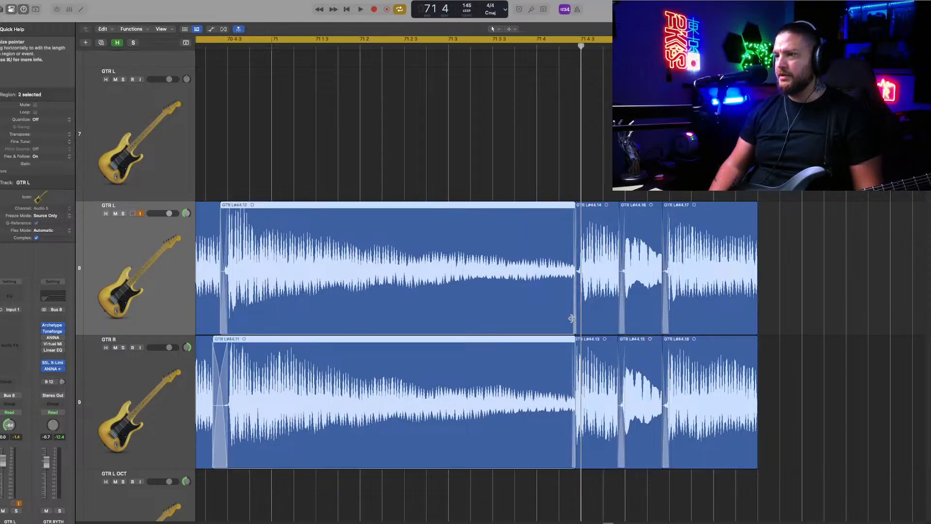
pyautogui.moveTo(573, 318); pyautogui.dragTo(579, 318)
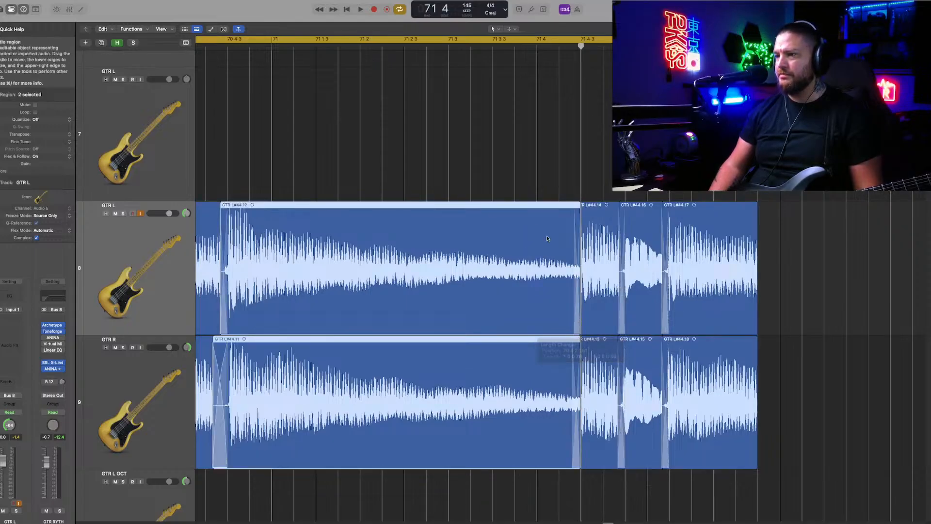
pyautogui.click(532, 175)
# Step: Audition the edited phrase from bar 69, turn cycle mode off, and play on past its end
pyautogui.press('super+Left')
pyautogui.press('super+Left')
pyautogui.press('super+Left')
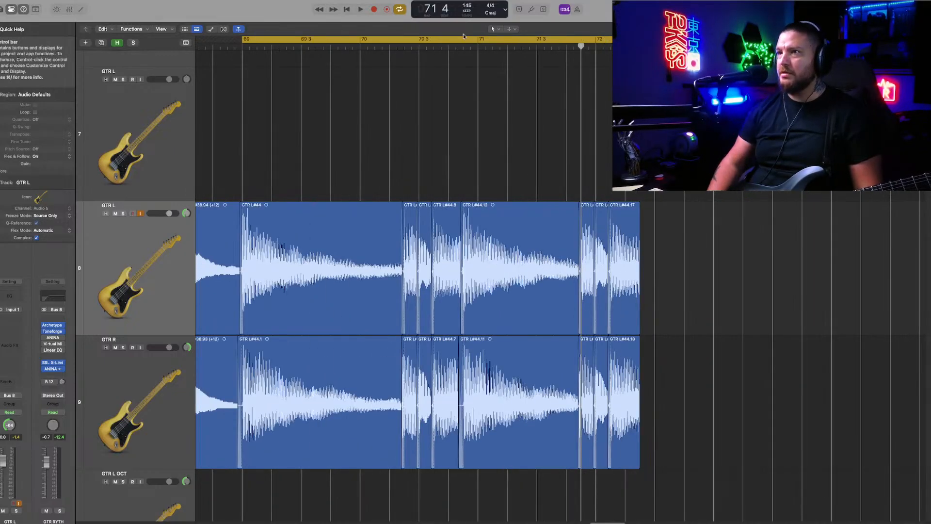
pyautogui.press('space')
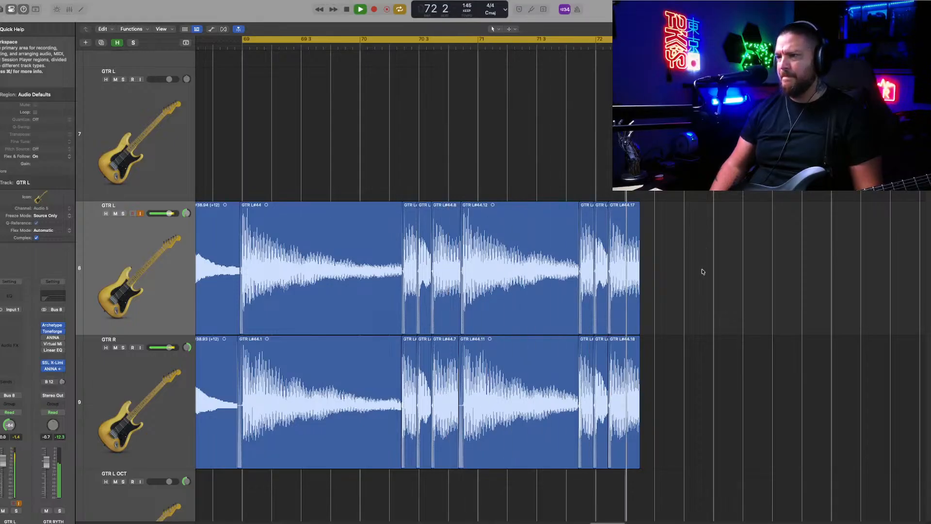
pyautogui.press('space')
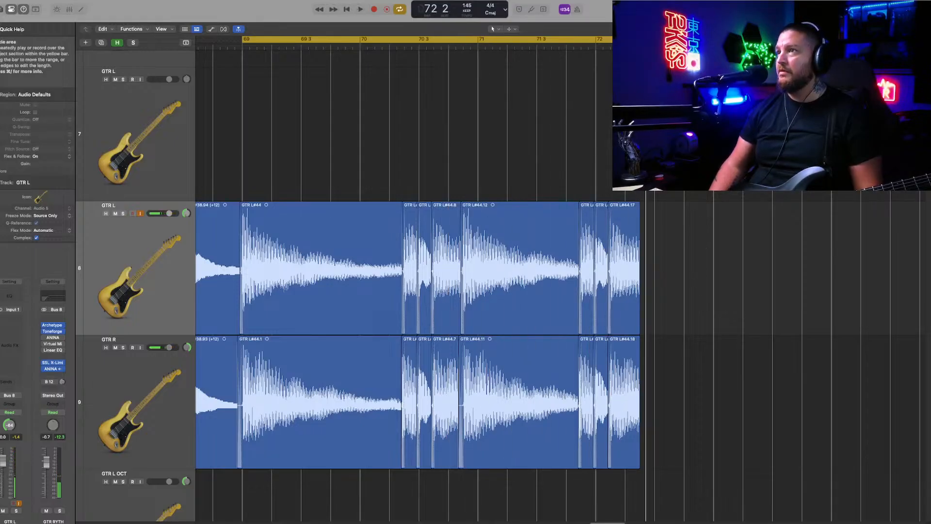
pyautogui.press('c')
pyautogui.press('space')
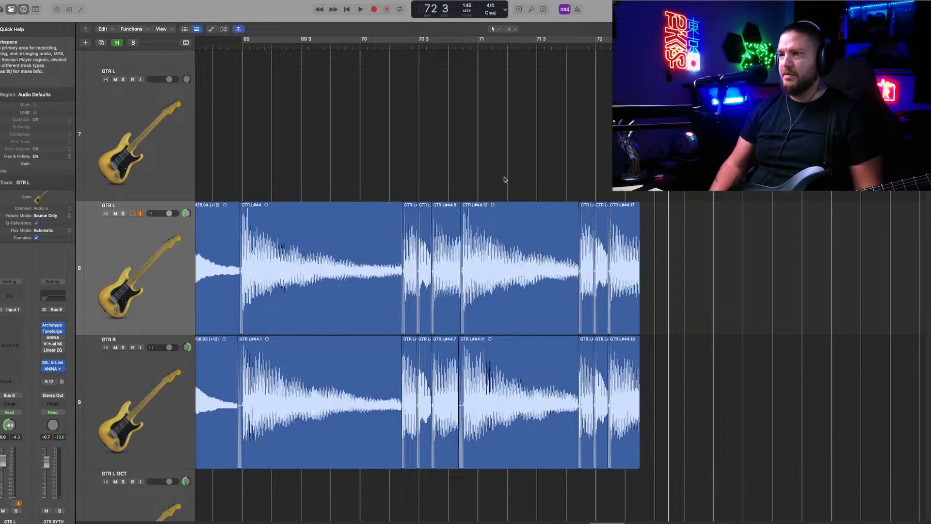
# Step: Paste copies of the shortened sustained chords on GTR L and GTR R directly after the last hits, midway through bar 72 beat 2
pyautogui.moveTo(504, 180); pyautogui.dragTo(501, 349)
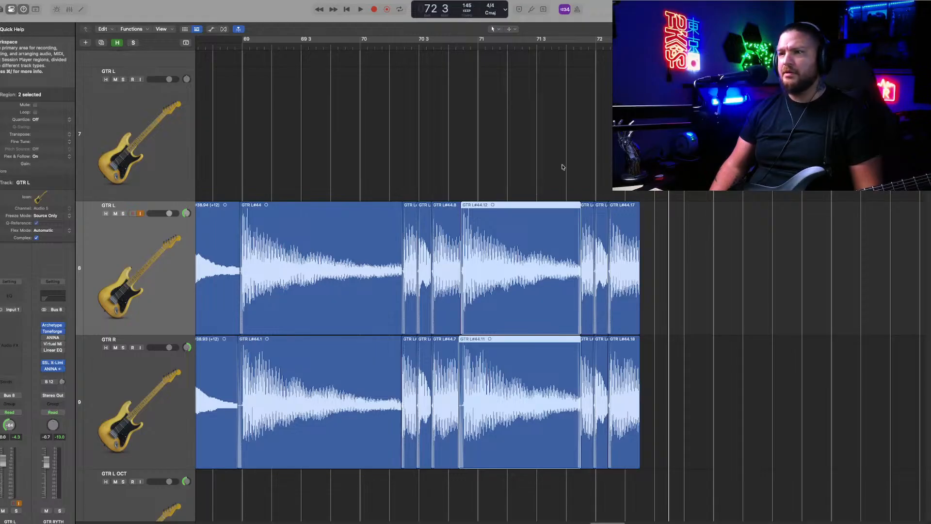
pyautogui.click(589, 54)
pyautogui.press('space')
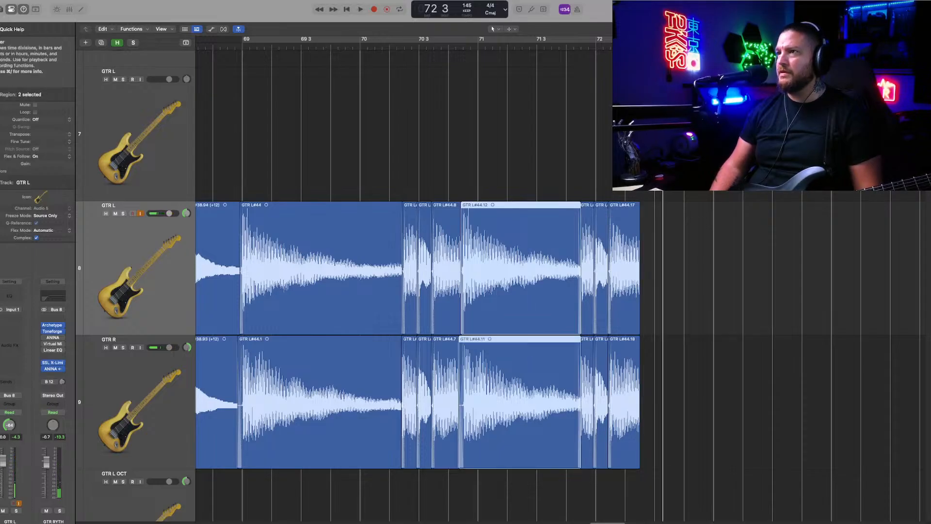
pyautogui.click(640, 52)
pyautogui.press('super+v')
pyautogui.moveTo(665, 284); pyautogui.dragTo(659, 285)
# Step: Audition the phrase and shorten the newly pasted chords on both tracks to end at about beat 3 of bar 72
pyautogui.press('space')
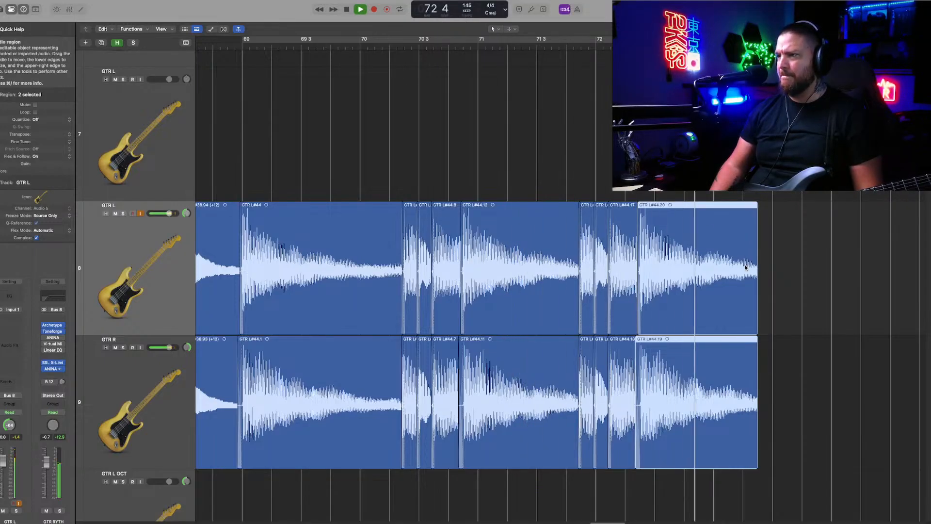
pyautogui.press('space')
pyautogui.click(396, 51)
pyautogui.press('space')
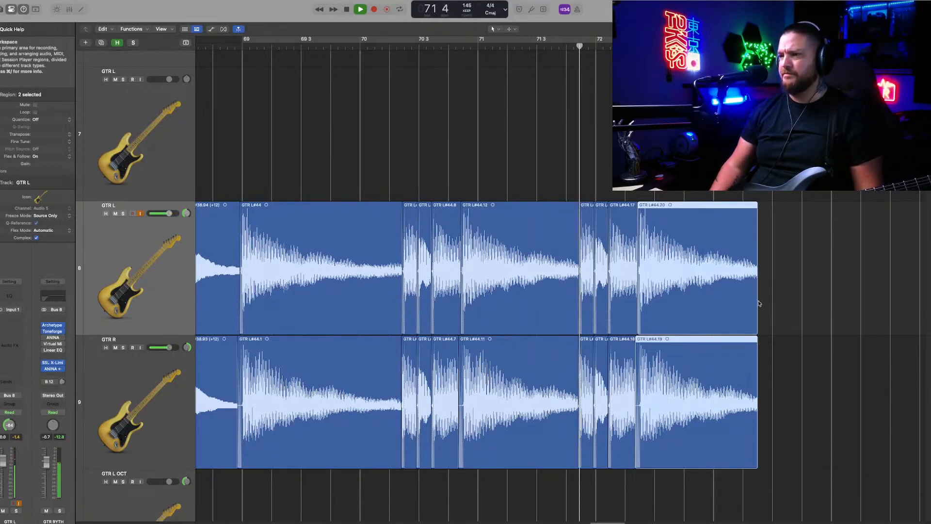
pyautogui.press('space')
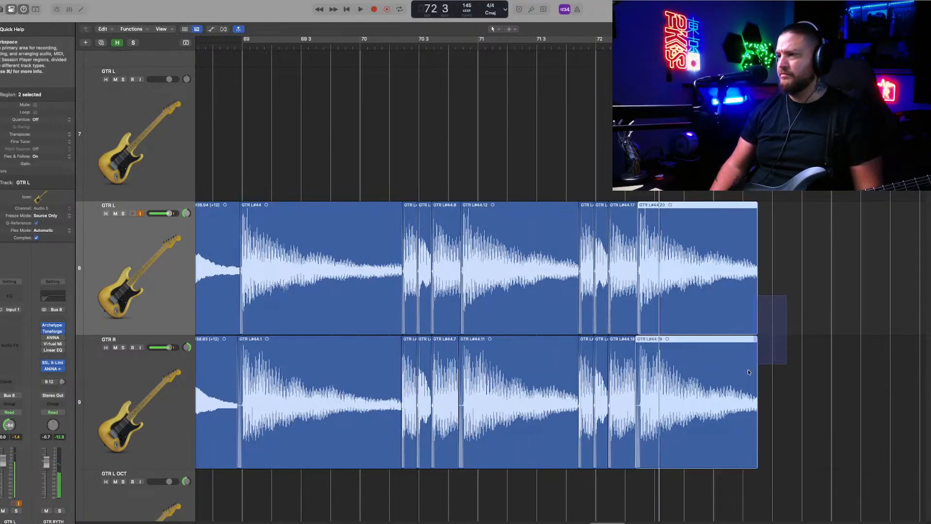
pyautogui.moveTo(755, 326); pyautogui.dragTo(655, 334)
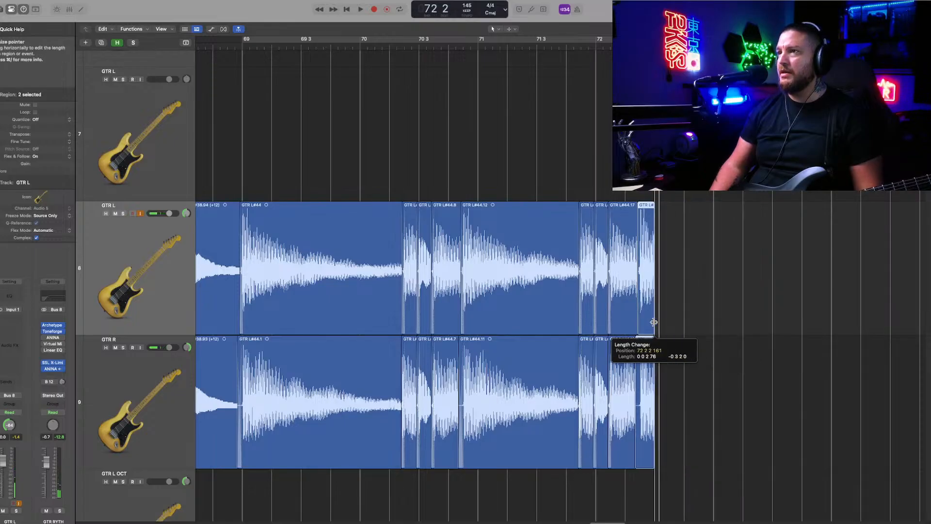
# Step: Trim the silent start of the leftover GTR L take and move it against the end of the phrase at bar 72 beat 3
pyautogui.hscroll(10, 637, 522)
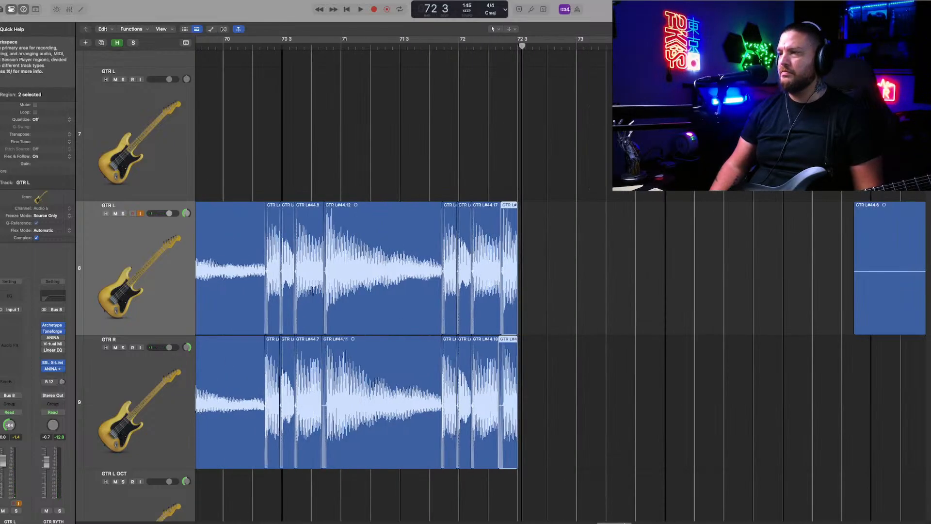
pyautogui.moveTo(794, 303); pyautogui.dragTo(585, 305)
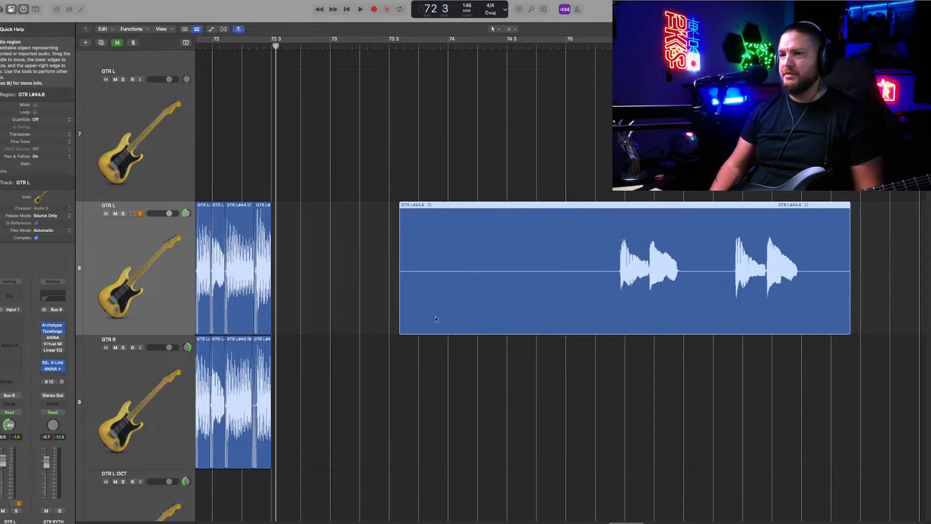
pyautogui.moveTo(400, 318); pyautogui.dragTo(618, 313)
pyautogui.moveTo(679, 305); pyautogui.dragTo(333, 296)
# Step: Split the take before its second pair of hits, trim the first piece to about bar 73, and place the second piece below it on GTR R
pyautogui.click(384, 287)
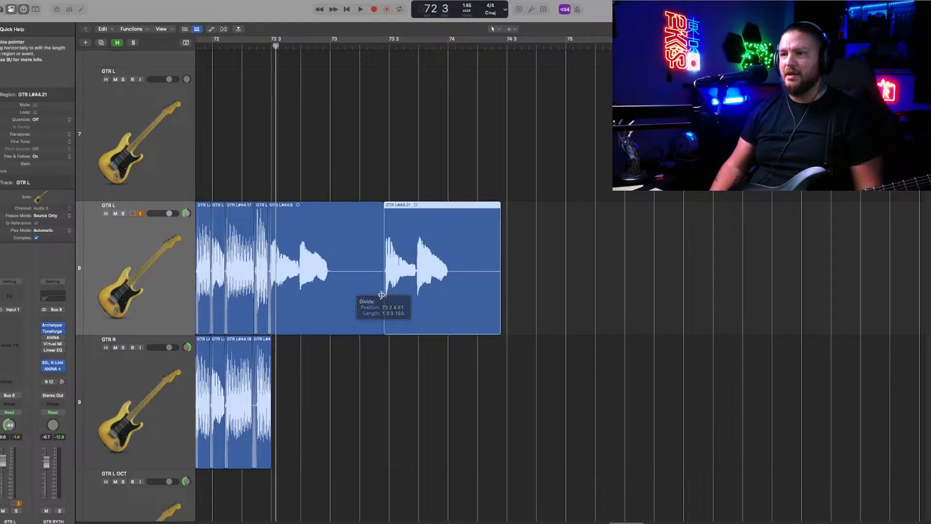
pyautogui.moveTo(367, 313); pyautogui.dragTo(332, 313)
pyautogui.moveTo(444, 250); pyautogui.dragTo(330, 385)
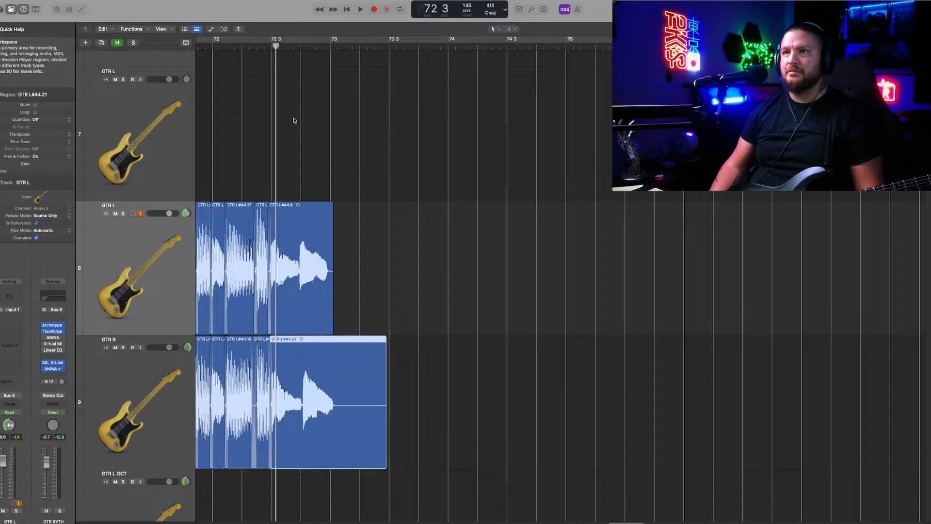
# Step: Set a cycle range from bar 72 beat 3 to just past bar 74 and nudge both new regions so their first hits land on beat 3
pyautogui.moveTo(272, 41); pyautogui.dragTo(491, 68)
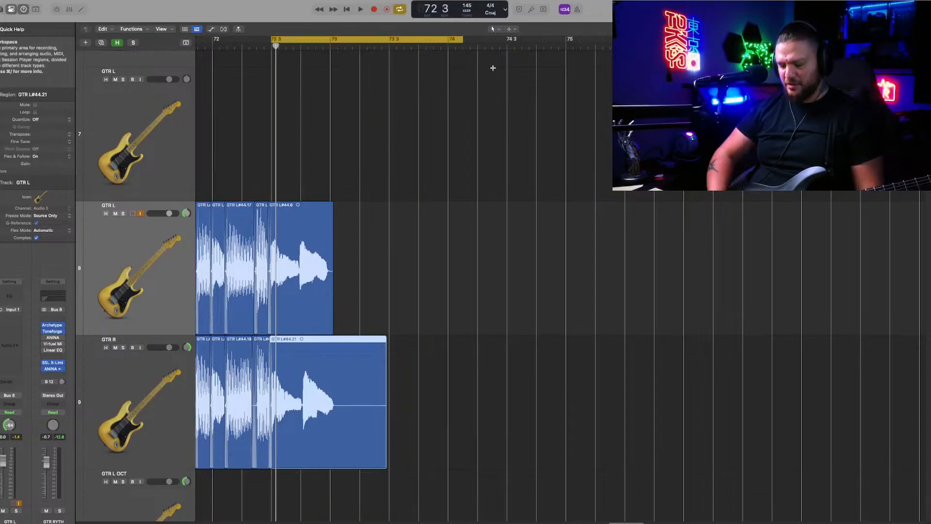
pyautogui.press('super+Right')
pyautogui.press('super+Right')
pyautogui.press('super+Right')
pyautogui.press('super+Right')
pyautogui.press('super+Right')
pyautogui.moveTo(432, 253); pyautogui.dragTo(435, 253)
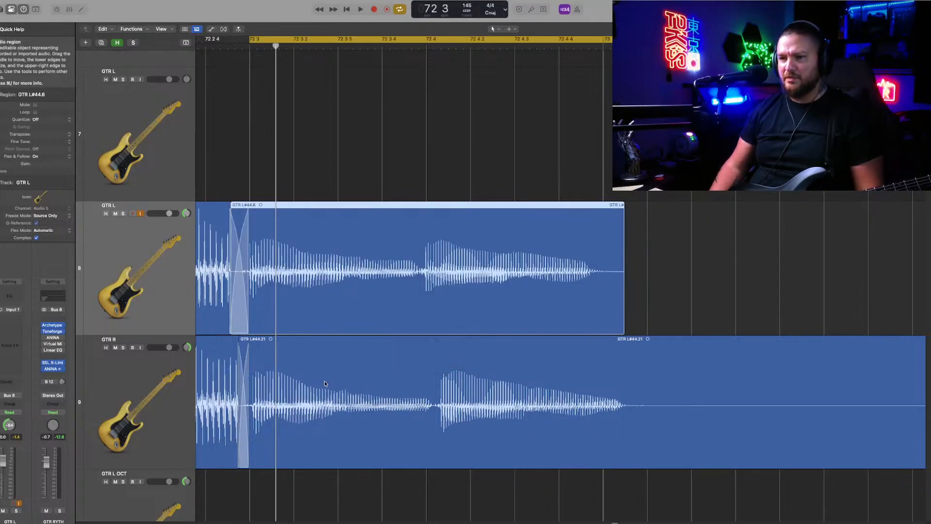
pyautogui.moveTo(325, 383); pyautogui.dragTo(307, 398)
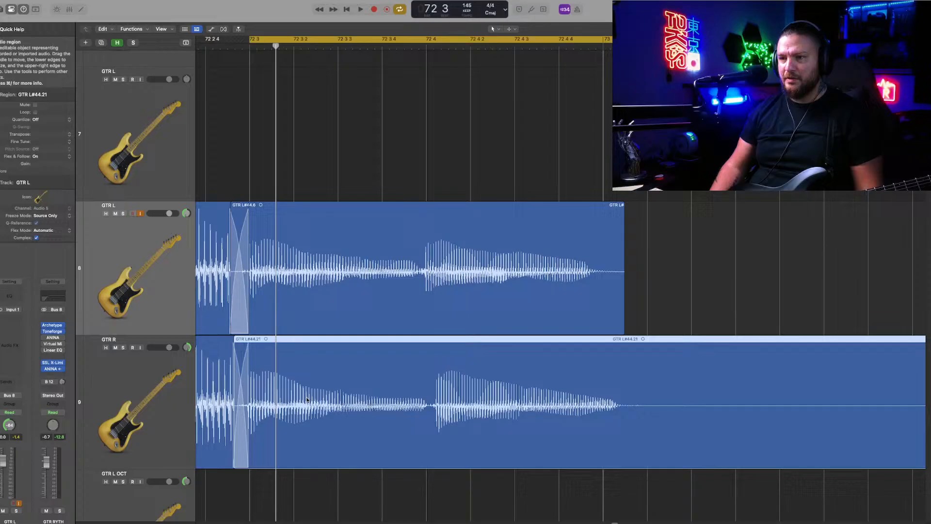
# Step: Split the GTR R region before its second hit, move that hit earlier onto bar 72 beat 4, and audition the result
pyautogui.keyDown('super'); pyautogui.doubleClick(422, 424); pyautogui.keyUp('super')
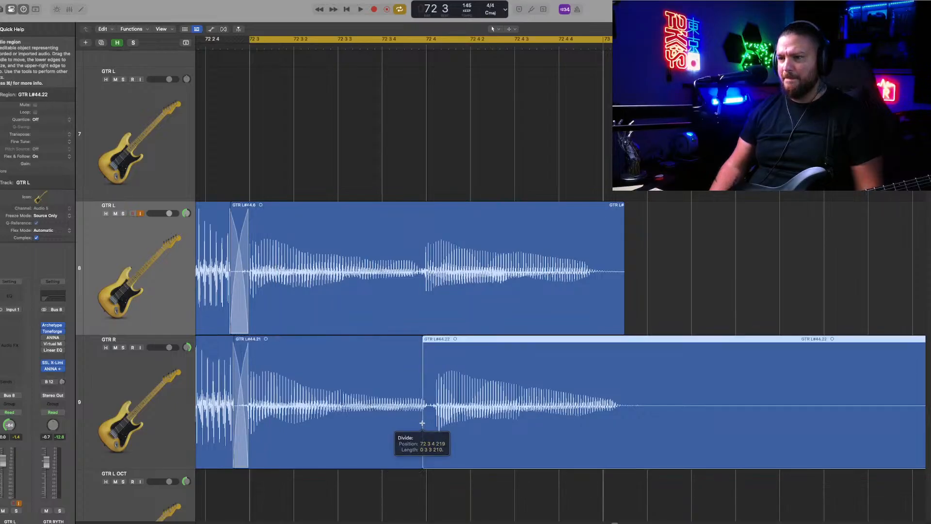
pyautogui.moveTo(452, 430); pyautogui.dragTo(420, 455)
pyautogui.click(388, 438)
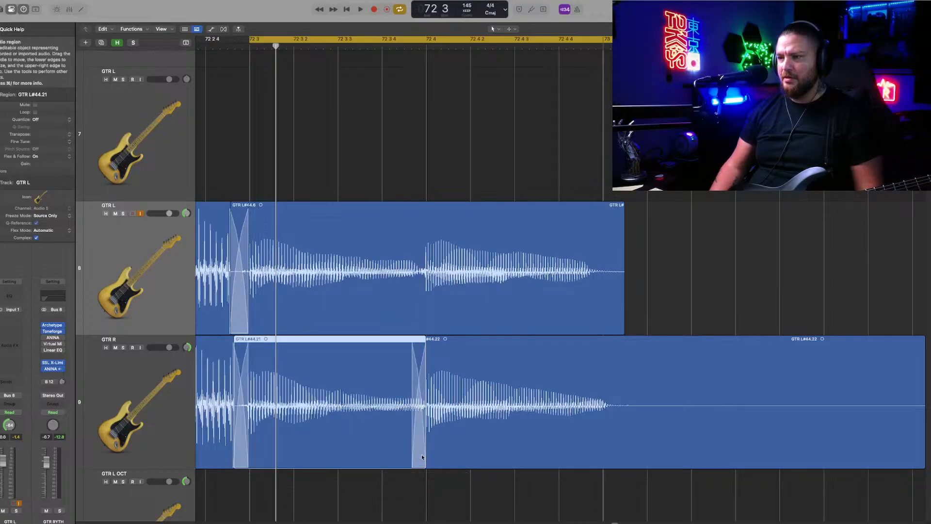
pyautogui.press('space')
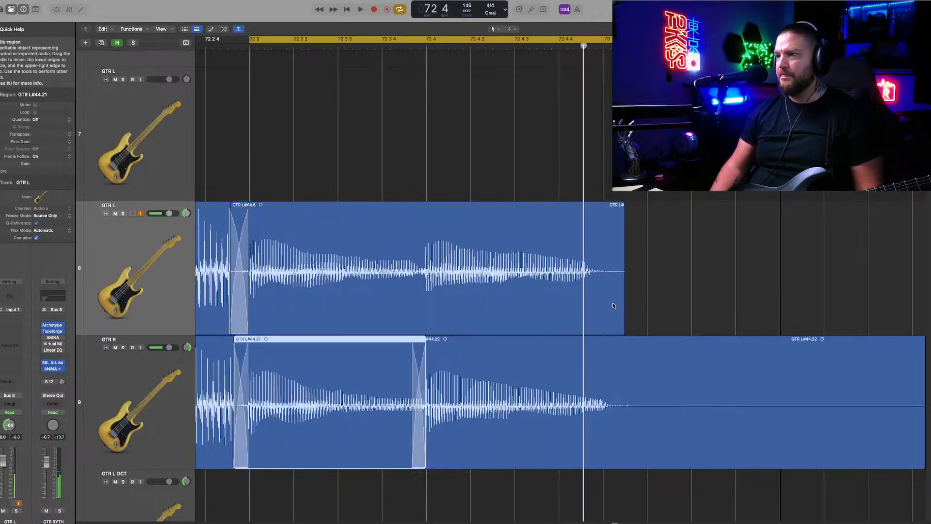
pyautogui.press('space')
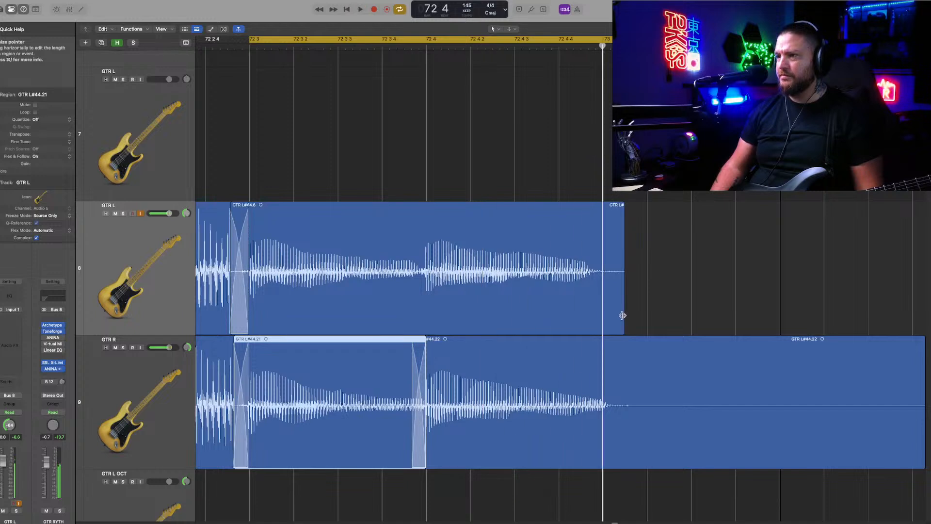
# Step: Trim the ends of the last hits on GTR L and GTR R to 72 4 4, deleting the rest, and play them back
pyautogui.moveTo(622, 315); pyautogui.dragTo(558, 334)
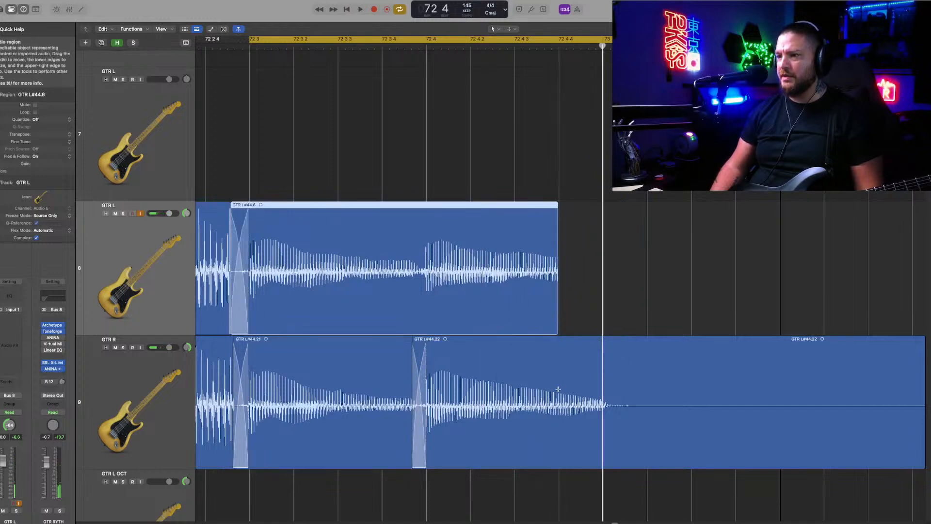
pyautogui.doubleClick(559, 428)
pyautogui.press('Delete')
pyautogui.press('space')
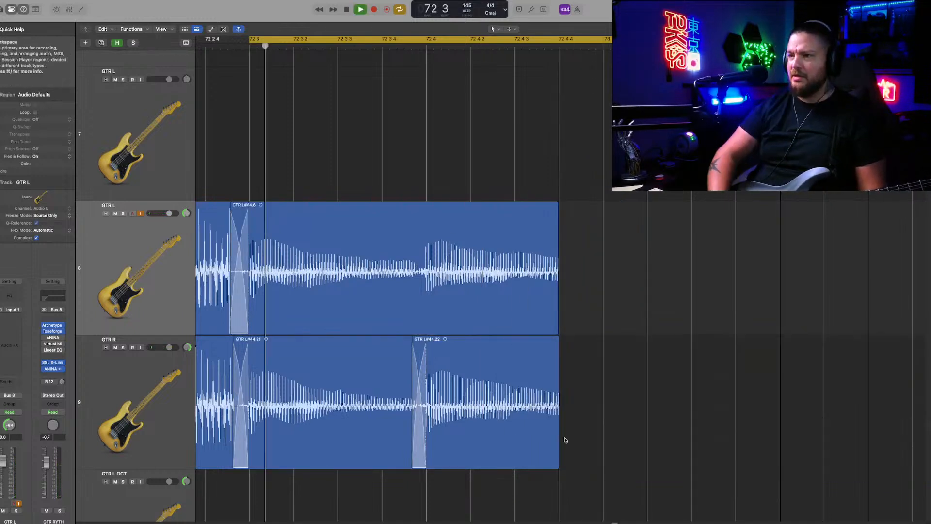
# Step: Extend the last regions on both tracks to the start of bar 73, audition them, and align the GTR L end exactly with the bar line
pyautogui.moveTo(569, 324); pyautogui.dragTo(603, 446)
pyautogui.press('space')
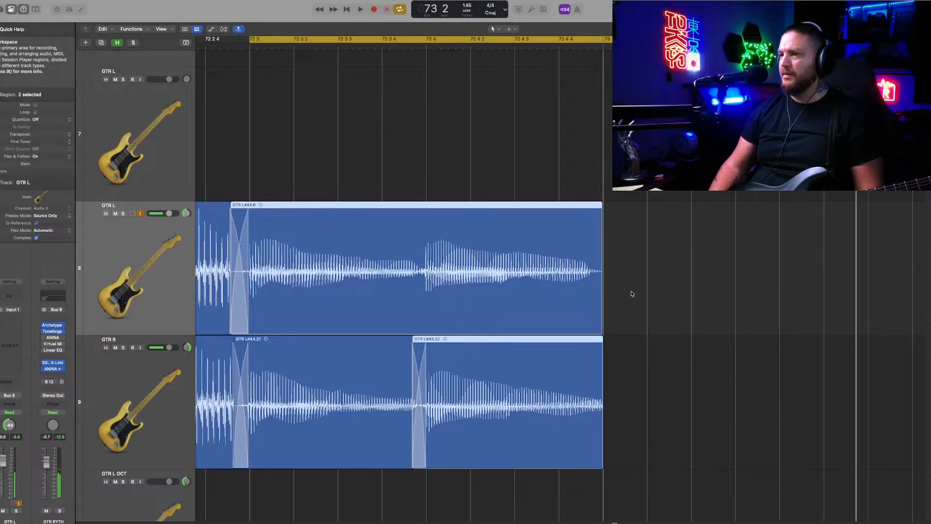
pyautogui.moveTo(632, 291); pyautogui.dragTo(567, 365)
pyautogui.click(618, 292)
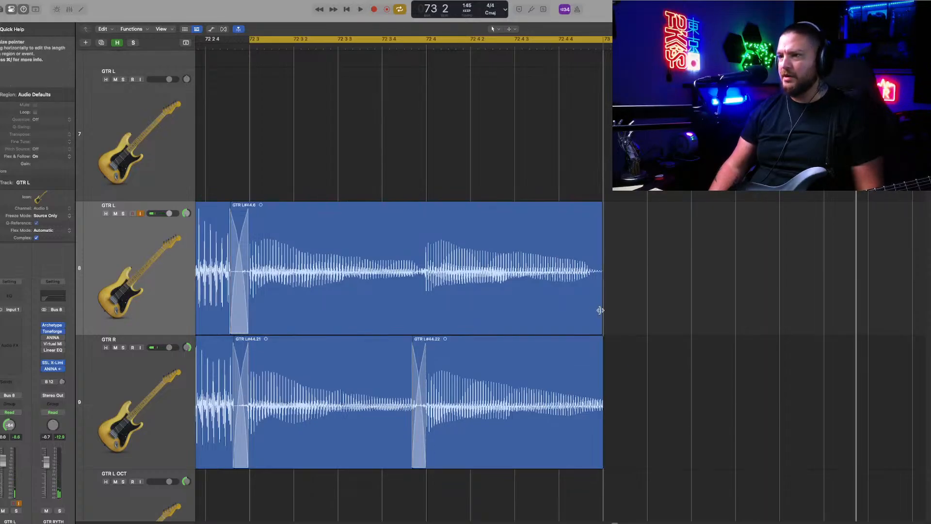
pyautogui.moveTo(600, 312); pyautogui.dragTo(602, 313)
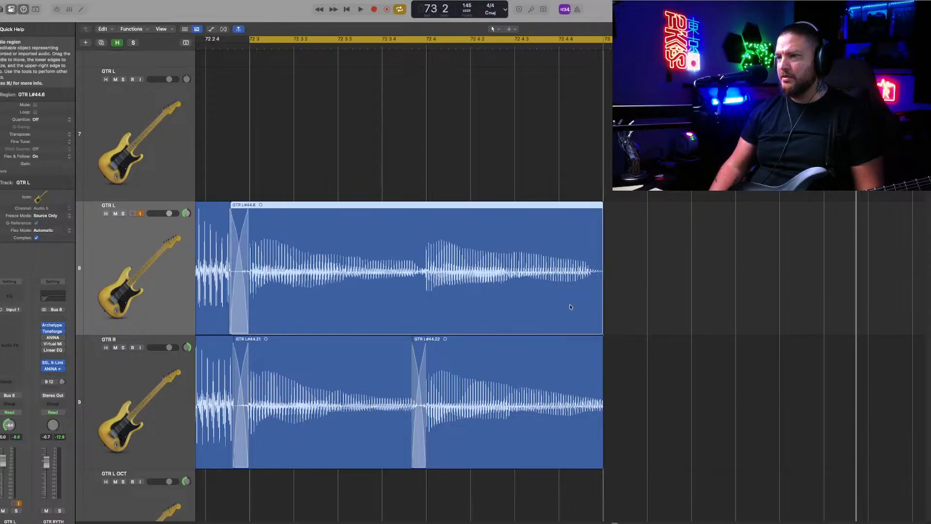
# Step: Add short fade-outs to the final GTR L and GTR R regions before bar 73 and audition the ending
pyautogui.press('space')
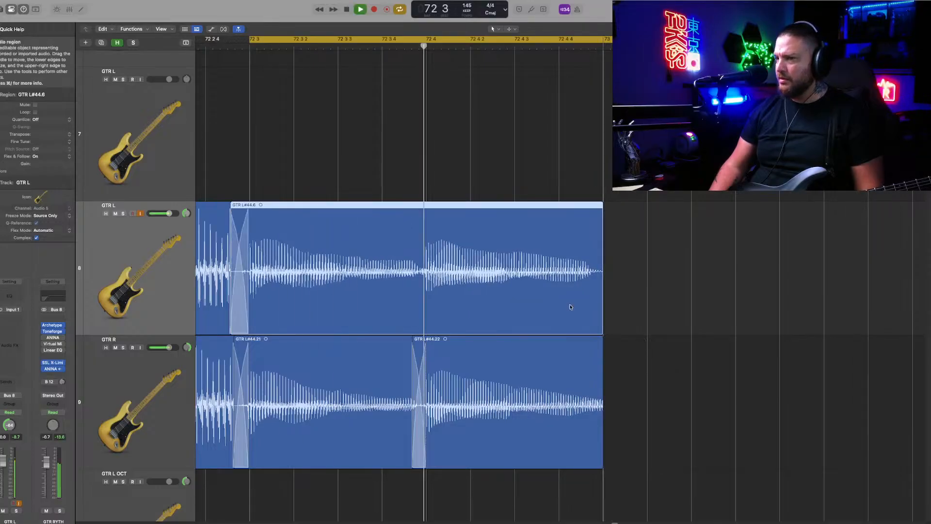
pyautogui.click(617, 306)
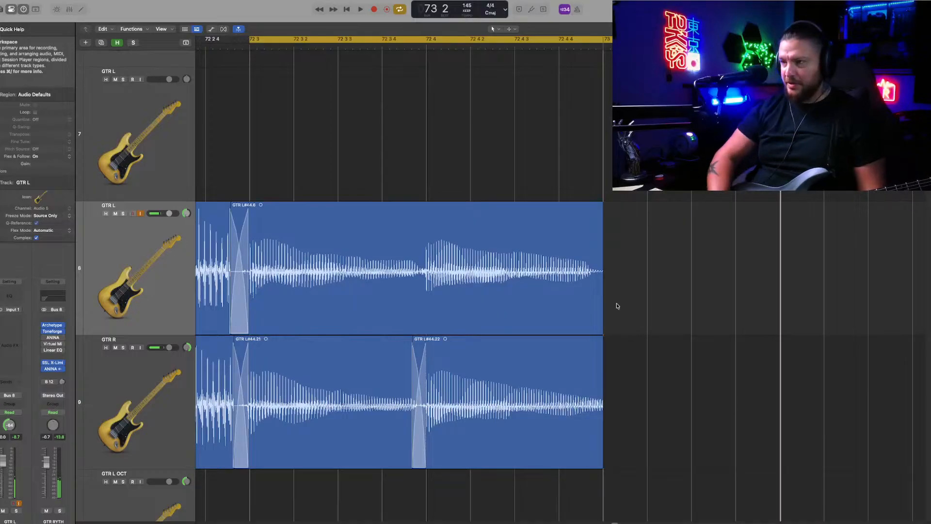
pyautogui.moveTo(638, 290); pyautogui.dragTo(554, 360)
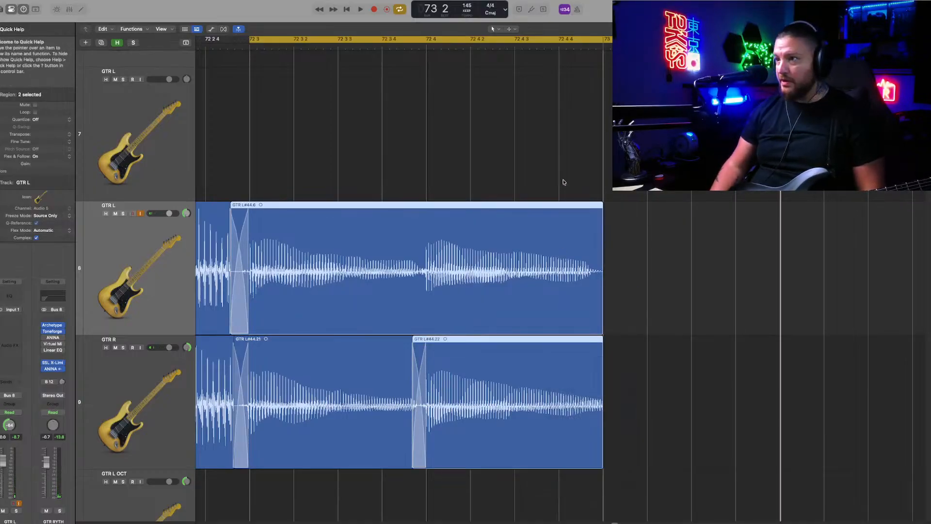
pyautogui.press('space')
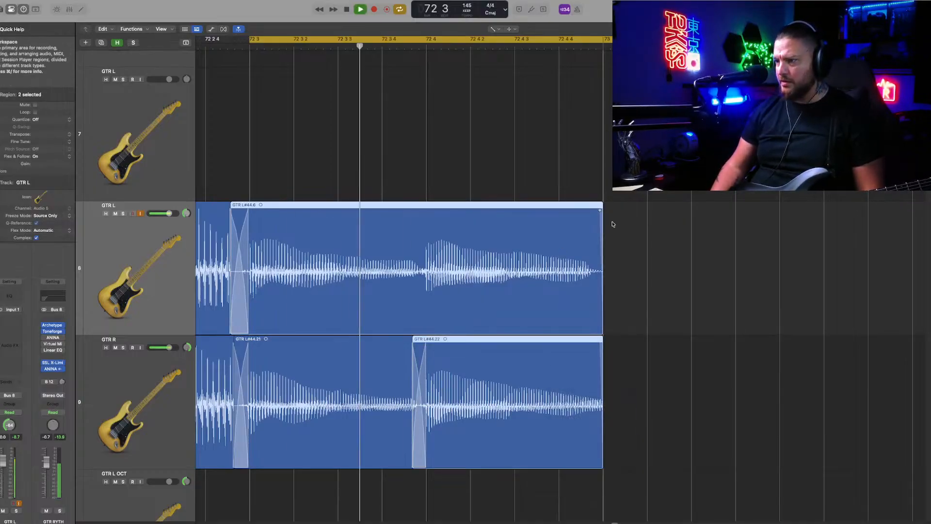
pyautogui.click(645, 265)
pyautogui.press('t')
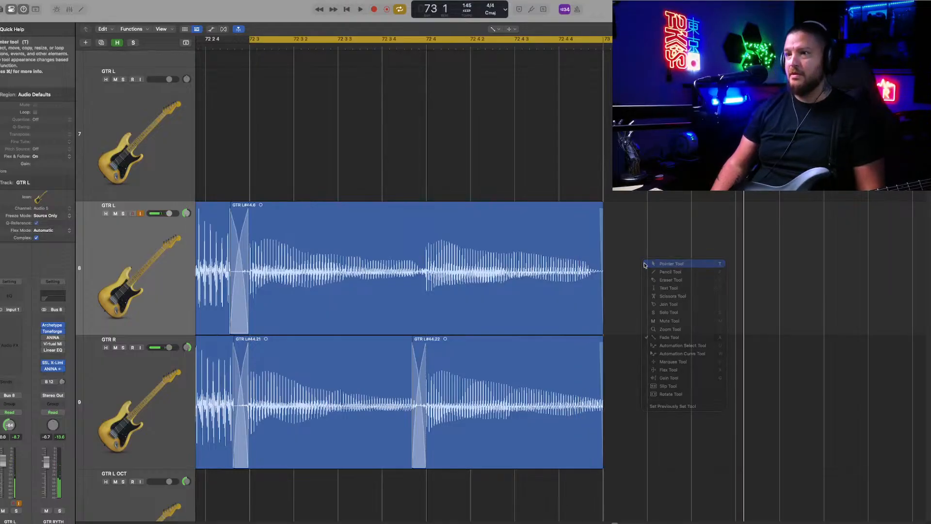
pyautogui.press('t')
# Step: Play back the edited guitar parts from bar 67 beat 2 to past bar 74
pyautogui.press('super+Left')
pyautogui.press('super+Left')
pyautogui.press('super+Left')
pyautogui.press('super+Left')
pyautogui.press('super+Left')
pyautogui.press('super+Left')
pyautogui.press('super+Left')
pyautogui.press('super+Left')
pyautogui.press('super+Left')
pyautogui.press('super+Left')
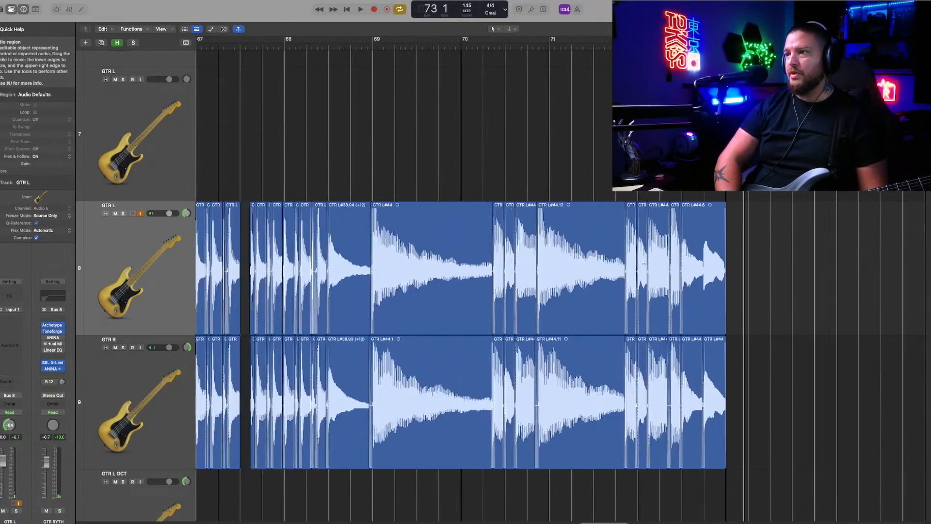
pyautogui.press('super+Up')
pyautogui.press('super+Up')
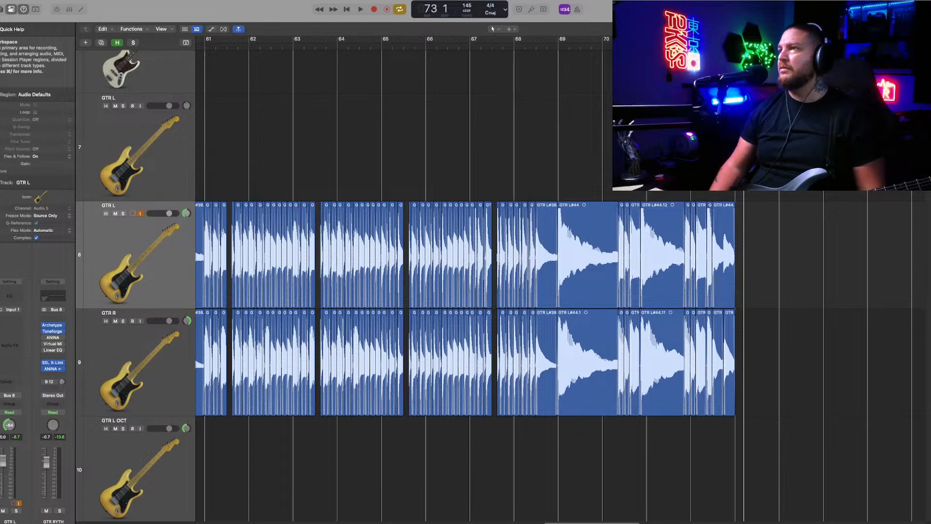
pyautogui.click(518, 49)
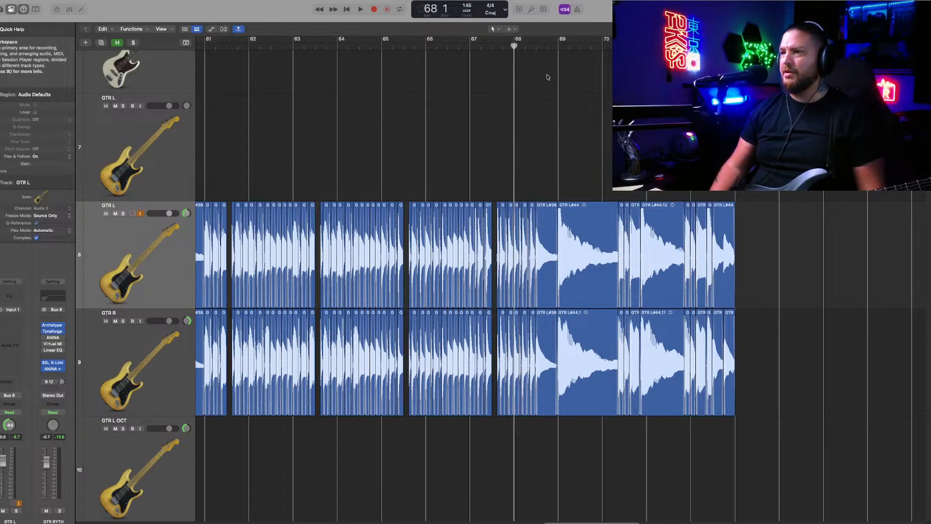
pyautogui.click(484, 45)
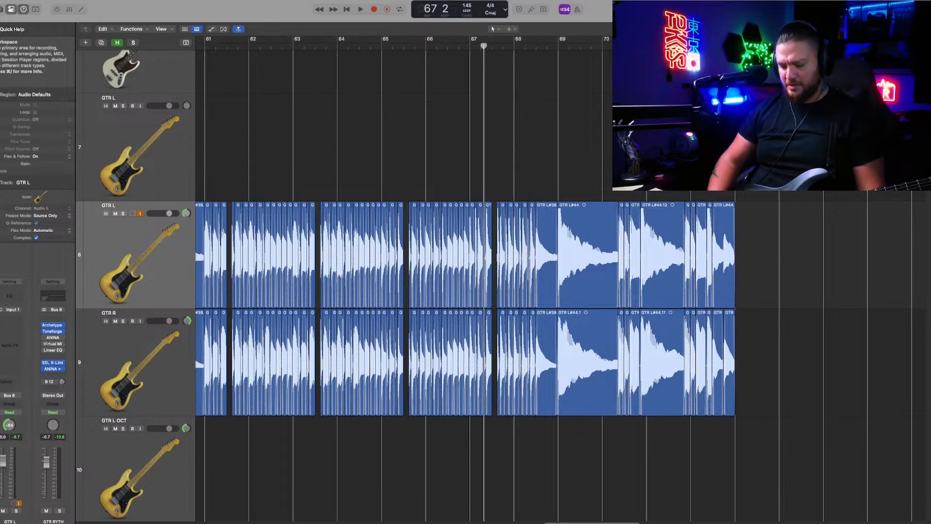
pyautogui.press('super+Left')
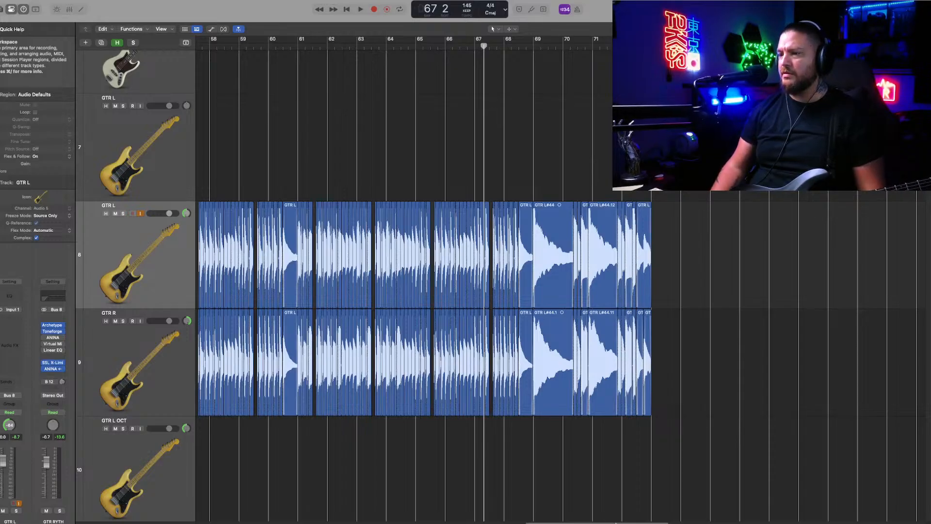
pyautogui.moveTo(616, 522); pyautogui.dragTo(637, 522)
pyautogui.press('space')
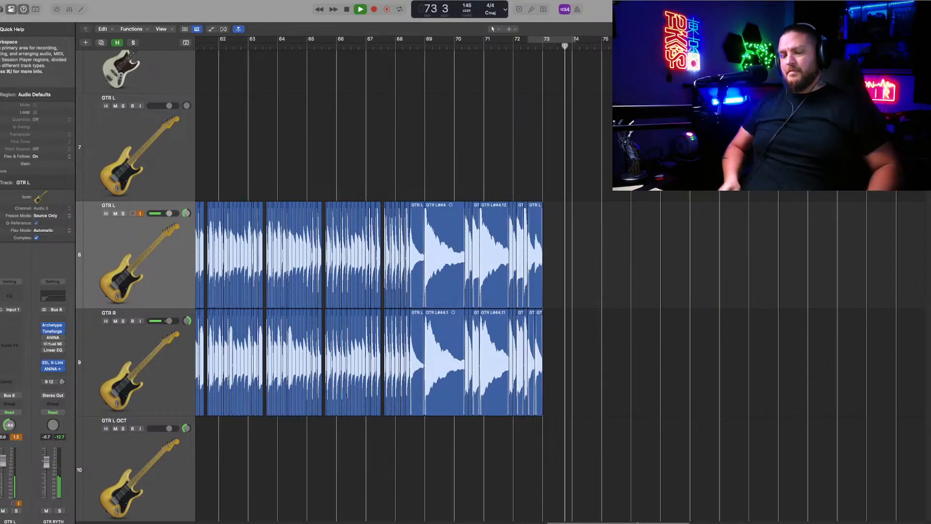
pyautogui.press('space')
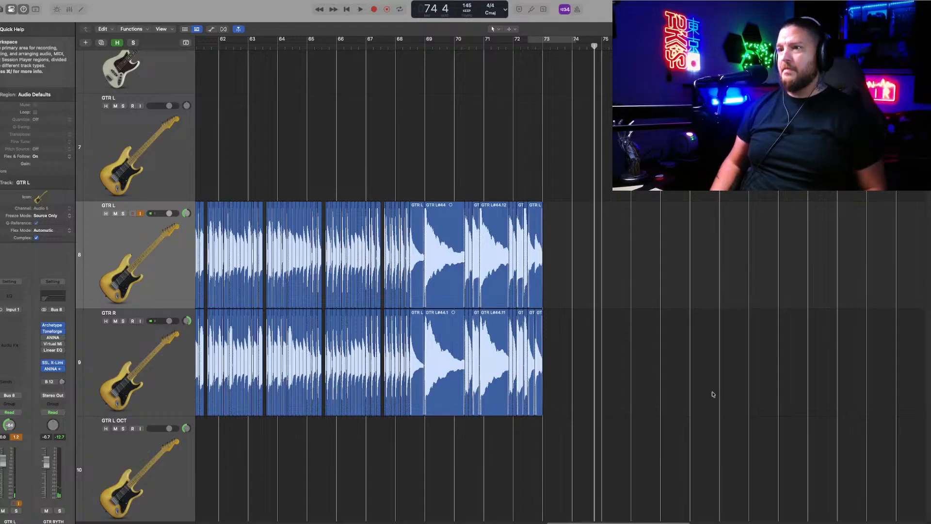
# Step: Try to duplicate the guitar regions from bar 68 beat 3 onward at bar 73, aligning the first hit with the bar line and auditioning
pyautogui.moveTo(625, 221); pyautogui.dragTo(415, 389)
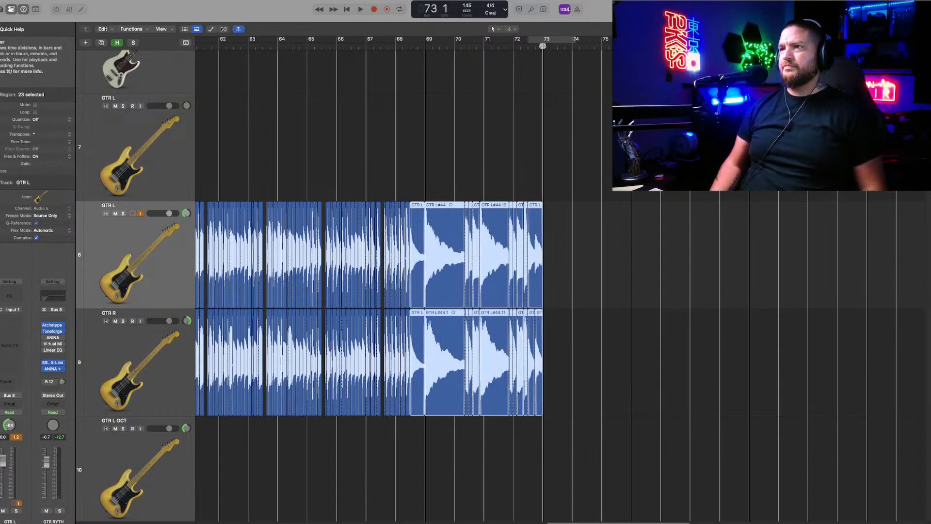
pyautogui.press('super+v')
pyautogui.click(539, 46)
pyautogui.scroll(10, 539, 46)
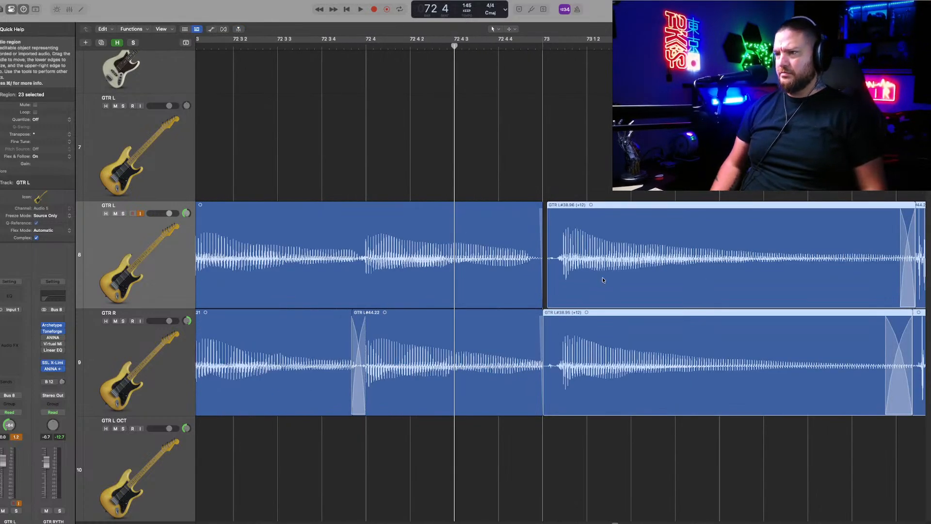
pyautogui.moveTo(603, 279); pyautogui.dragTo(583, 280)
pyautogui.press('space')
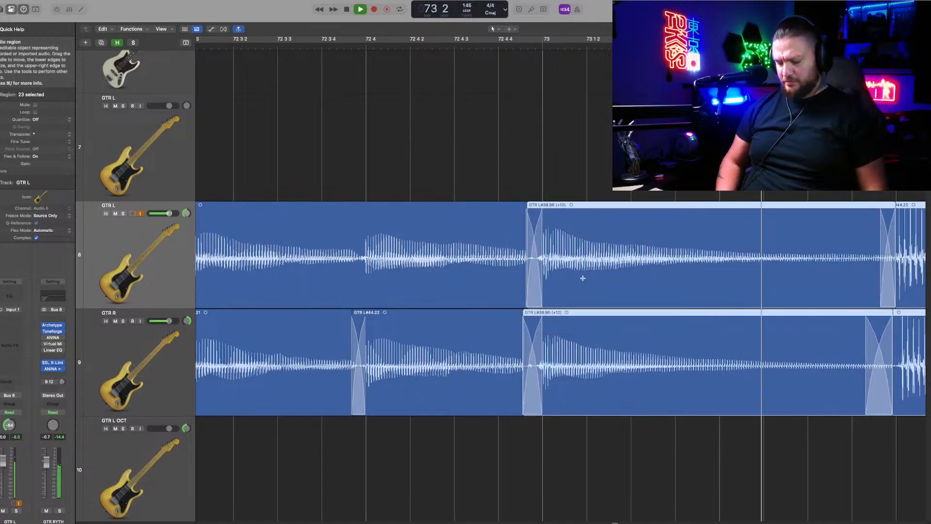
pyautogui.scroll(-10, 582, 278)
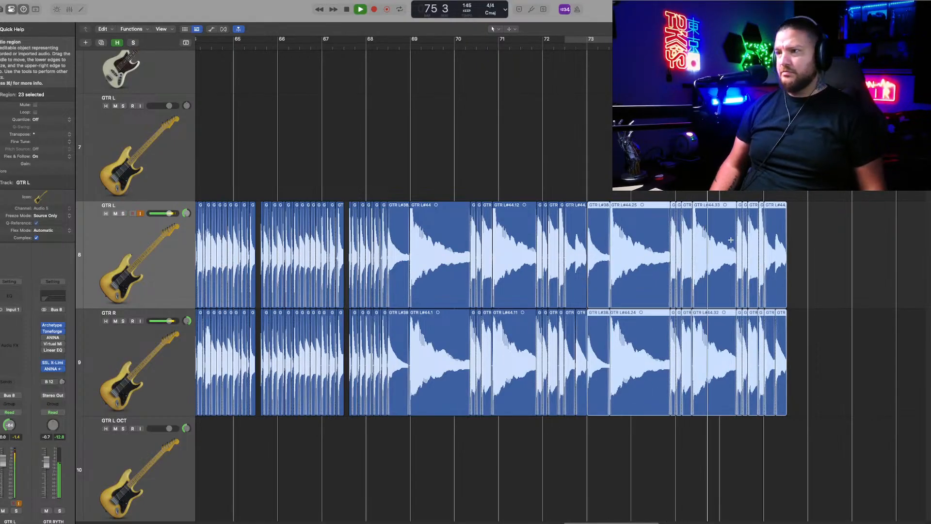
pyautogui.press('super+z')
pyautogui.press('space')
# Step: Repeat the GTR L and GTR R regions of bars 69 to 72 at bar 73, nudging the copies so their first hits land on the bar line
pyautogui.moveTo(654, 240); pyautogui.dragTo(433, 376)
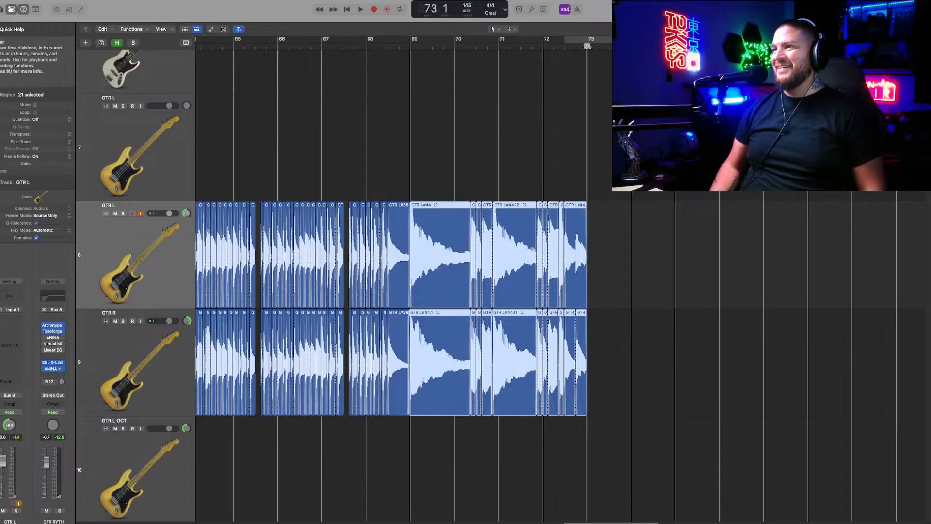
pyautogui.press('super+r')
pyautogui.scroll(10, 588, 53)
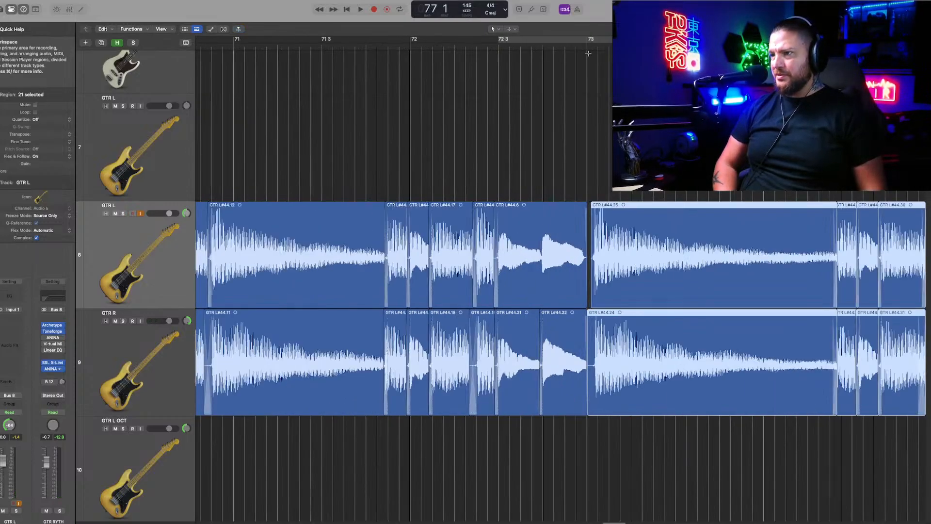
pyautogui.moveTo(645, 241); pyautogui.dragTo(611, 246)
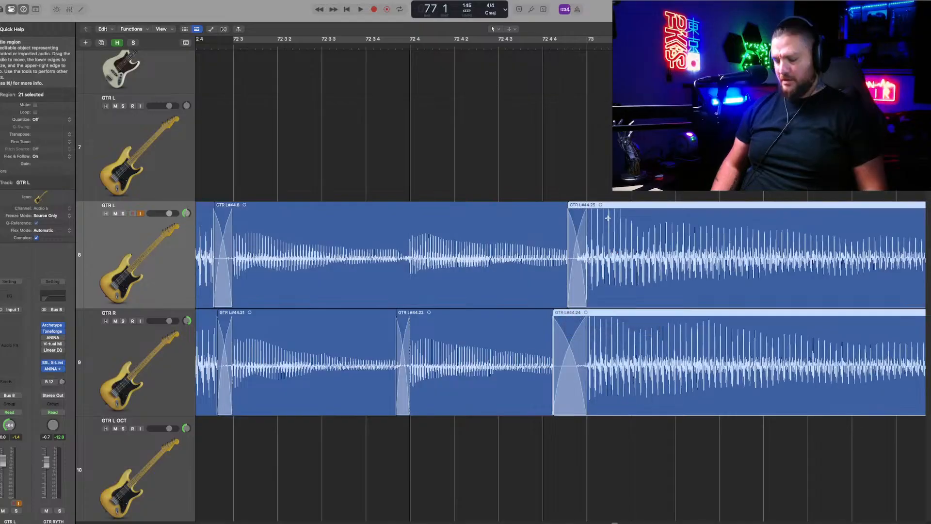
# Step: Play back the full arrangement from bar 68 through the repeated guitar section ending at bar 77
pyautogui.scroll(-15, 607, 218)
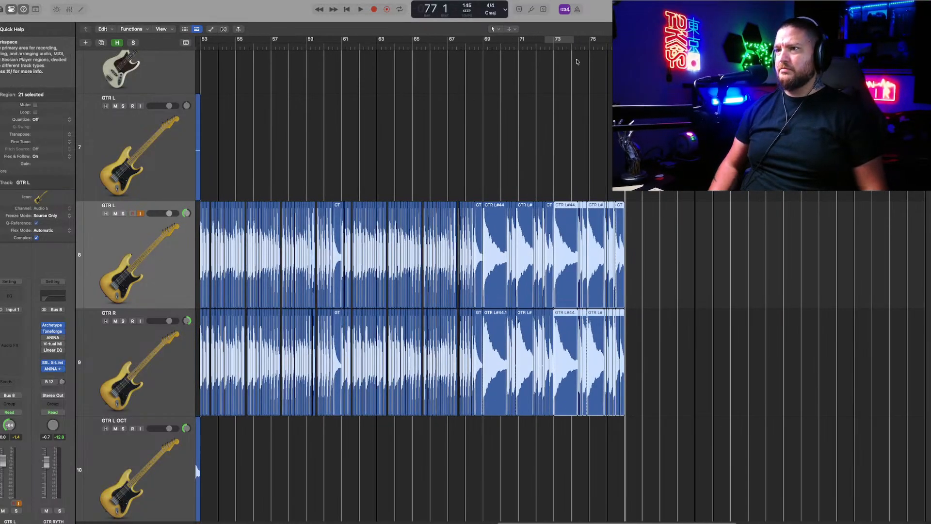
pyautogui.click(463, 44)
pyautogui.press('space')
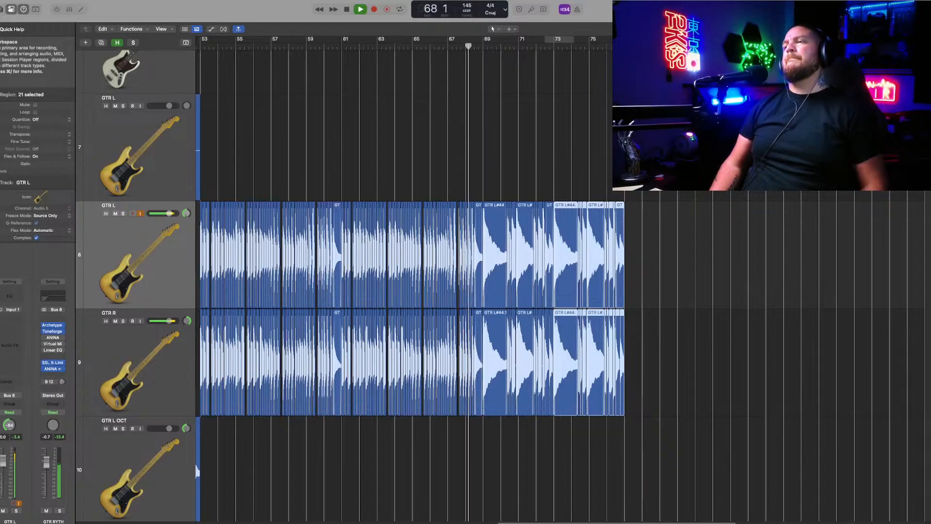
pyautogui.press('z')
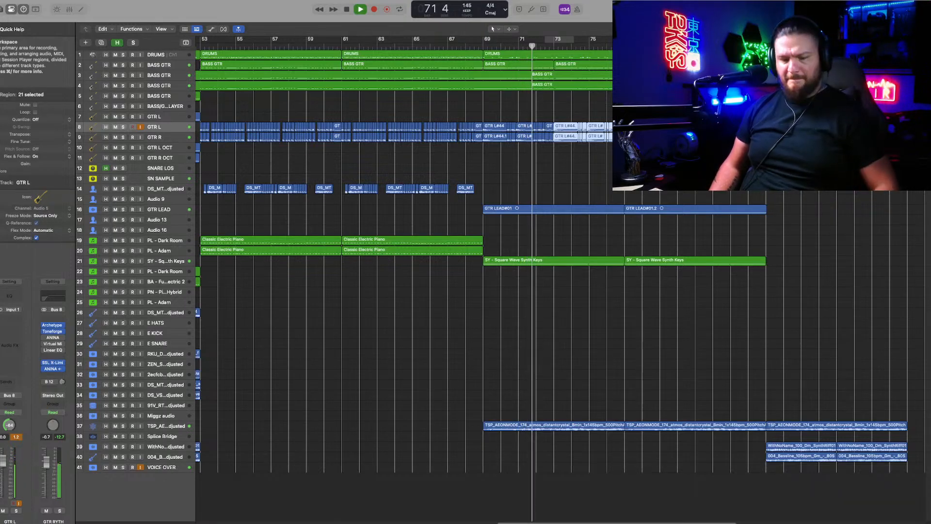
pyautogui.moveTo(635, 110); pyautogui.dragTo(495, 159)
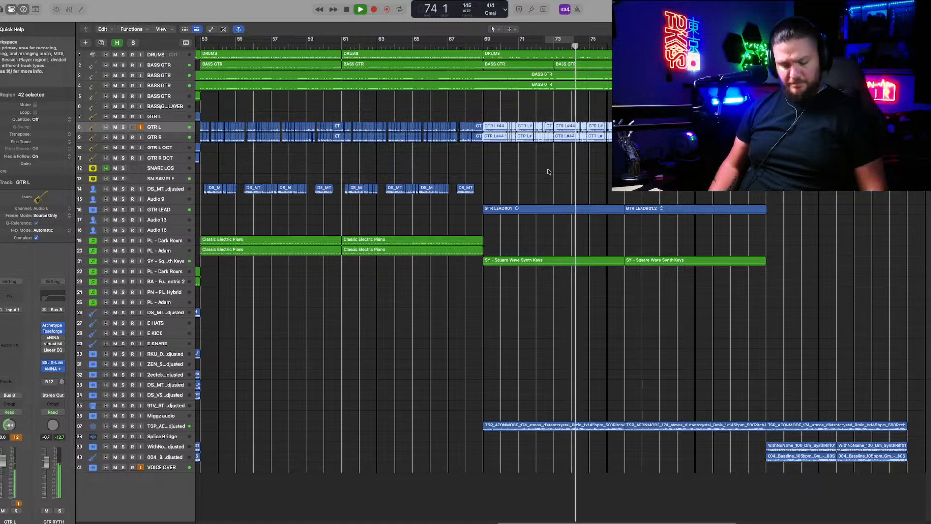
pyautogui.press('super+Down')
pyautogui.press('super+Down')
pyautogui.press('super+Down')
pyautogui.press('super+Down')
pyautogui.press('super+Down')
pyautogui.press('super+Down')
pyautogui.press('super+Down')
pyautogui.press('super+Down')
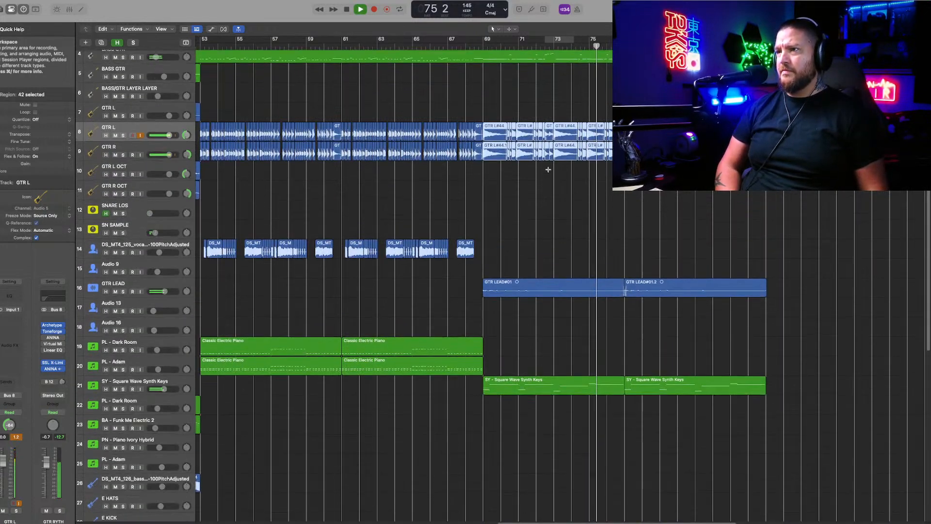
pyautogui.press('super+Down')
pyautogui.press('super+Down')
pyautogui.press('super+Down')
pyautogui.press('super+Down')
pyautogui.press('super+Down')
pyautogui.press('super+Down')
pyautogui.press('super+Down')
pyautogui.press('super+Down')
pyautogui.press('super+Down')
pyautogui.press('super+Down')
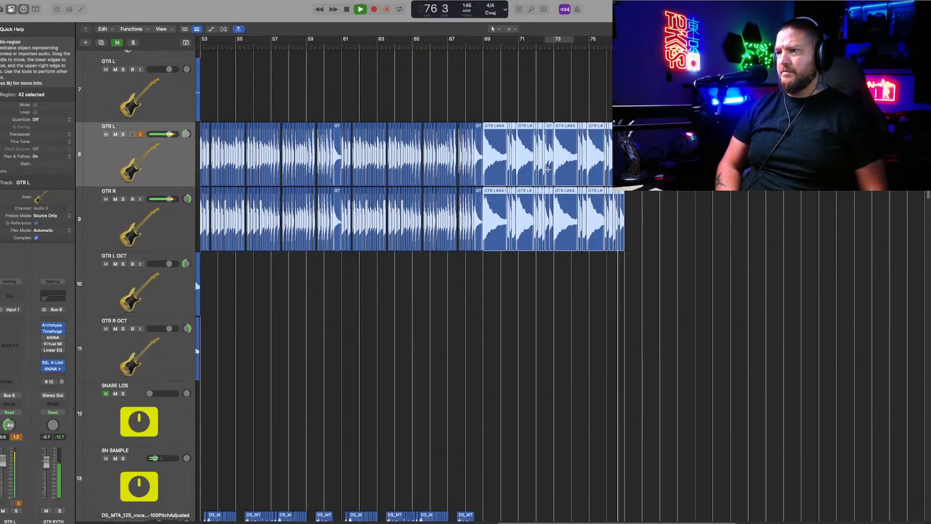
pyautogui.press('super+Right')
pyautogui.press('super+Right')
pyautogui.press('super+Right')
pyautogui.click(538, 101)
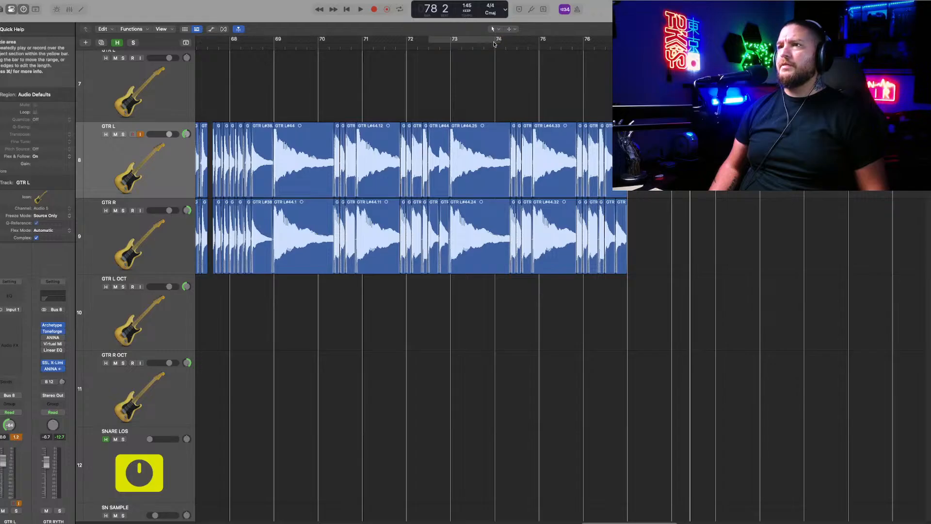
# Step: Audition the repeated guitar section again from bar 74
pyautogui.click(494, 43)
pyautogui.press('space')
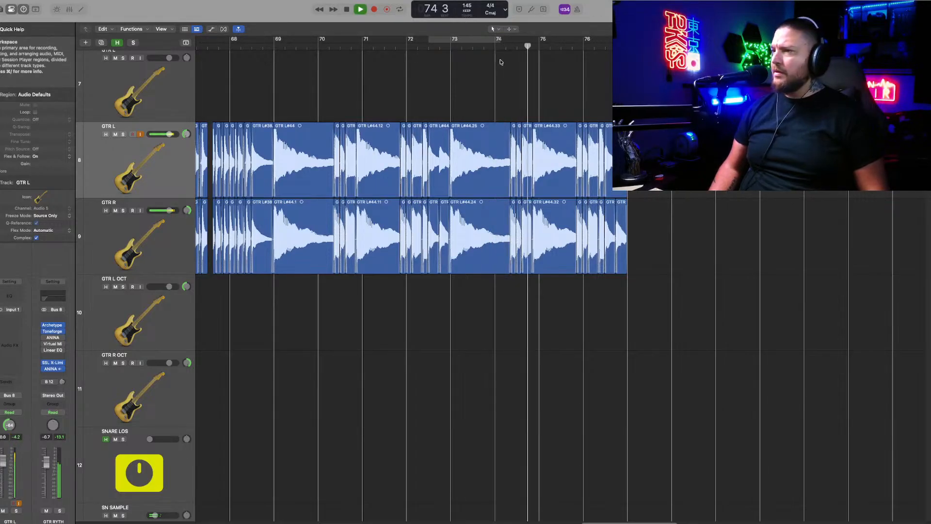
pyautogui.press('space')
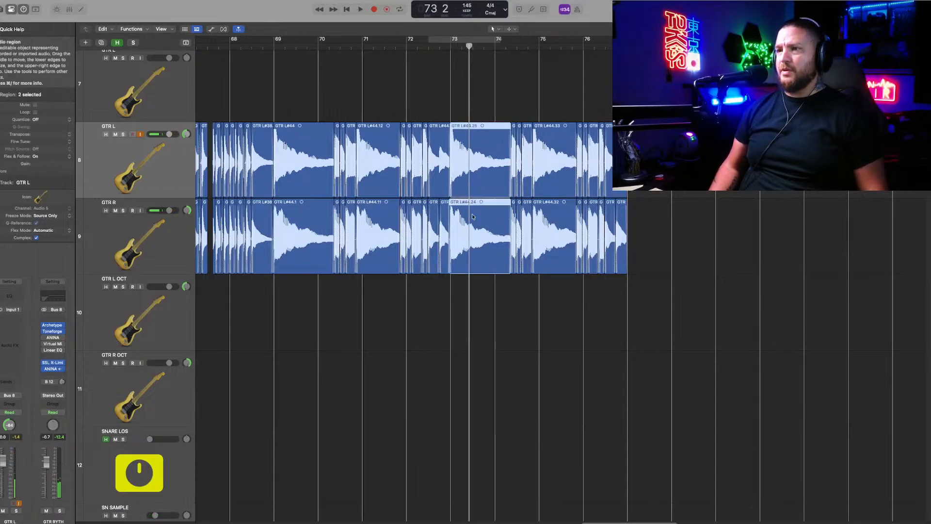
# Step: Move the first GTR L and GTR R regions at bar 73 half a beat later to match the bass entry, extending their ends to the next hits
pyautogui.press('super+Right')
pyautogui.press('super+Right')
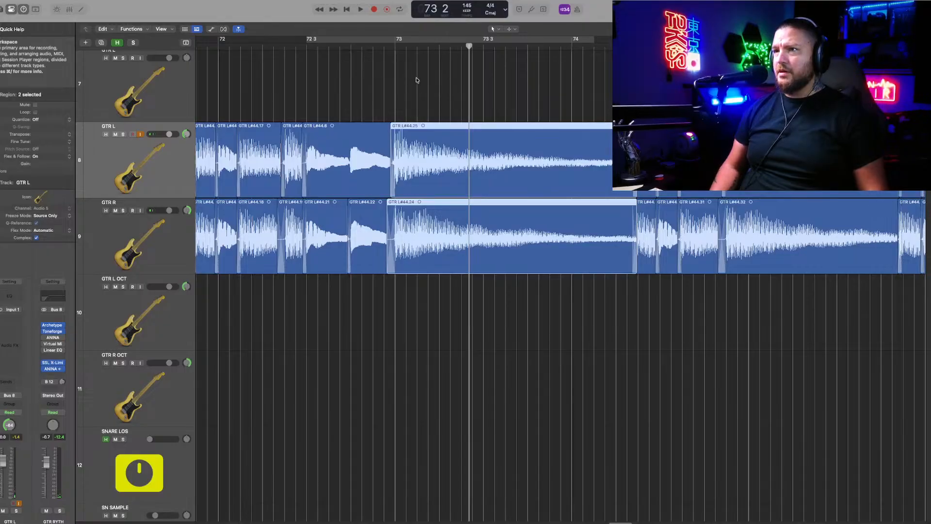
pyautogui.scroll(8, 435, 125)
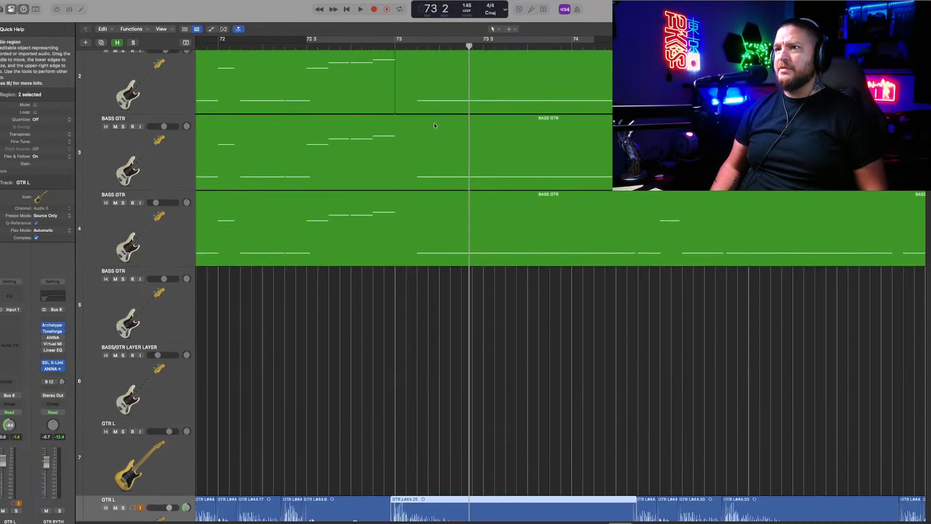
pyautogui.click(418, 49)
pyautogui.scroll(-5, 543, 390)
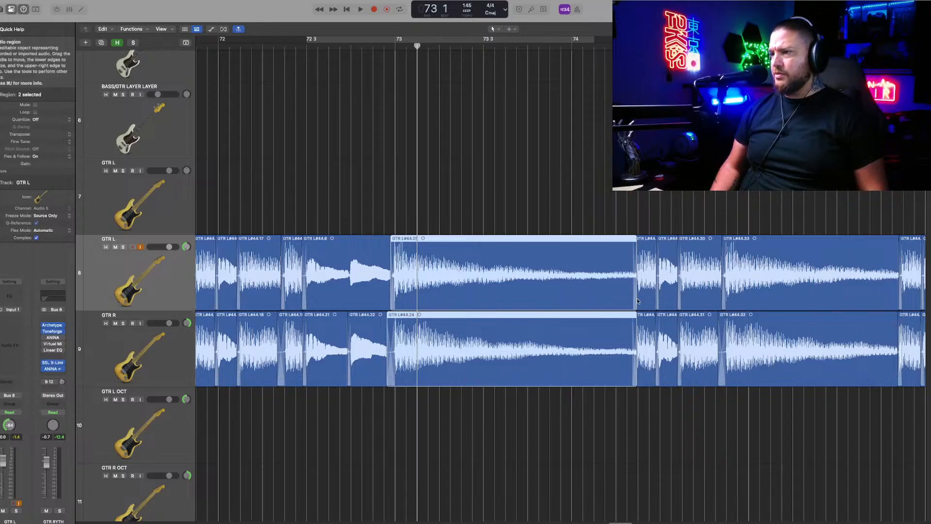
pyautogui.moveTo(635, 299); pyautogui.dragTo(614, 298)
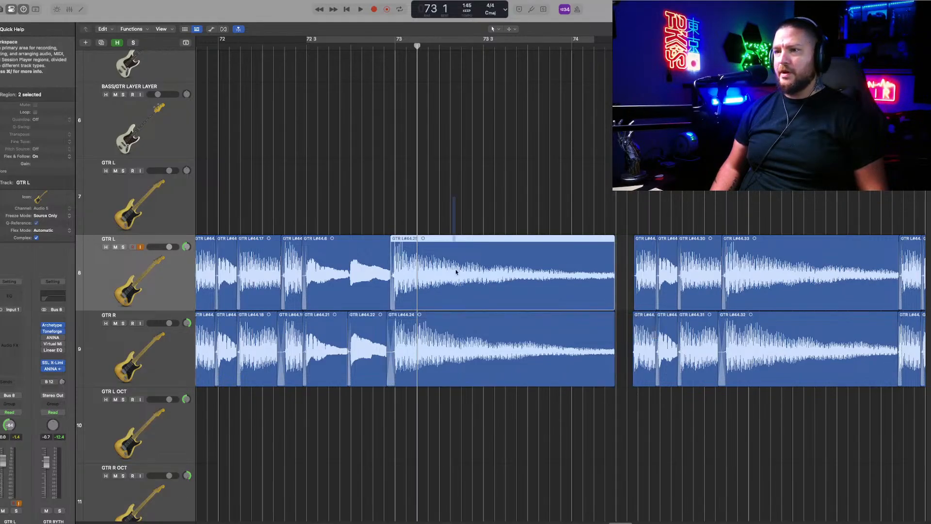
pyautogui.moveTo(463, 347); pyautogui.dragTo(464, 348)
pyautogui.moveTo(436, 298); pyautogui.dragTo(457, 298)
pyautogui.moveTo(609, 297); pyautogui.dragTo(635, 295)
pyautogui.click(580, 210)
# Step: Play back both guitar tracks from just before bar 69 to bar 77 to check the shifted entry
pyautogui.press('super+Left')
pyautogui.press('super+Left')
pyautogui.press('super+Left')
pyautogui.press('super+Left')
pyautogui.press('super+Left')
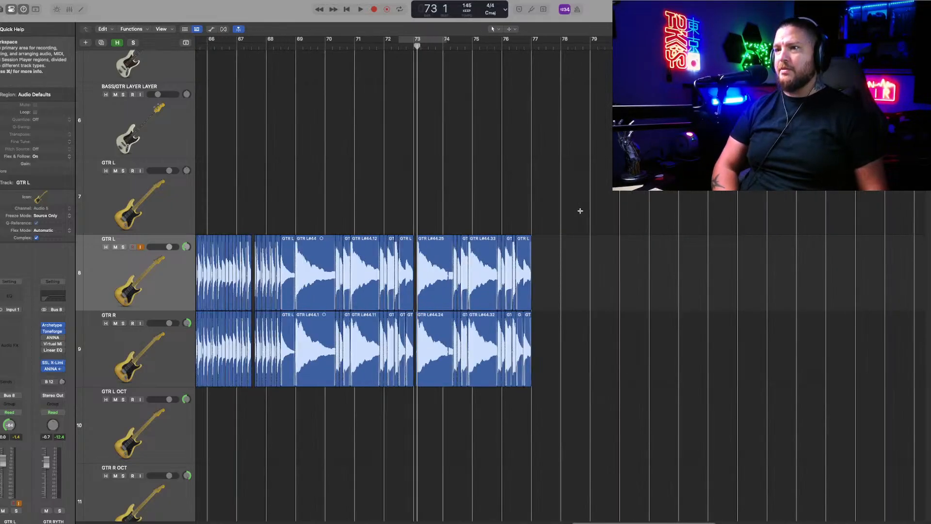
pyautogui.press('super+Left')
pyautogui.click(309, 48)
pyautogui.press('space')
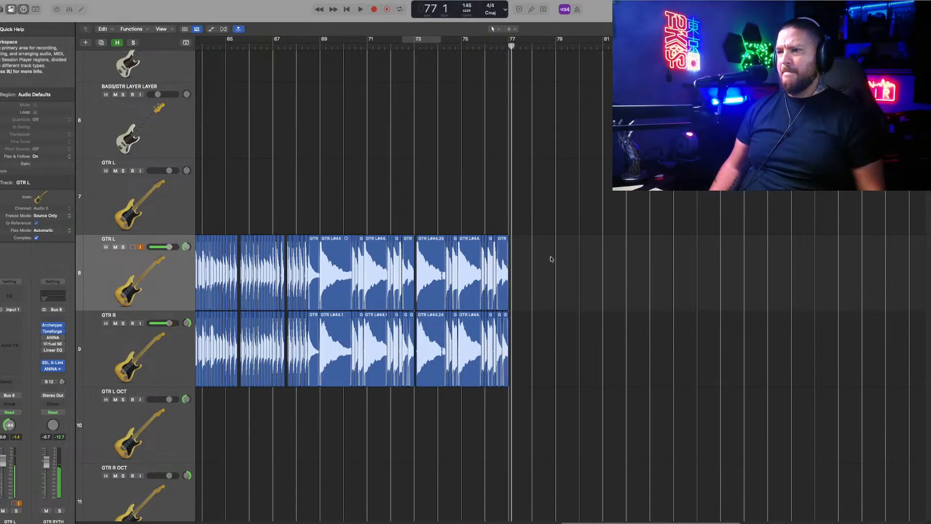
pyautogui.press('space')
# Step: Select the GTR L and GTR R regions from bar 69 to bar 77 and repeat them once after the selection
pyautogui.moveTo(551, 257); pyautogui.dragTo(528, 286)
pyautogui.moveTo(564, 255); pyautogui.dragTo(328, 383)
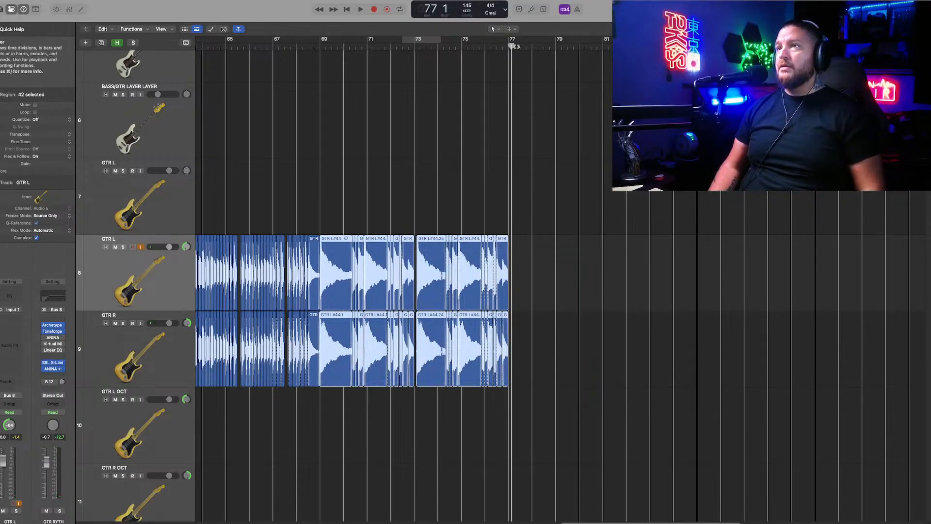
pyautogui.press('super+r')
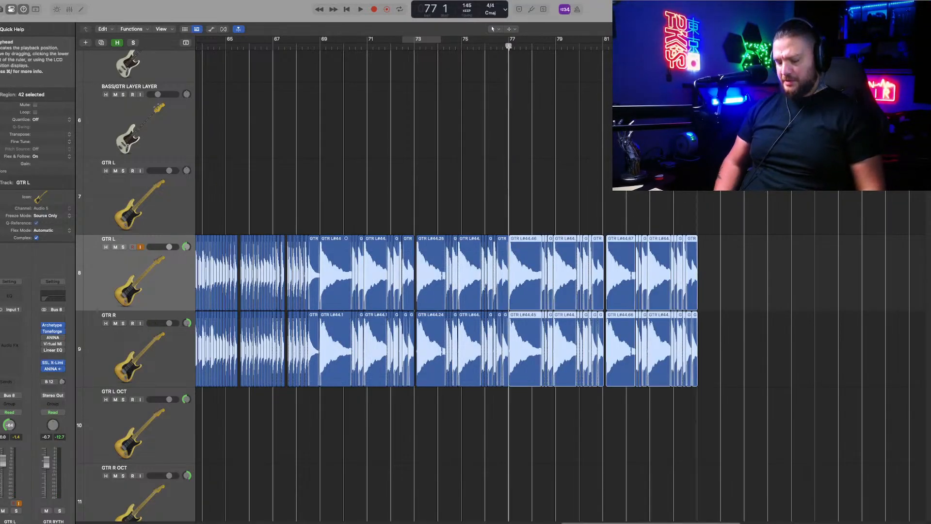
# Step: Shift the repeated regions earlier so their first hit lands on bar 77, nudging the first GTR R region slightly further to line up
pyautogui.press('super+Right')
pyautogui.press('super+Right')
pyautogui.press('super+Right')
pyautogui.press('super+Right')
pyautogui.press('super+Right')
pyautogui.press('super+Right')
pyautogui.press('super+Right')
pyautogui.press('super+Right')
pyautogui.press('super+Right')
pyautogui.press('super+Right')
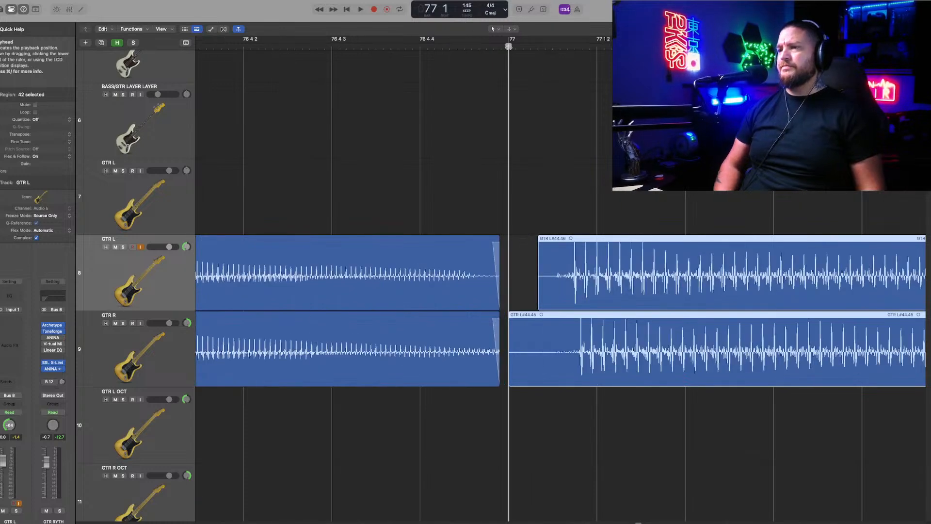
pyautogui.moveTo(622, 274); pyautogui.dragTo(557, 277)
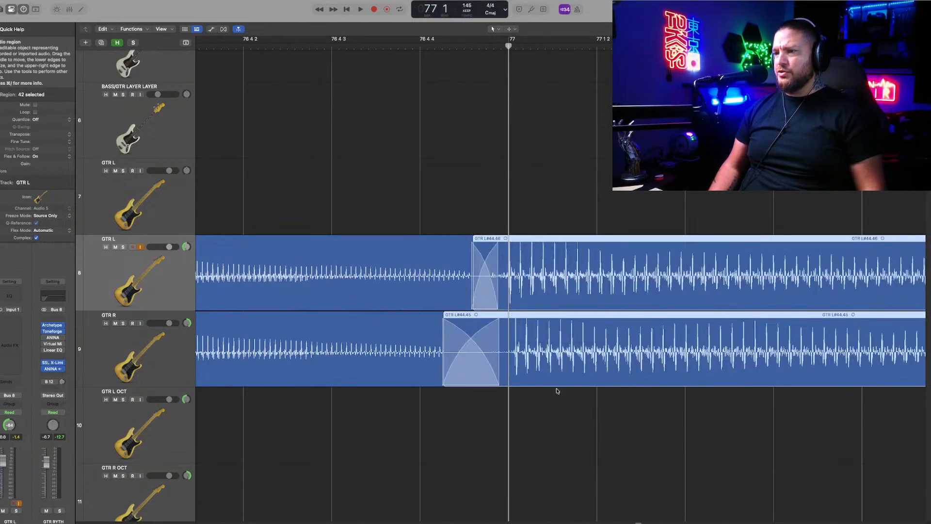
pyautogui.click(557, 390)
pyautogui.moveTo(552, 357); pyautogui.dragTo(547, 357)
# Step: Extend the preceding GTR L and GTR R regions to bar 77 and trim the following regions' starts to shorten both crossfades
pyautogui.click(456, 296)
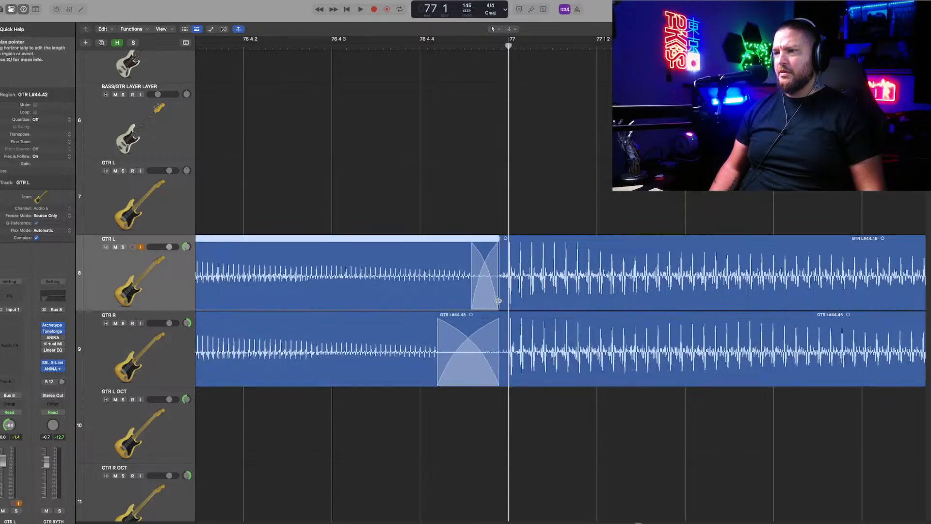
pyautogui.moveTo(498, 300); pyautogui.dragTo(509, 301)
pyautogui.click(488, 381)
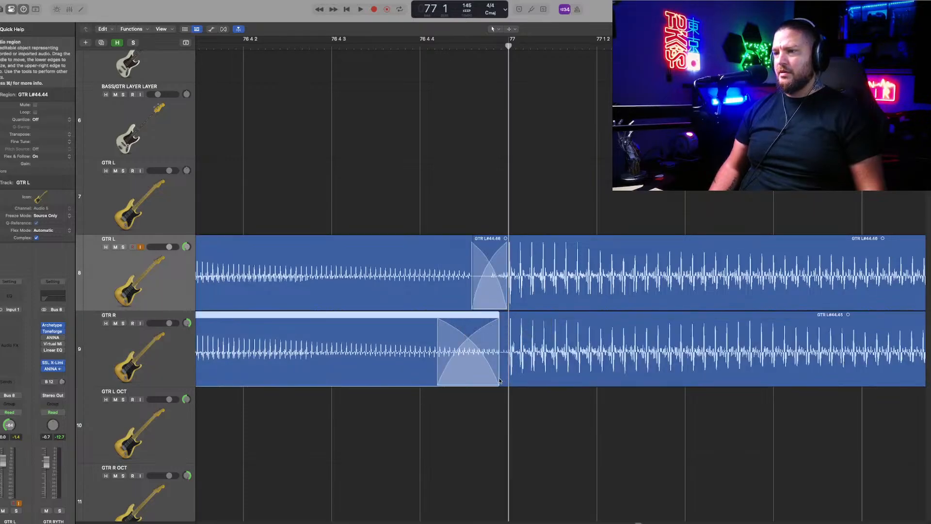
pyautogui.moveTo(500, 380); pyautogui.dragTo(508, 381)
pyautogui.click(454, 384)
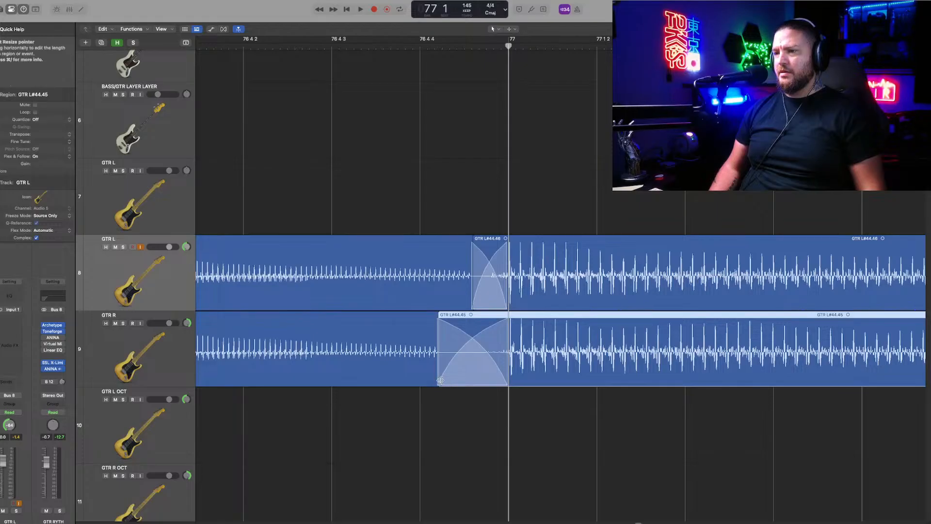
pyautogui.moveTo(441, 380); pyautogui.dragTo(482, 381)
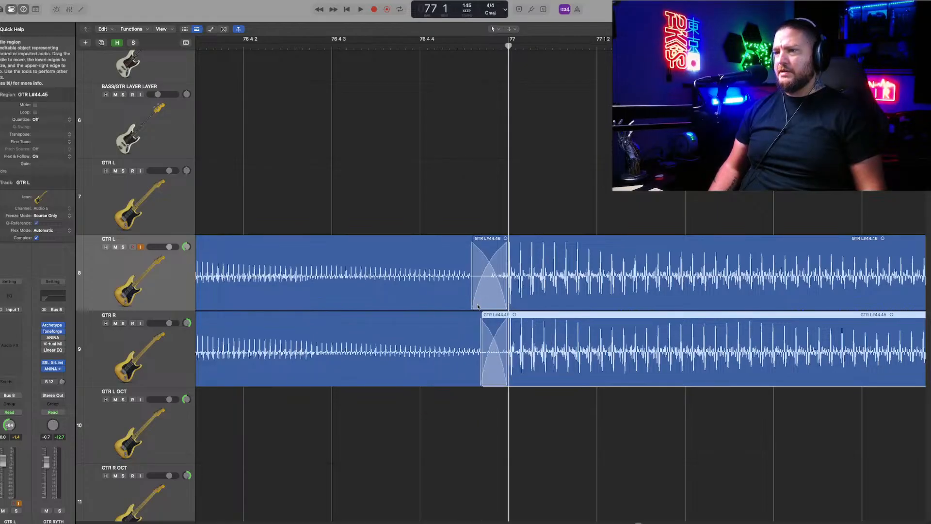
pyautogui.moveTo(475, 303); pyautogui.dragTo(483, 301)
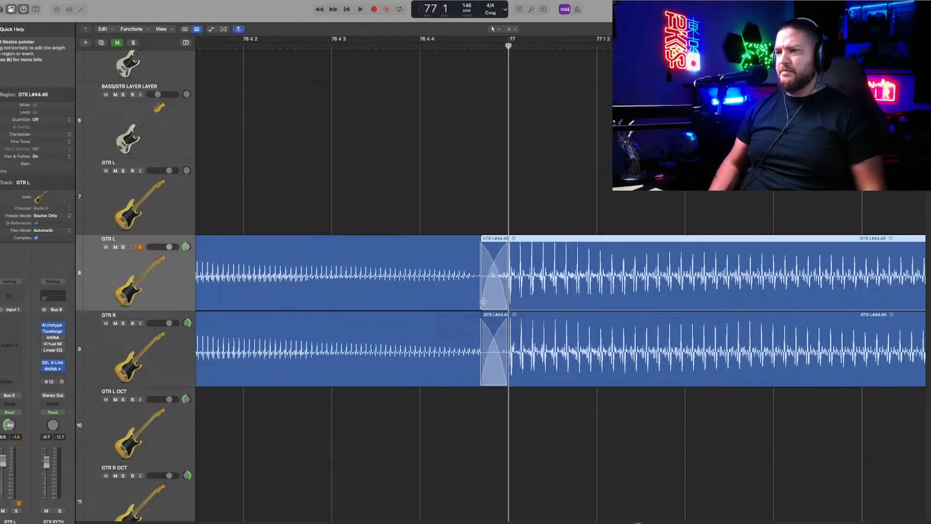
# Step: Play back the repeated guitar section with the full arrangement through to bar 85
pyautogui.press('super+Left')
pyautogui.press('super+Left')
pyautogui.press('super+Left')
pyautogui.press('super+Left')
pyautogui.press('super+Left')
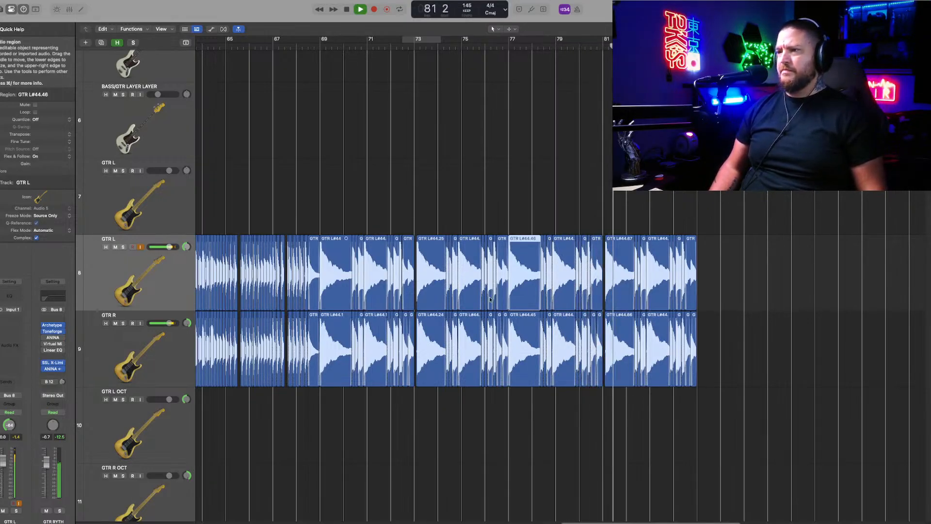
pyautogui.press('super+Left')
pyautogui.press('super+Left')
pyautogui.press('super+Left')
pyautogui.press('super+Up')
pyautogui.press('super+Up')
pyautogui.press('super+Up')
pyautogui.press('super+Up')
pyautogui.press('super+Up')
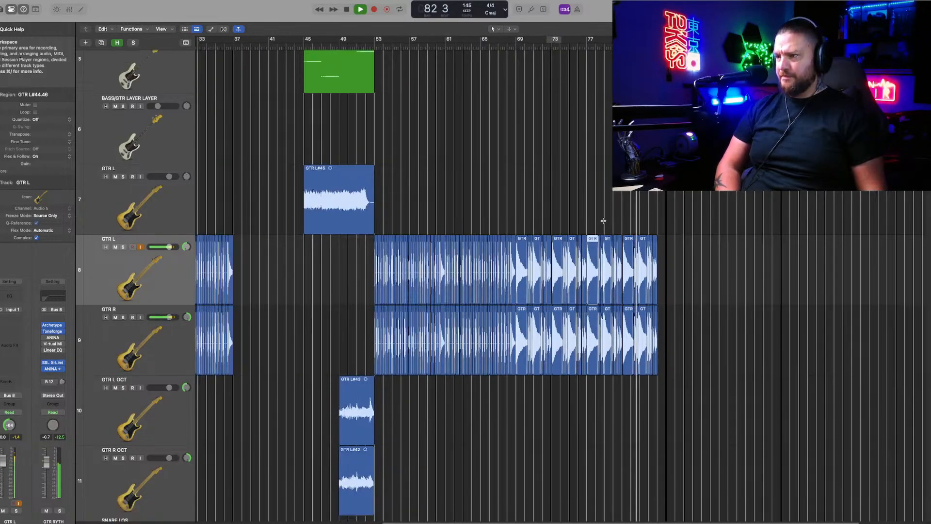
pyautogui.press('super+Left')
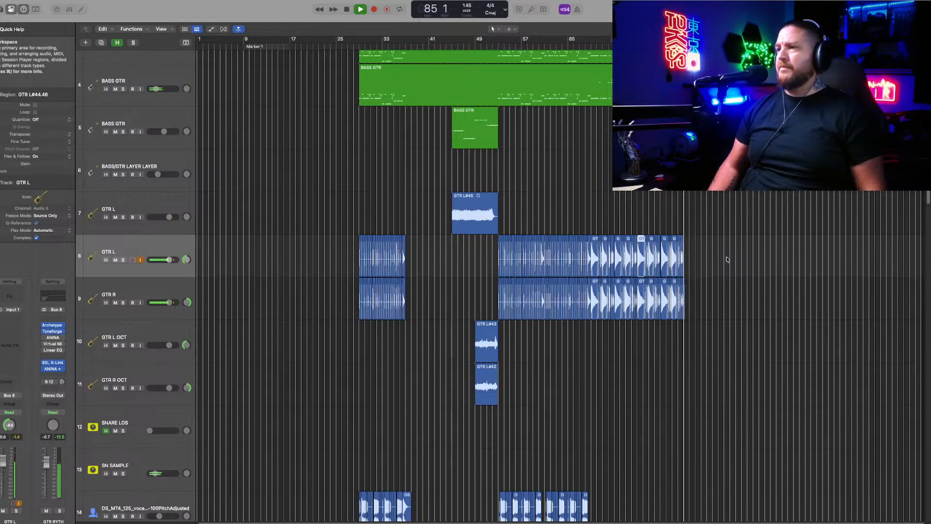
# Step: Copy all regions on the two double-tracked GTR L and GTR R tracks and paste them at bar 29
pyautogui.moveTo(726, 259); pyautogui.dragTo(315, 299)
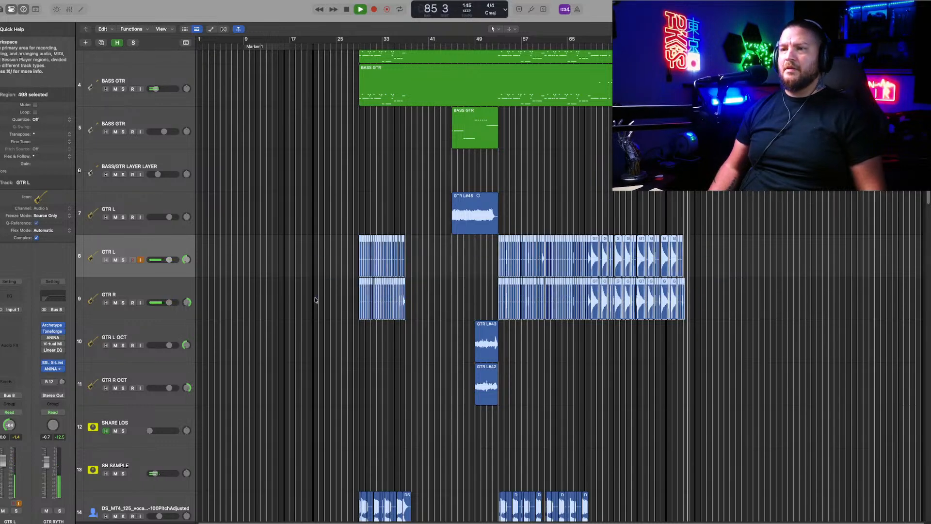
pyautogui.click(355, 45)
pyautogui.press('super+Right')
pyautogui.press('super+Right')
pyautogui.press('super+Right')
pyautogui.press('super+Right')
pyautogui.press('super+Right')
pyautogui.press('super+Right')
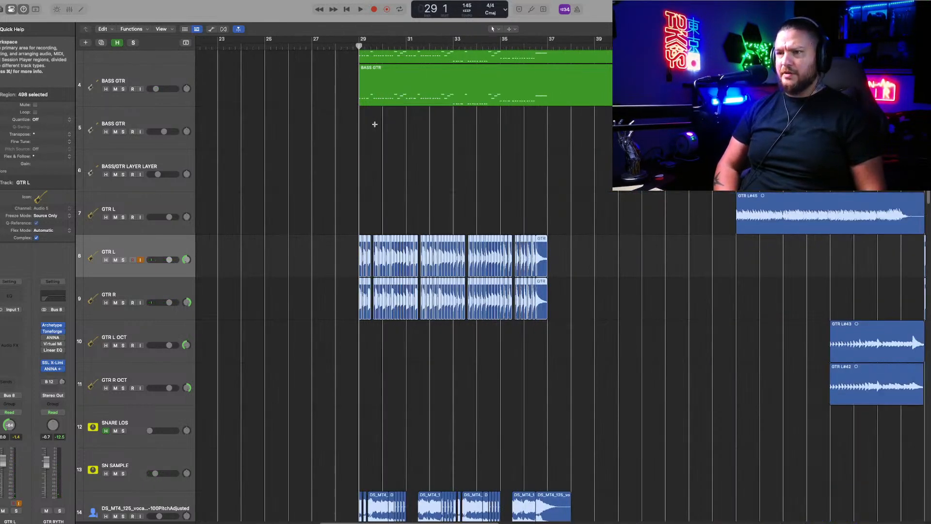
pyautogui.press('super+Right')
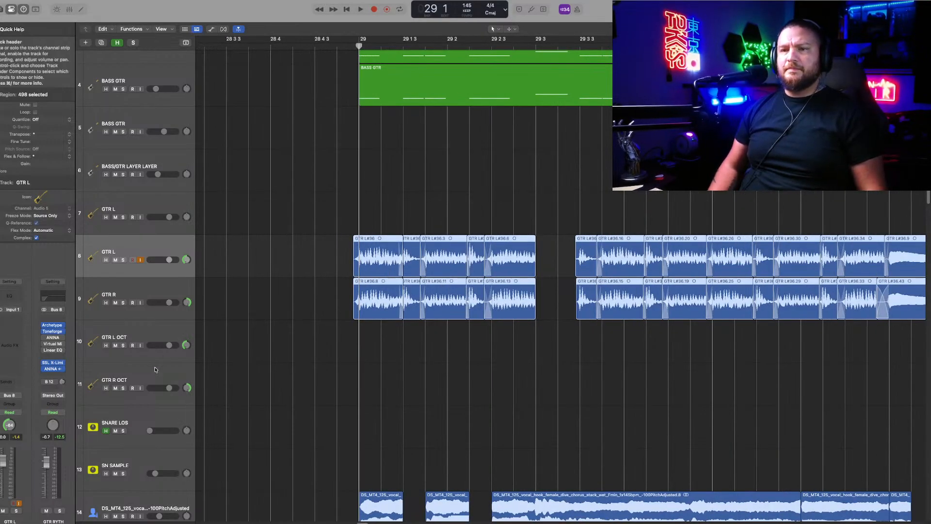
pyautogui.click(149, 335)
pyautogui.press('super+v')
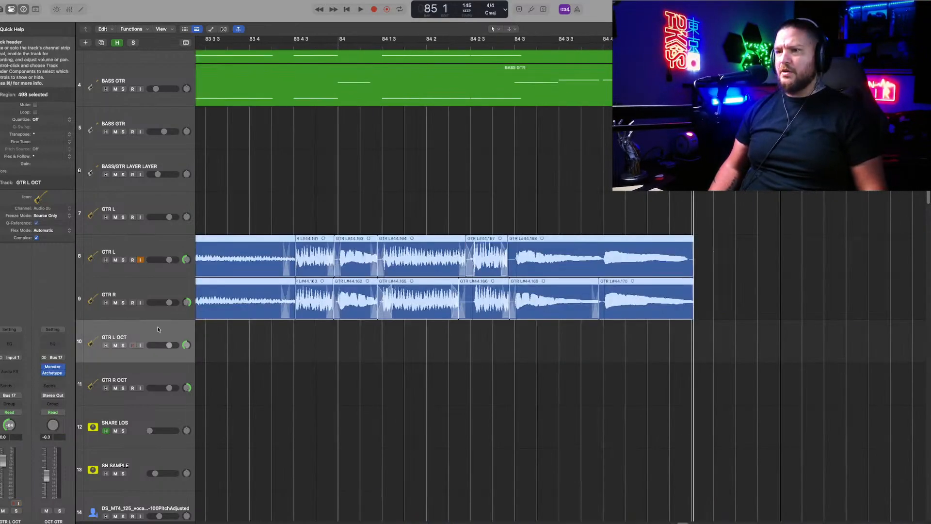
# Step: Move the pasted copies down to the GTR L OCT and GTR R OCT tracks and shift them earlier towards the original waveforms
pyautogui.press('super+Right')
pyautogui.press('super+Right')
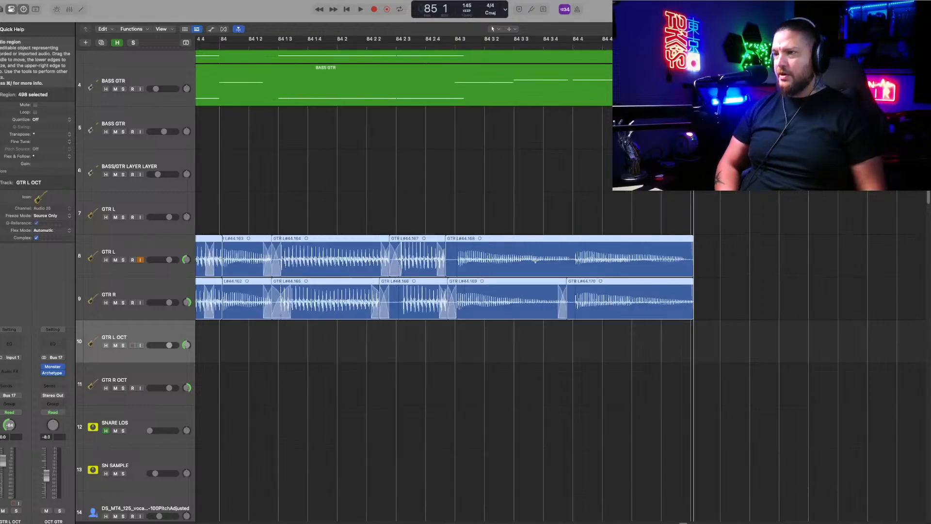
pyautogui.moveTo(408, 267); pyautogui.dragTo(410, 340)
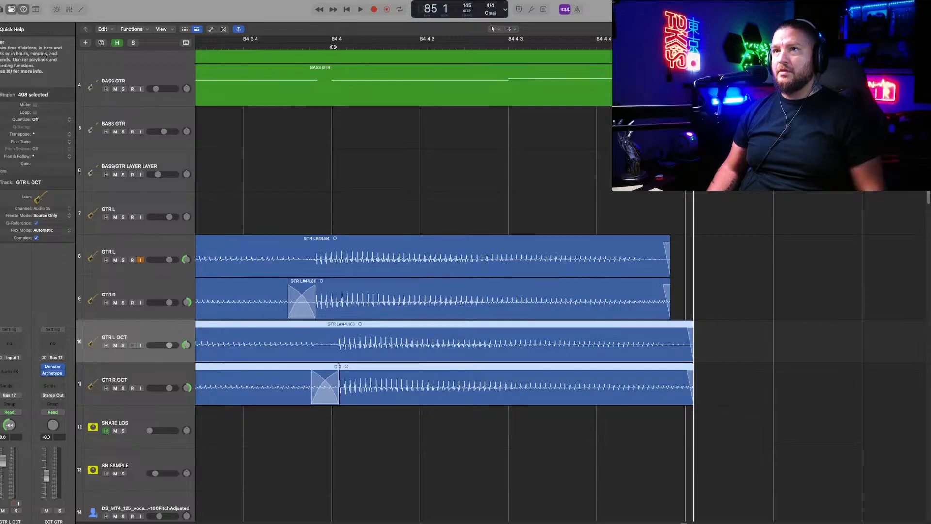
pyautogui.click(337, 48)
pyautogui.press('super+Right')
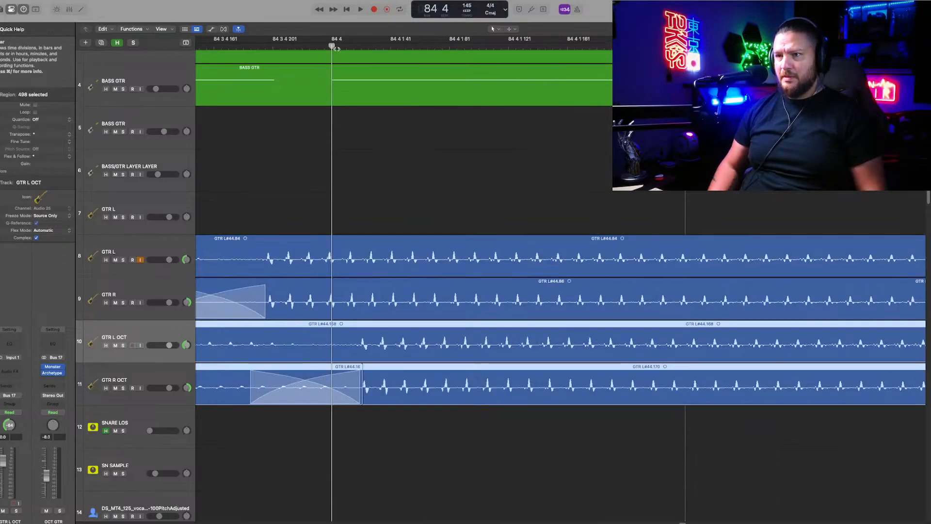
pyautogui.moveTo(417, 346); pyautogui.dragTo(325, 343)
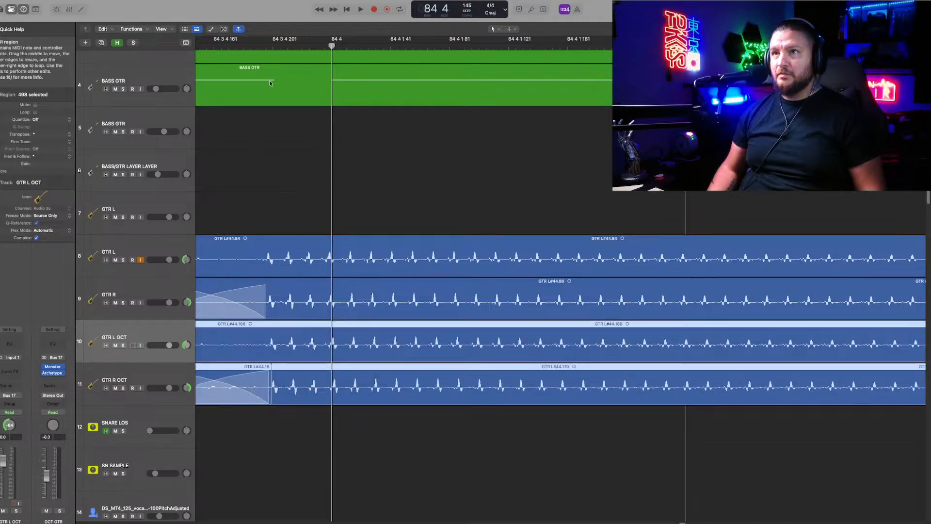
# Step: Nudge the copied octave regions 2 ticks earlier so their waveforms align exactly with GTR L and GTR R, and deselect them
pyautogui.click(265, 49)
pyautogui.press('super+Right')
pyautogui.press('super+Right')
pyautogui.press('super+Right')
pyautogui.press('super+Right')
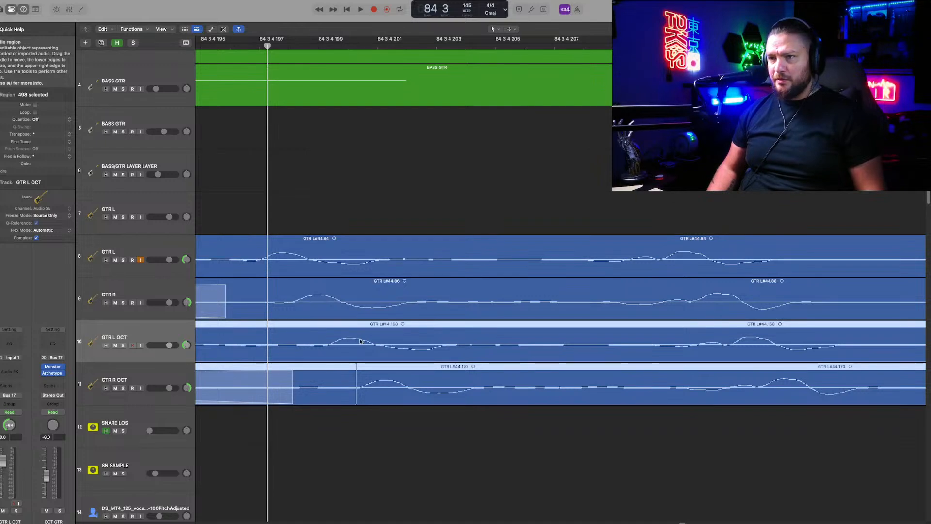
pyautogui.moveTo(360, 341); pyautogui.dragTo(294, 342)
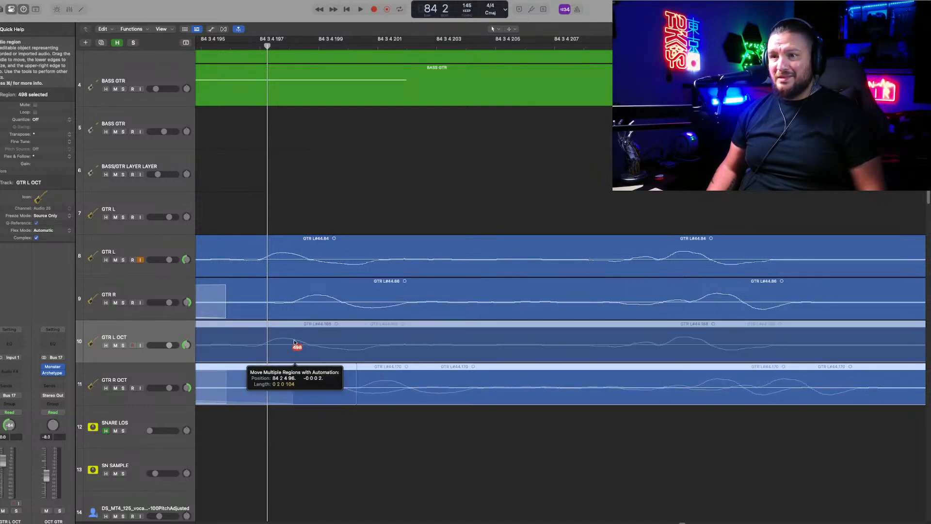
pyautogui.moveTo(294, 342); pyautogui.dragTo(294, 342)
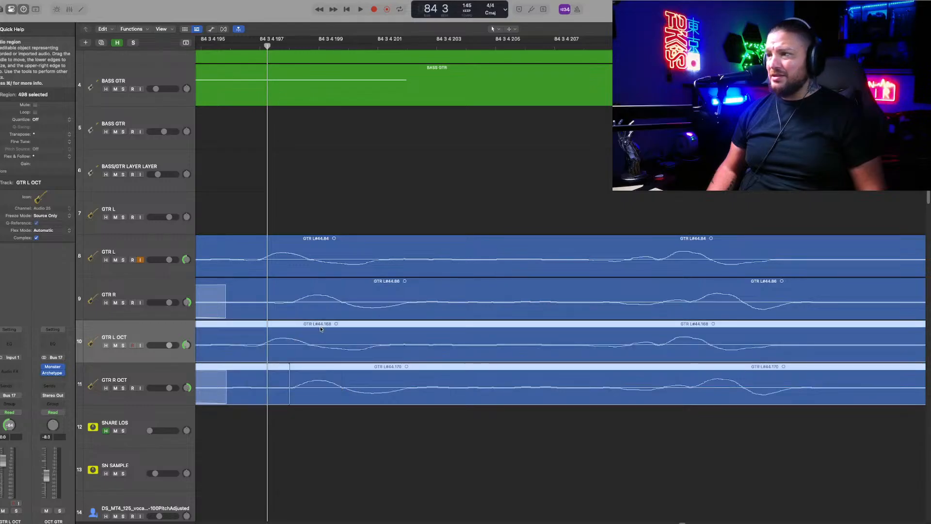
pyautogui.click(378, 217)
# Step: Play back the end of the layered guitar section from bar 84
pyautogui.press('super+Left')
pyautogui.press('super+Left')
pyautogui.press('super+Left')
pyautogui.press('super+Left')
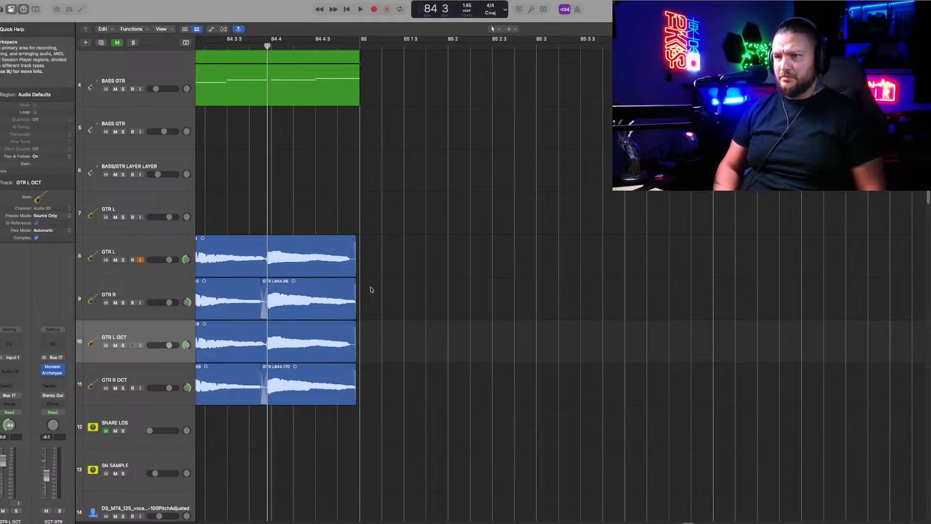
pyautogui.press('space')
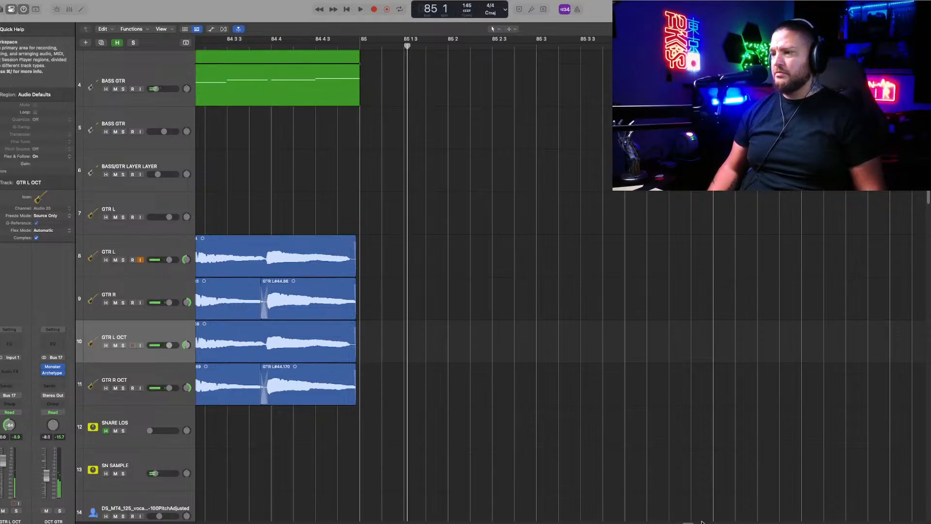
pyautogui.moveTo(690, 523); pyautogui.dragTo(677, 523)
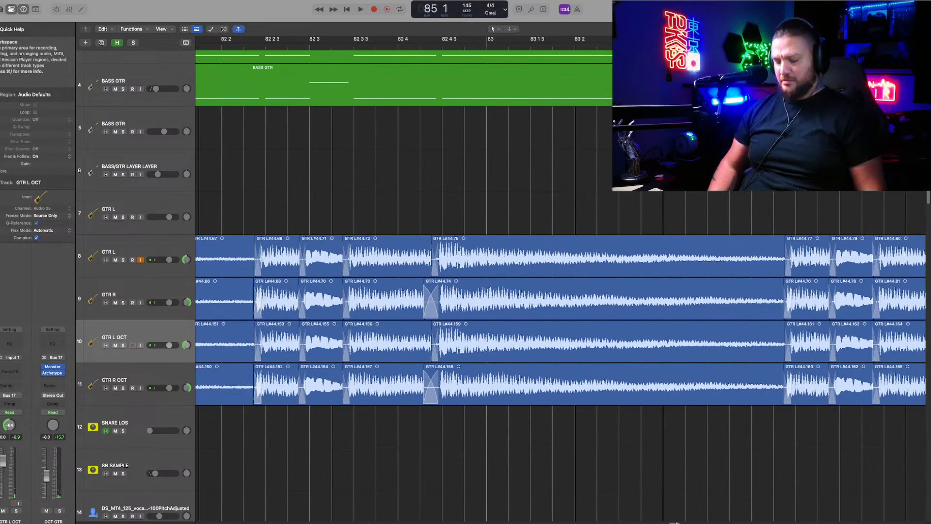
# Step: Start playback of the full arrangement from bar 29 to hear the octave guitars layered with the main guitars
pyautogui.press('super+Left')
pyautogui.press('super+Left')
pyautogui.press('super+Left')
pyautogui.press('super+Left')
pyautogui.press('super+Left')
pyautogui.press('super+Left')
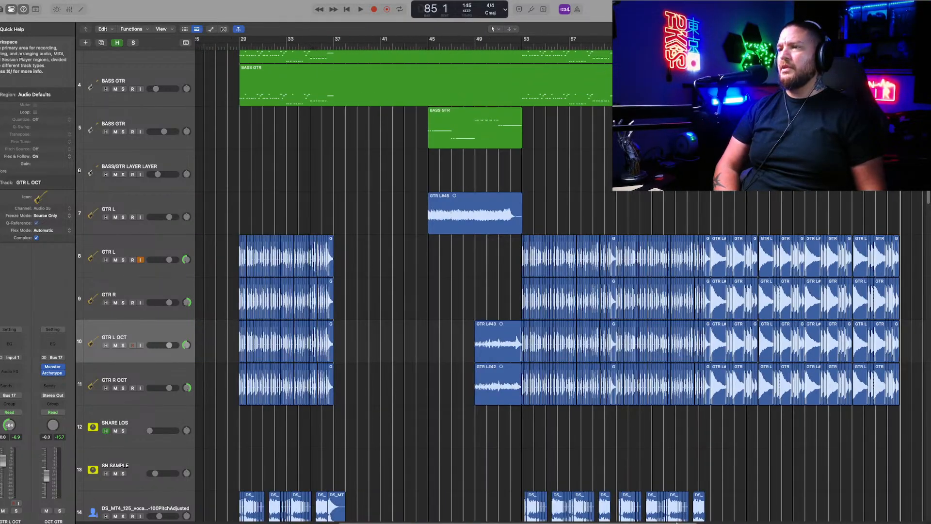
pyautogui.press('super+Up')
pyautogui.press('super+Up')
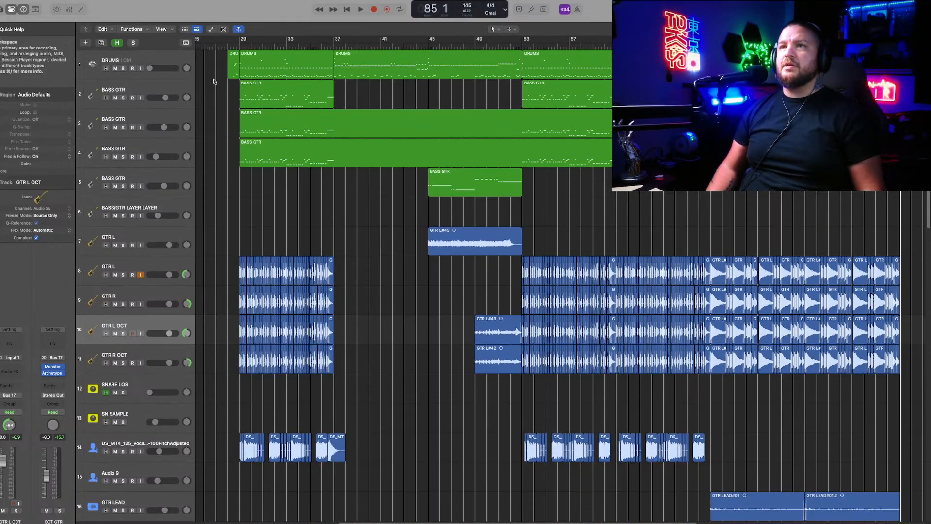
pyautogui.press('space')
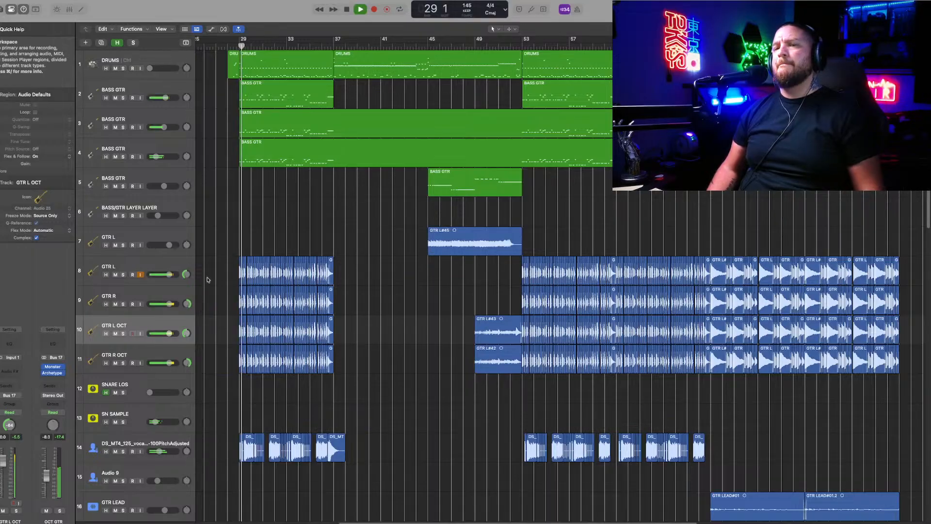
# Step: Turn off input monitoring on the main GTR L track and briefly solo GTR L OCT to hear it alone
pyautogui.click(144, 285)
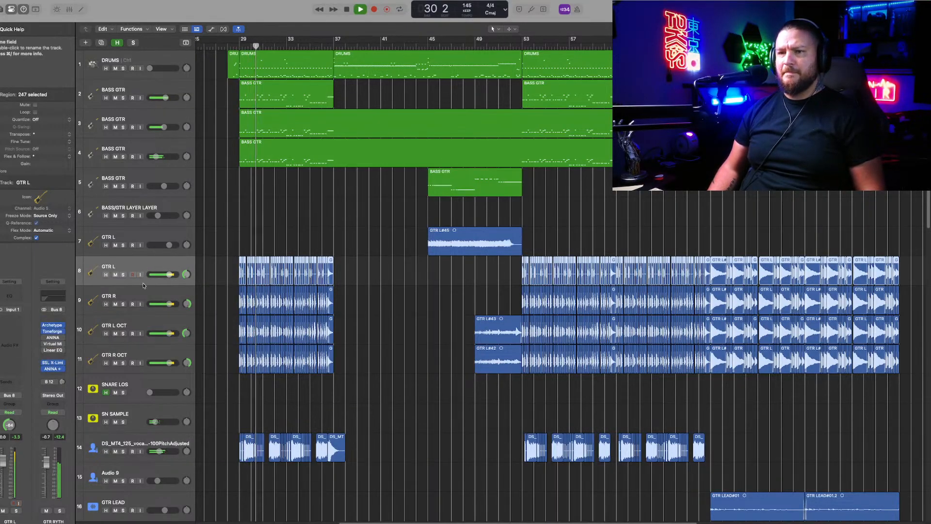
pyautogui.click(141, 335)
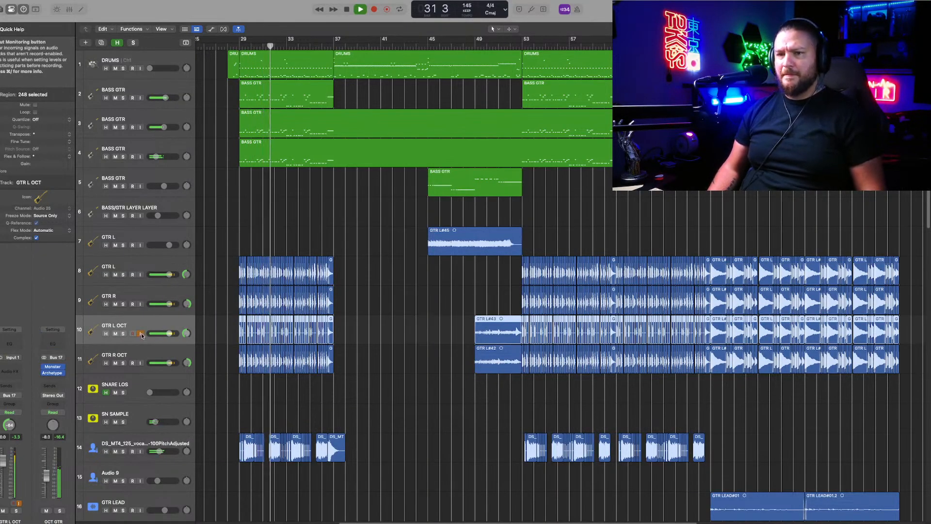
pyautogui.click(123, 334)
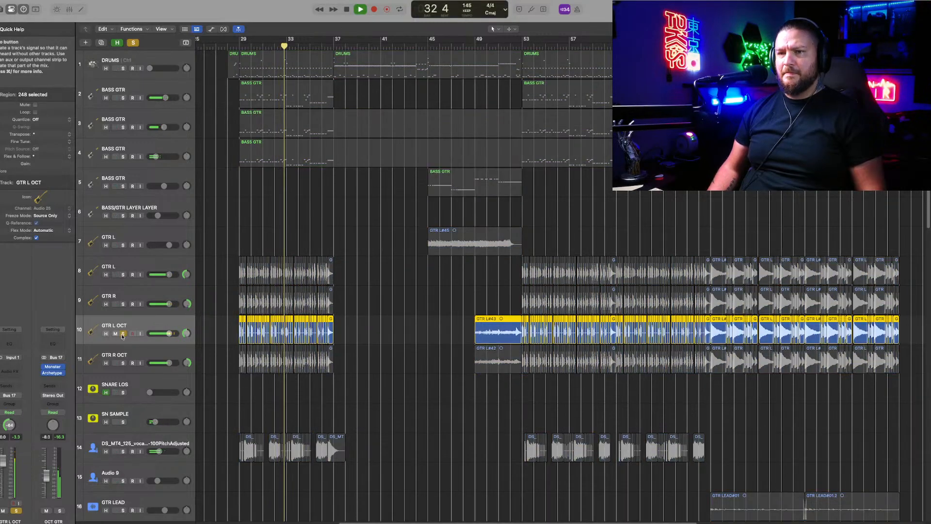
pyautogui.click(123, 333)
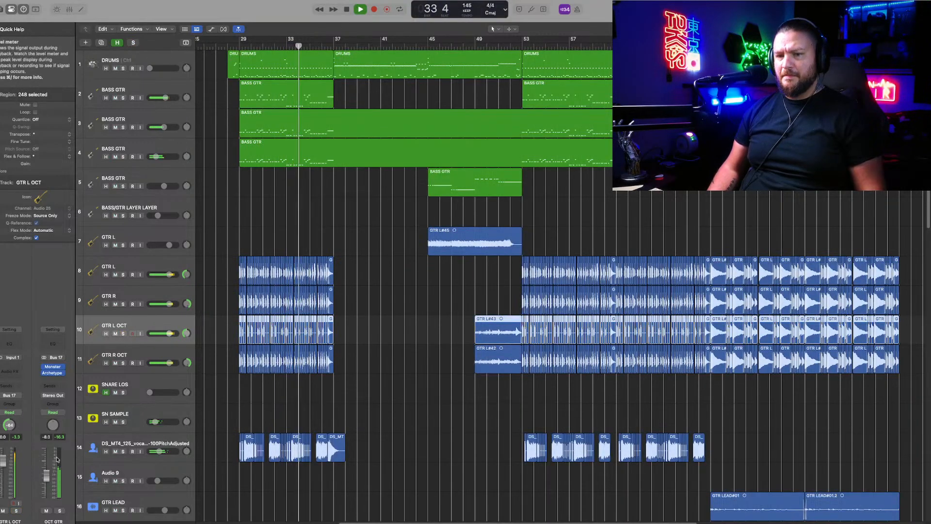
# Step: Raise the OCT GTR bus level to -5.1 dB and check the balance by playing from bar 53
pyautogui.moveTo(46, 472); pyautogui.dragTo(46, 467)
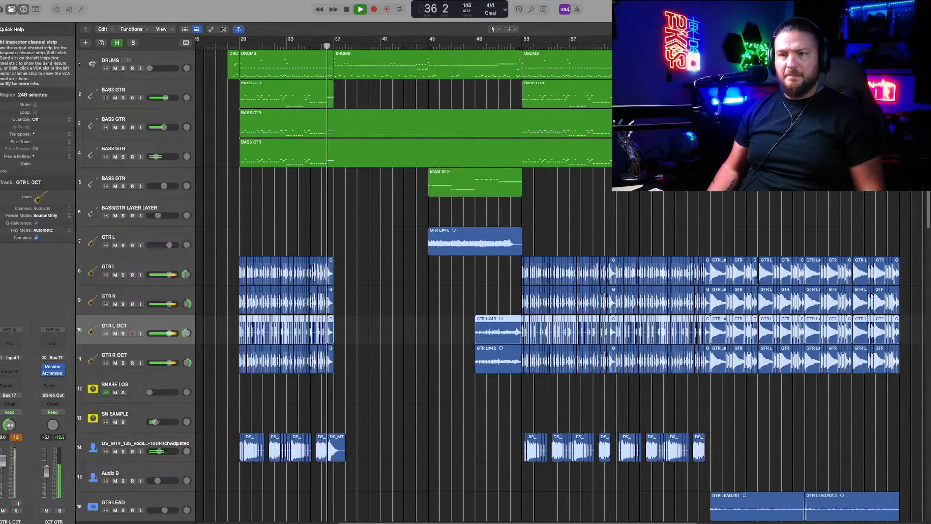
pyautogui.click(526, 45)
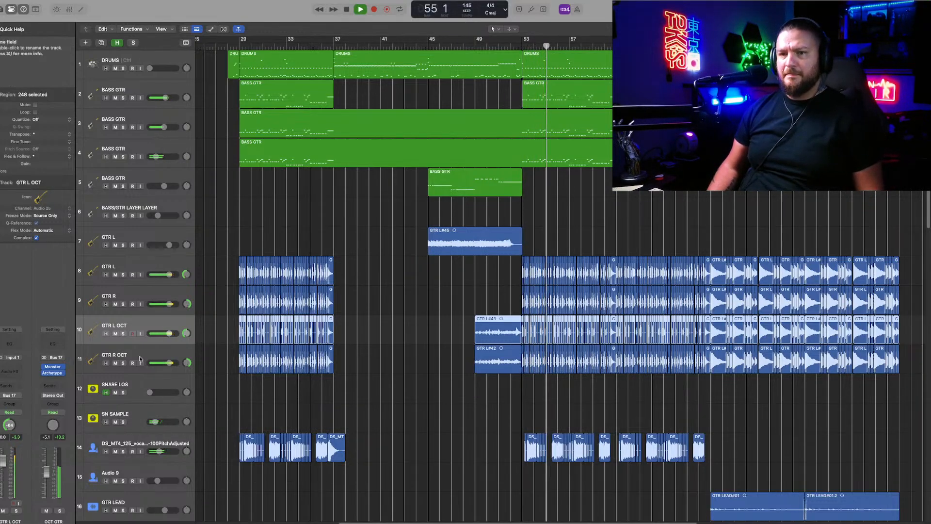
# Step: Briefly solo the OCT GTR bus and the BASS GTR on track 4 in turn to hear each one alone
pyautogui.click(59, 511)
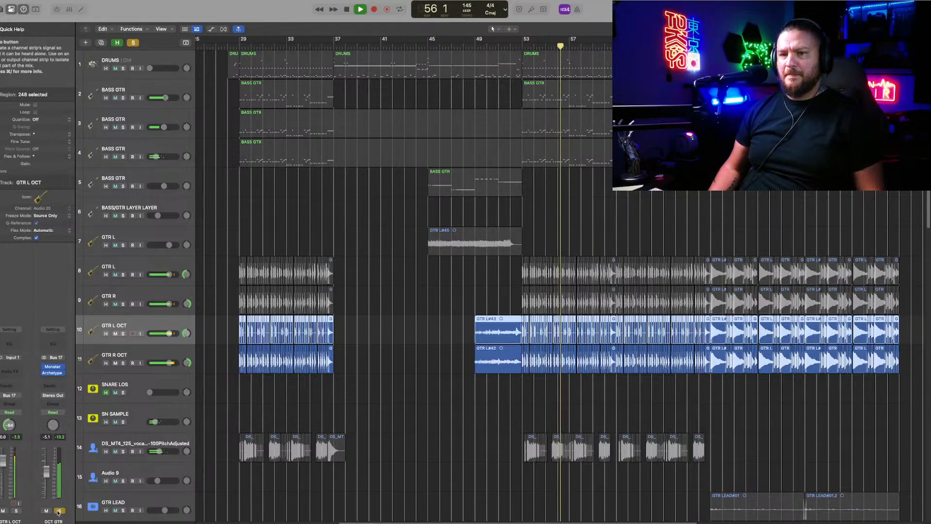
pyautogui.click(59, 511)
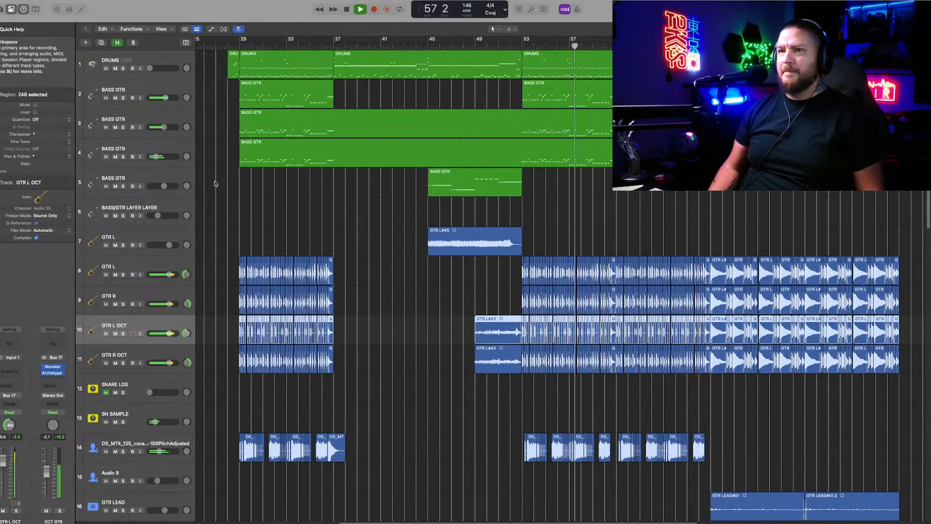
pyautogui.click(123, 156)
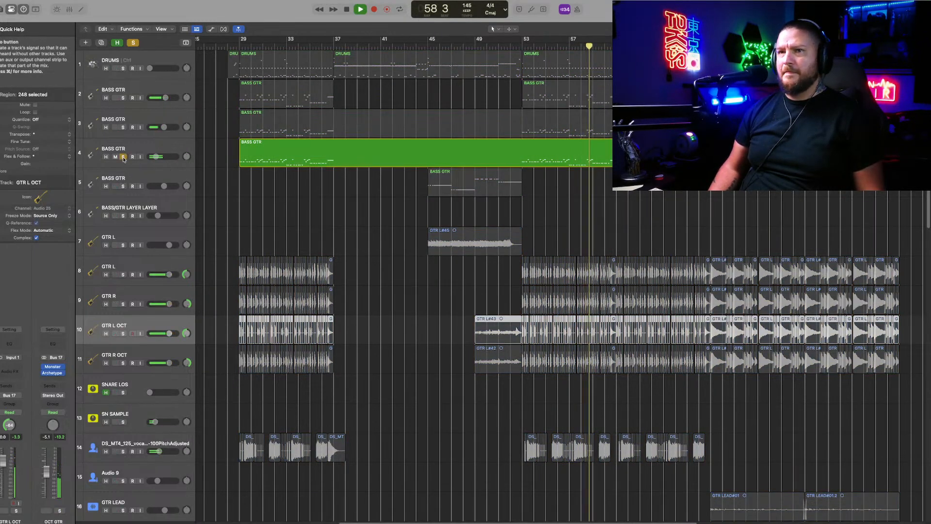
pyautogui.click(123, 157)
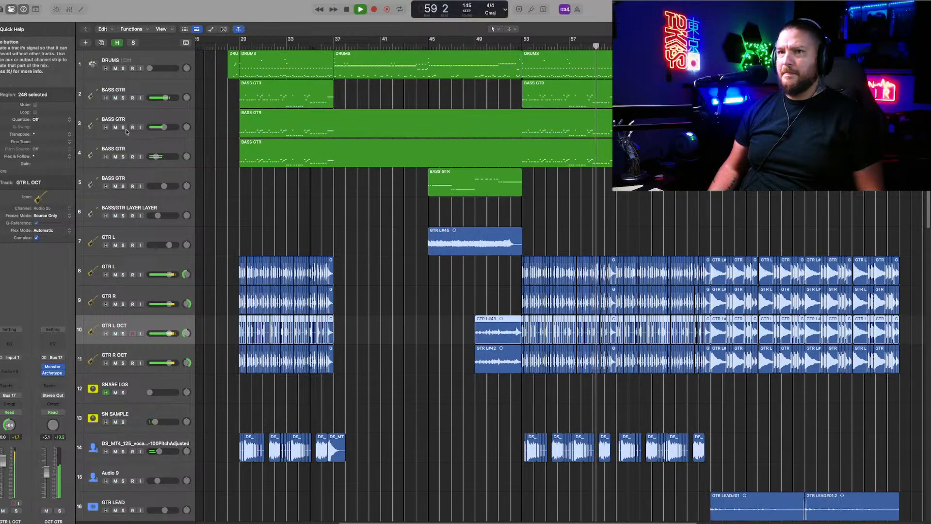
# Step: Compare the mix with BASS GTR track 4 muted and unmuted, and raise that track's level to -17.4 dB
pyautogui.click(143, 152)
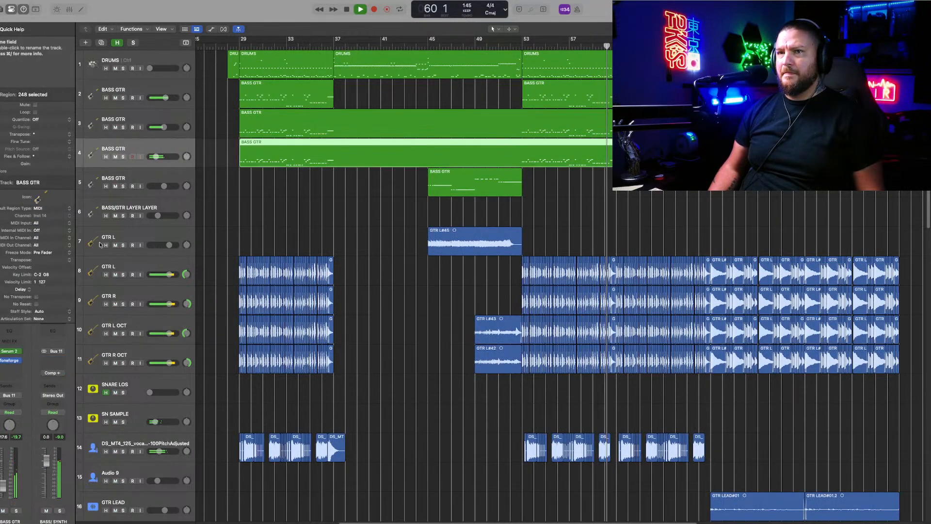
pyautogui.click(4, 511)
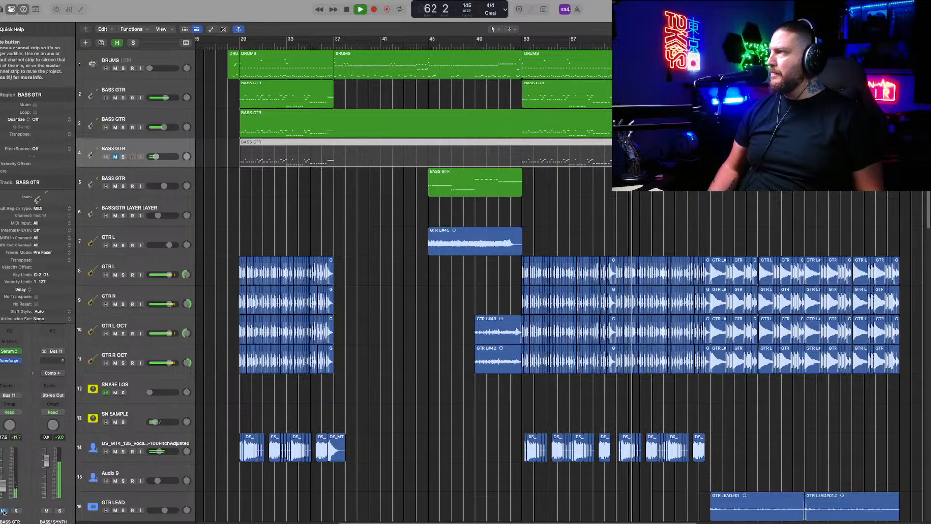
pyautogui.click(3, 511)
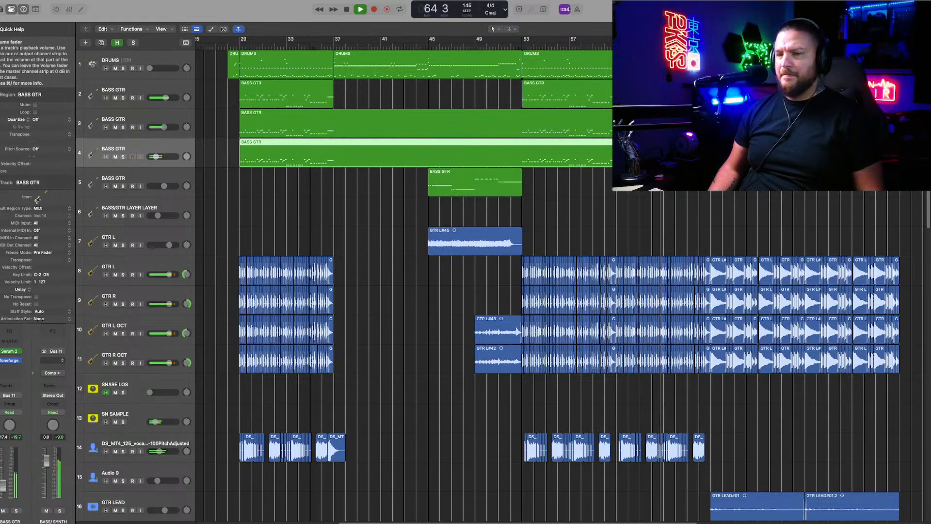
# Step: Select the GTR L OCT track and raise its OCT GTR bus level to -4.0 dB
pyautogui.click(402, 418)
pyautogui.press('super+Left')
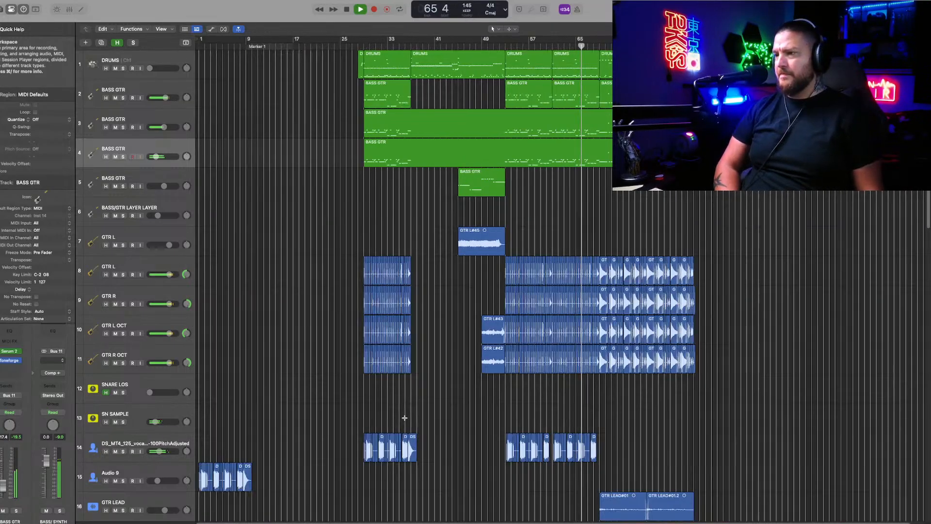
pyautogui.press('super+Up')
pyautogui.press('super+Right')
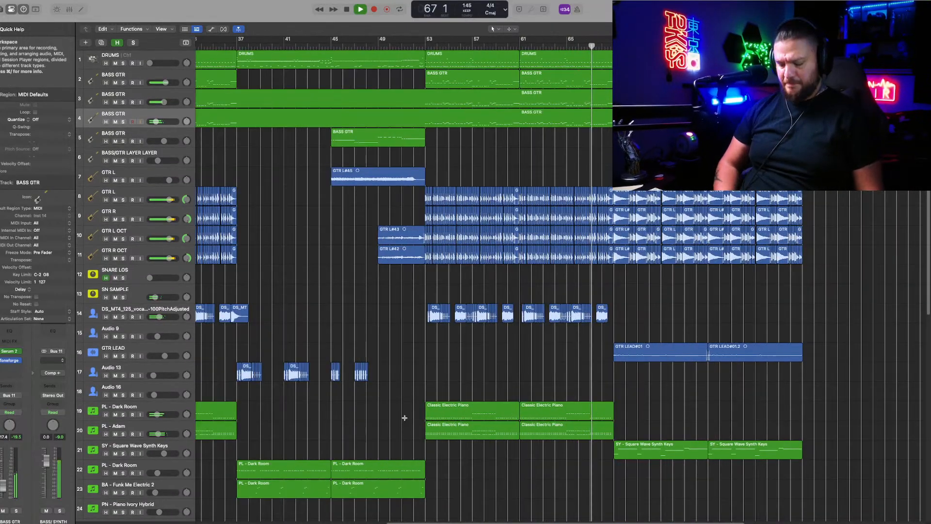
pyautogui.press('super+Left')
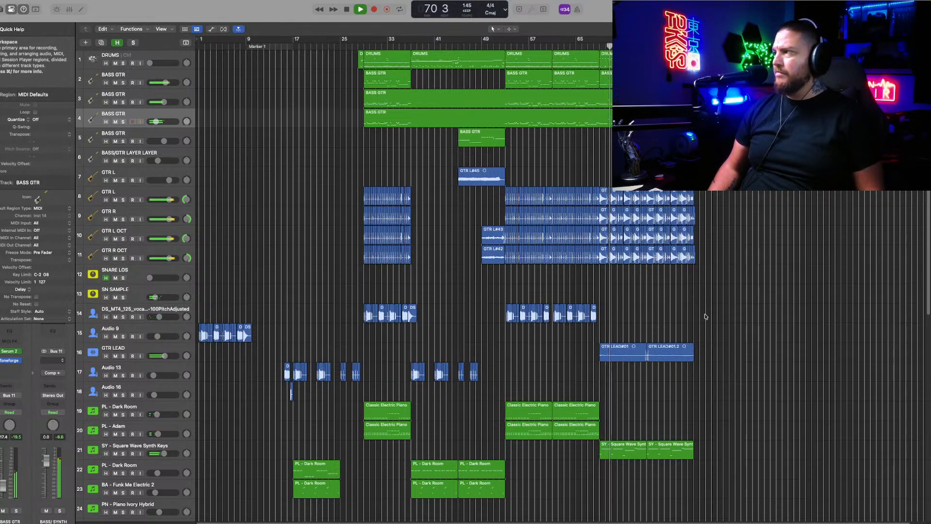
pyautogui.click(191, 232)
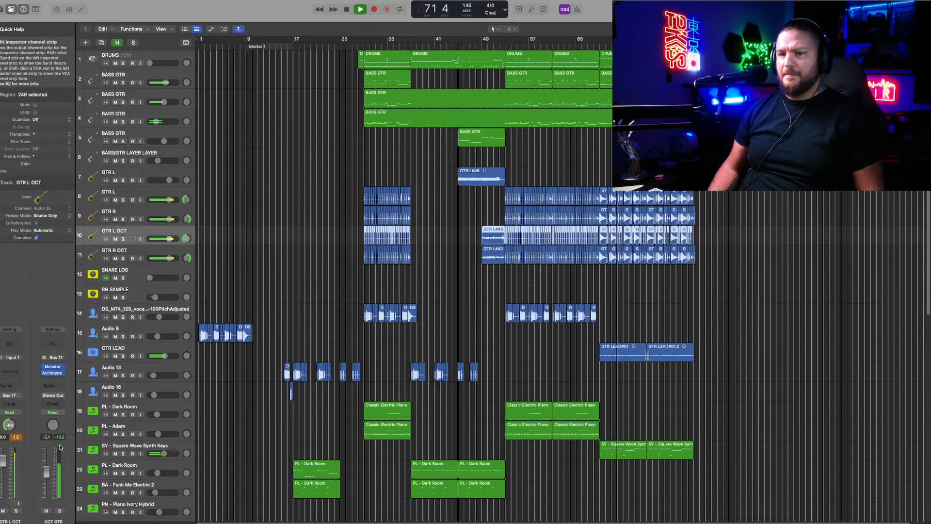
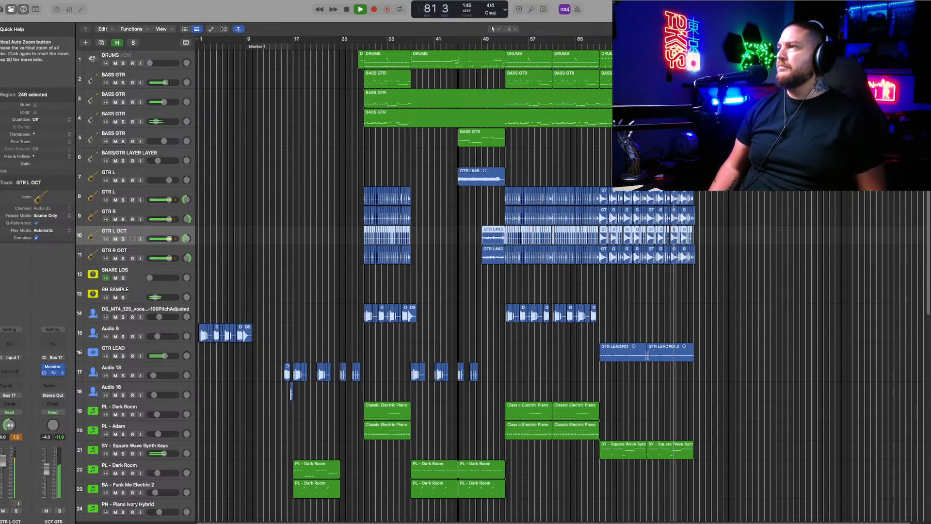
# Step: Turn off input monitoring on the VOICE OVER track and restart the arrangement from bar 1
pyautogui.press('super+Up')
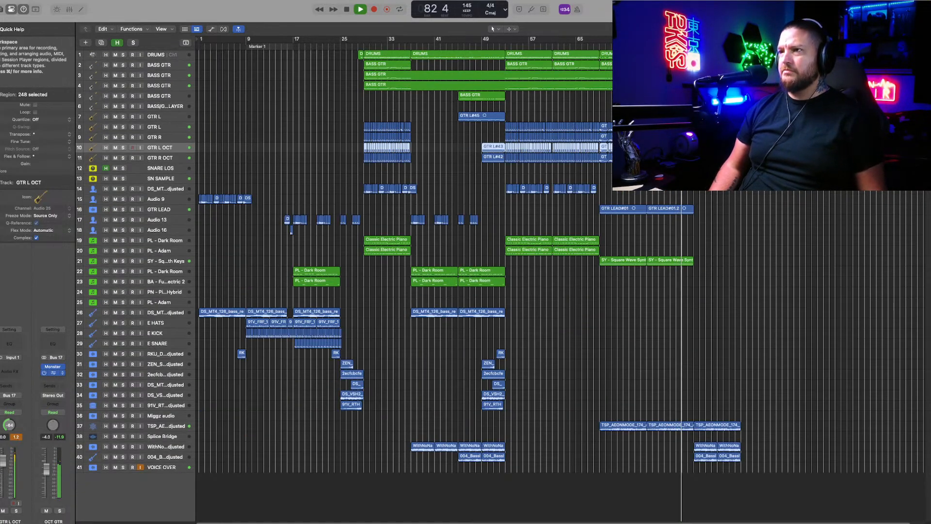
pyautogui.press('super+shift+a')
pyautogui.press('super+Right')
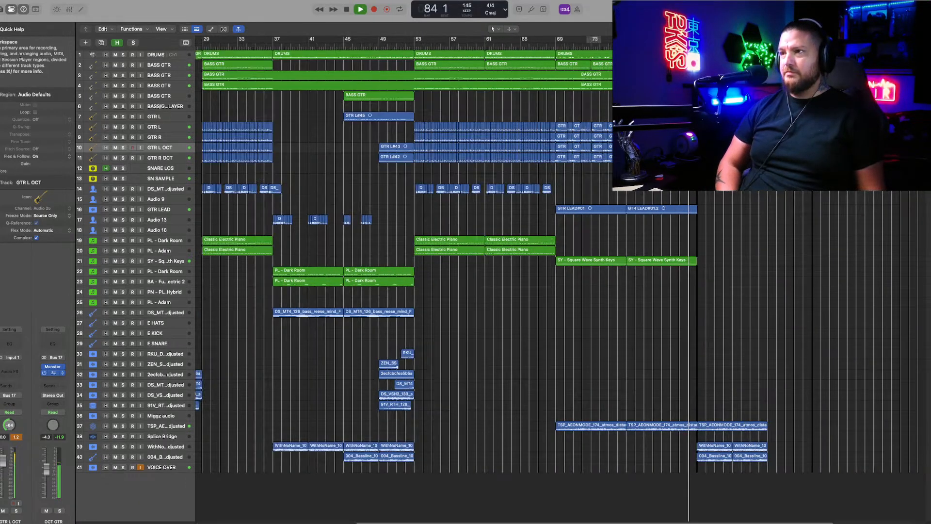
pyautogui.press('super+Left')
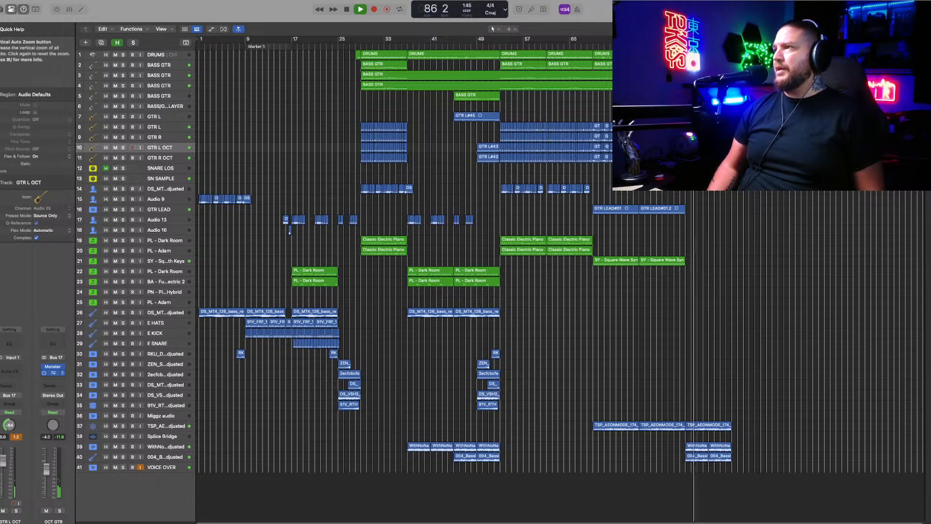
pyautogui.click(818, 29)
pyautogui.click(818, 29)
pyautogui.click(830, 29)
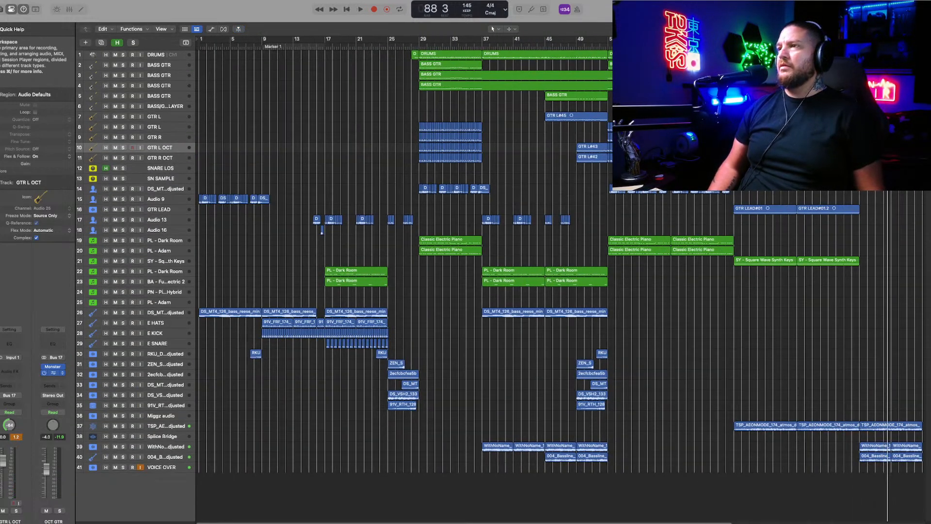
pyautogui.press('Return')
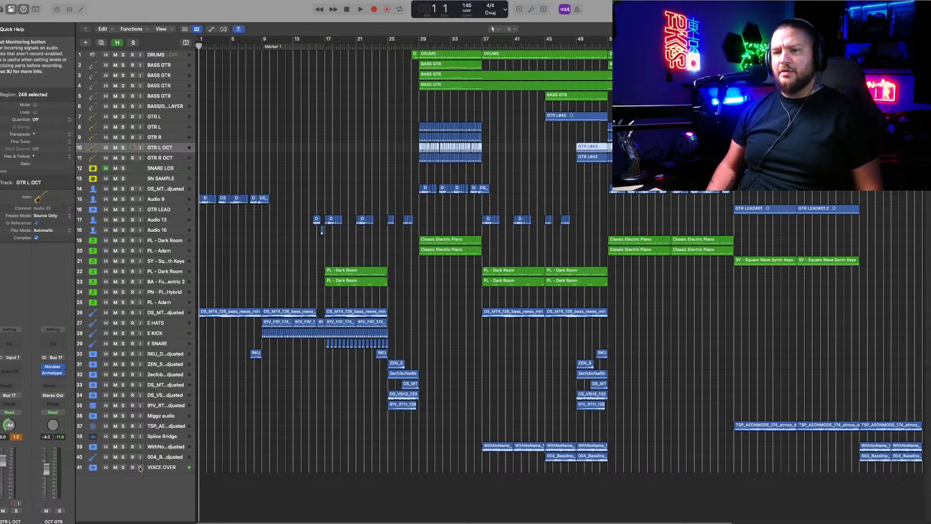
pyautogui.press('space')
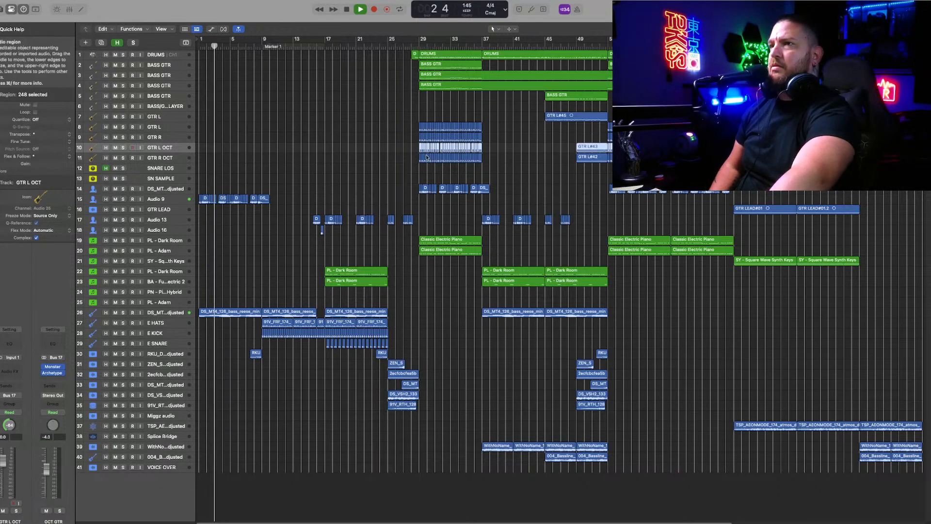
# Step: Play from bar 29 and lower the OCT GTR bus to -5.5 dB, soloing it briefly to judge the level
pyautogui.click(418, 46)
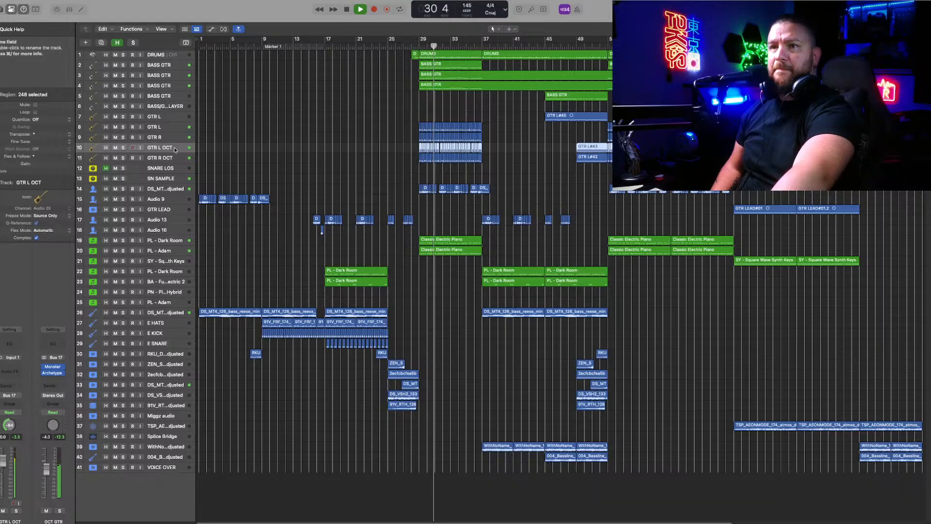
pyautogui.click(59, 510)
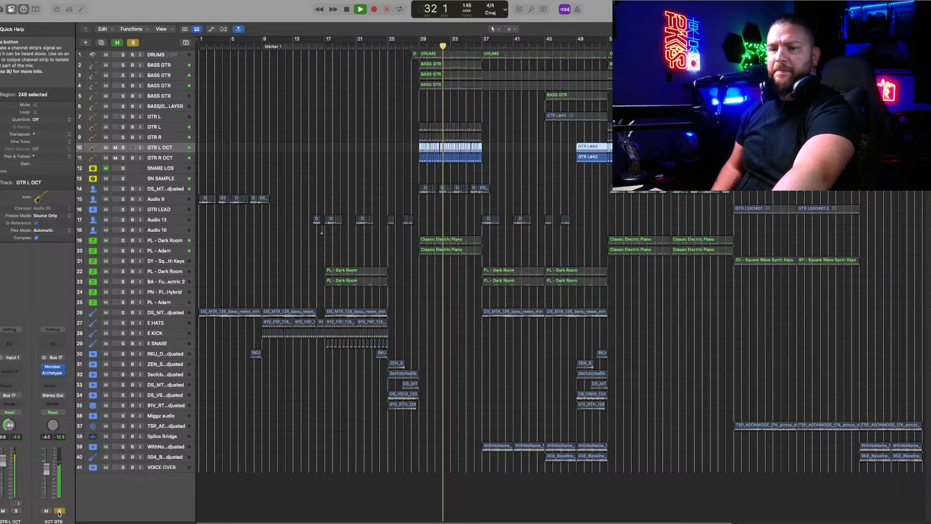
pyautogui.click(59, 512)
pyautogui.moveTo(47, 468); pyautogui.dragTo(46, 476)
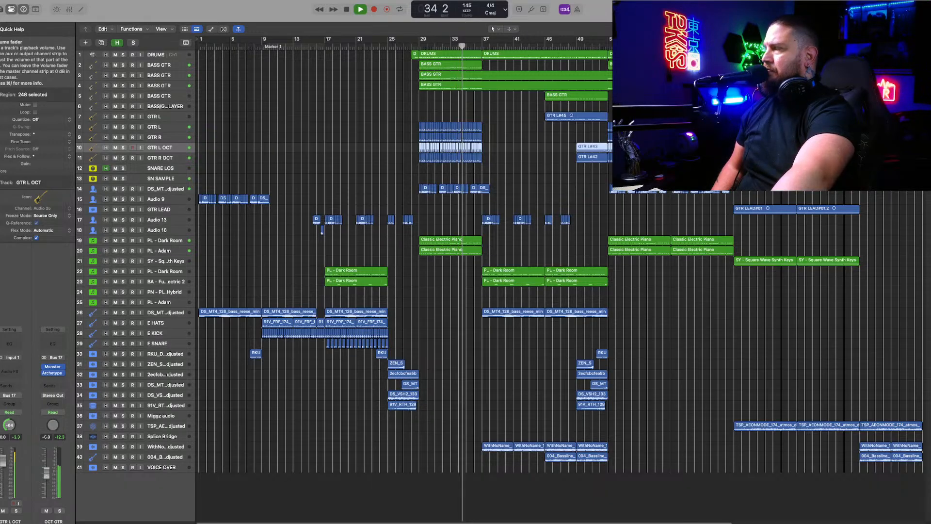
pyautogui.click(59, 510)
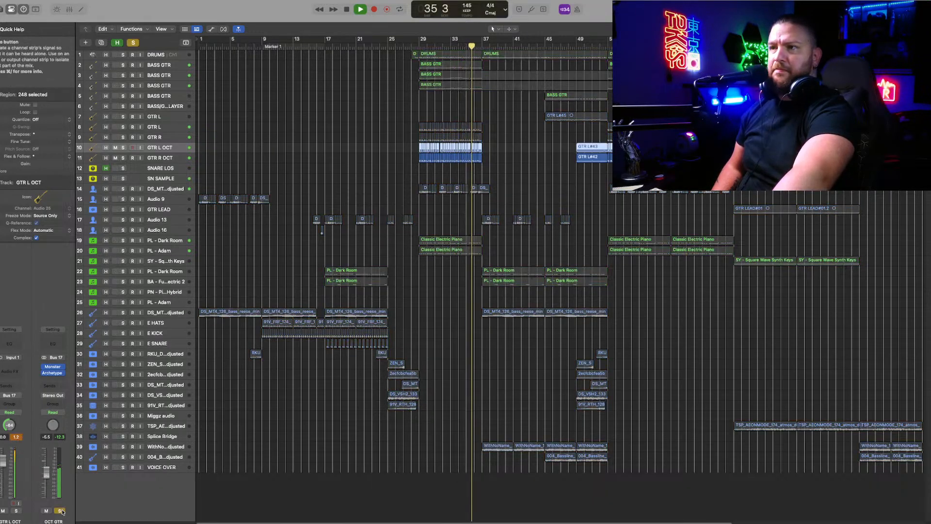
pyautogui.click(60, 511)
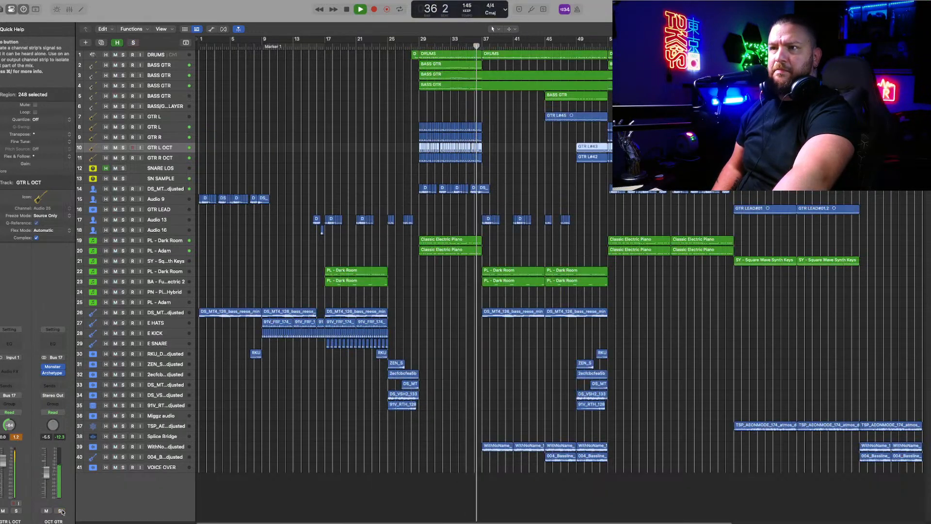
# Step: Lower the GTR RYTH bus level of the main guitars to -3.1 dB, checking the balance from bar 53
pyautogui.click(169, 127)
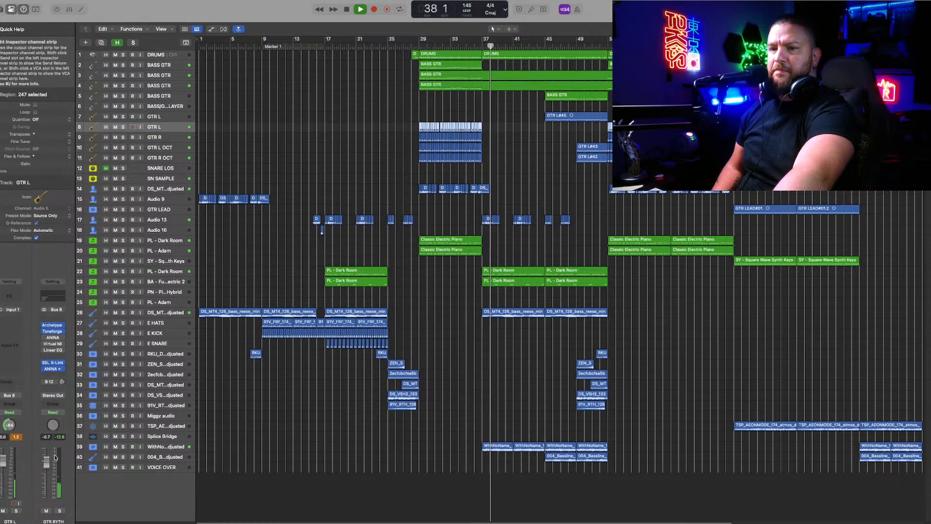
pyautogui.moveTo(45, 463); pyautogui.dragTo(45, 465)
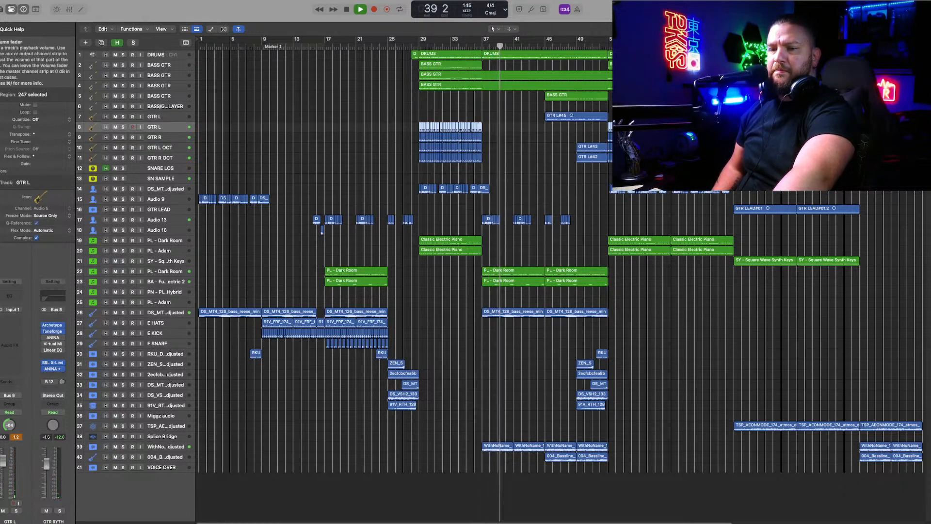
pyautogui.click(607, 48)
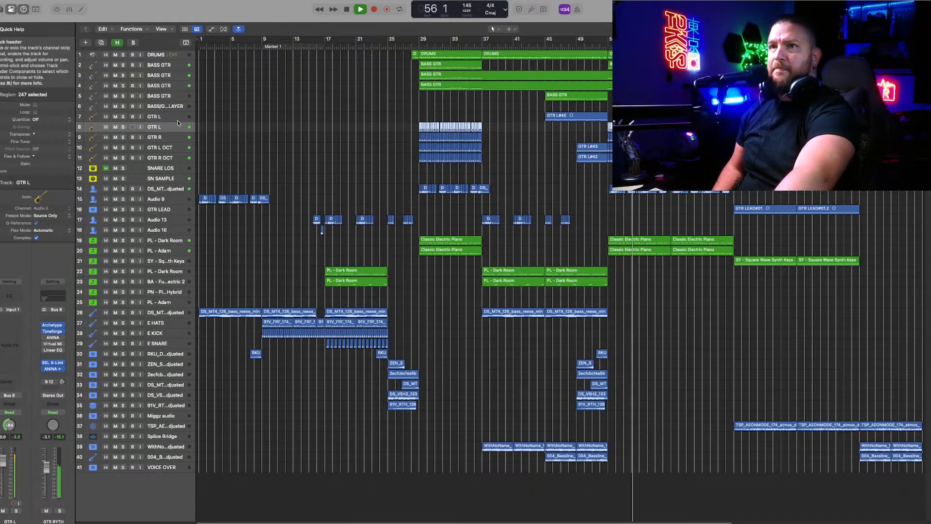
# Step: Solo the BASS GTR tracks 3 and 2 in turn to hear each alone, and leave track 3 selected
pyautogui.click(123, 76)
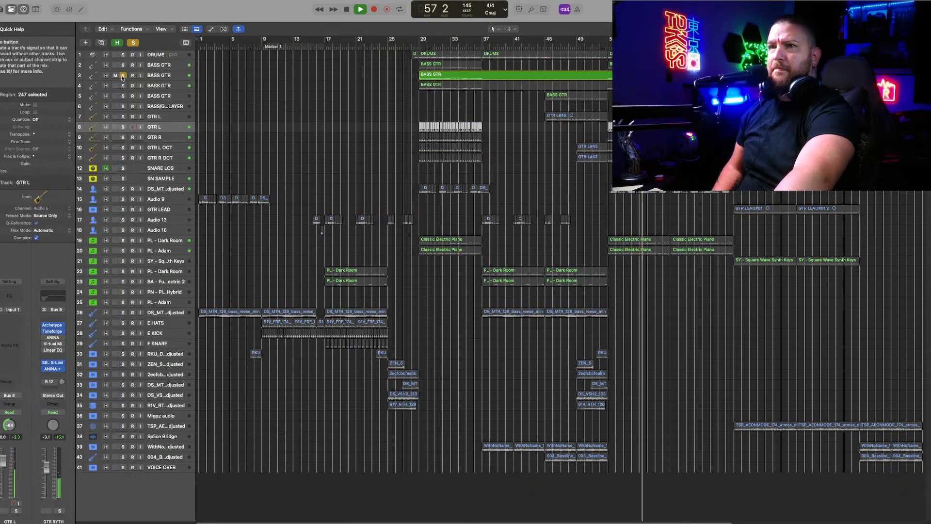
pyautogui.click(123, 76)
pyautogui.click(123, 66)
pyautogui.click(123, 66)
pyautogui.click(156, 66)
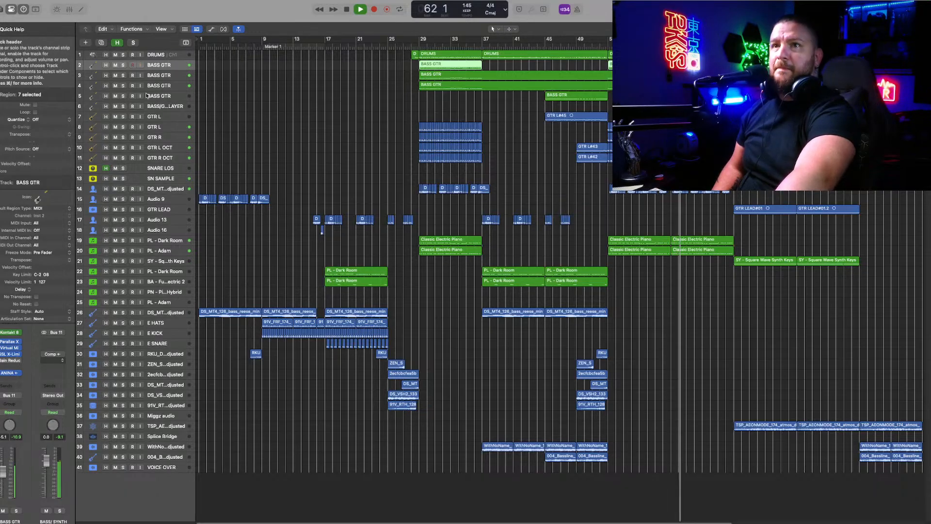
pyautogui.click(123, 76)
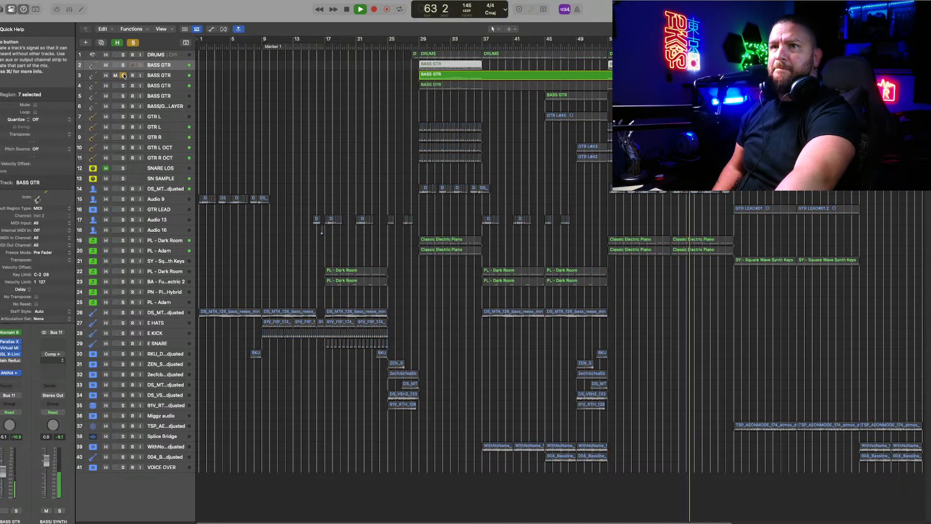
pyautogui.click(124, 76)
pyautogui.click(163, 77)
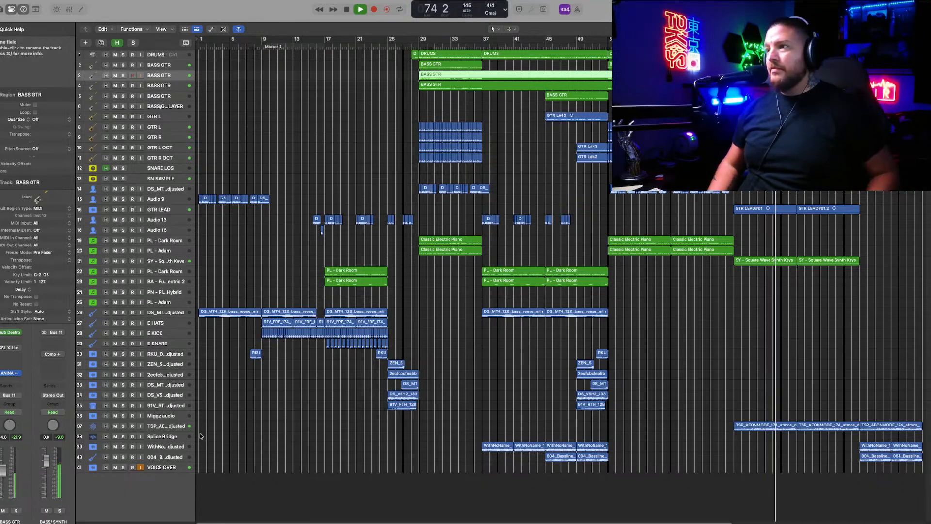
# Step: Stop playback and place the playhead at bar 69, where the GTR LEAD region begins
pyautogui.press('super+Right')
pyautogui.press('super+Right')
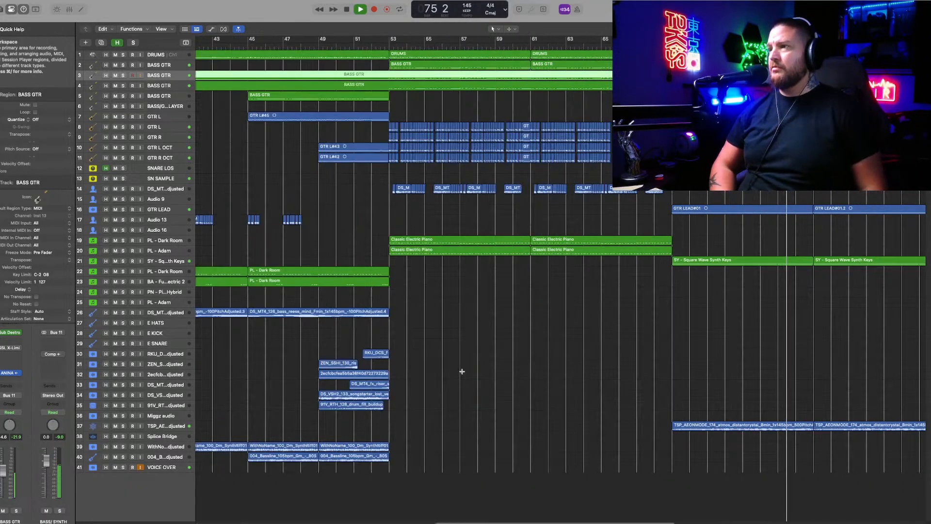
pyautogui.press('super+Down')
pyautogui.press('super+Down')
pyautogui.press('super+Down')
pyautogui.press('super+Down')
pyautogui.press('super+Left')
pyautogui.press('super+Left')
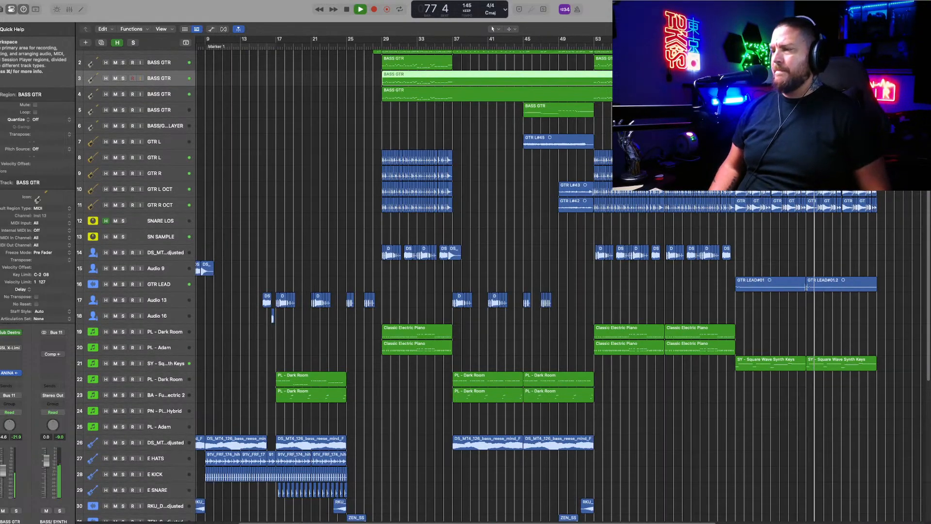
pyautogui.hscroll(5, 767, 419)
pyautogui.press('space')
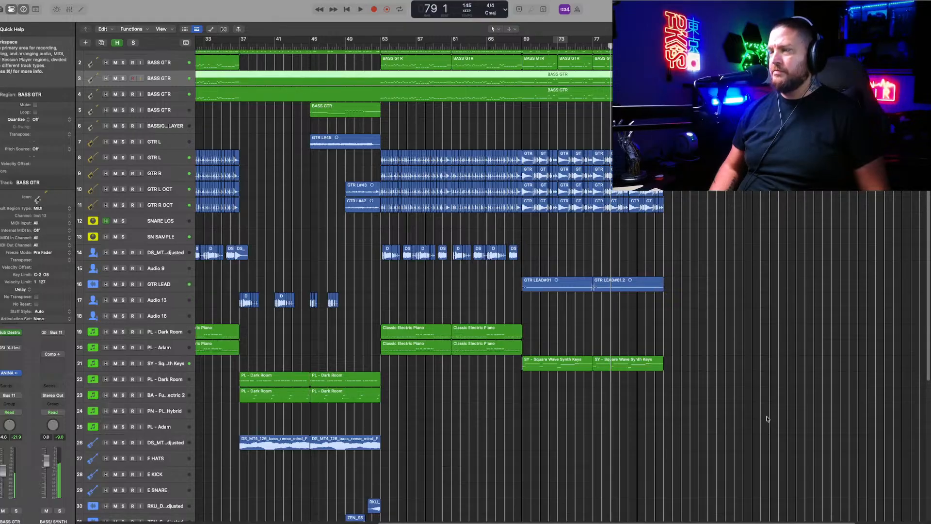
pyautogui.scroll(-5, 768, 419)
pyautogui.scroll(6, 767, 418)
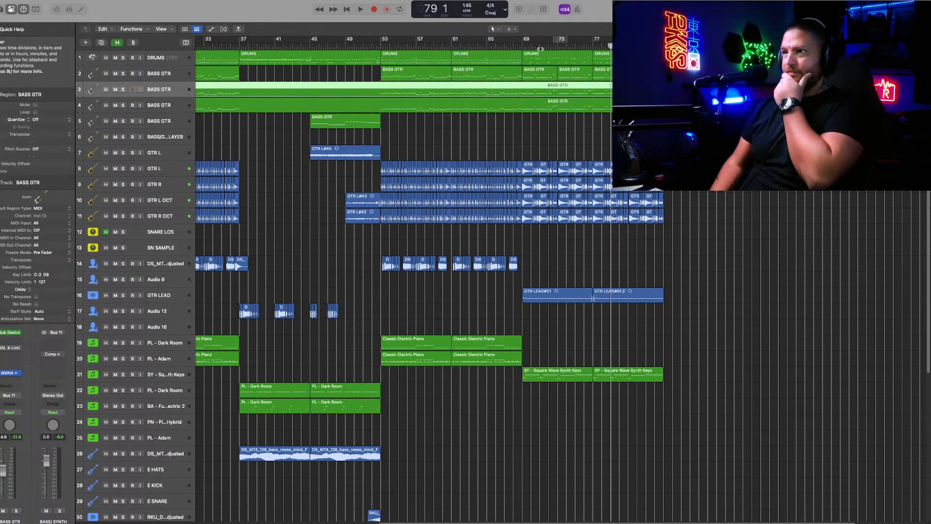
pyautogui.click(520, 47)
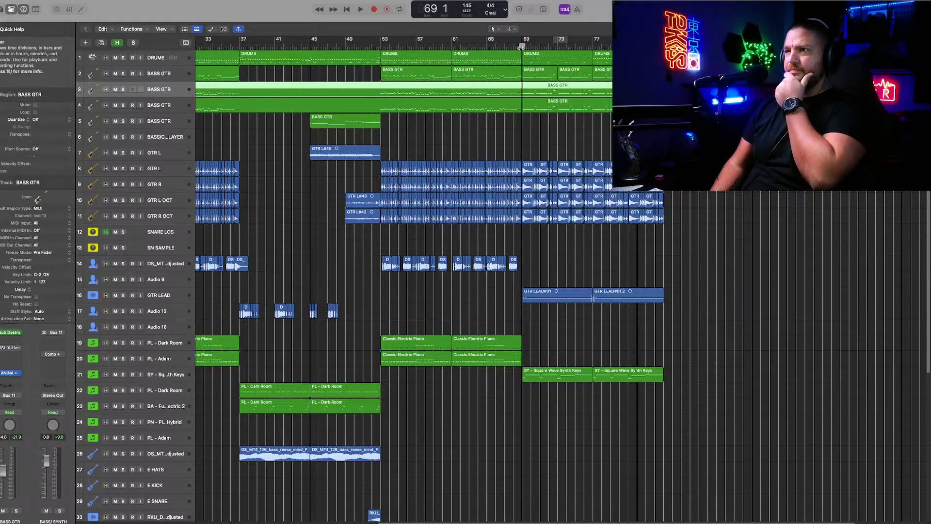
# Step: Switch the position display to Beats & Time and check the song time at bar 85 and near bar 110
pyautogui.click(505, 12)
pyautogui.click(514, 11)
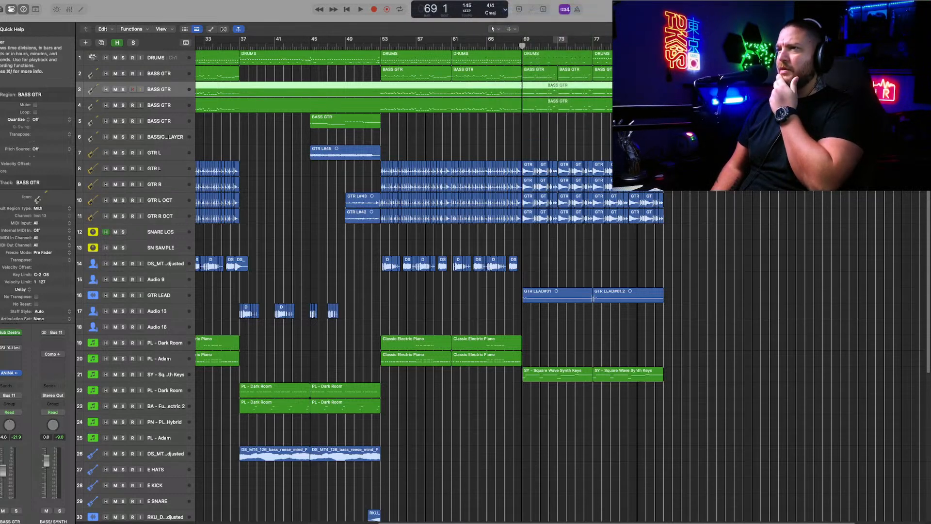
pyautogui.click(663, 46)
pyautogui.click(504, 10)
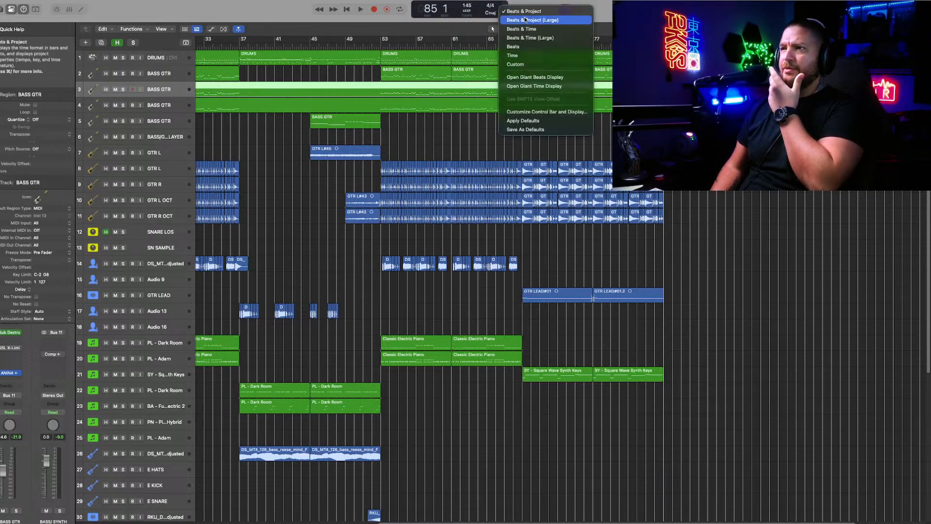
pyautogui.click(503, 11)
pyautogui.click(503, 12)
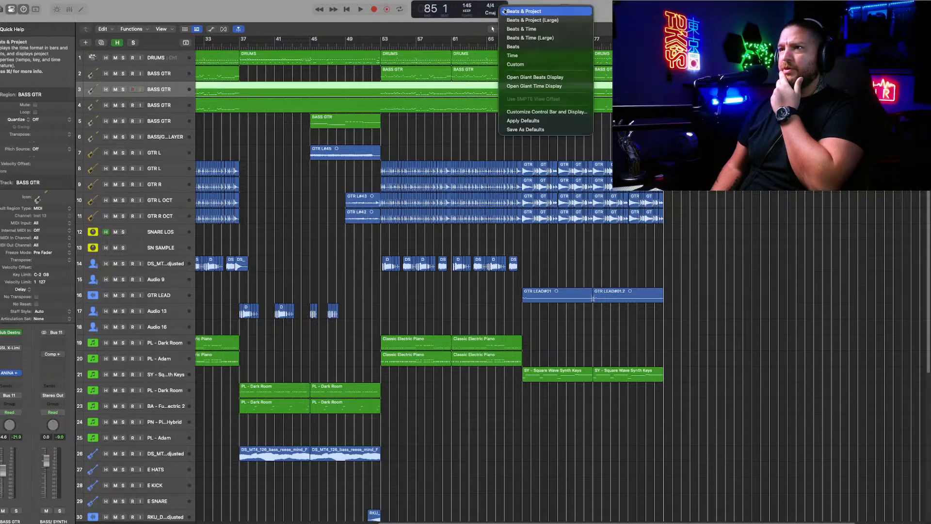
pyautogui.click(537, 30)
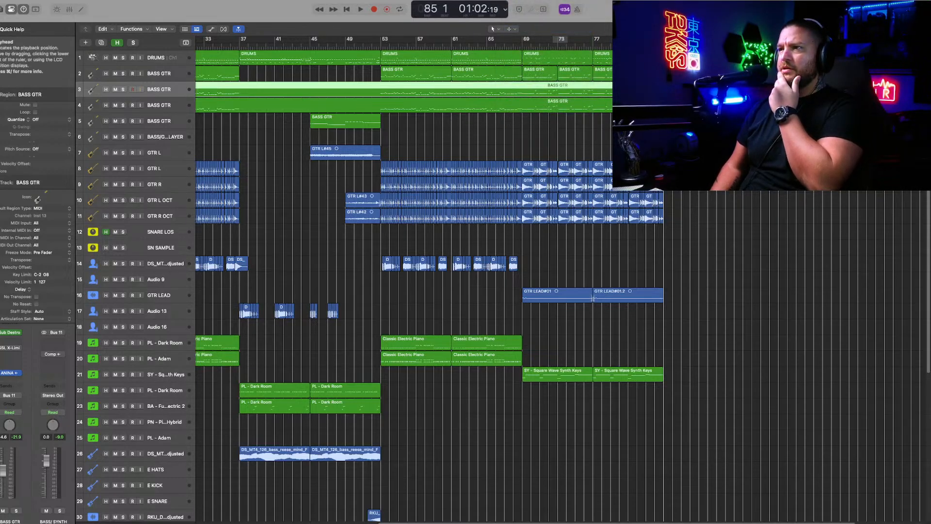
pyautogui.moveTo(893, 46)
pyautogui.mouseDown()
pyautogui.moveTo(910, 47)
pyautogui.moveTo(889, 46)
pyautogui.mouseUp()
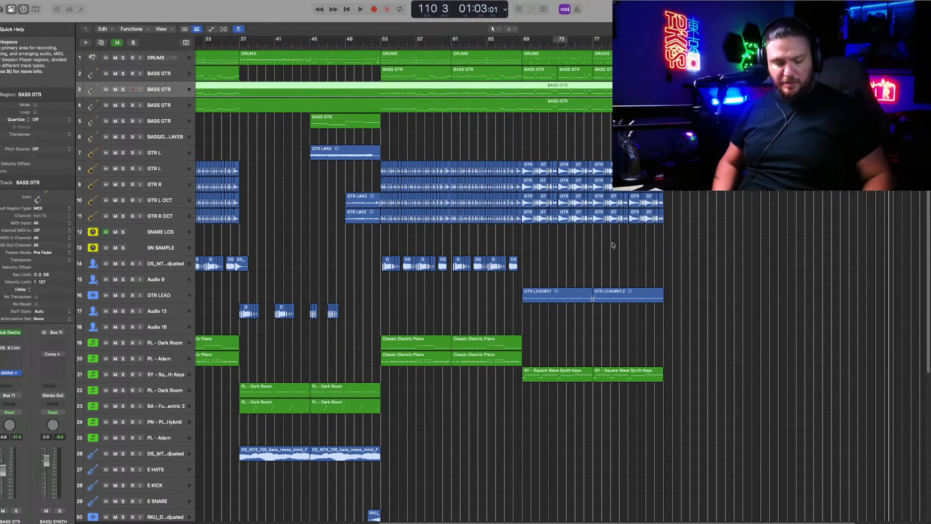
# Step: Split the long BASS GTR regions on tracks 3 and 4 at bar 53
pyautogui.scroll(3, 609, 243)
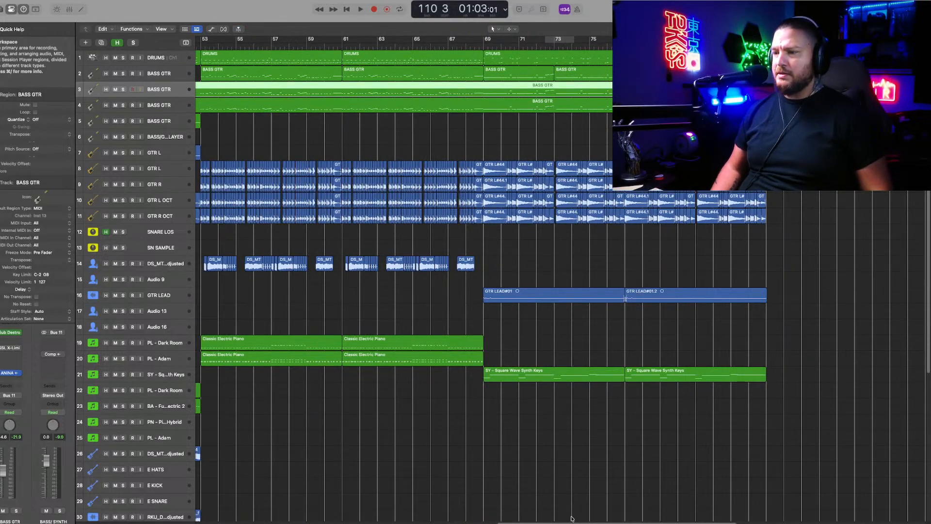
pyautogui.hscroll(-6, 472, 435)
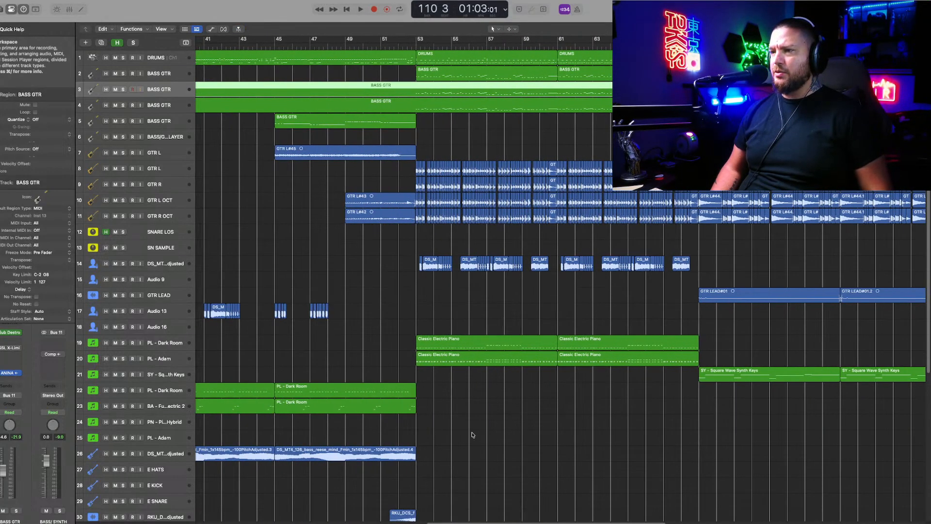
pyautogui.moveTo(420, 376)
pyautogui.mouseDown()
pyautogui.moveTo(448, 192)
pyautogui.moveTo(551, 118)
pyautogui.moveTo(649, 92)
pyautogui.moveTo(681, 71)
pyautogui.moveTo(586, 160)
pyautogui.moveTo(422, 146)
pyautogui.moveTo(421, 101)
pyautogui.mouseUp()
pyautogui.click(414, 91)
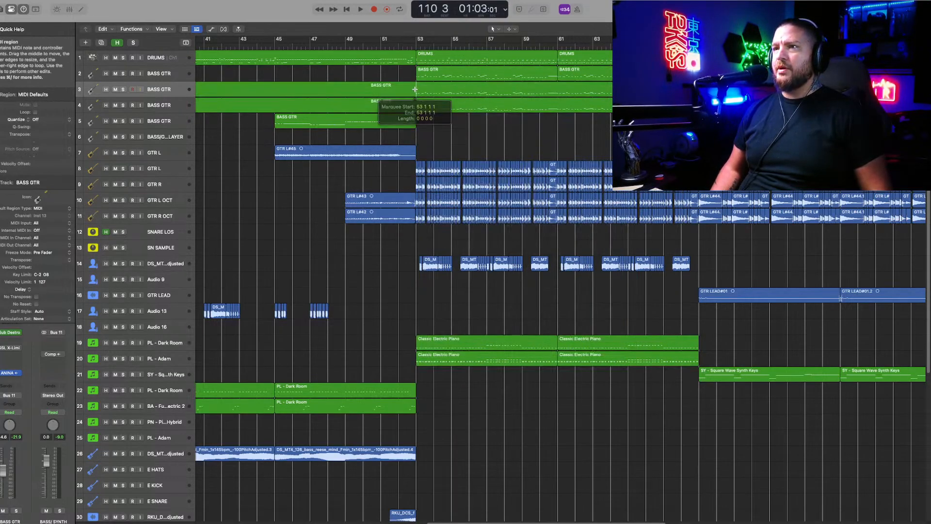
pyautogui.click(415, 106)
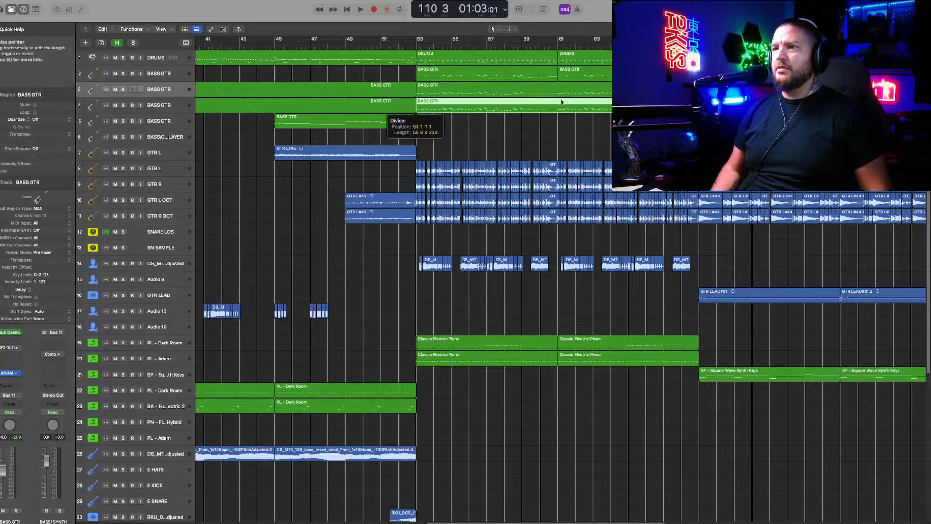
pyautogui.click(713, 111)
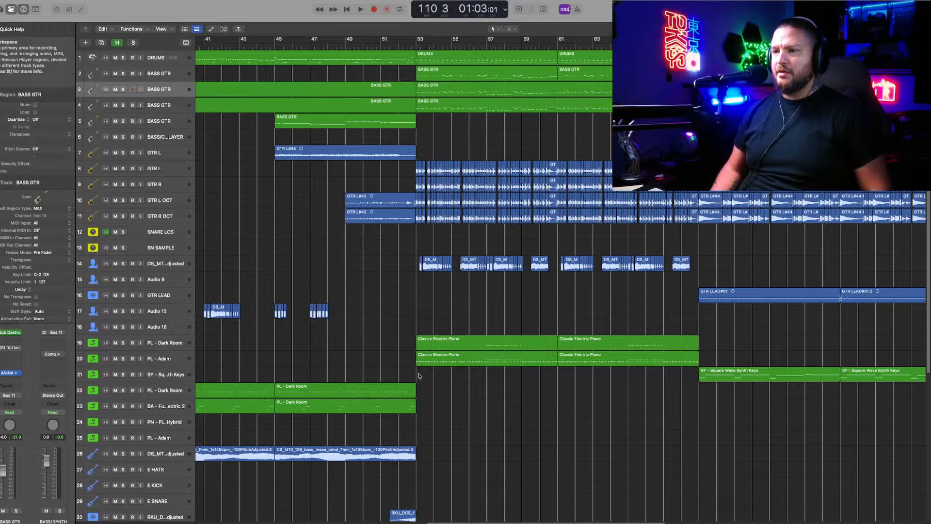
# Step: Copy all the regions between bars 53 and 69 and paste them at bar 93, after the quiet section
pyautogui.moveTo(417, 374); pyautogui.dragTo(696, 48)
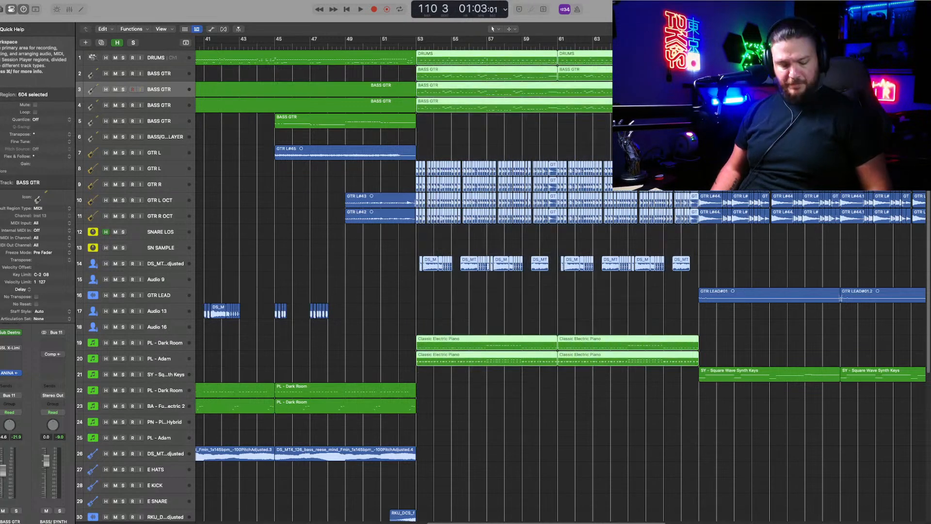
pyautogui.scroll(-5, 449, 514)
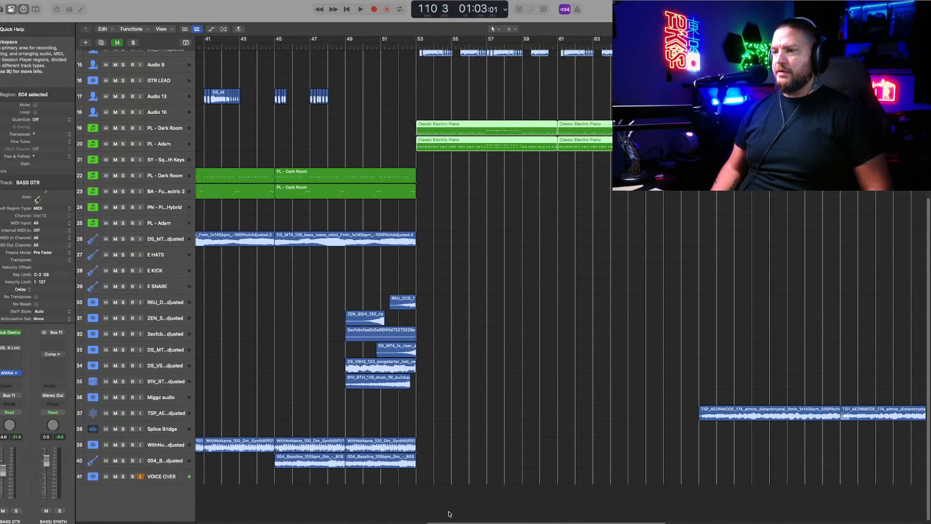
pyautogui.moveTo(456, 523); pyautogui.dragTo(620, 522)
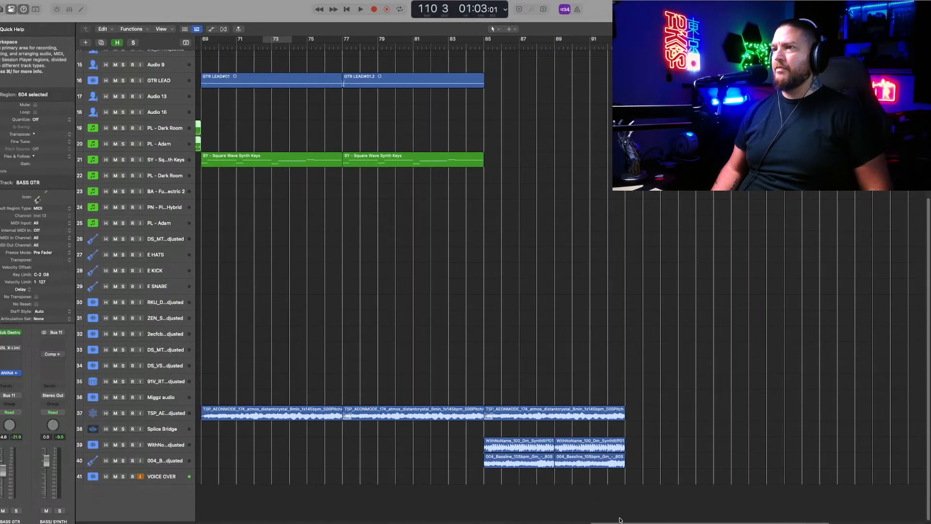
pyautogui.scroll(5, 616, 464)
pyautogui.scroll(-5, 616, 464)
pyautogui.scroll(5, 615, 463)
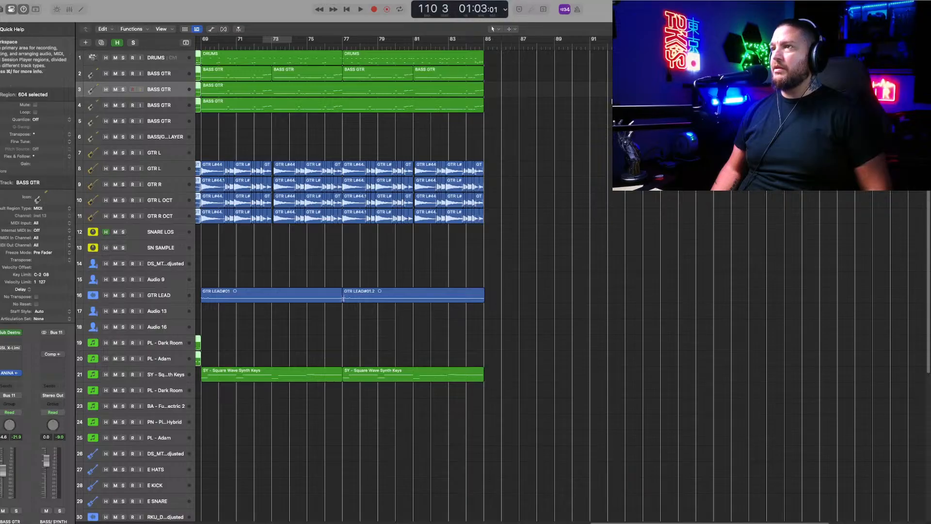
pyautogui.press('super+v')
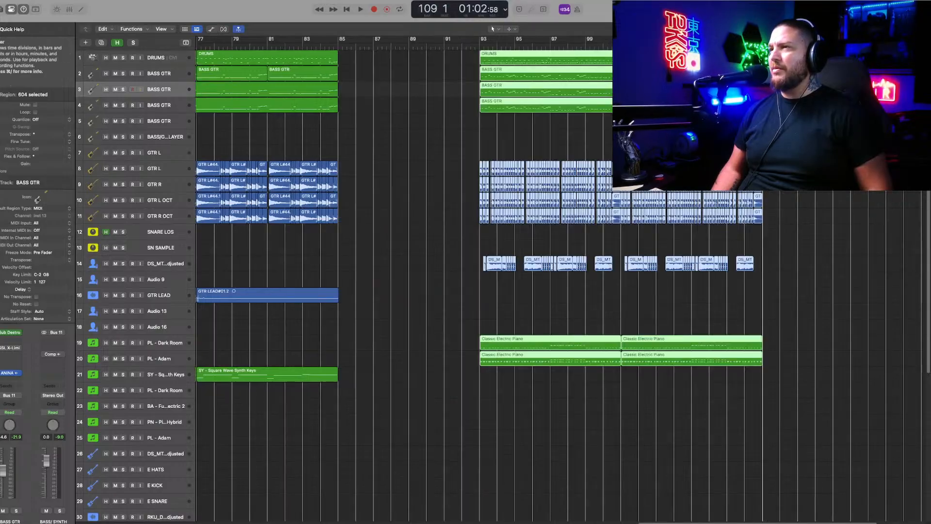
# Step: Place the playhead at bar 93 and shift the pasted regions earlier so the drum, bass and piano regions start on it
pyautogui.click(480, 47)
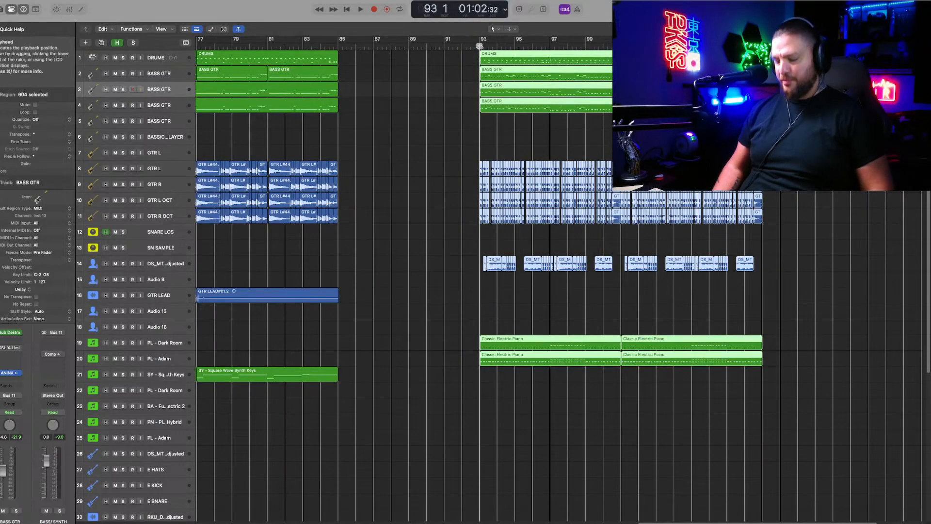
pyautogui.press('super+Right')
pyautogui.press('super+Right')
pyautogui.press('super+Right')
pyautogui.press('super+Right')
pyautogui.press('super+Right')
pyautogui.press('super+Right')
pyautogui.press('super+Right')
pyautogui.press('super+Right')
pyautogui.press('super+Right')
pyautogui.press('super+Right')
pyautogui.press('super+Right')
pyautogui.press('super+Right')
pyautogui.press('super+Right')
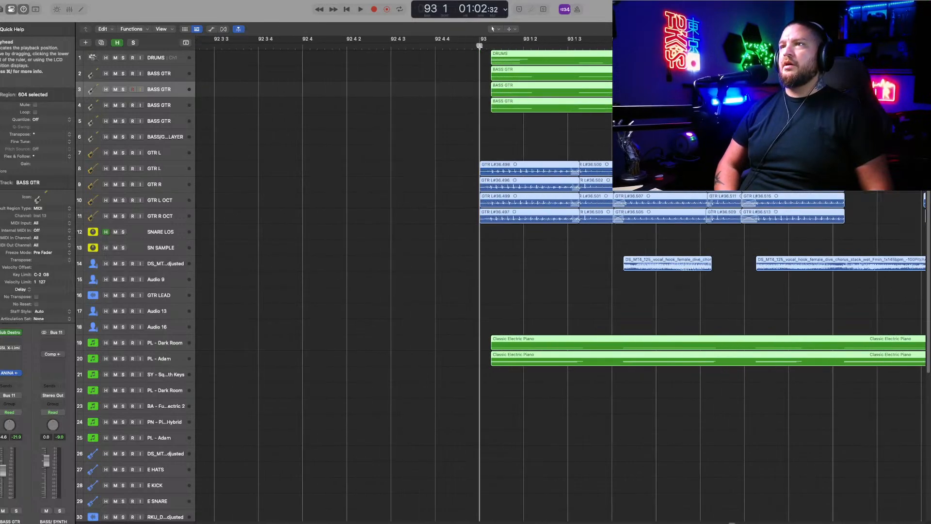
pyautogui.moveTo(519, 60); pyautogui.dragTo(507, 57)
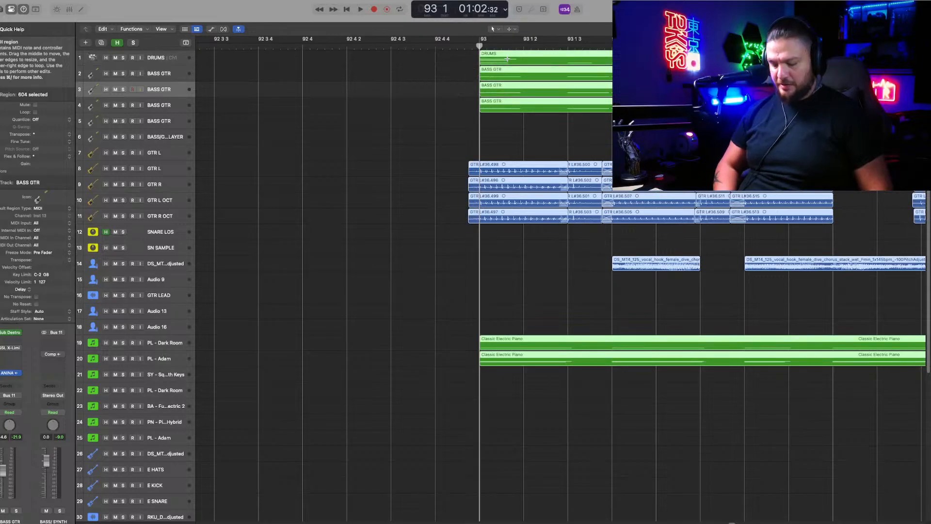
# Step: Trim the starts of the pasted guitar regions on tracks 8 to 11 so they begin exactly at bar 93
pyautogui.press('super+Right')
pyautogui.press('super+Right')
pyautogui.press('super+Right')
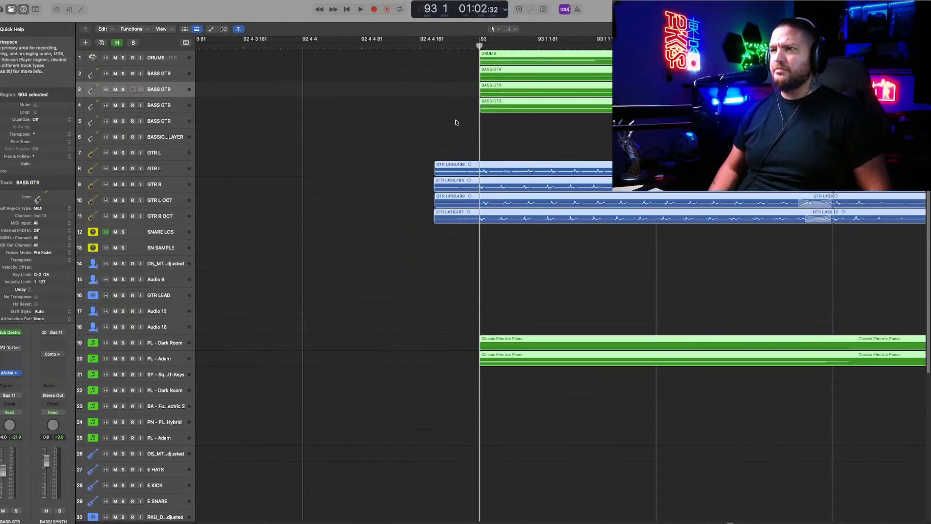
pyautogui.moveTo(409, 135); pyautogui.dragTo(473, 218)
pyautogui.click(447, 245)
pyautogui.press('super+Left')
pyautogui.press('super+Left')
pyautogui.press('super+Left')
pyautogui.press('super+Left')
pyautogui.press('super+Left')
pyautogui.press('super+Left')
pyautogui.press('super+Left')
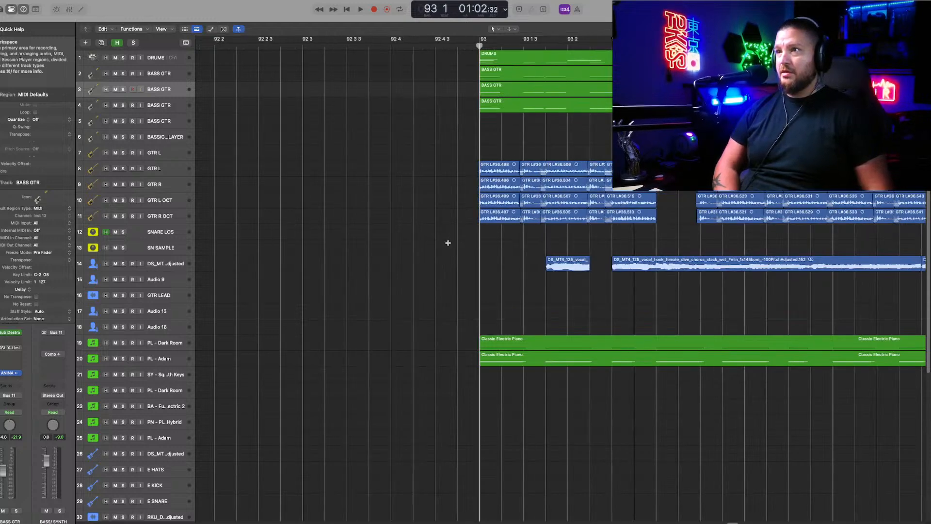
pyautogui.press('super+Left')
pyautogui.press('super+Left')
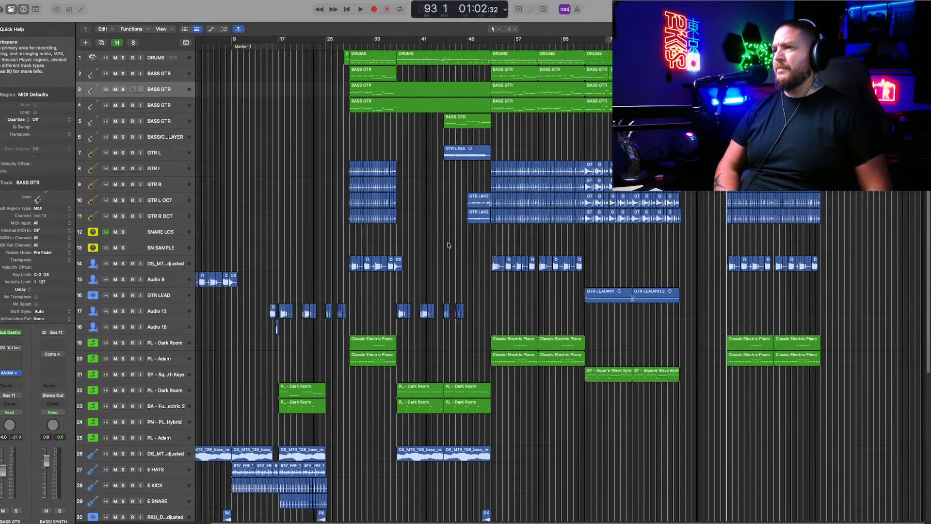
# Step: Check the song time at bar 109, then play from bar 85 into the pasted section to hear the transition
pyautogui.click(820, 41)
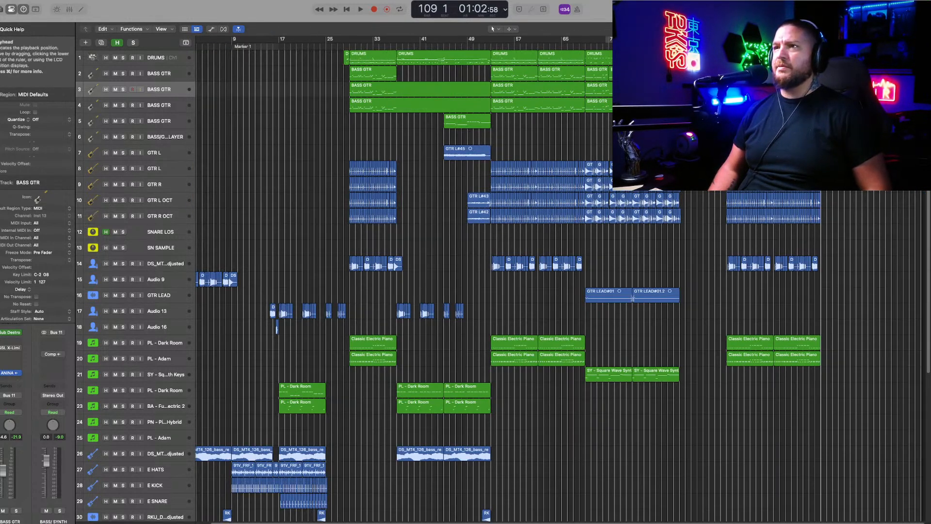
pyautogui.click(680, 42)
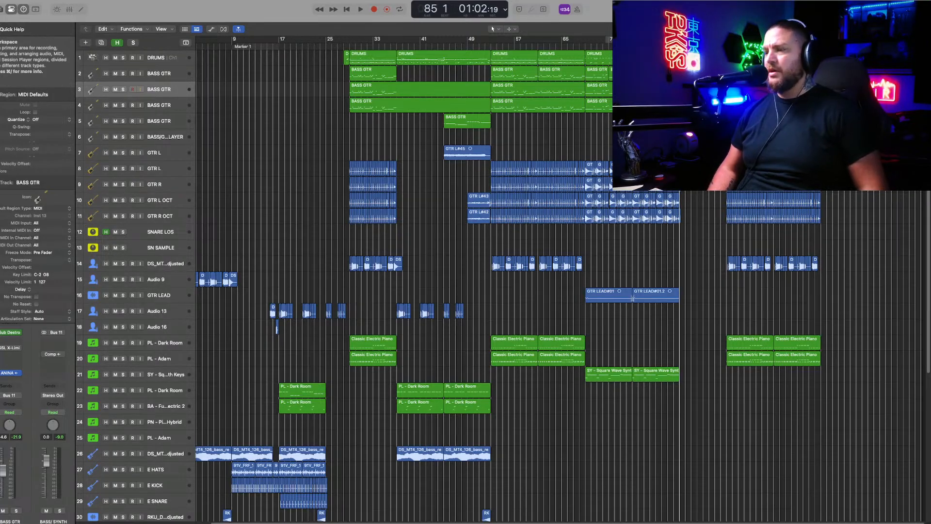
pyautogui.press('super+Right')
pyautogui.press('super+Right')
pyautogui.press('space')
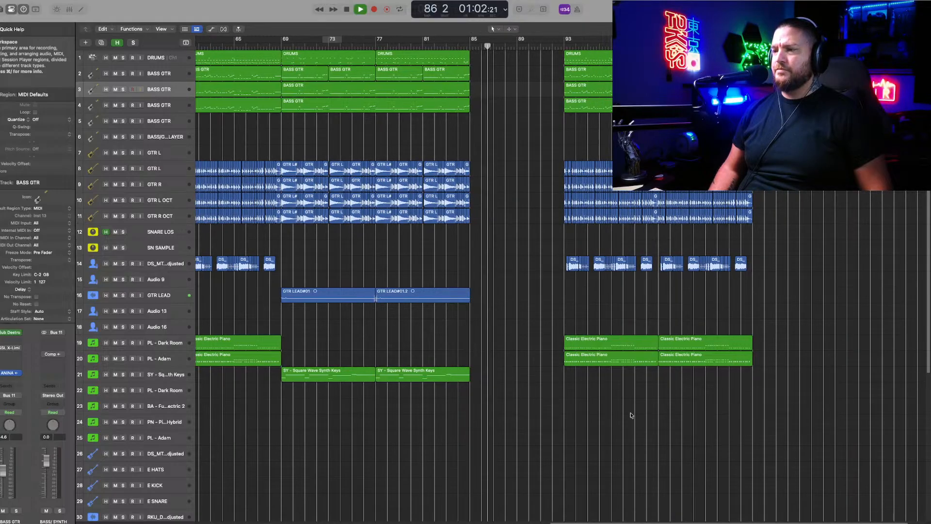
pyautogui.scroll(-10, 629, 414)
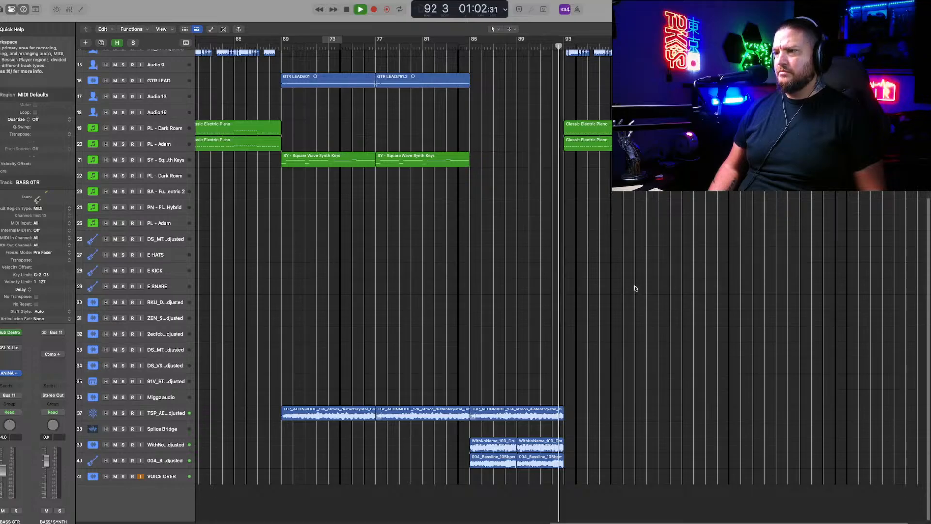
pyautogui.scroll(10, 679, 283)
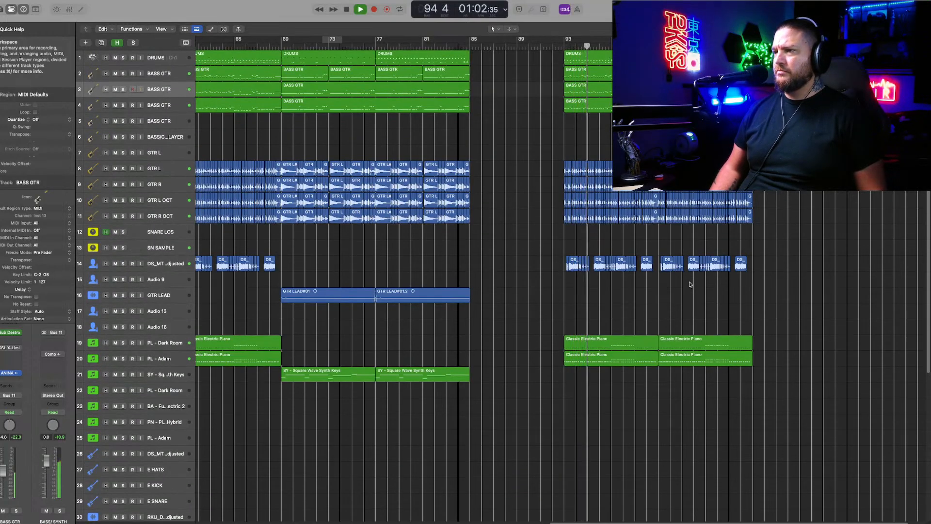
pyautogui.press('space')
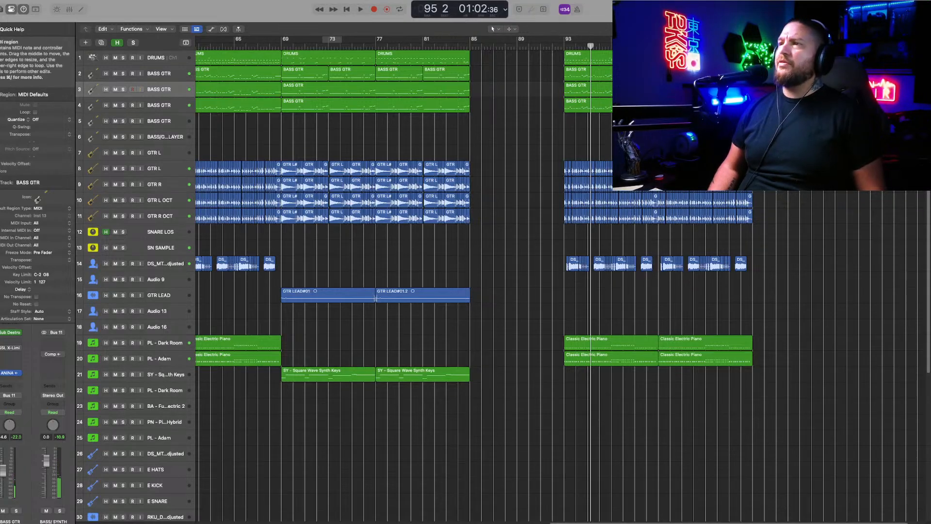
# Step: Delete the guitar regions on tracks 8 to 11 between bars 93 and 101
pyautogui.moveTo(558, 85); pyautogui.dragTo(618, 105)
pyautogui.click(594, 129)
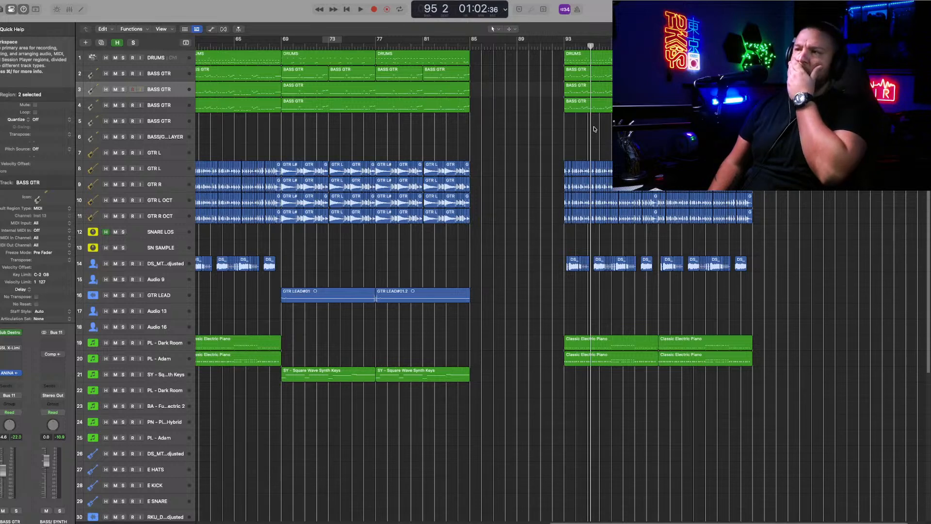
pyautogui.press('super+Right')
pyautogui.press('super+Right')
pyautogui.press('super+Right')
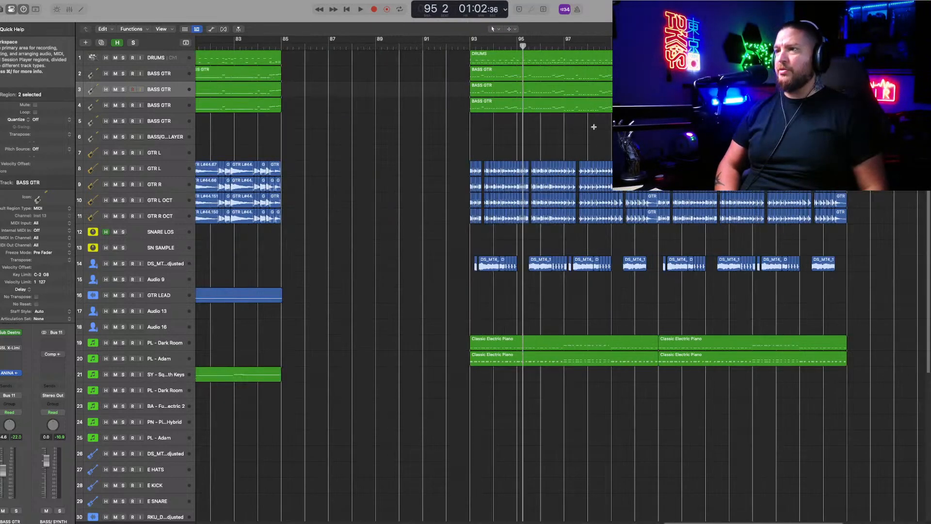
pyautogui.moveTo(393, 147); pyautogui.dragTo(652, 235)
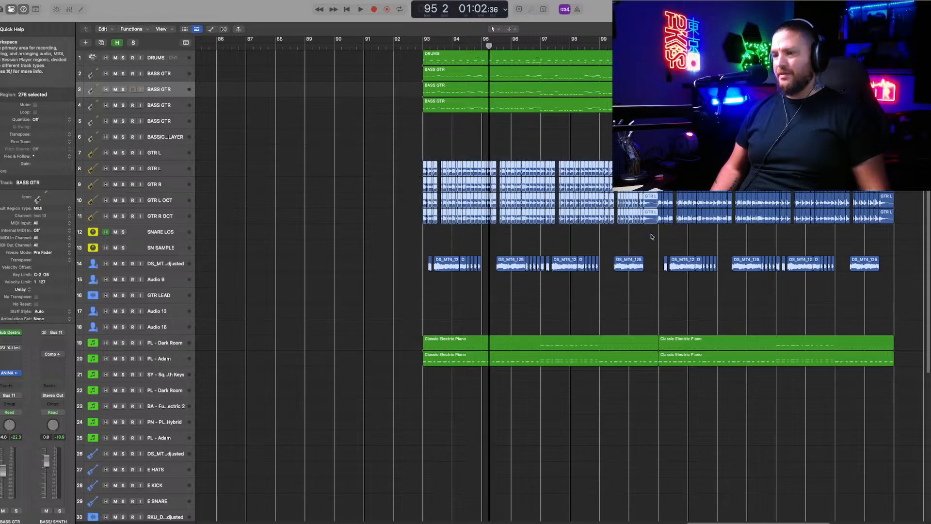
pyautogui.press('Delete')
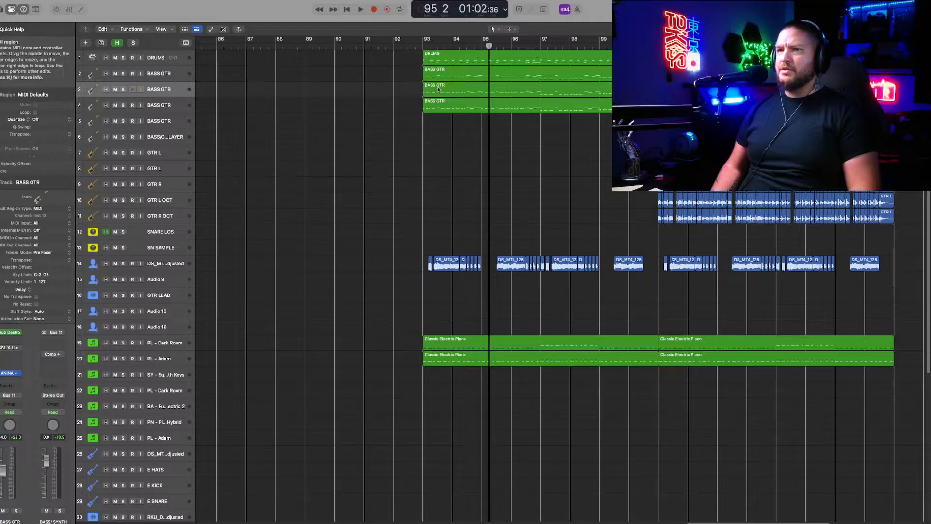
# Step: Delete the BASS GTR regions at bar 93 on tracks 2 and 4, keeping the one on track 3
pyautogui.click(171, 91)
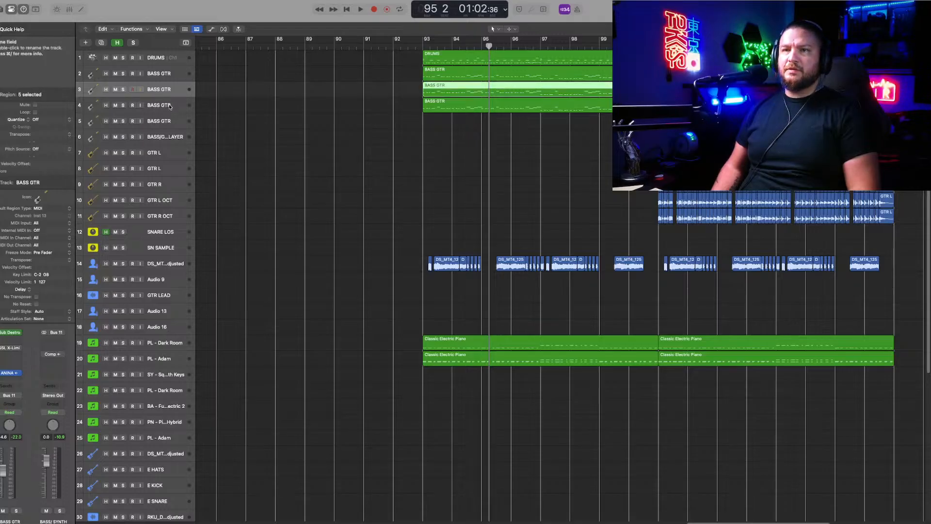
pyautogui.click(171, 73)
pyautogui.click(379, 81)
pyautogui.click(466, 71)
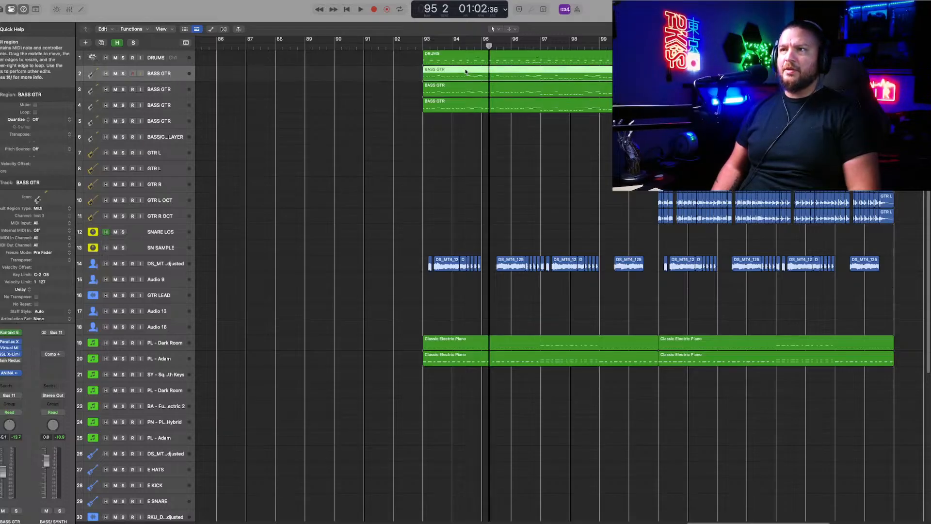
pyautogui.press('Delete')
pyautogui.click(155, 109)
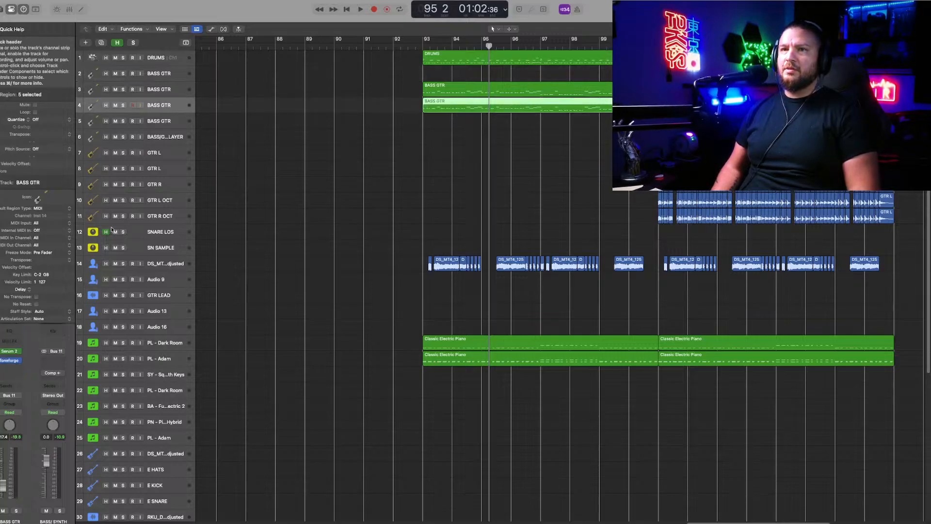
pyautogui.press('Delete')
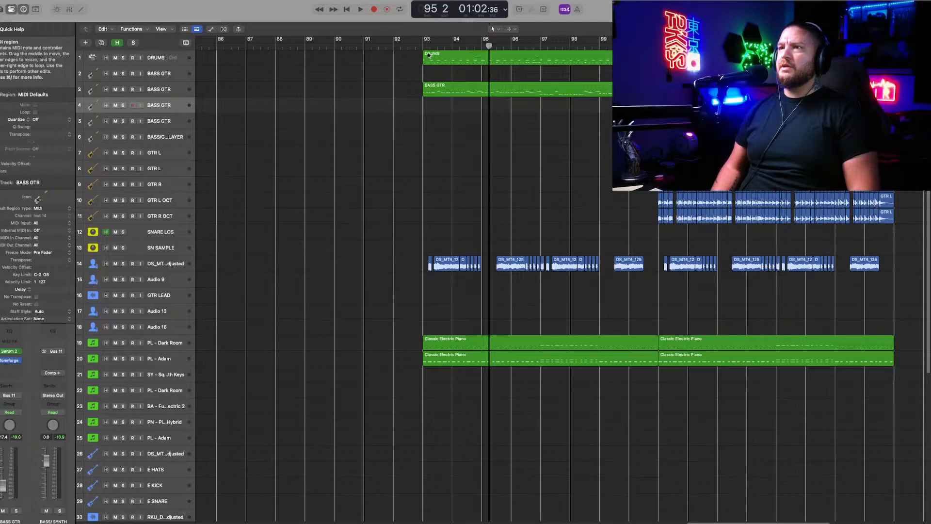
# Step: Delete the DRUMS region at bar 93 while playing the section, and set a cycle range starting at bar 93
pyautogui.click(409, 47)
pyautogui.press('space')
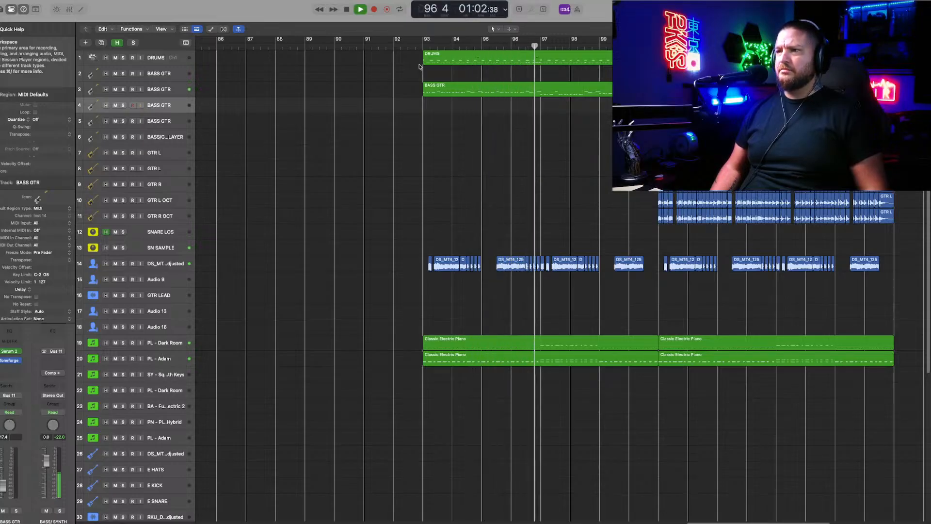
pyautogui.click(471, 60)
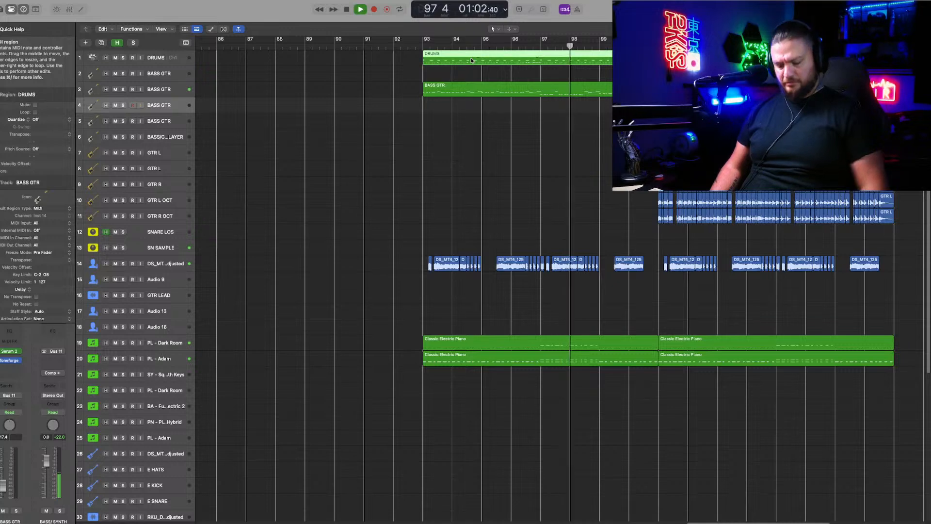
pyautogui.press('Delete')
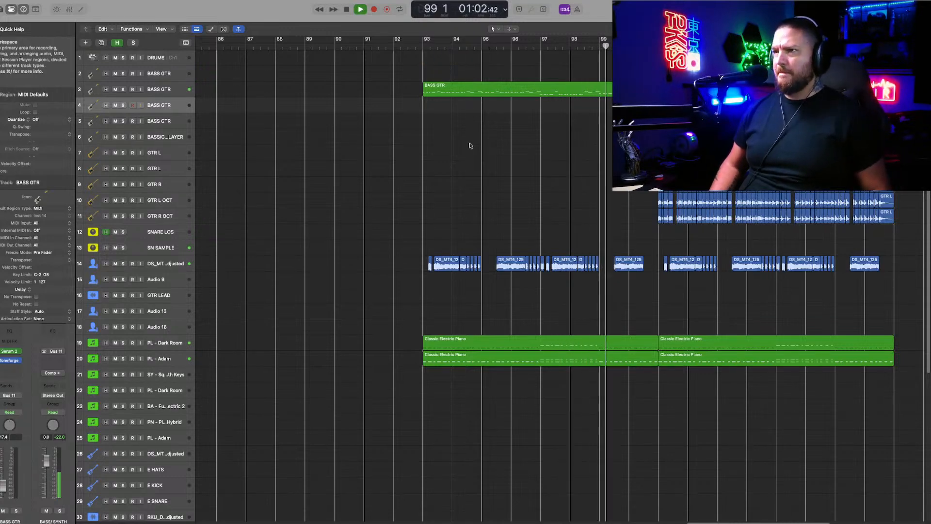
pyautogui.moveTo(423, 39); pyautogui.dragTo(591, 43)
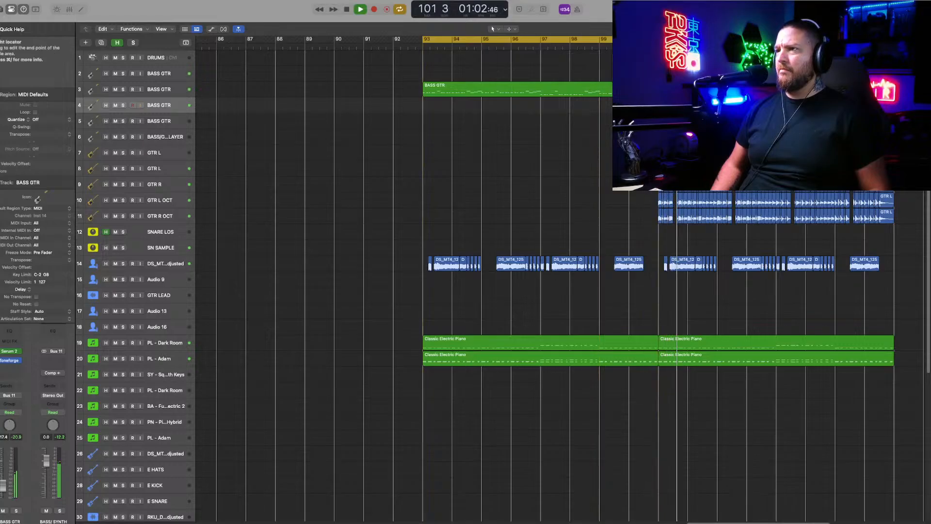
pyautogui.press('space')
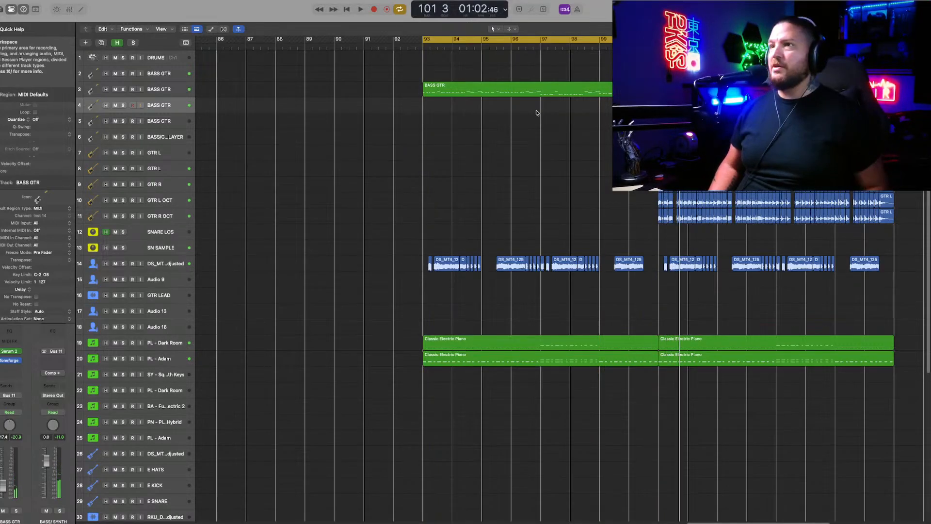
# Step: View the track 3 BASS GTR region at bar 93 in the Piano Roll, select its track, and close the editor
pyautogui.press('super+Down')
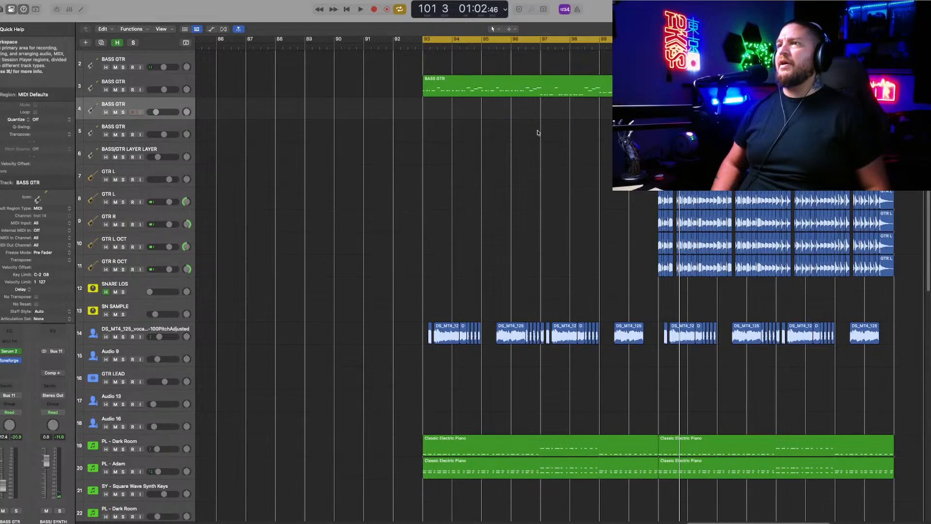
pyautogui.click(533, 86)
pyautogui.doubleClick(533, 87)
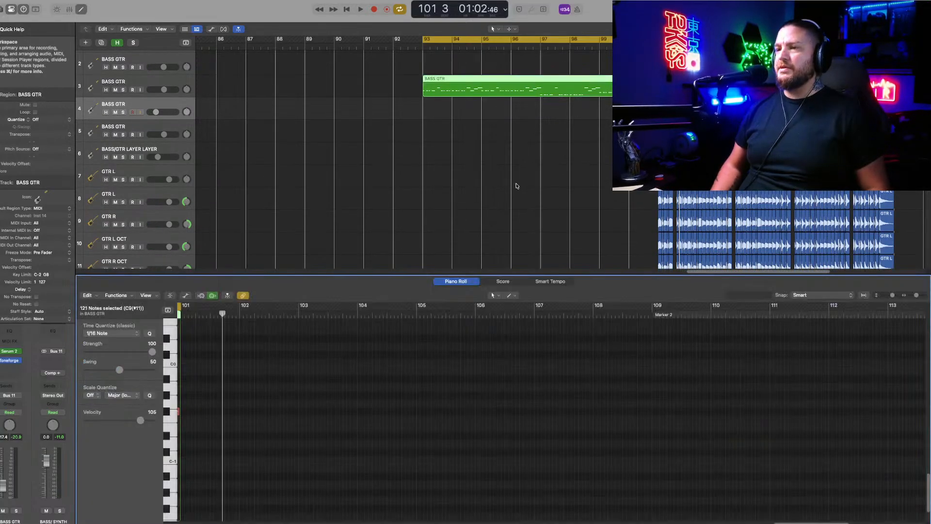
pyautogui.click(174, 82)
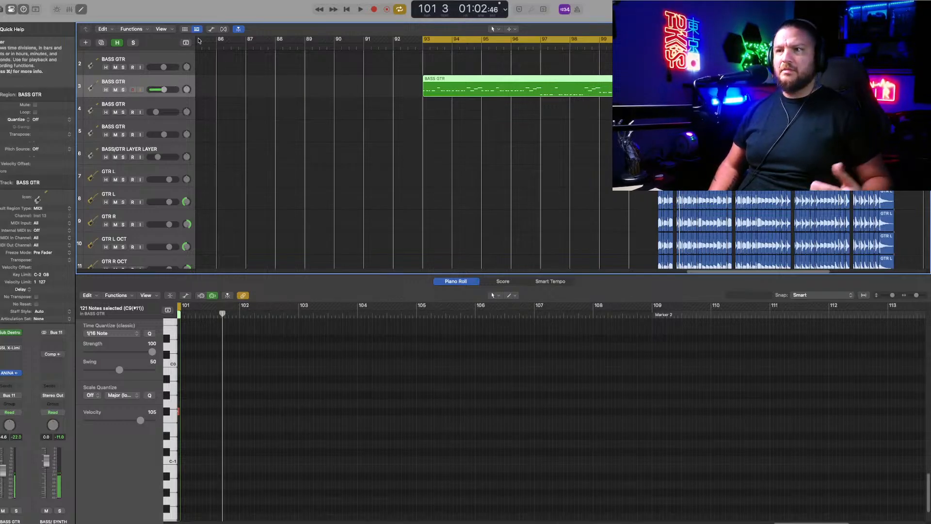
pyautogui.click(312, 155)
pyautogui.click(436, 282)
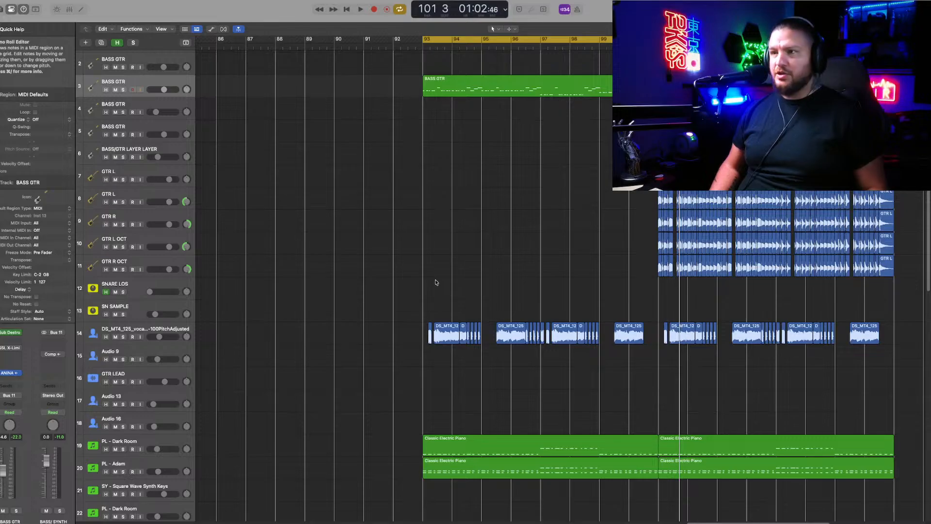
# Step: Set the audio device I/O buffer size to 512 samples and apply it
pyautogui.moveTo(10, 9)
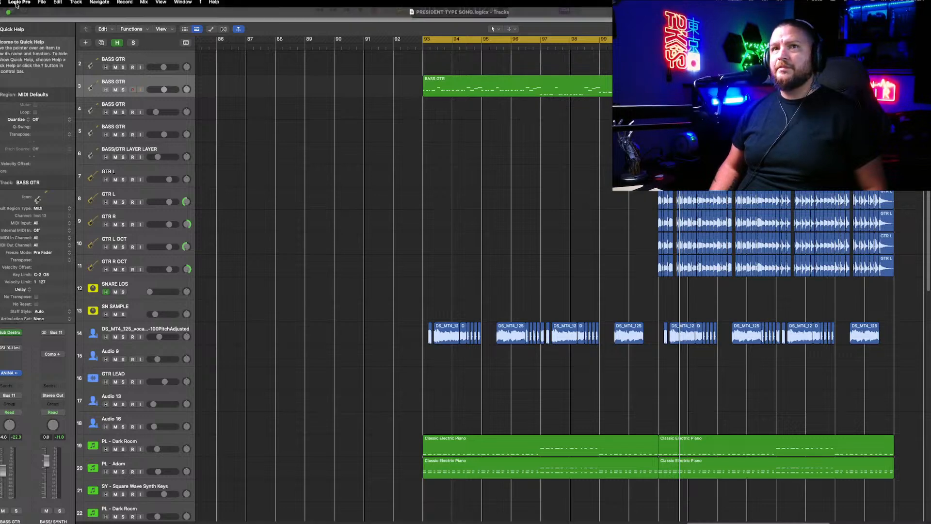
pyautogui.click(16, 4)
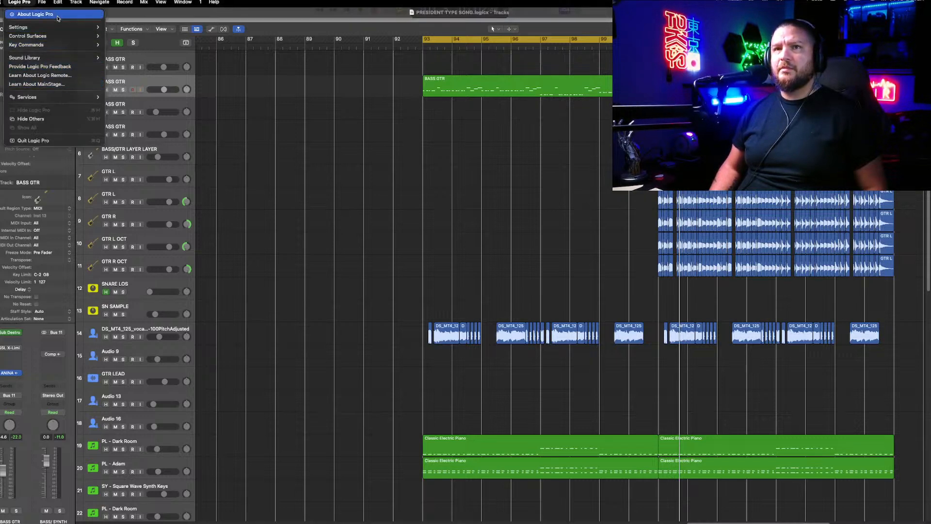
pyautogui.moveTo(34, 27)
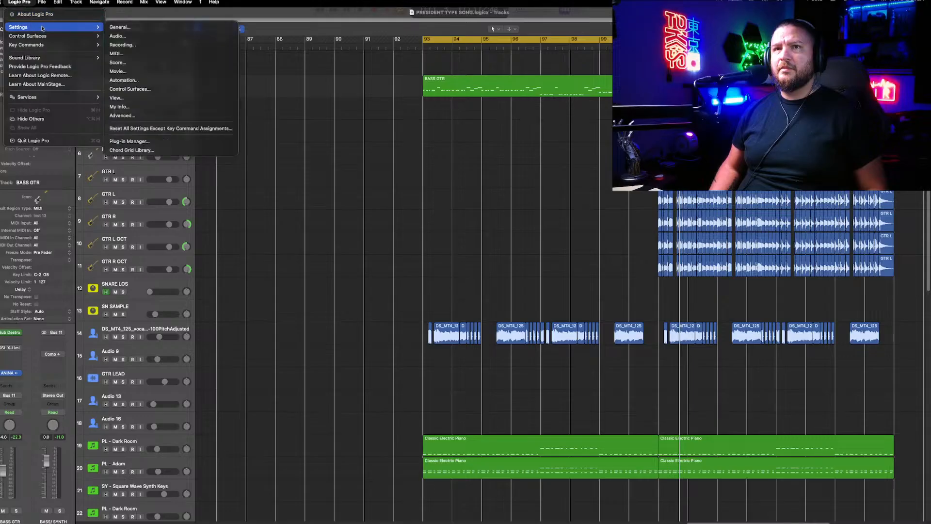
pyautogui.click(135, 36)
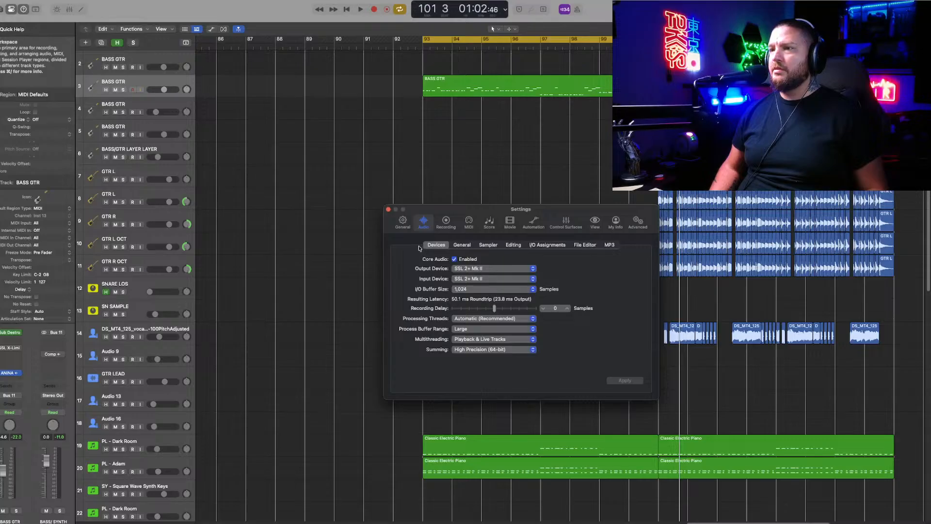
pyautogui.click(493, 289)
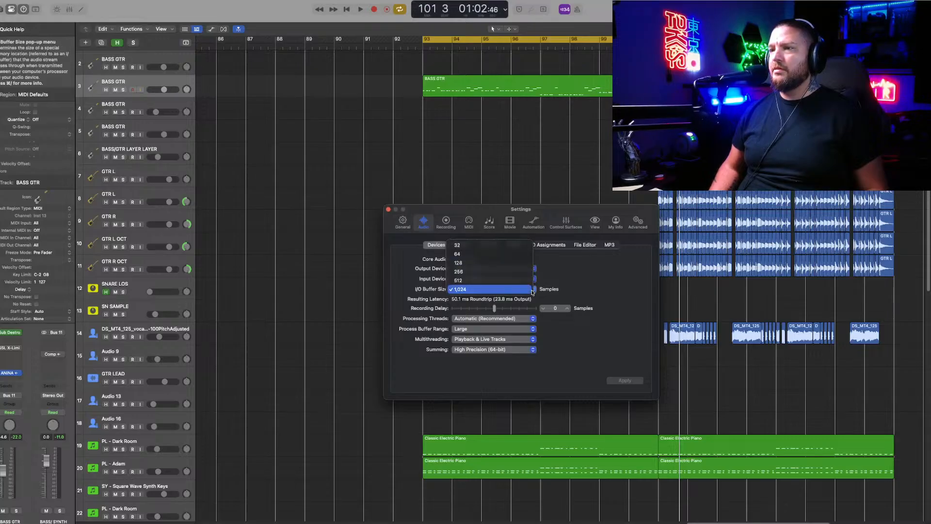
pyautogui.click(501, 280)
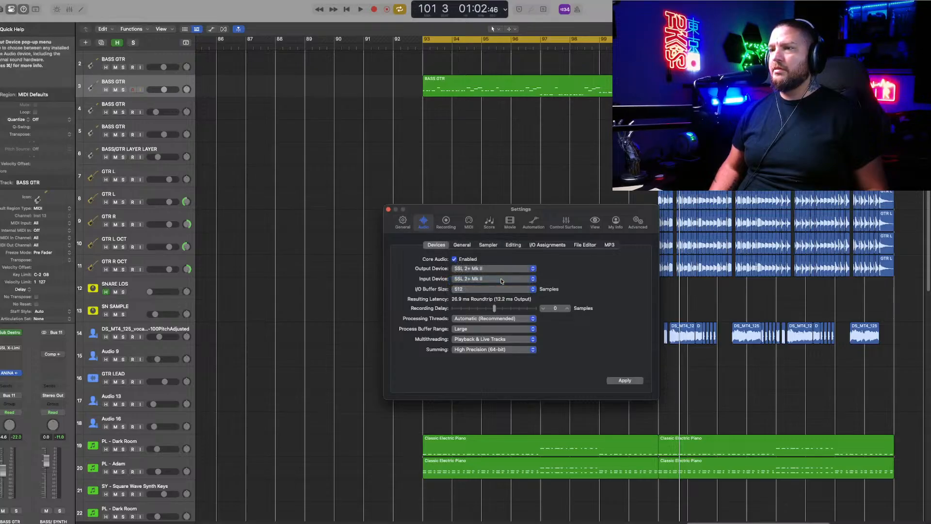
pyautogui.click(625, 380)
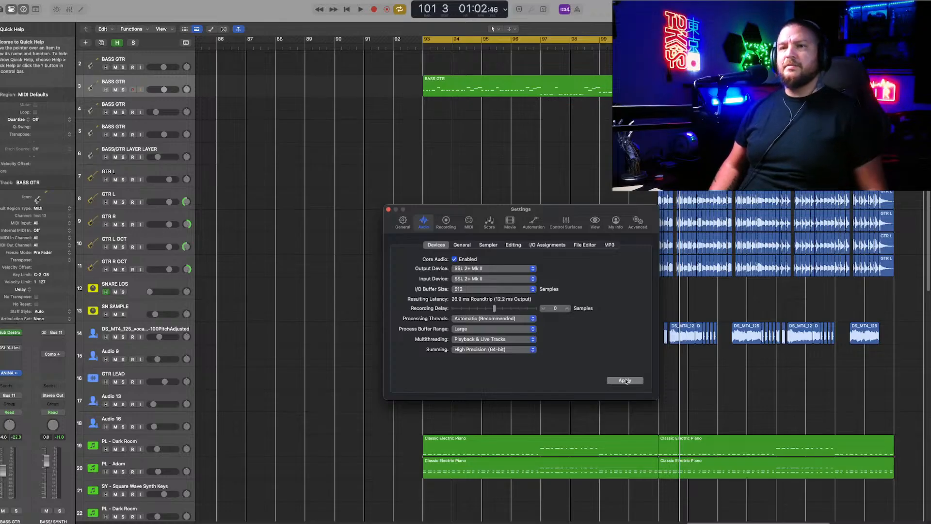